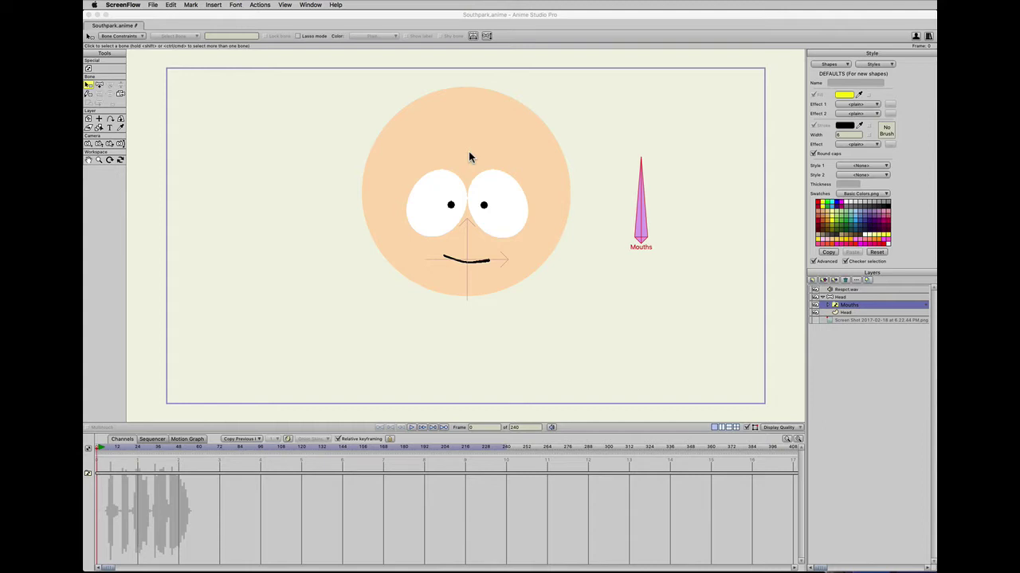
Create a switch layer named Hair and place it inside the Head group.
click(843, 298)
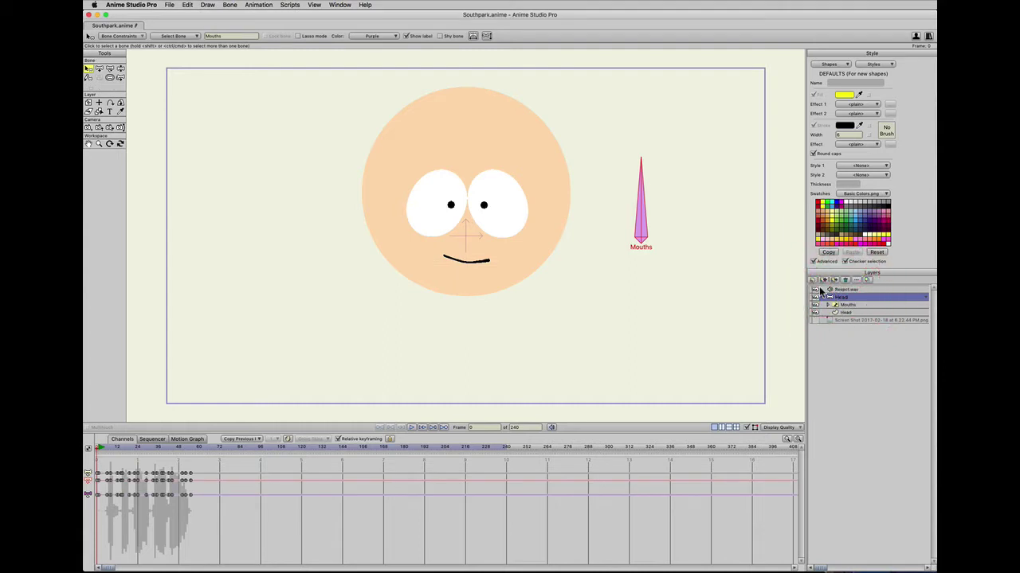
click(813, 281)
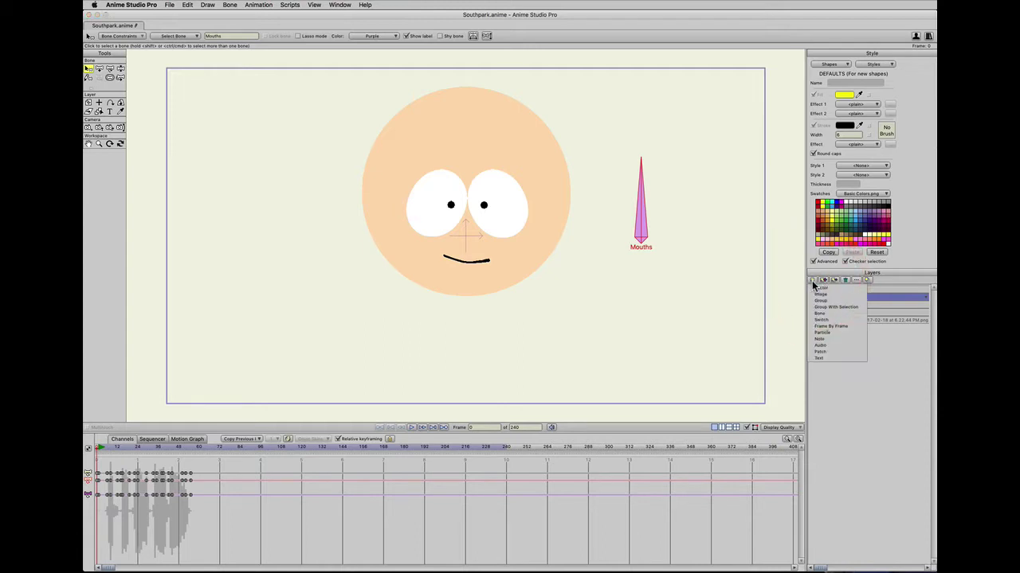
click(821, 321)
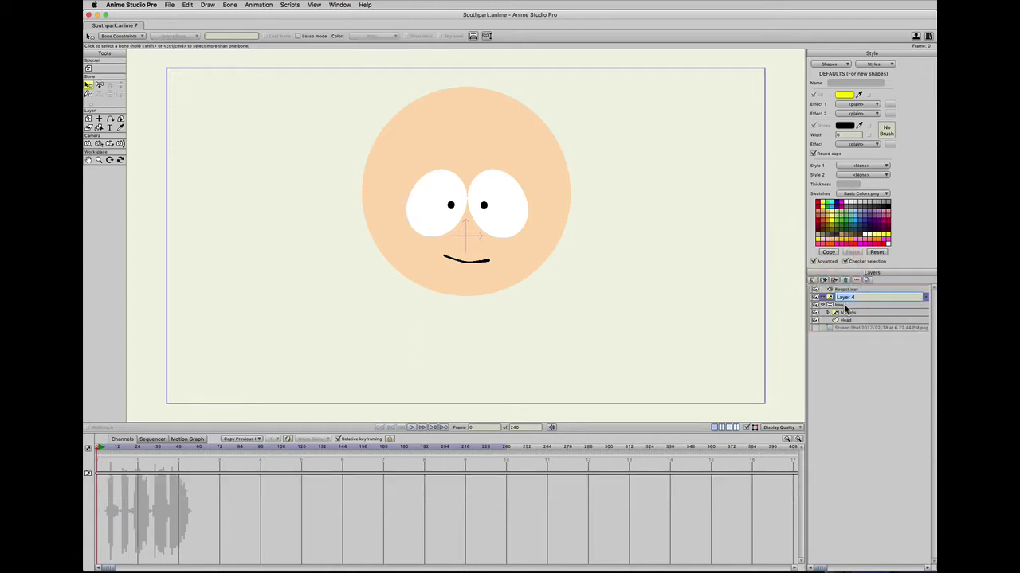
text(Hair)
key(Return)
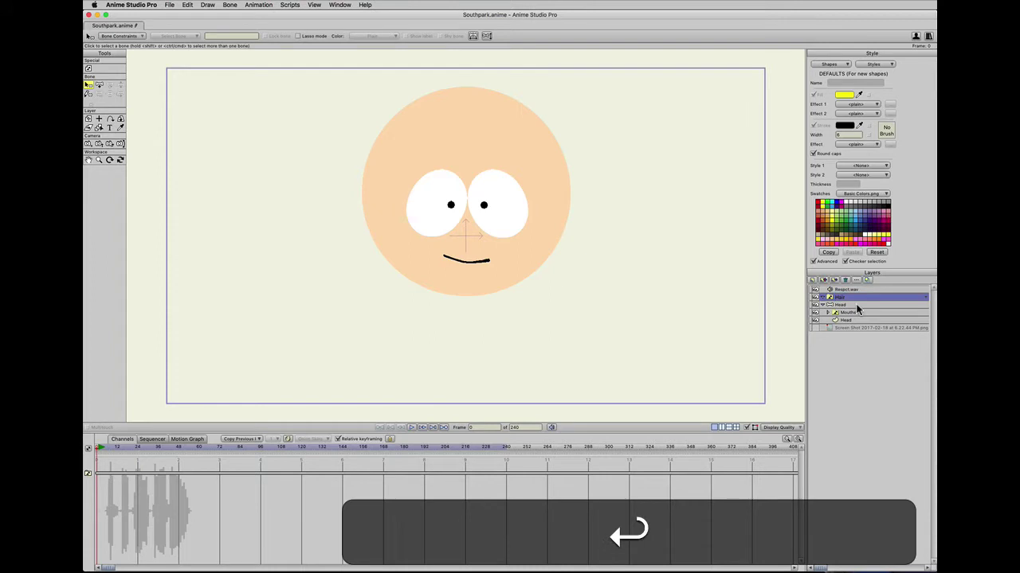
drag(846, 298, 843, 308)
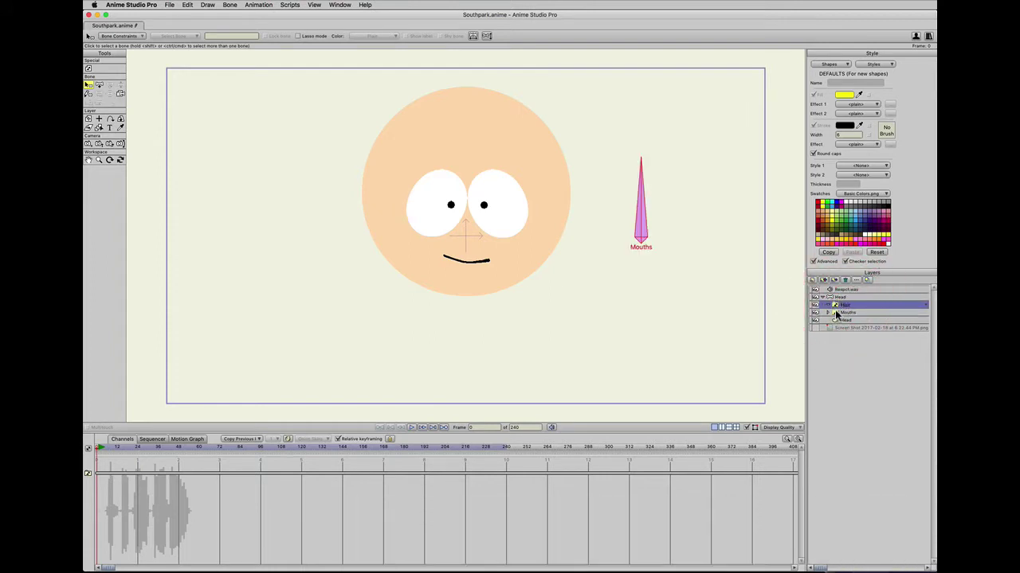
Add a vector layer inside the Hair switch layer and name it Hair Style.
click(812, 282)
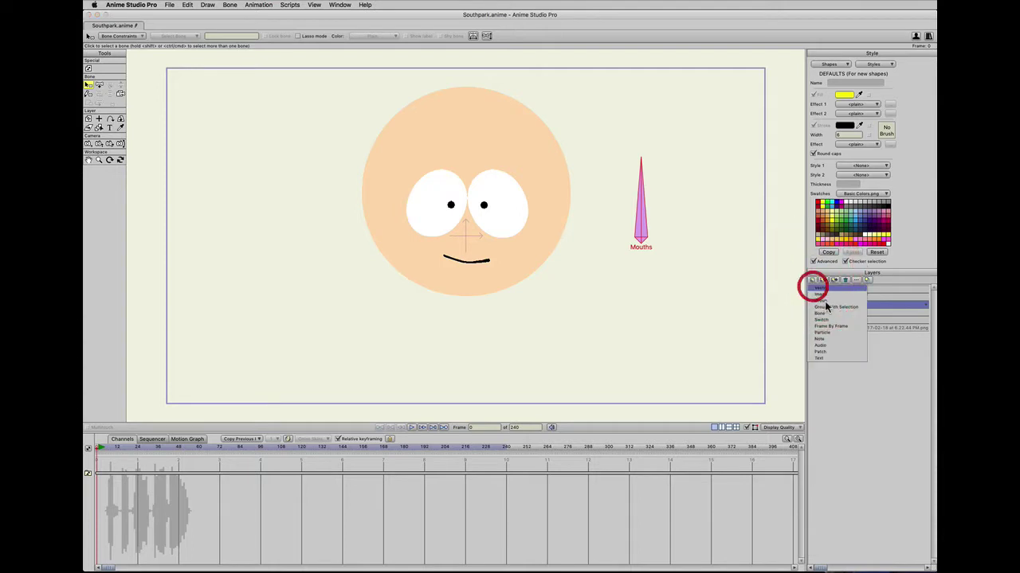
click(835, 298)
double_click(843, 306)
mouse_move(845, 309)
mouse_down()
mouse_move(842, 318)
mouse_move(836, 311)
mouse_up()
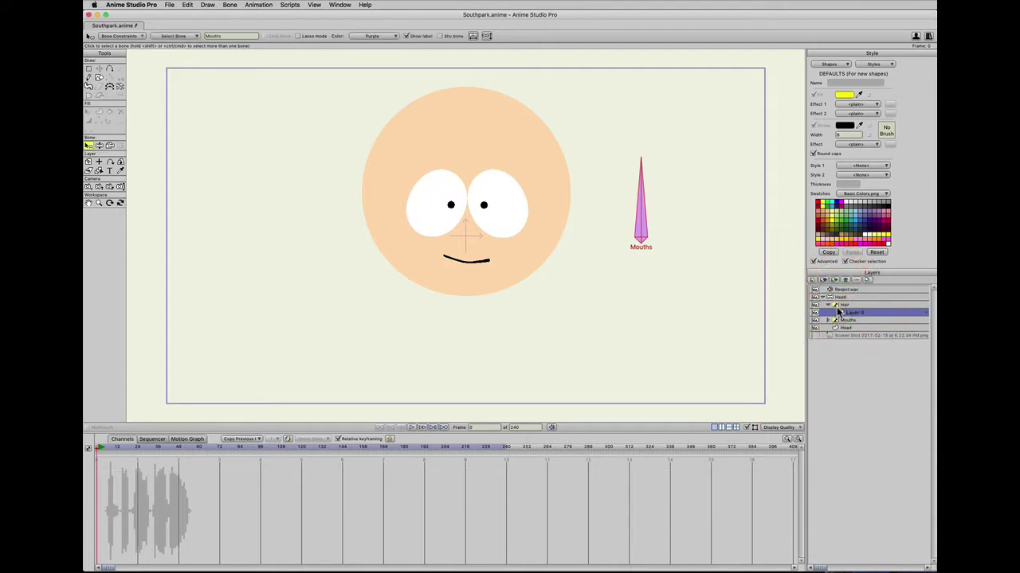
double_click(844, 313)
text(Ha)
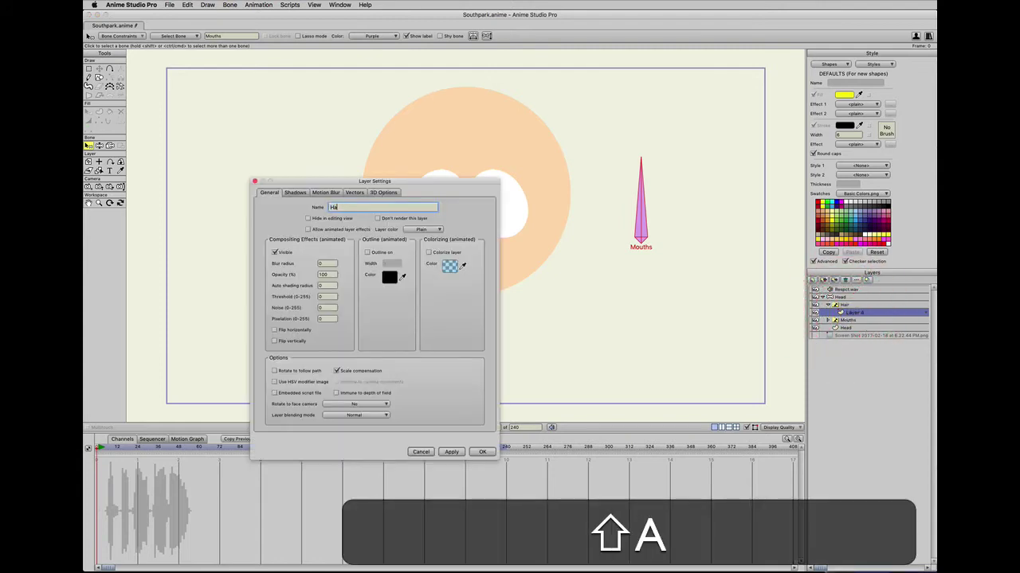
text(ir Style)
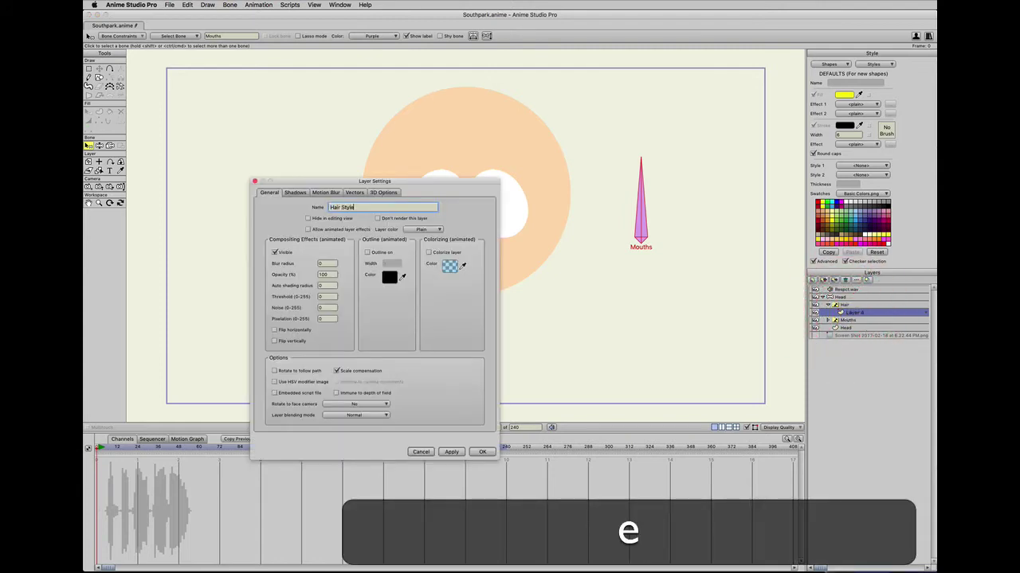
key(Return)
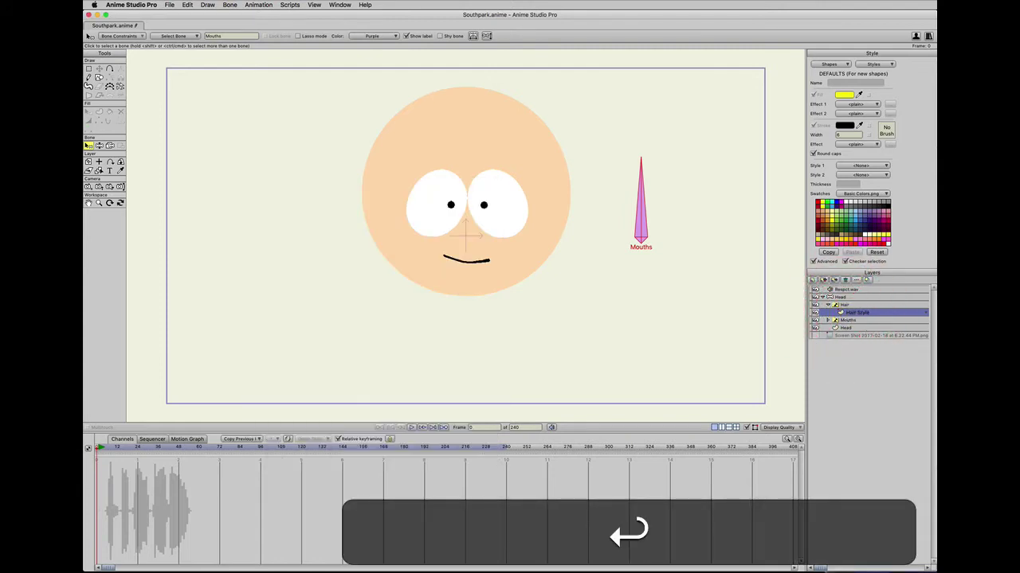
Draw a yellow rectangle across the top of the head, raise its lower edge's middle and pull its lower-left corner outward.
click(99, 79)
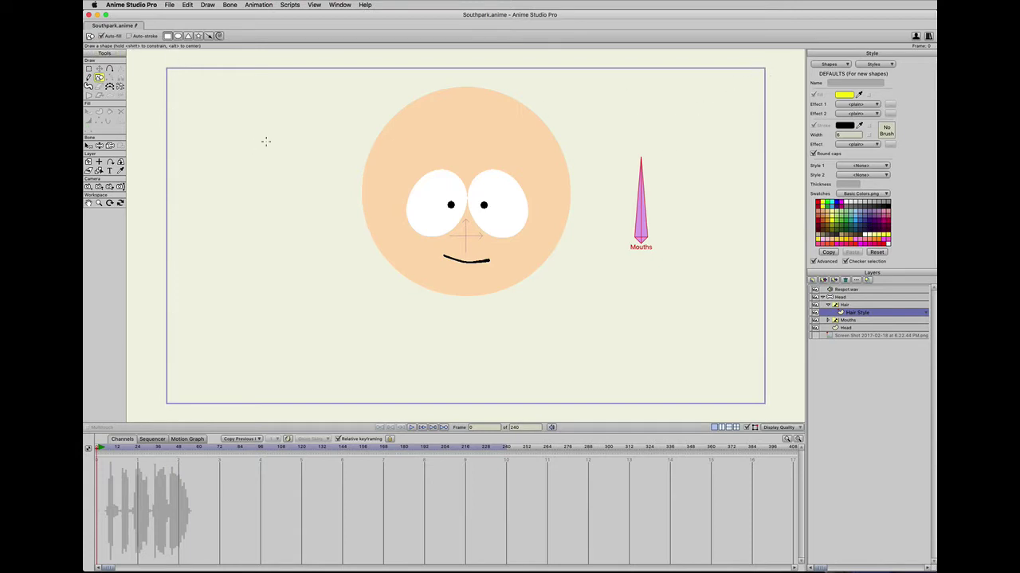
mouse_move(427, 96)
mouse_down()
mouse_move(514, 148)
mouse_move(539, 150)
mouse_up()
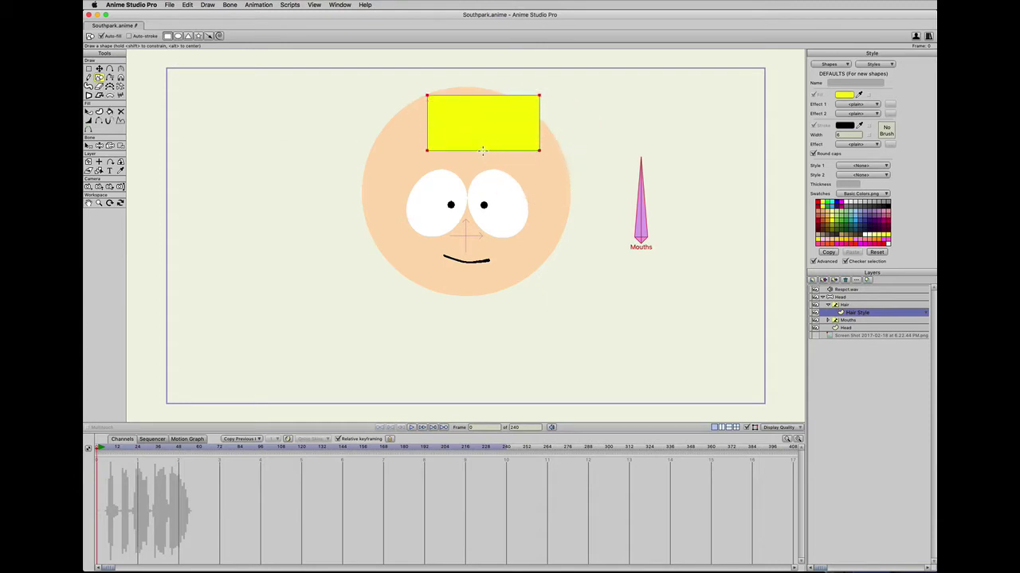
key(a)
drag(480, 151, 352, 153)
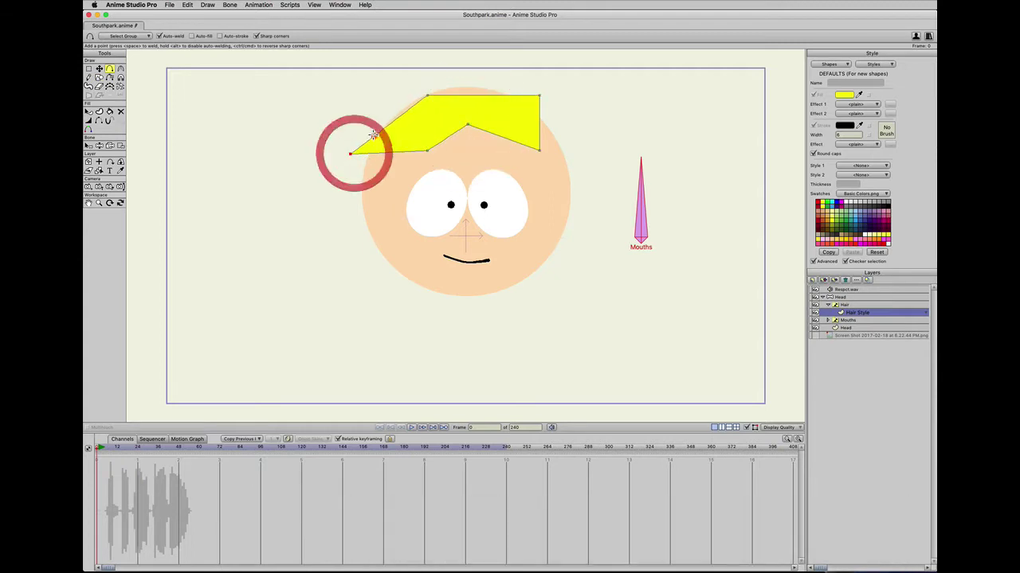
Add and move points on the left side of the yellow hair to form two pointed strands.
drag(389, 125, 357, 110)
drag(387, 151, 426, 120)
drag(427, 135, 390, 165)
click(393, 134)
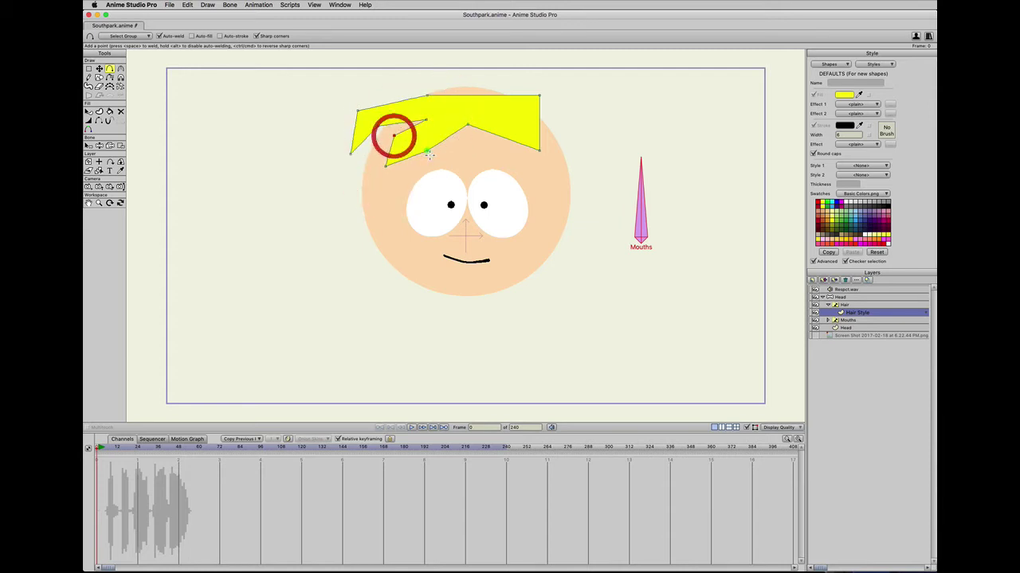
key(t)
key(a)
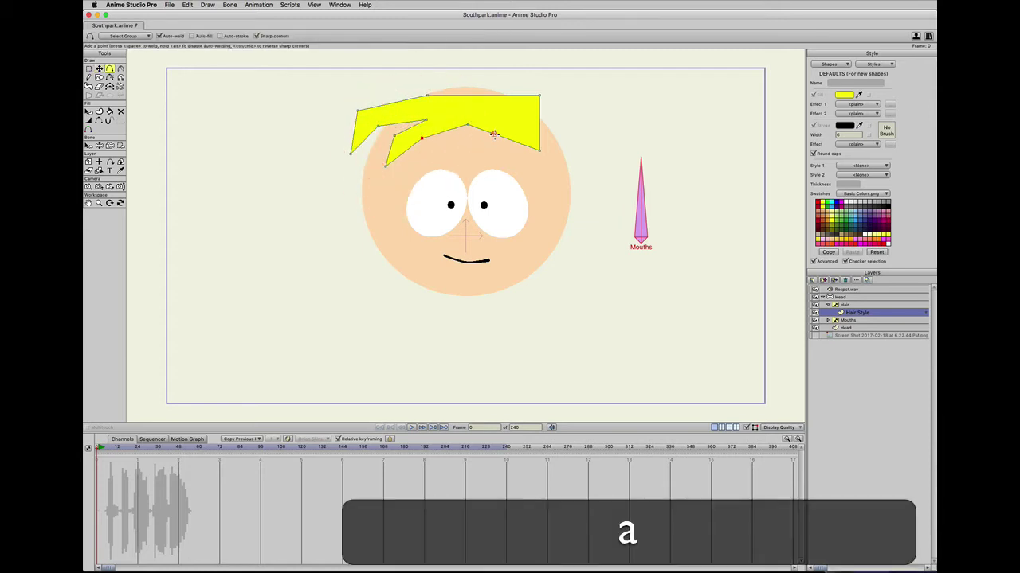
Add and move points on the right side of the yellow hair to form two pointed strands.
key(t)
drag(541, 151, 583, 133)
key(a)
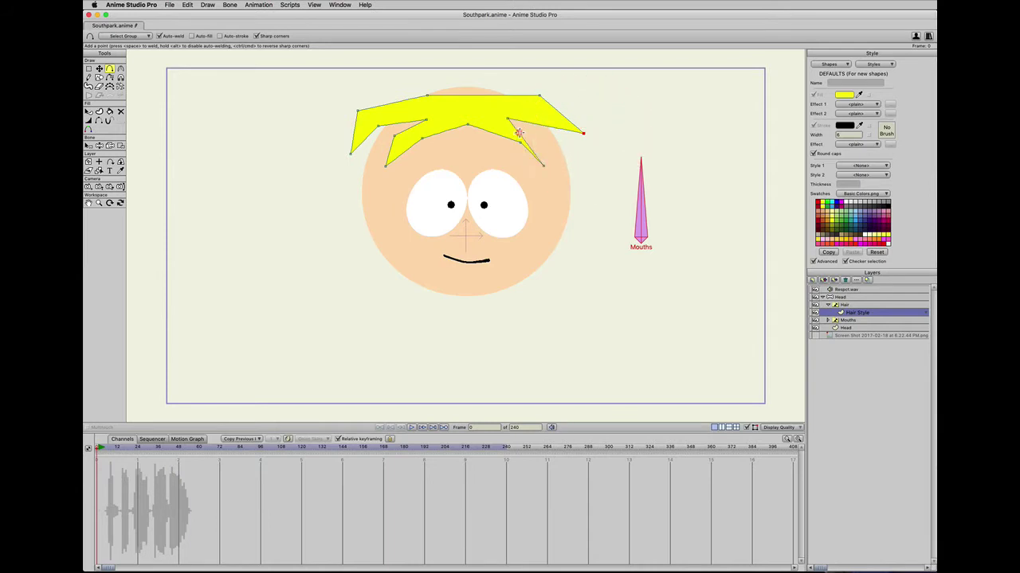
click(545, 139)
Form a third pointed strand at the hair's upper right and adjust the points along the top edge.
drag(477, 96, 559, 77)
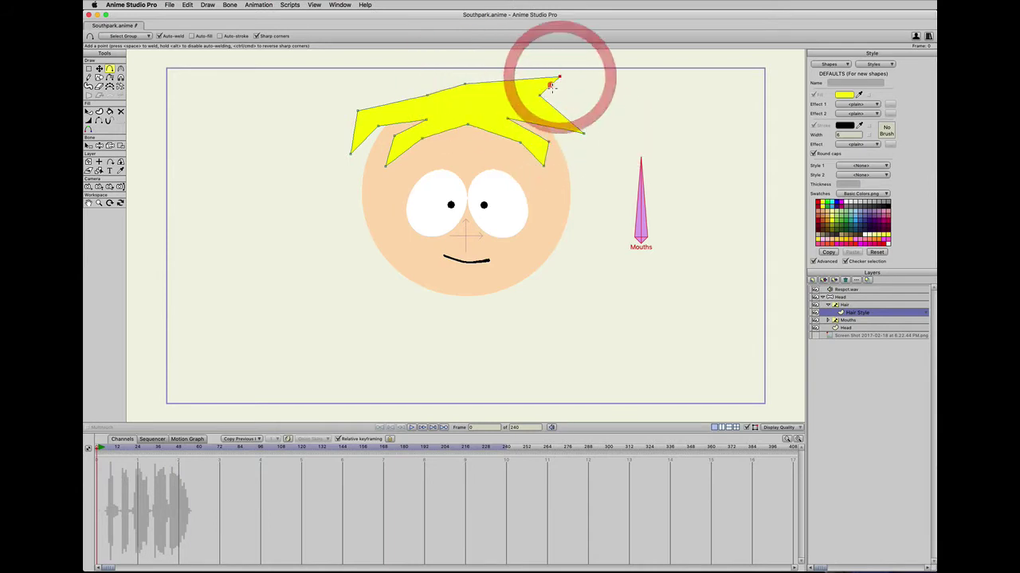
click(503, 89)
key(t)
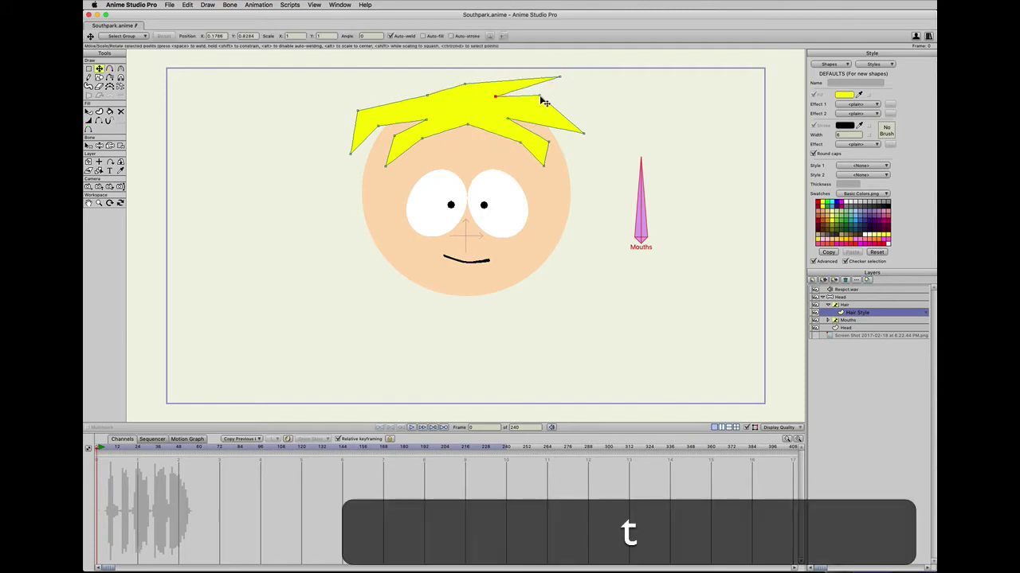
click(541, 108)
key(t)
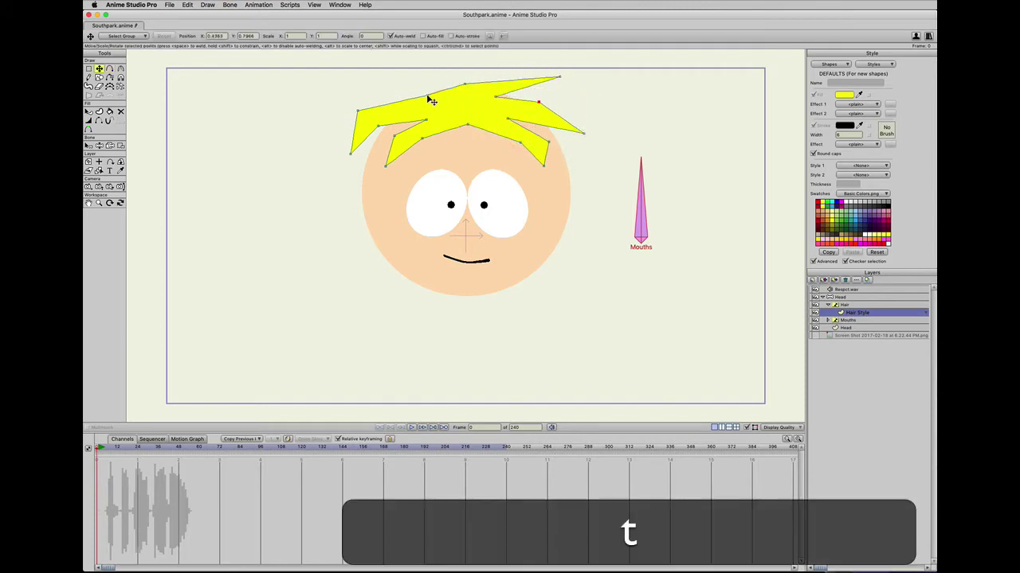
drag(425, 99, 430, 85)
key(a)
drag(550, 89, 511, 80)
key(t)
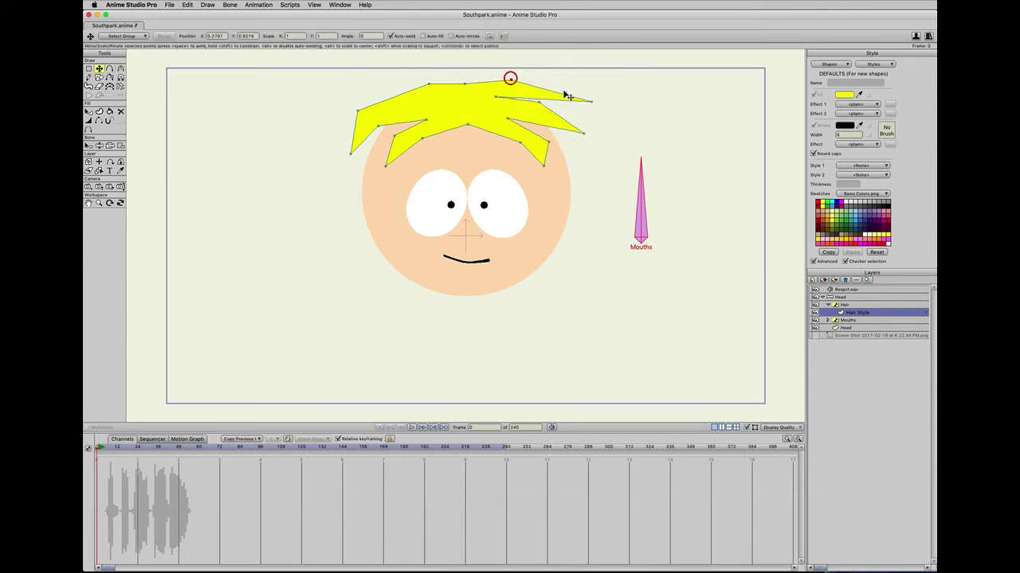
drag(590, 104, 571, 97)
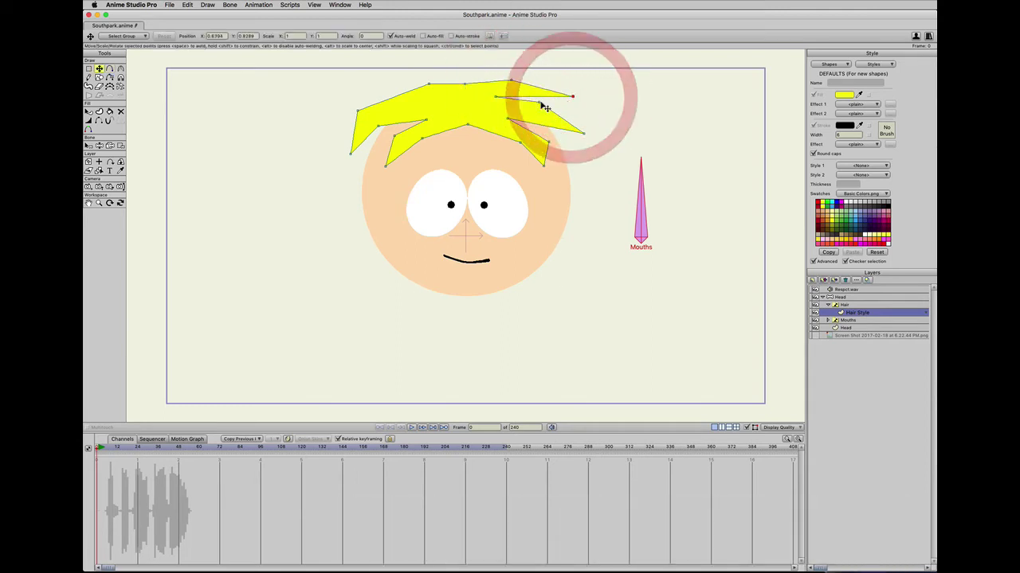
Curve the outer points of the right-hand hair strands and reposition the lowest right strand's points.
key(c)
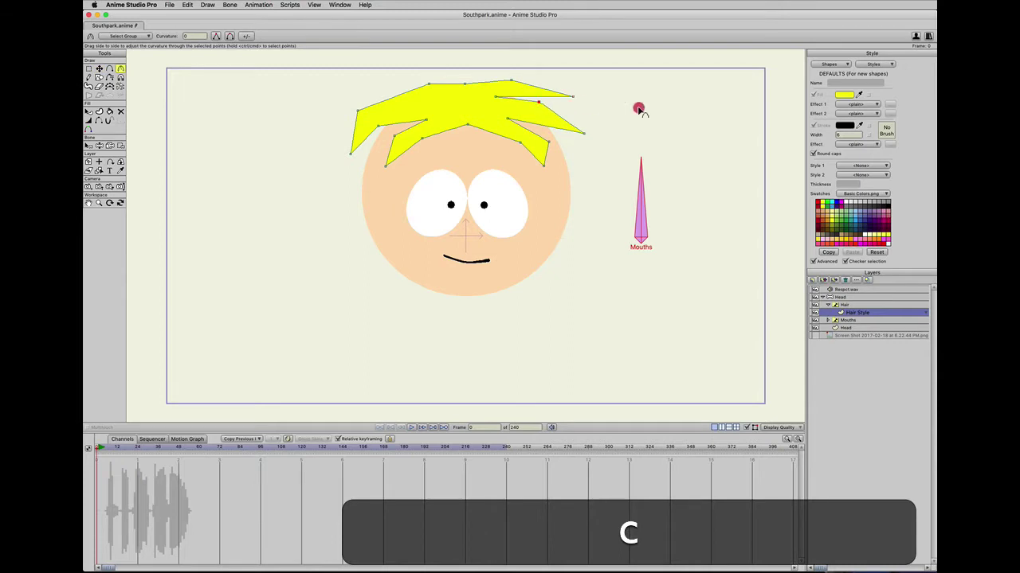
drag(638, 108, 784, 139)
drag(548, 142, 804, 167)
key(t)
drag(544, 166, 570, 148)
click(506, 136)
Smooth the inner points of the lower hair strands on both sides, repositioning the left strand's inner point.
key(c)
key(c)
drag(422, 140, 391, 132)
key(t)
key(c)
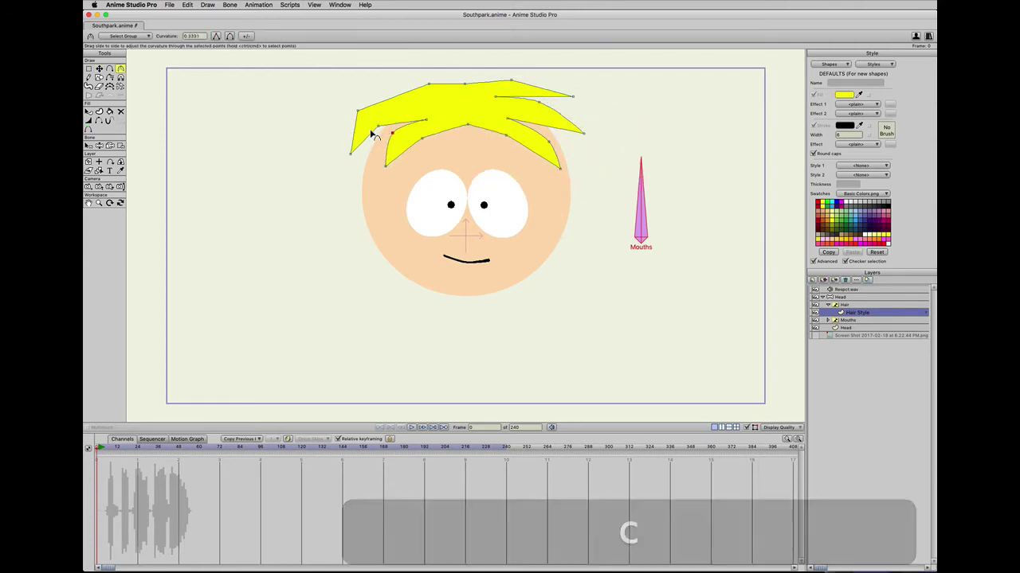
click(501, 134)
click(432, 117)
Add and move points on the hair's top edge to form a third pointed strand at the upper left.
key(t)
drag(430, 85, 408, 84)
key(a)
key(t)
click(387, 96)
key(t)
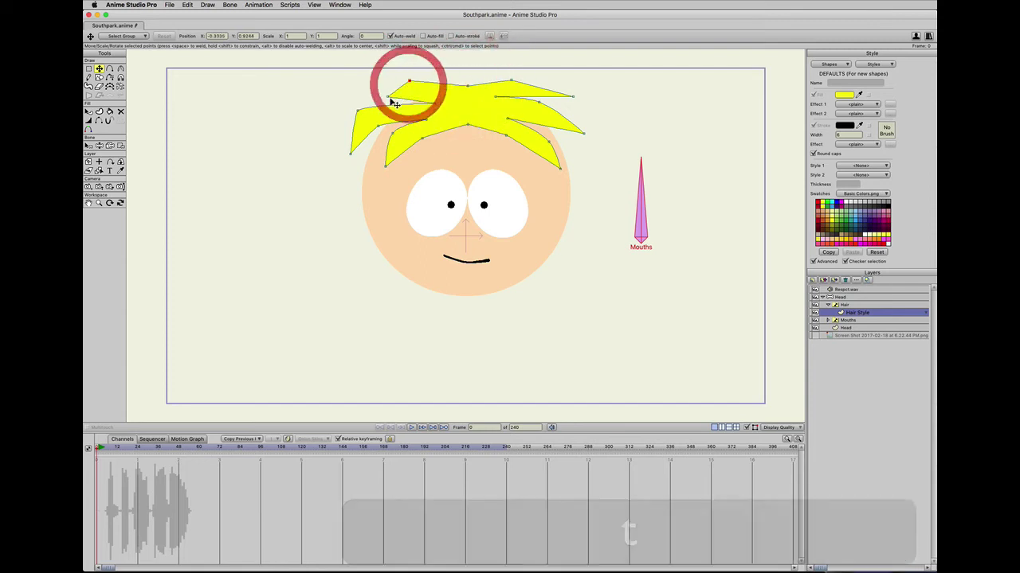
Shorten the upper-right hair strand and add a point along its underside.
drag(573, 96, 556, 92)
key(a)
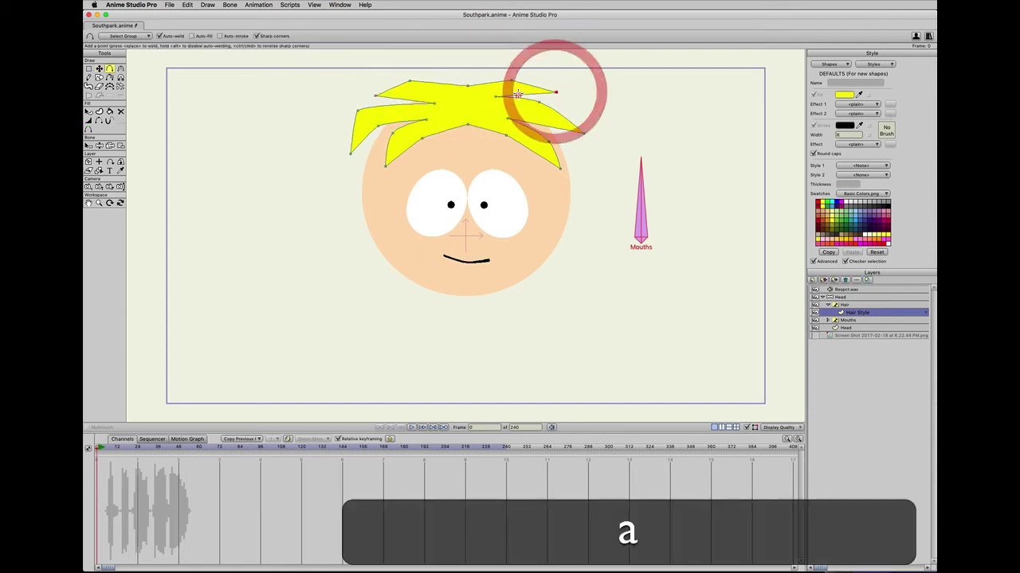
click(514, 93)
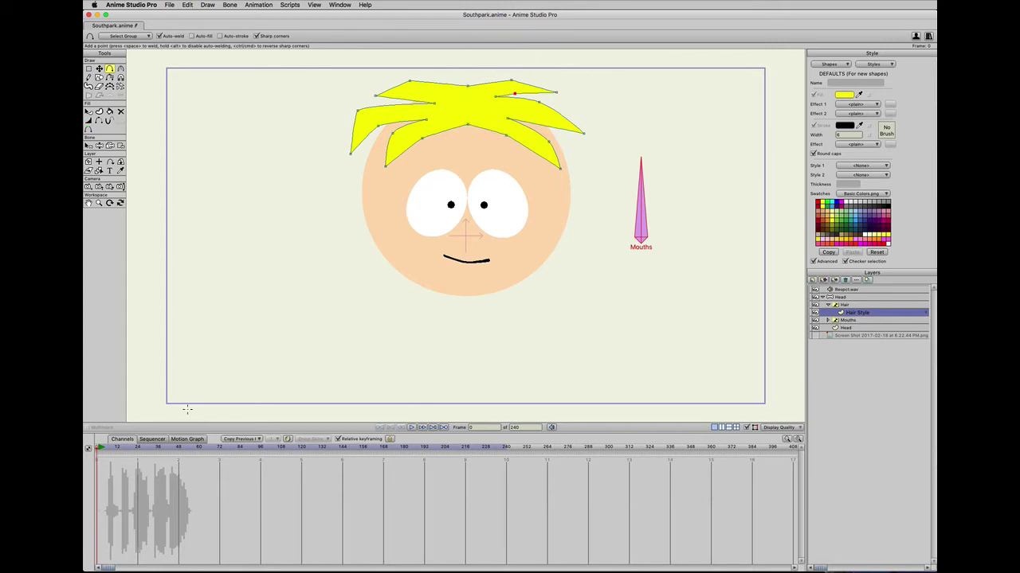
click(831, 306)
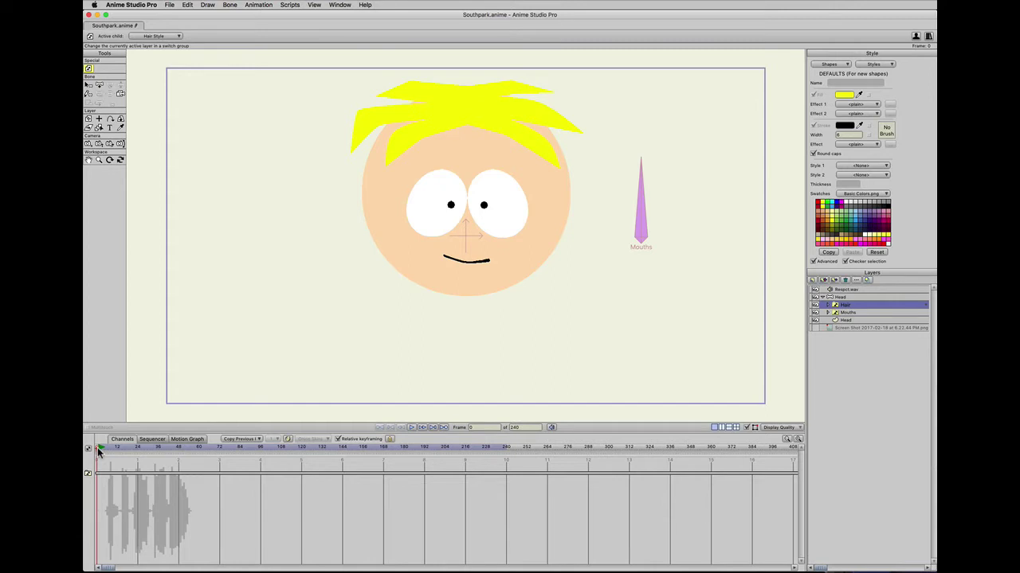
mouse_move(97, 450)
mouse_down()
mouse_move(215, 459)
mouse_move(85, 460)
mouse_up()
mouse_move(97, 450)
mouse_down()
mouse_move(212, 449)
mouse_move(89, 449)
mouse_up()
Duplicate the Hair Style layer inside the Hair switch layer, keeping the name Hair Style 2 for the copy.
click(829, 305)
click(850, 313)
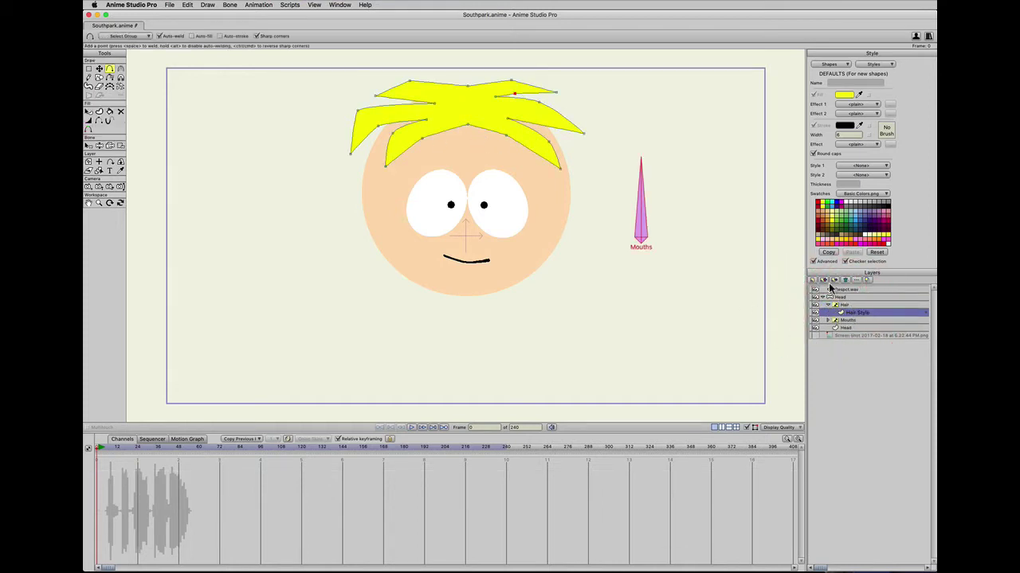
click(824, 283)
double_click(880, 312)
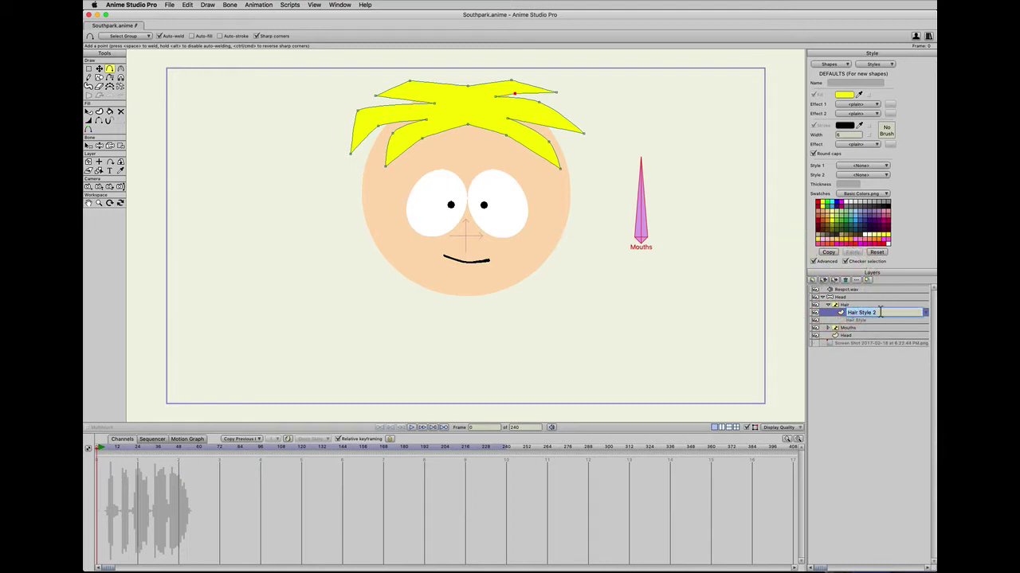
key(Return)
Delete the yellow hair shape from the Hair Style 2 layer.
key(t)
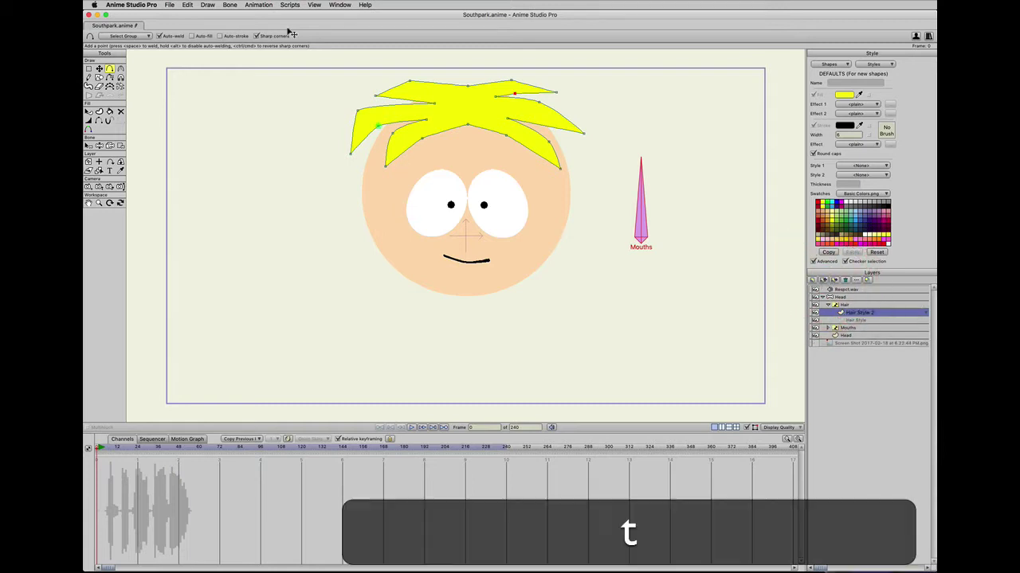
click(468, 114)
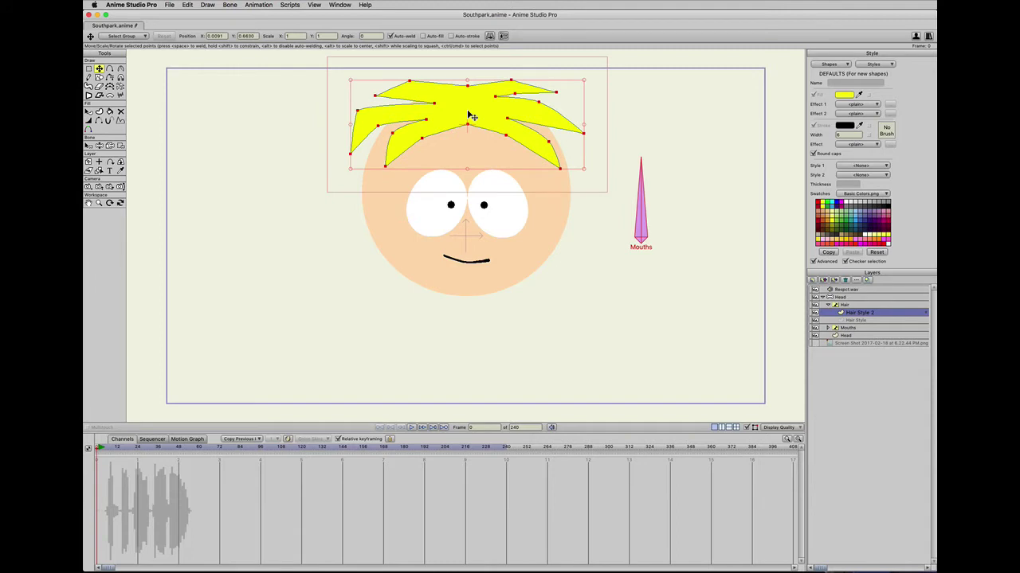
key(BackSpace)
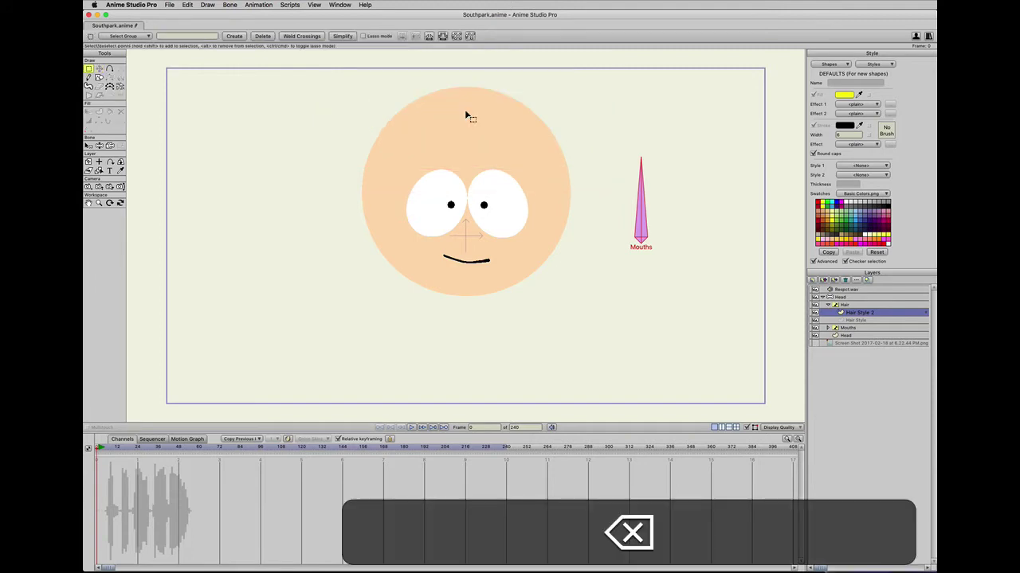
Draw a brown rectangle over the forehead in the Hair Style 2 layer and move its lower-left corner out to the head's edge.
click(851, 239)
key(s)
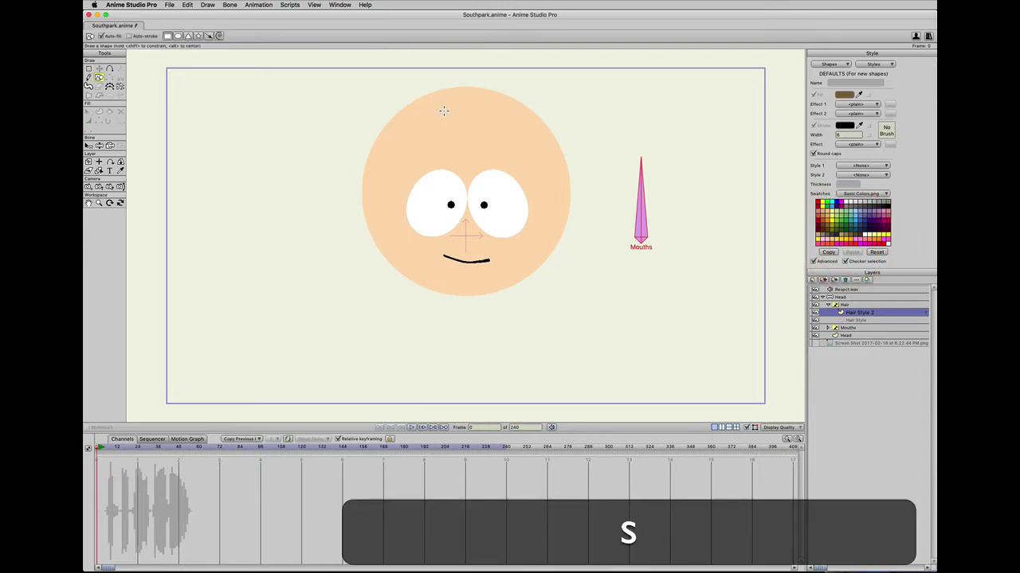
drag(447, 104, 554, 164)
key(t)
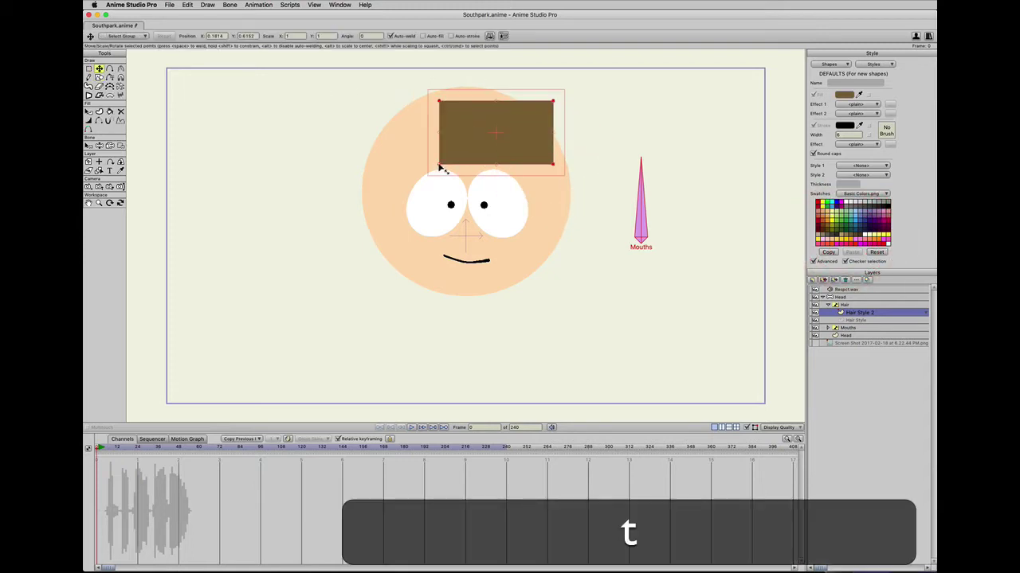
drag(438, 167, 364, 165)
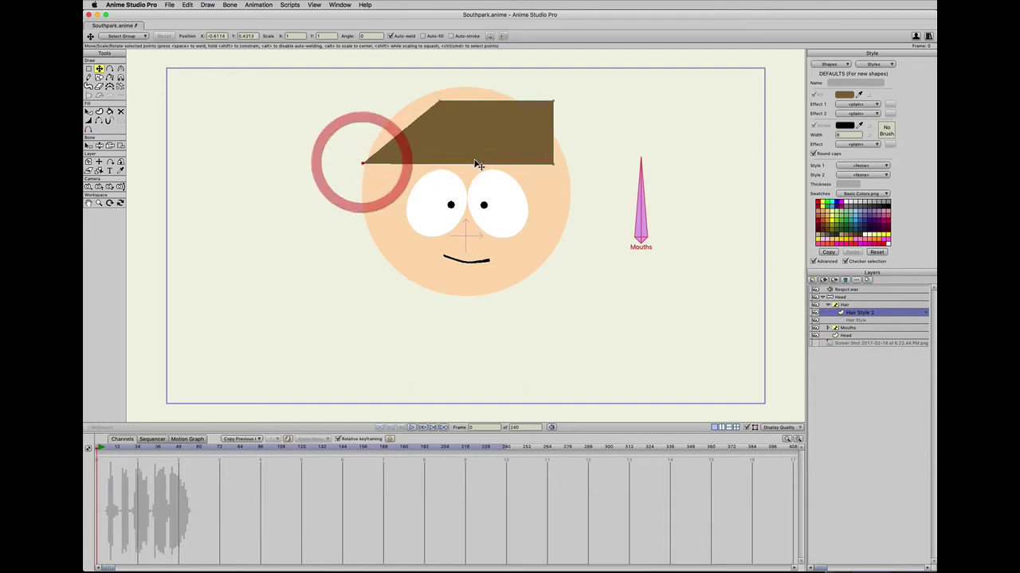
Add raised hairline points along the brown shape's lower edge and move its lower-right and upper-left corners outward to the head's edge.
key(a)
drag(457, 163, 500, 126)
key(t)
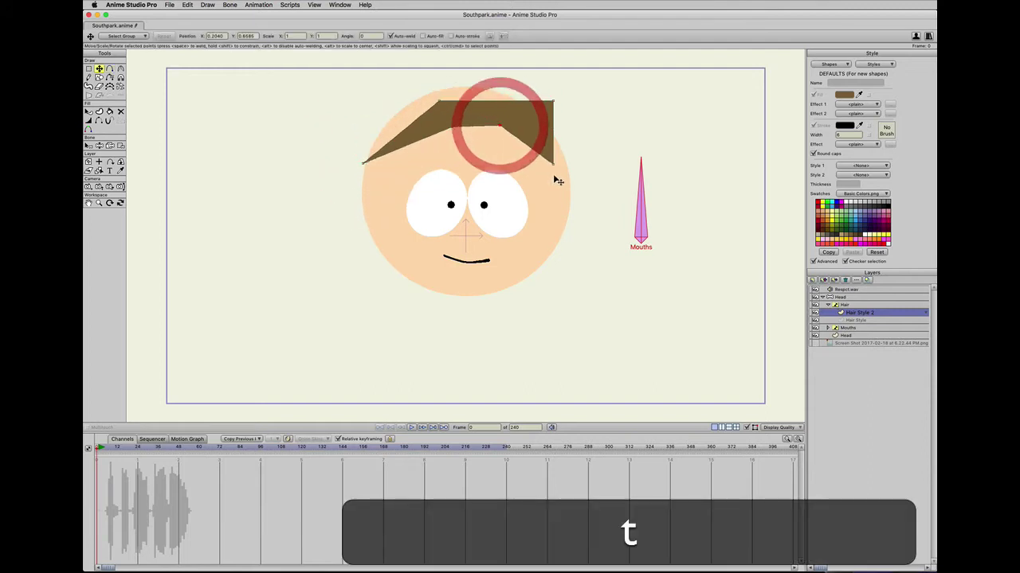
drag(554, 164, 570, 179)
drag(440, 102, 396, 88)
Add a point to the brown hair's top edge and adjust the curvature of its upper-left and upper-right corners.
key(a)
key(c)
drag(396, 89, 799, 114)
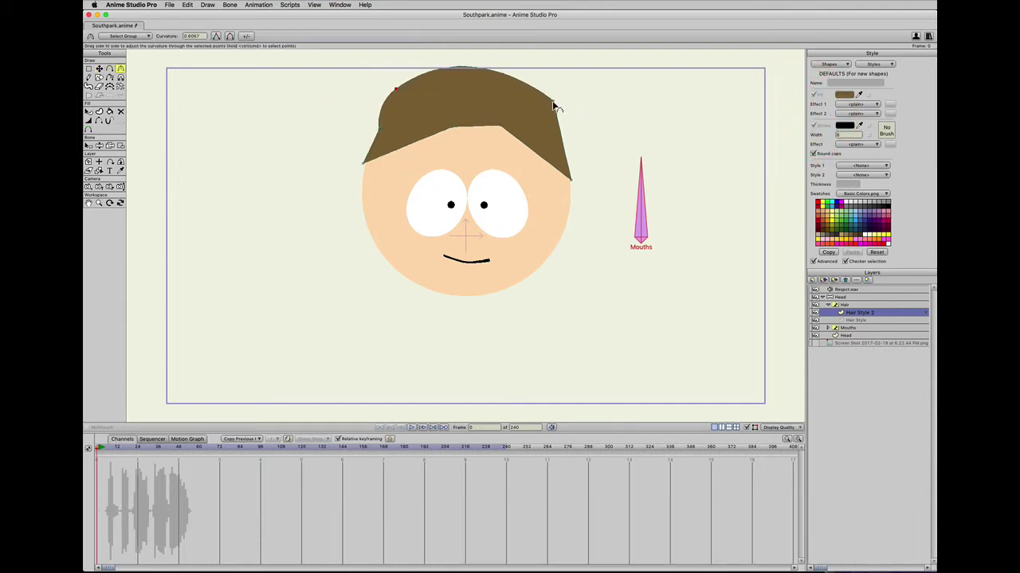
drag(553, 103, 719, 135)
Spread the brown hair's upper corners outward and refine their curvature and the top point into a wide, gently arched top.
key(t)
drag(384, 134, 410, 92)
drag(356, 119, 431, 72)
drag(554, 103, 579, 94)
key(c)
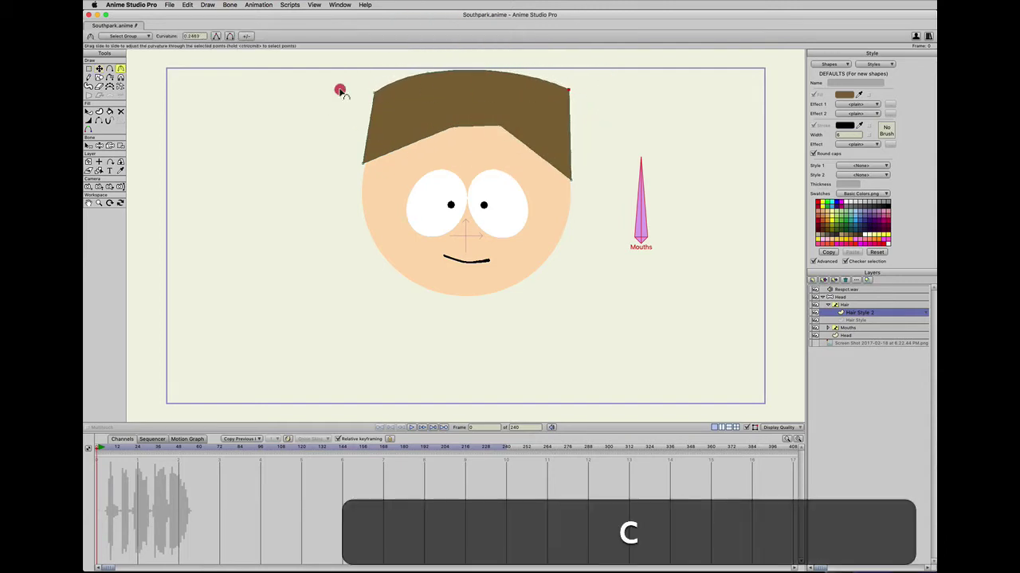
drag(341, 91, 472, 62)
key(t)
Shift the right-hand hairline point of the brown hair outward and smooth its curvature.
key(t)
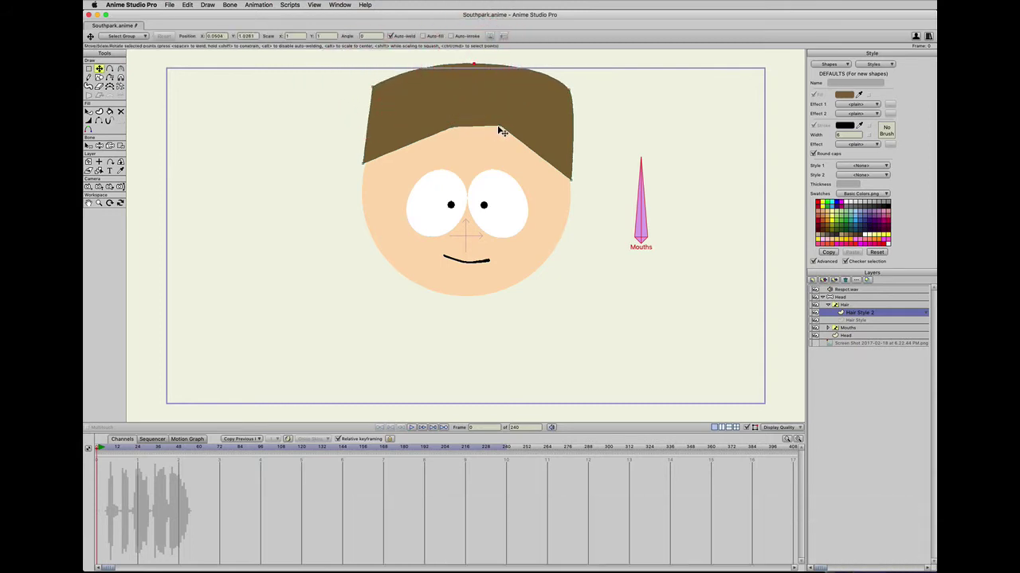
click(508, 133)
key(c)
click(692, 167)
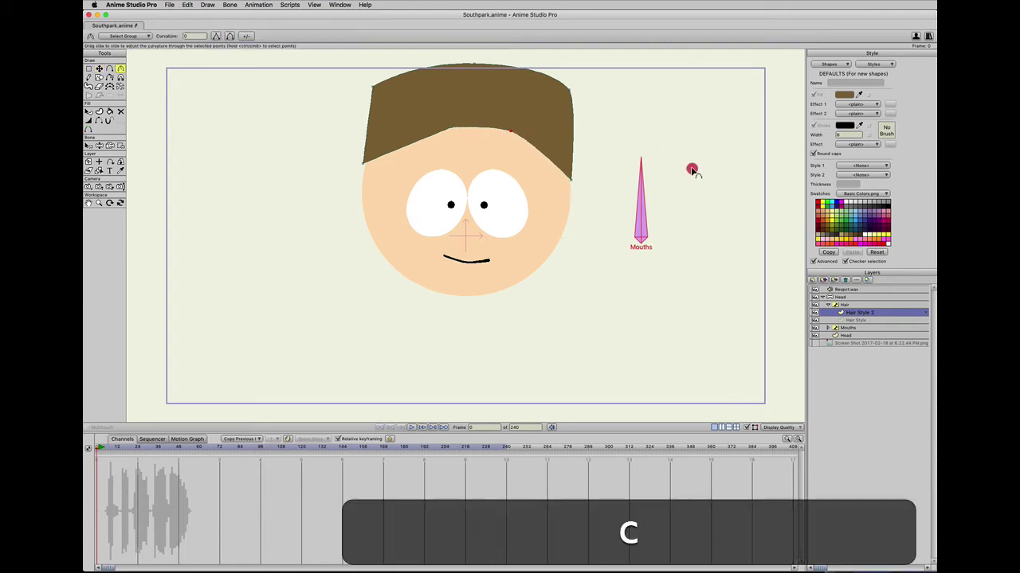
Widen the left side of the hairline and add a point near each lower tip to form squared sideburns.
key(t)
click(366, 168)
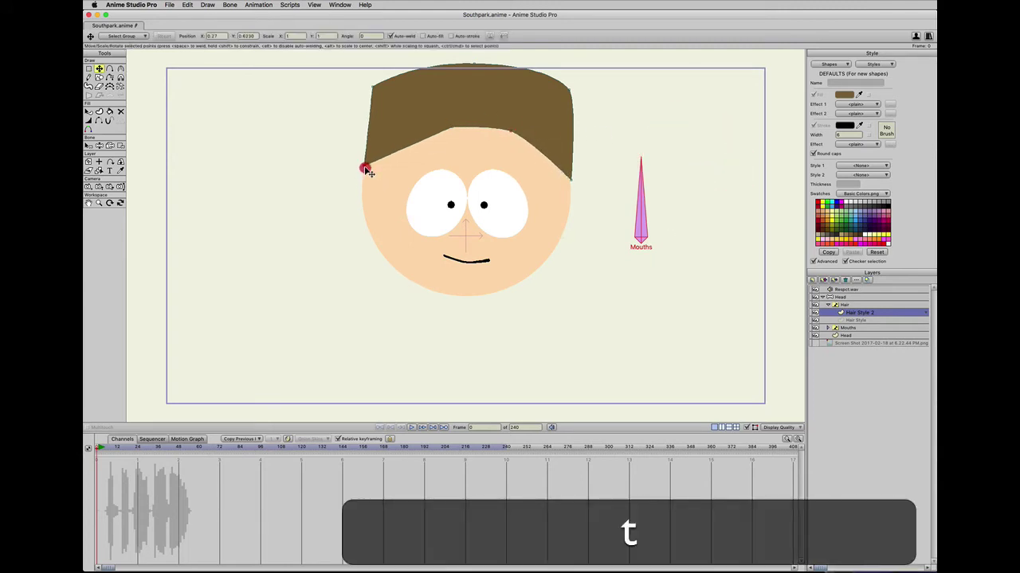
click(437, 132)
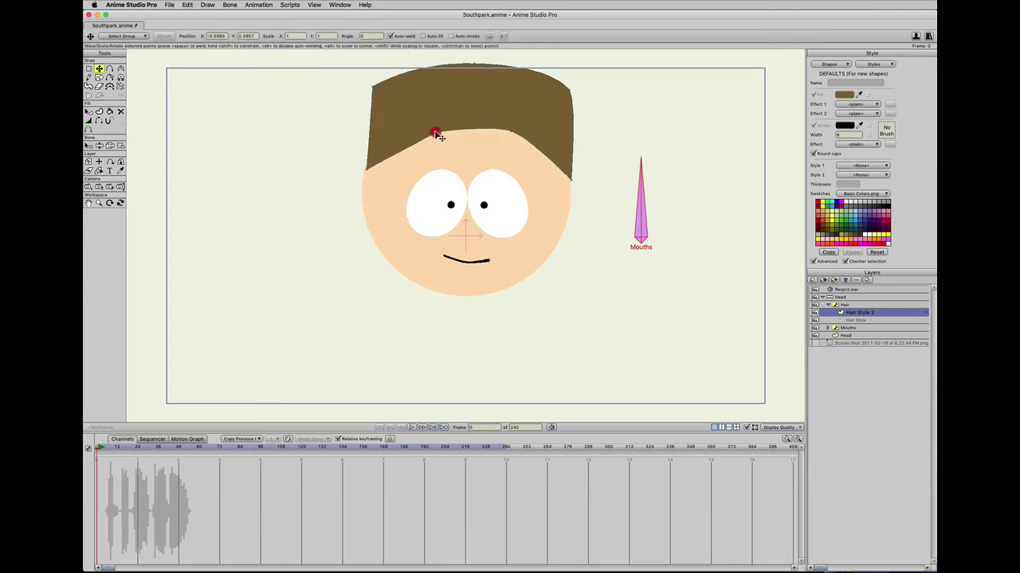
key(a)
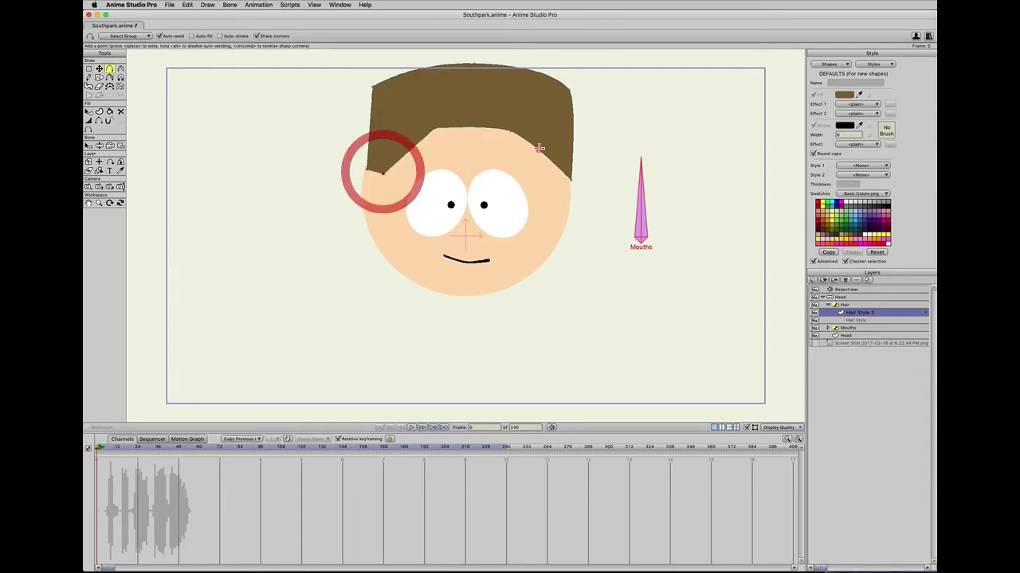
drag(538, 152, 552, 182)
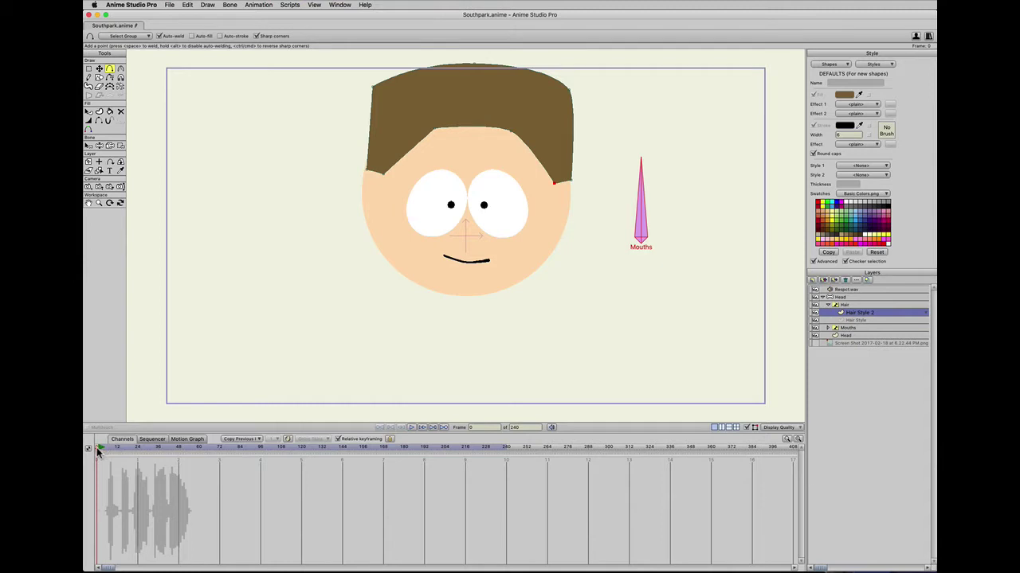
Scrub the timeline to preview the brown hair, and align the left sideburn's lower points with the head's edge.
drag(98, 449, 199, 451)
drag(117, 454, 85, 453)
key(t)
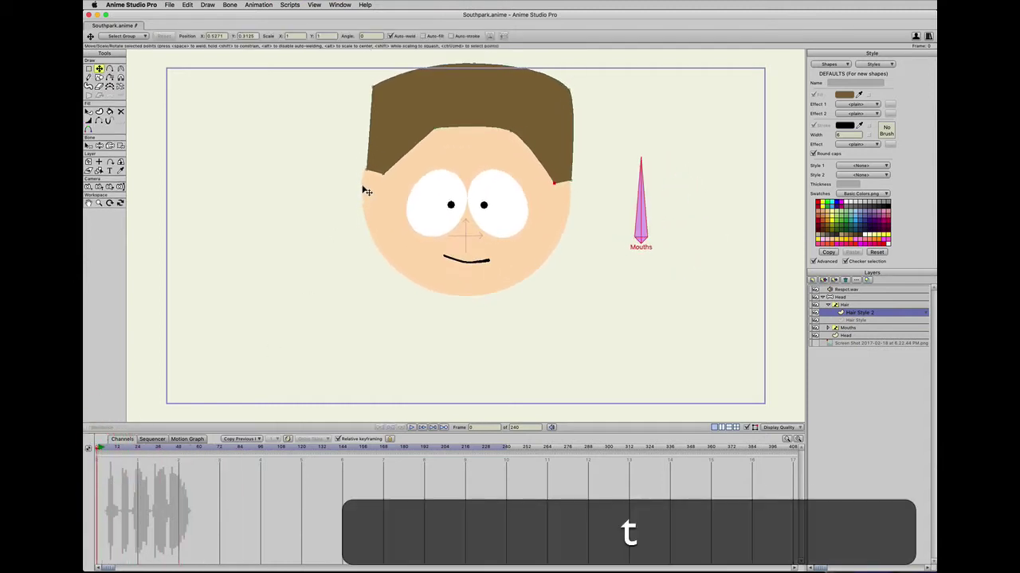
click(365, 171)
click(381, 175)
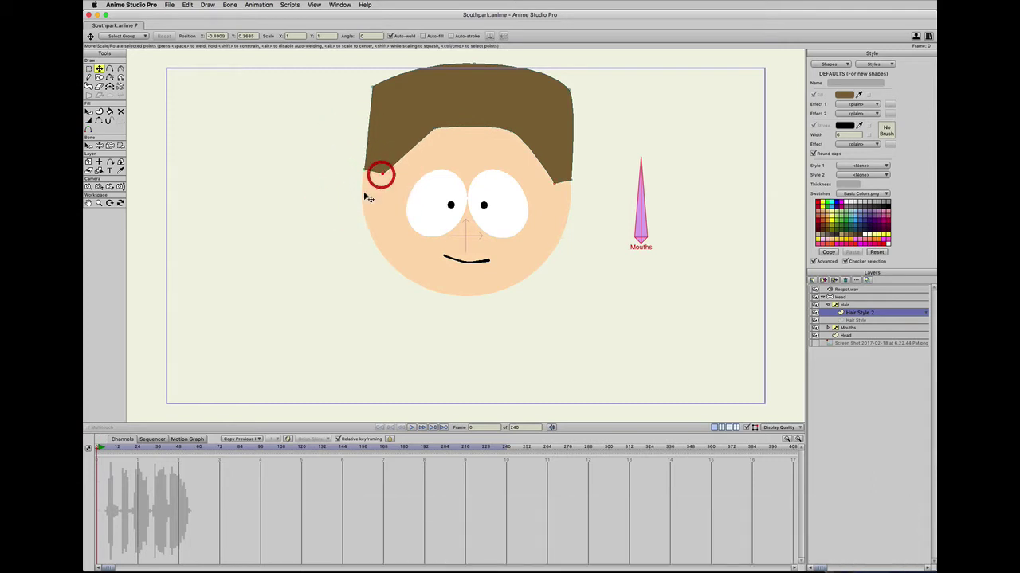
Switch the Hair layer's active hairstyle to Hair Style and scrub the timeline to check it.
click(853, 305)
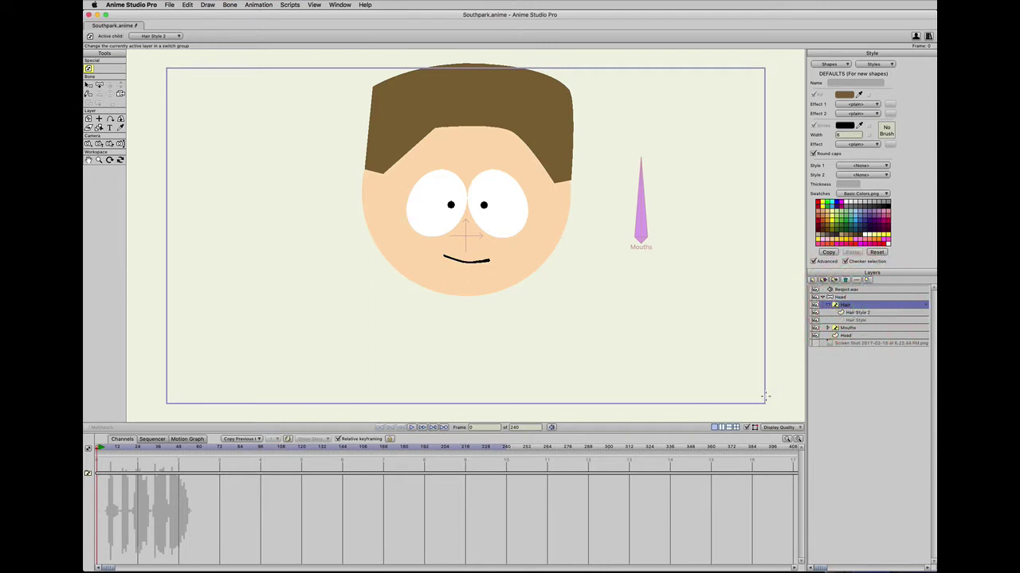
right_click(858, 305)
click(865, 313)
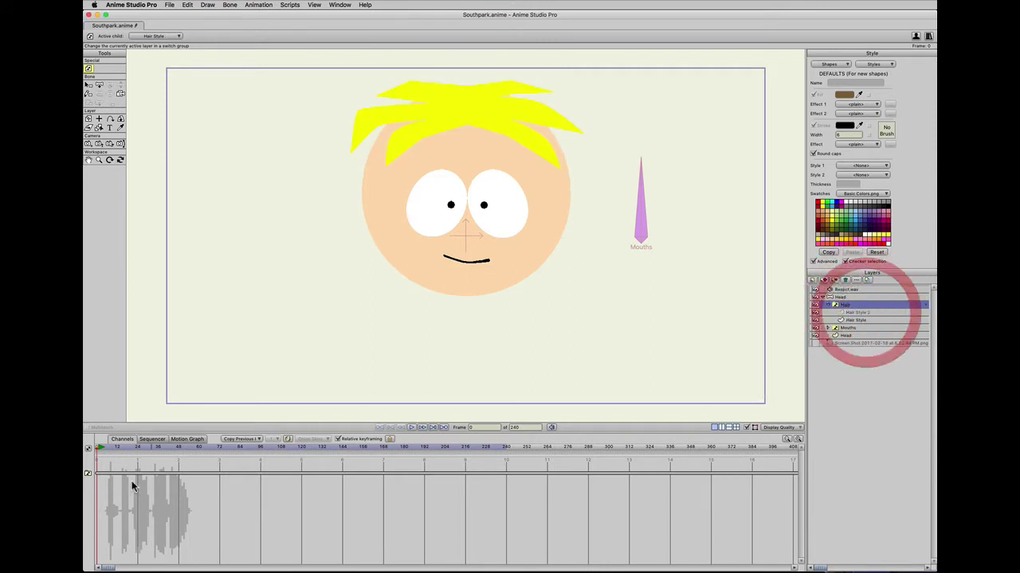
drag(150, 448, 84, 446)
Duplicate the Hair Style 2 layer inside the Hair switch layer, keeping the name Hair Style 3 for the copy.
click(847, 313)
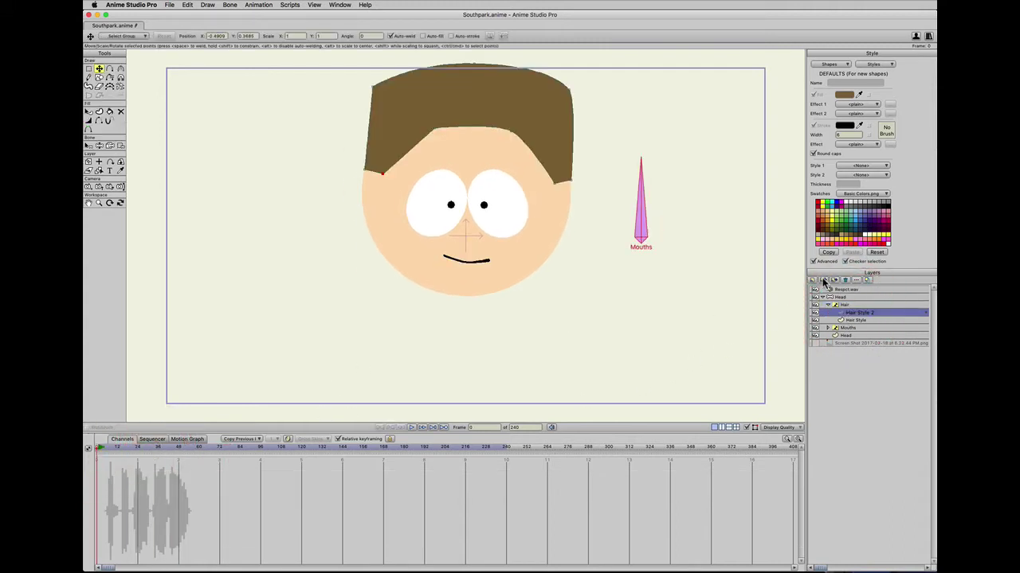
click(823, 280)
key(Return)
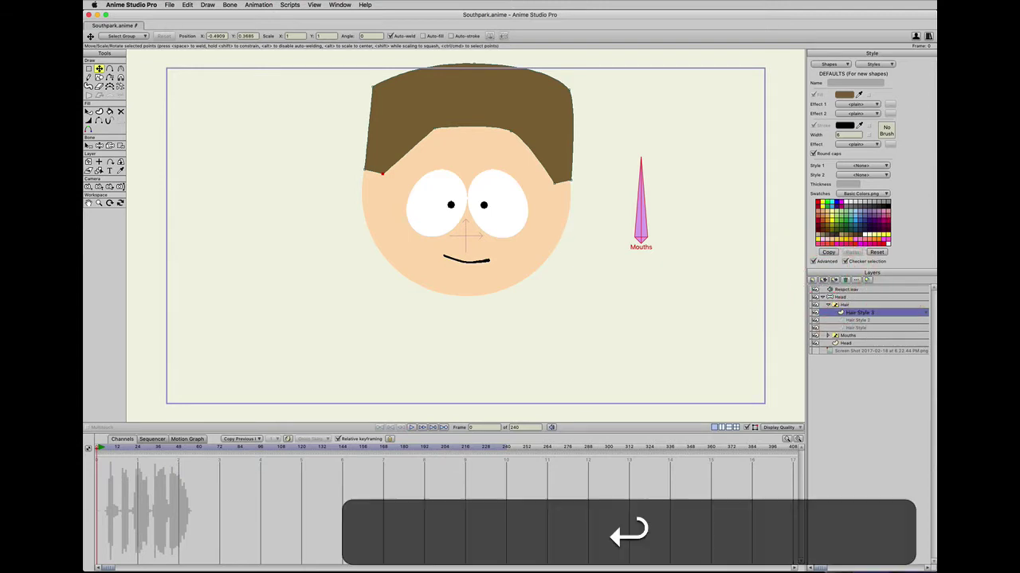
Delete the brown hair shape from the Hair Style 3 layer.
key(t)
click(494, 114)
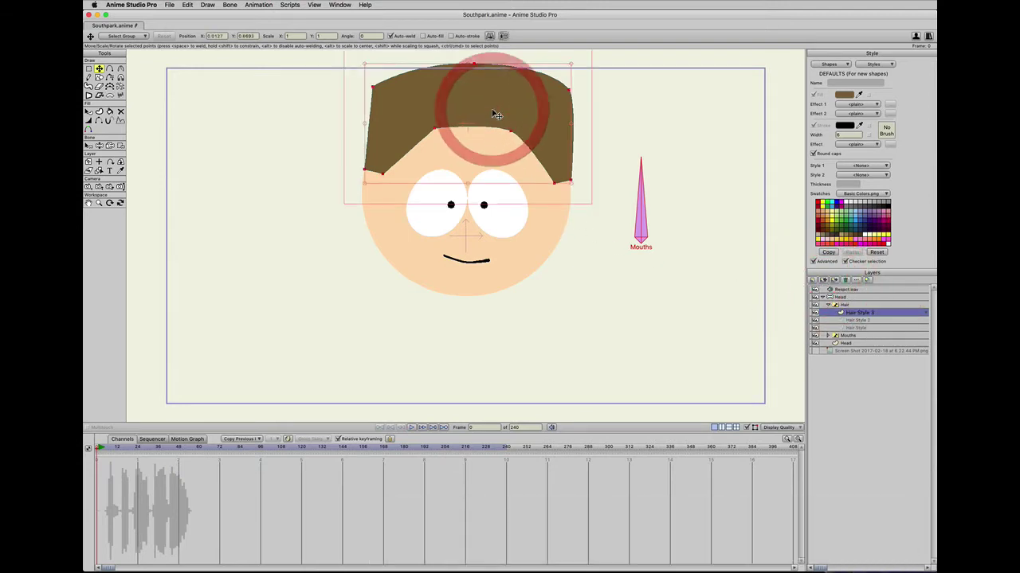
key(BackSpace)
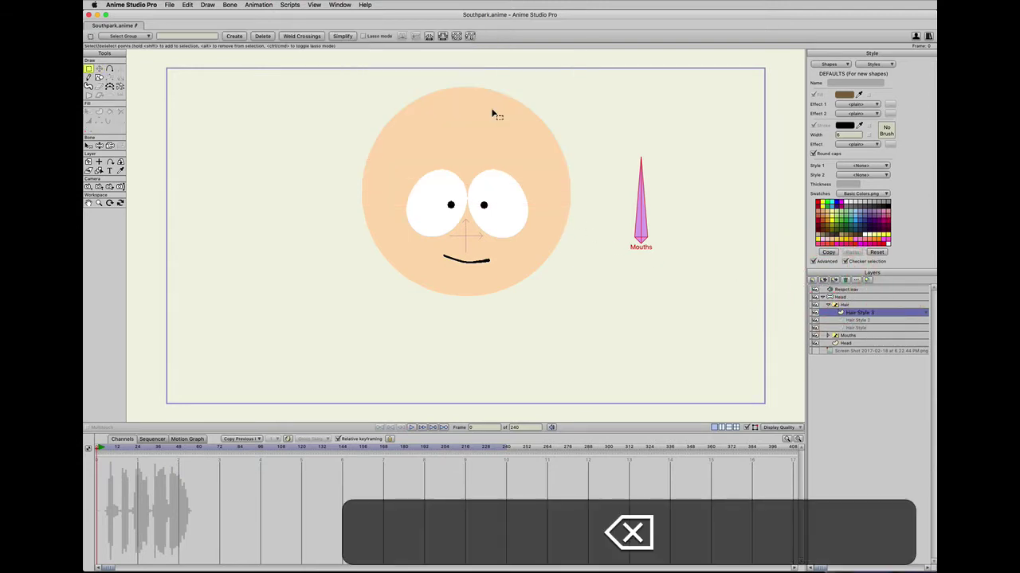
Draw a black rectangle over the forehead in Hair Style 3 and move its lower-right corner down to the head's edge.
click(885, 211)
key(s)
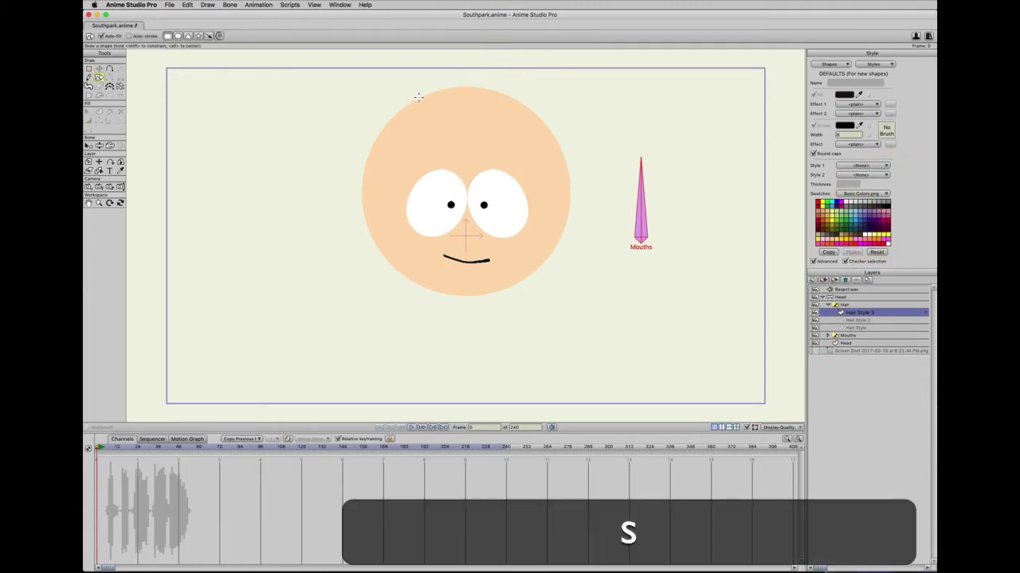
mouse_move(416, 96)
mouse_down()
mouse_move(560, 156)
mouse_move(567, 226)
mouse_up()
key(t)
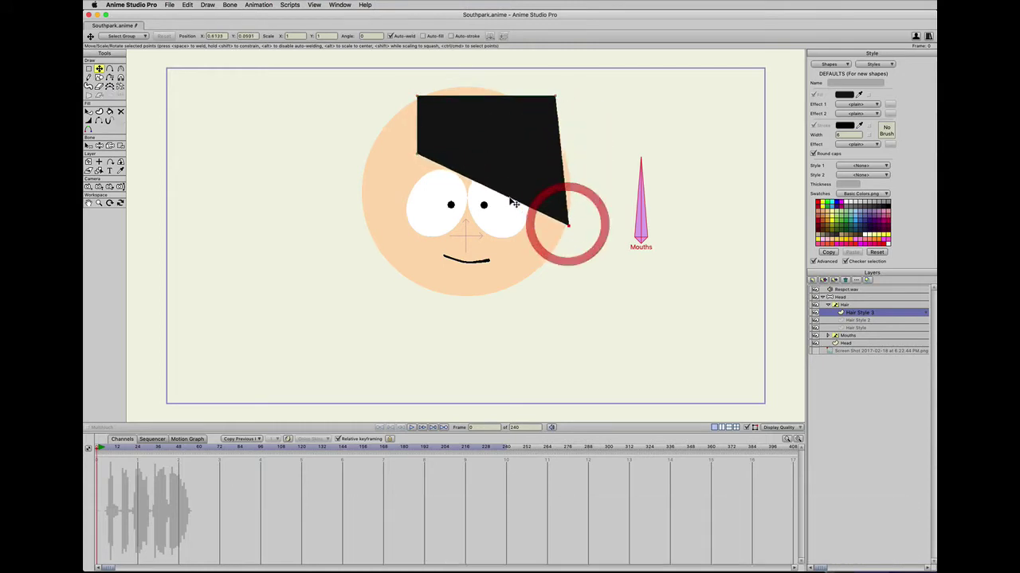
Add points to the black shape's lower edge to form a parted fringe reaching the head's left edge, and raise the upper-left corner.
key(a)
drag(471, 177, 360, 174)
key(t)
drag(416, 97, 410, 90)
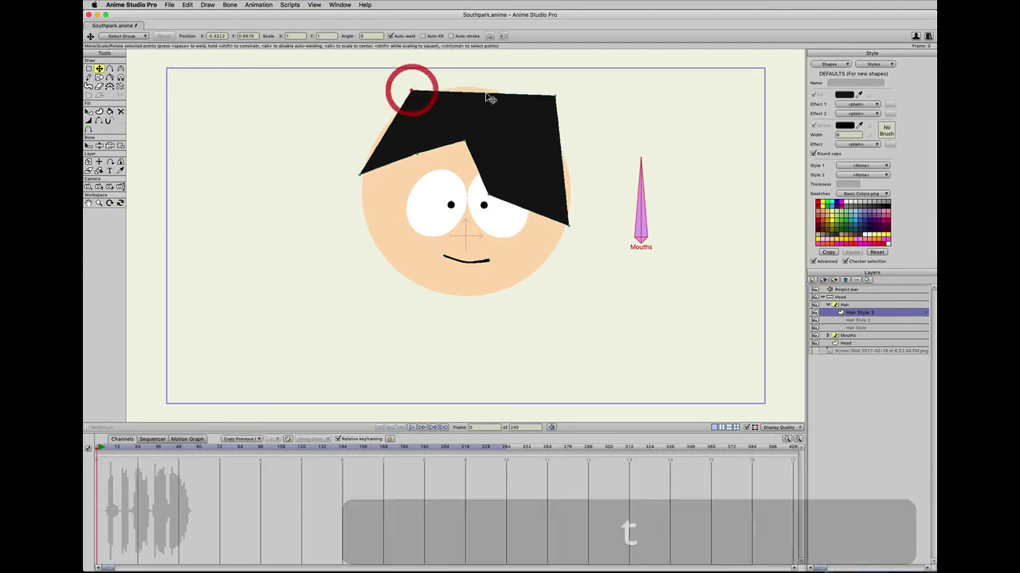
Add a point to the black hair's top edge, move the upper-right corner outward and round it with the Curvature tool.
key(a)
drag(471, 88, 473, 86)
key(t)
mouse_move(556, 97)
mouse_down()
mouse_move(555, 114)
mouse_move(563, 96)
mouse_up()
key(c)
click(538, 94)
key(t)
key(c)
drag(843, 166, 909, 200)
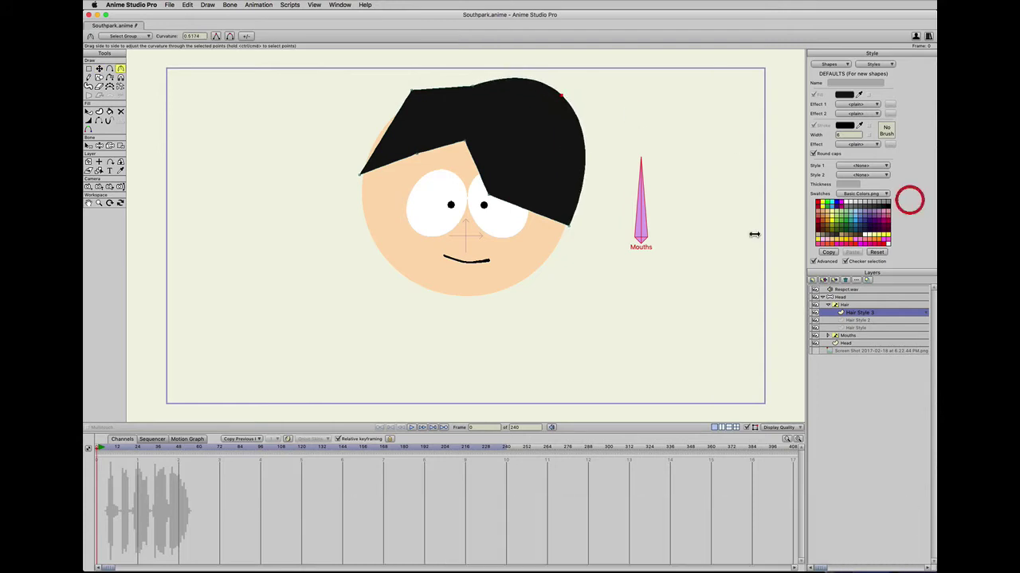
Curve the fringe's inner edge over the right eye, extend its lower-right tip downward and lower the upper-right point.
key(c)
drag(491, 195, 561, 259)
key(t)
key(t)
mouse_move(558, 102)
mouse_down()
mouse_move(542, 105)
mouse_move(558, 112)
mouse_up()
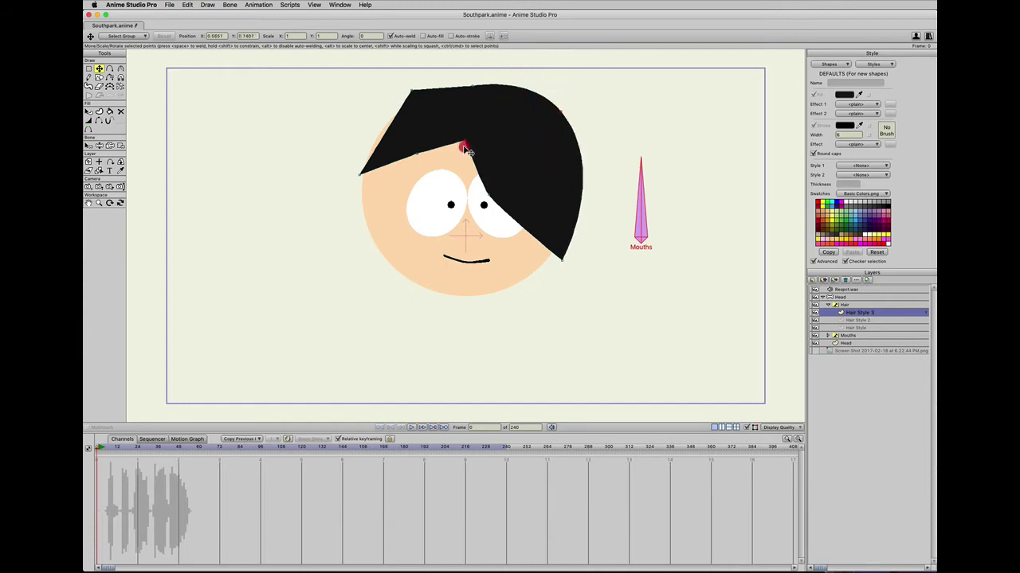
Reshape the left side of the black fringe by moving its outer tip past the head's edge and lowering its underside.
drag(414, 153, 355, 164)
key(t)
click(354, 164)
key(t)
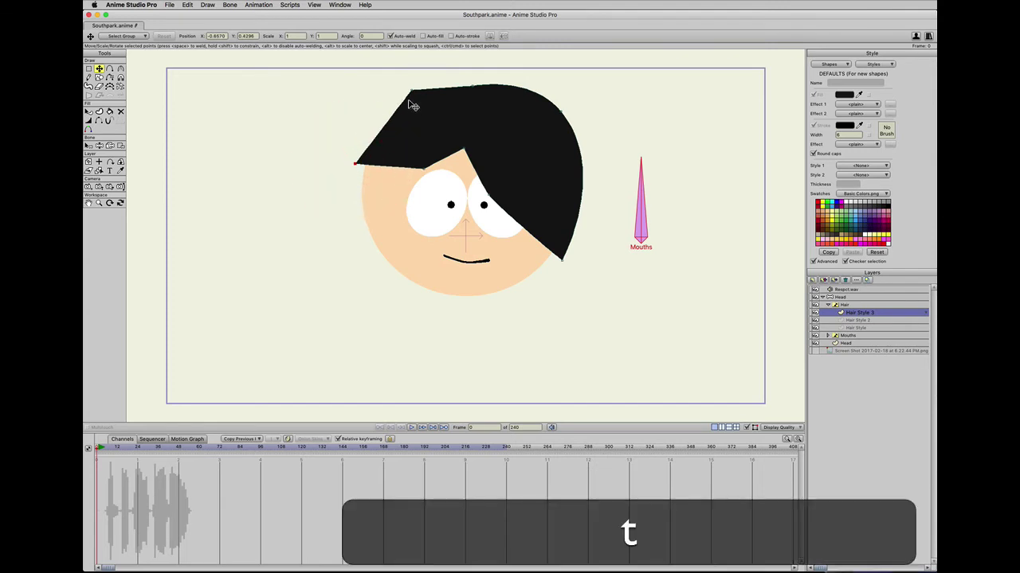
Round the black hair's upper-left corner and smooth the left fringe's underside, fitting its points to the head.
key(c)
drag(412, 98, 772, 109)
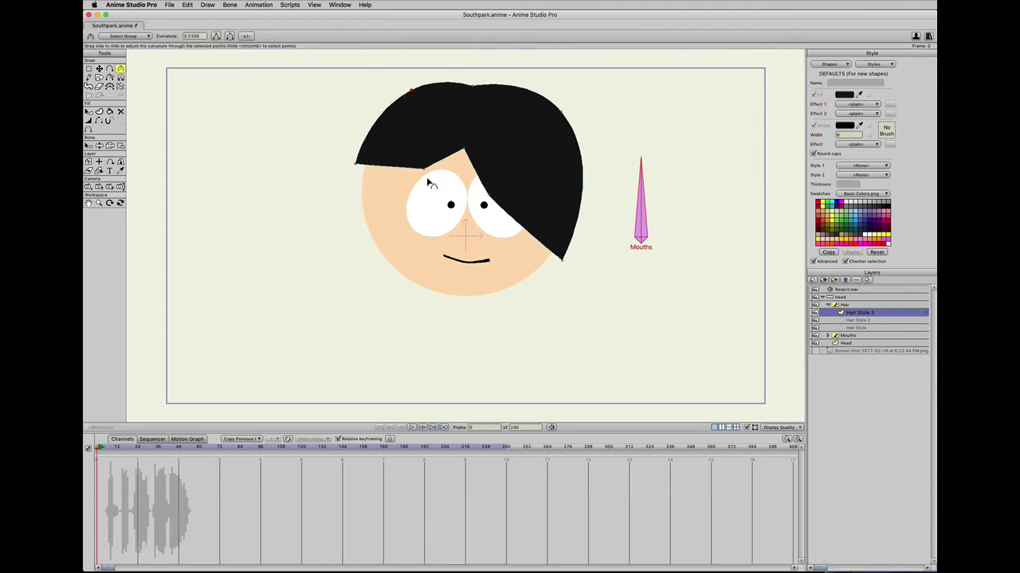
key(c)
drag(423, 170, 681, 187)
key(t)
mouse_move(423, 169)
mouse_down()
mouse_move(432, 138)
mouse_move(436, 149)
mouse_move(364, 165)
mouse_move(443, 154)
mouse_move(440, 165)
mouse_up()
key(t)
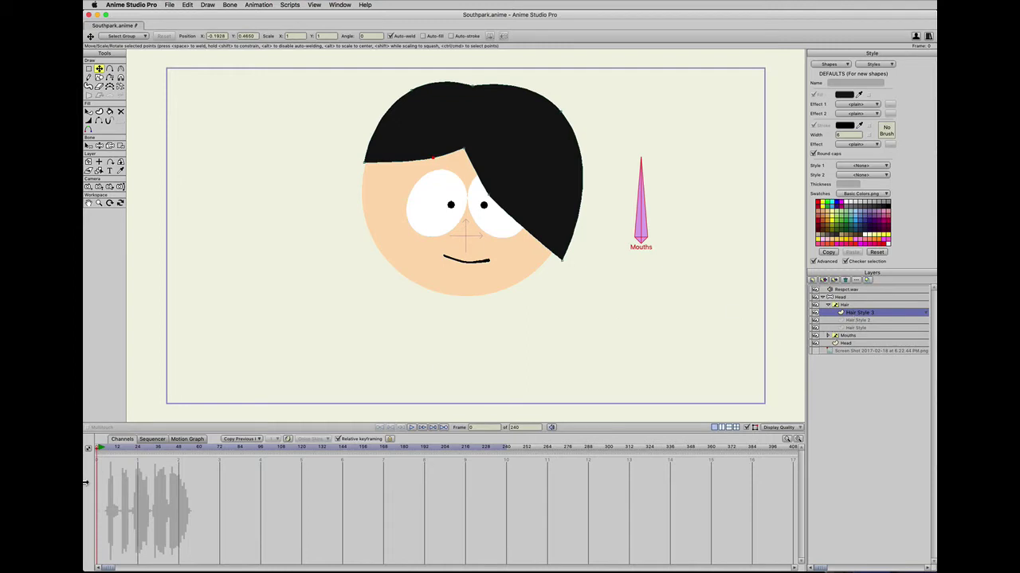
Collapse the Hair switch layer and set its active hairstyle to Hair Style.
mouse_move(100, 449)
mouse_down()
mouse_move(218, 450)
mouse_move(87, 449)
mouse_move(244, 458)
mouse_move(90, 446)
mouse_up()
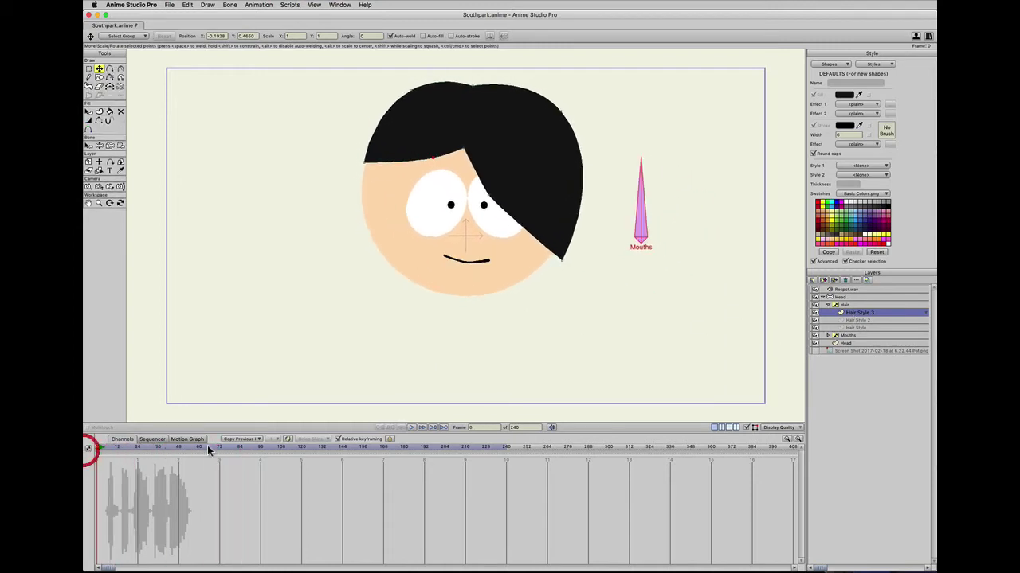
click(828, 306)
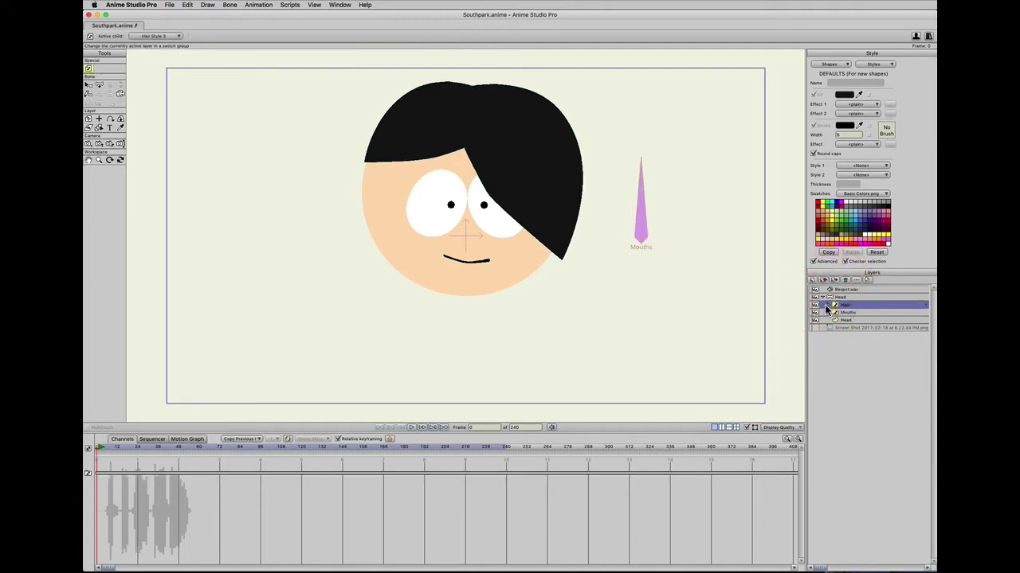
right_click(853, 306)
click(857, 320)
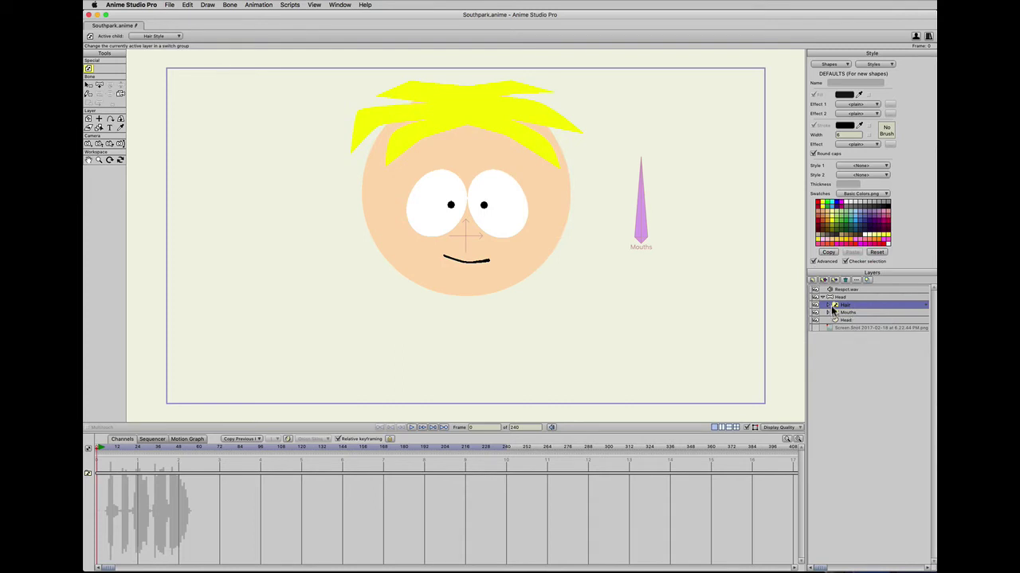
Add a new switch layer above Hair in the Head group and name it Face accessories.
click(812, 282)
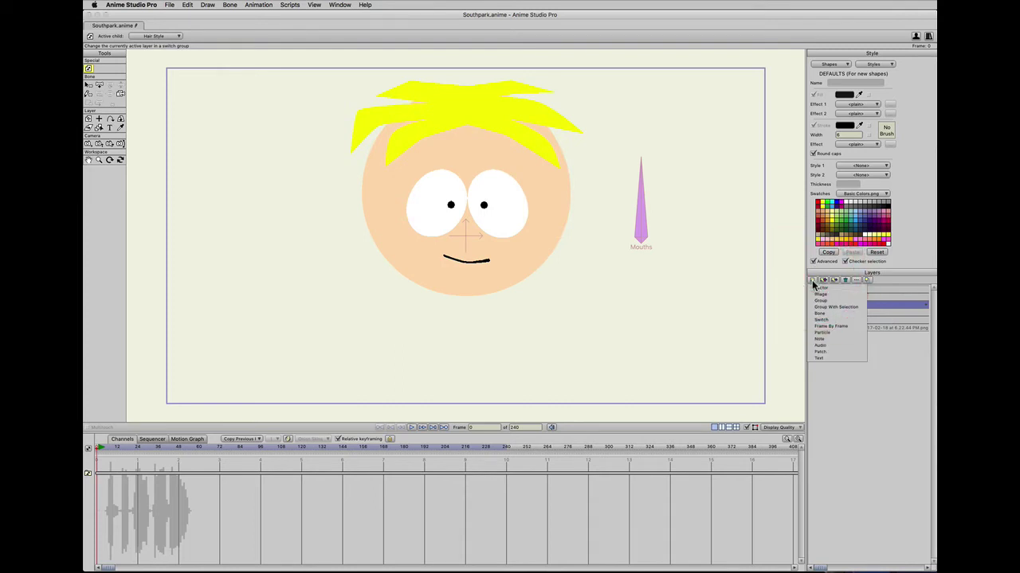
click(816, 318)
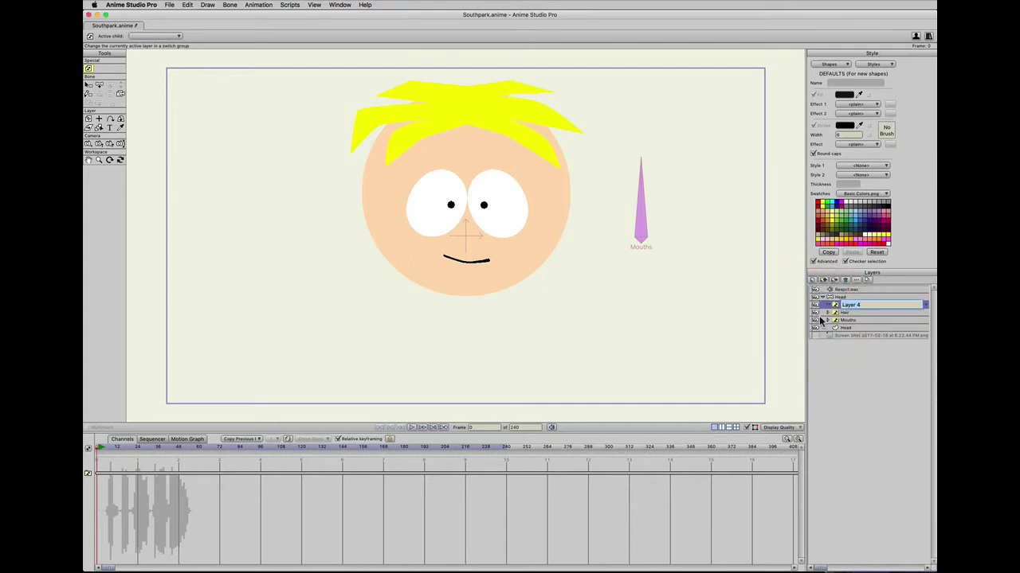
text(Fa)
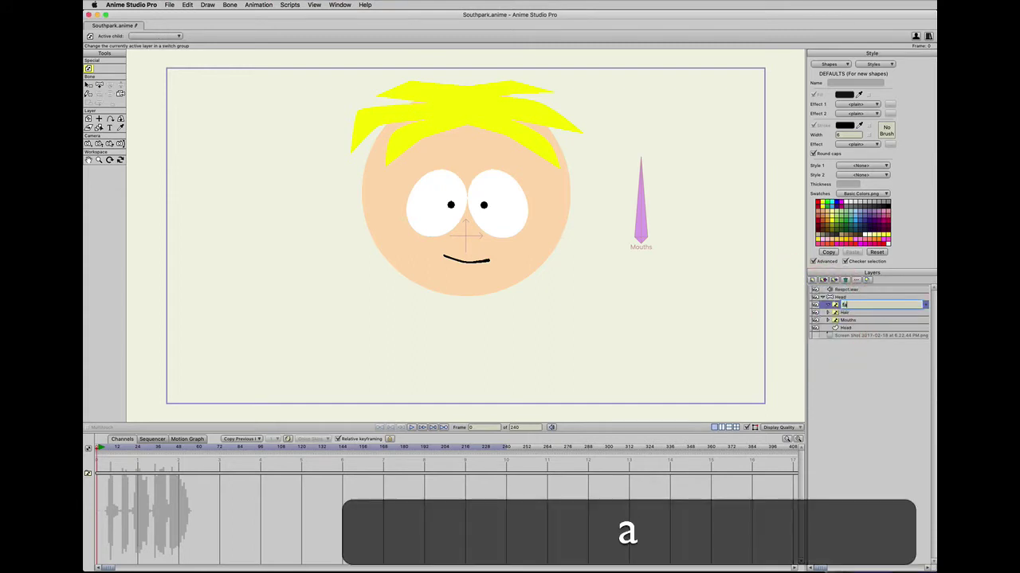
text(ce accessories)
key(Return)
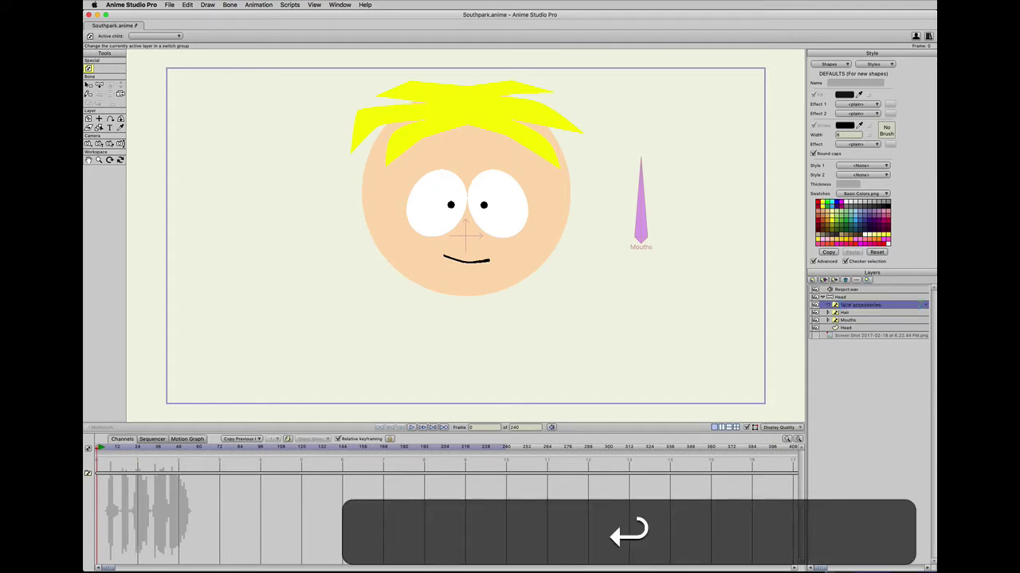
Add a vector layer named glasses and nest it inside the face accessories switch layer.
click(813, 280)
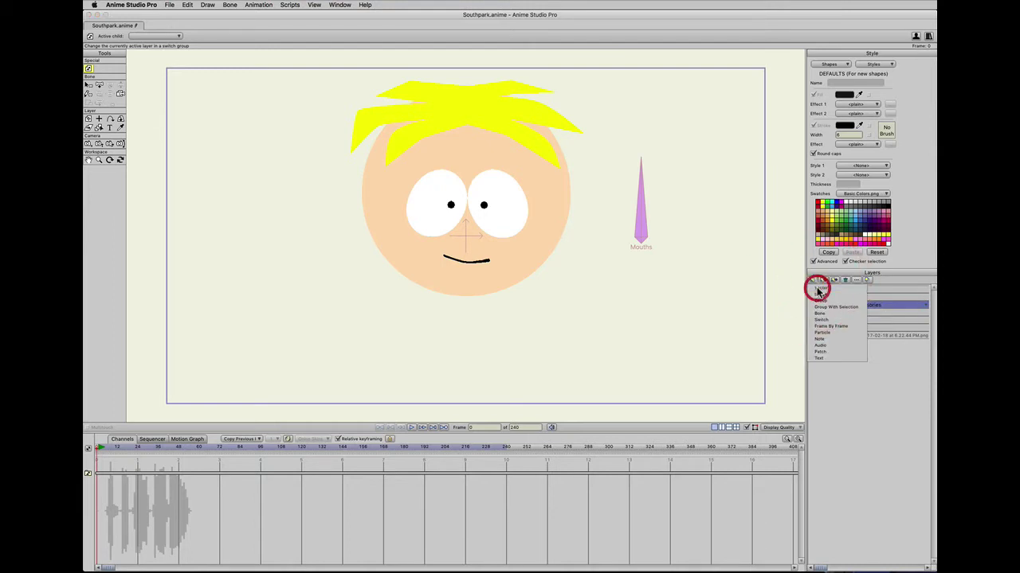
click(817, 291)
text(glasses)
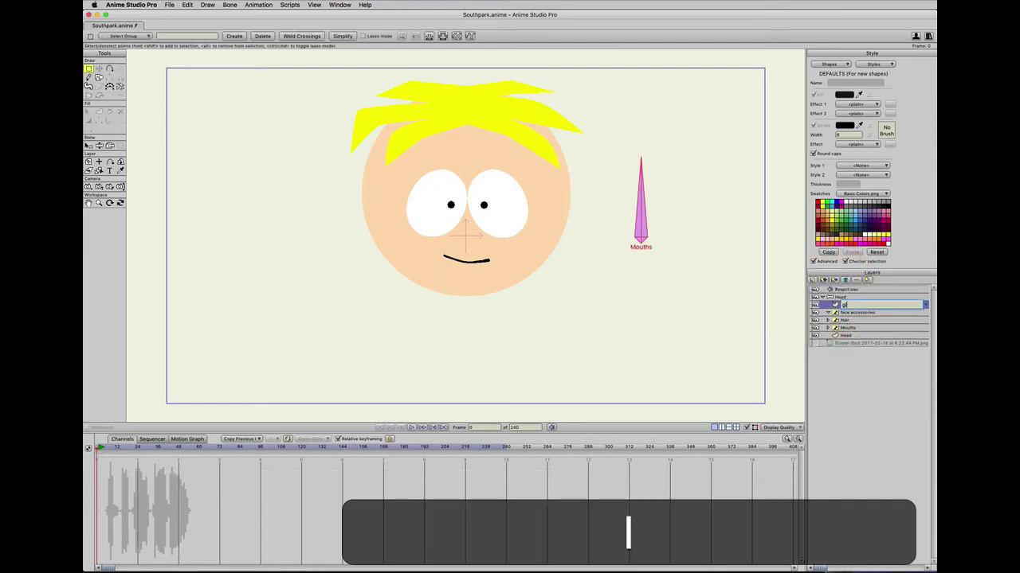
key(Return)
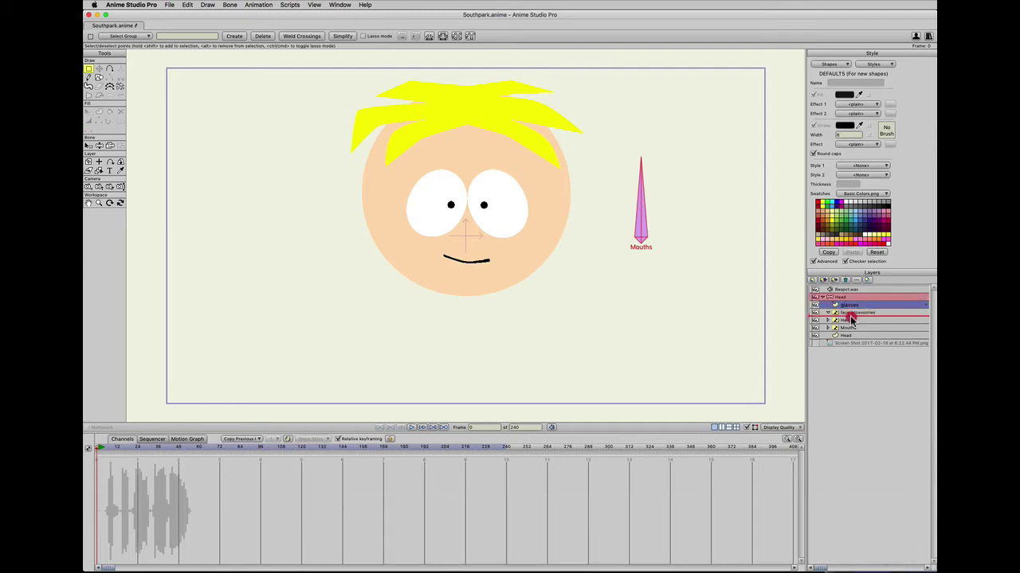
drag(849, 310, 852, 313)
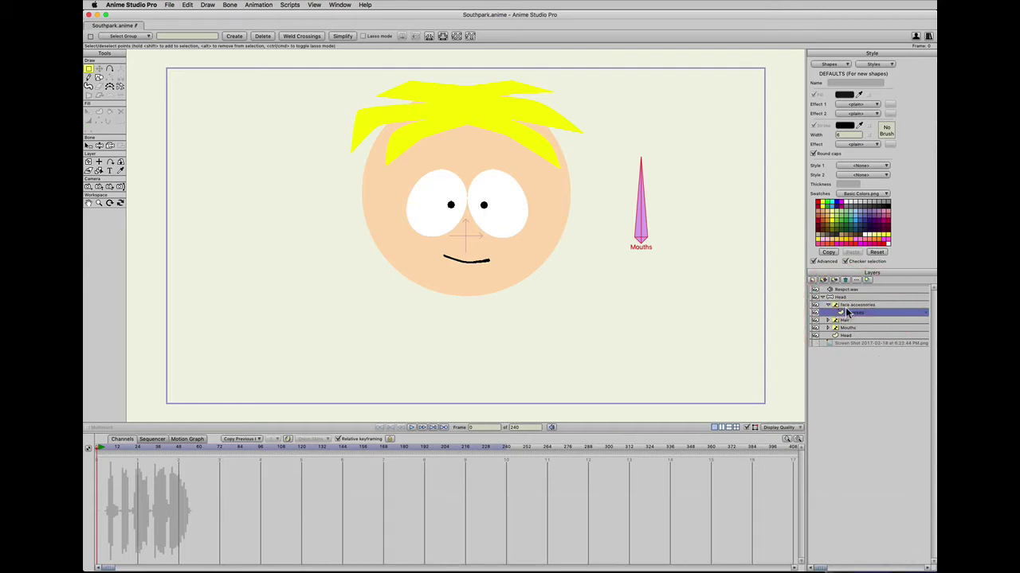
click(854, 312)
Set up the Draw Shape tool with auto-stroke enabled and a partly transparent light blue fill (36A7E9).
click(98, 77)
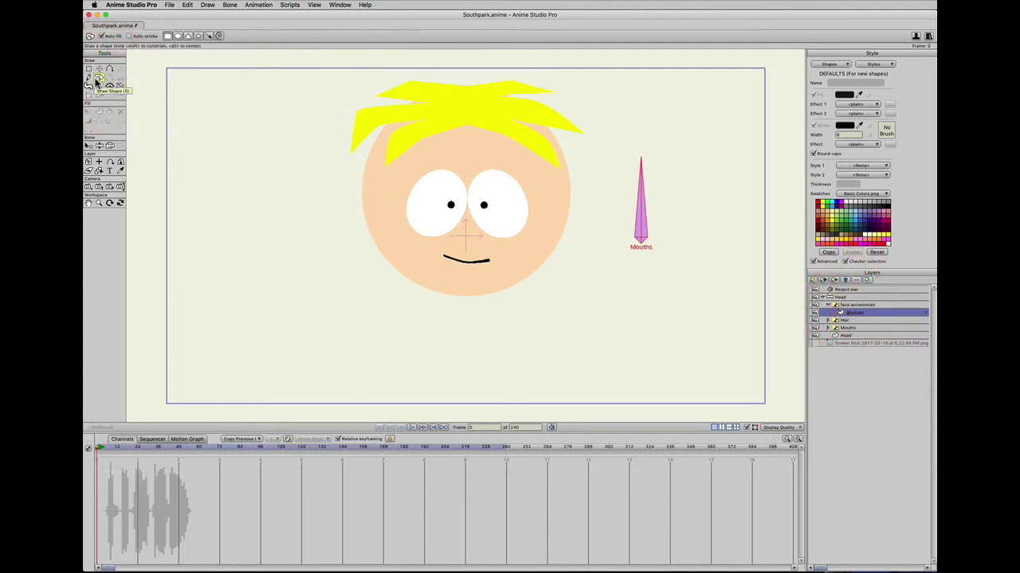
click(99, 79)
click(129, 37)
click(855, 222)
click(845, 95)
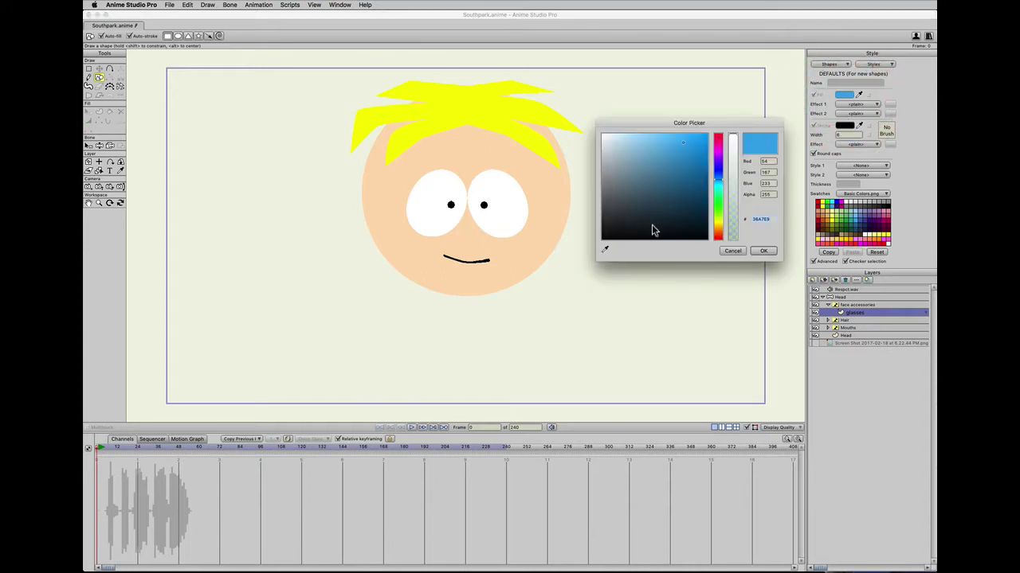
drag(734, 196, 733, 225)
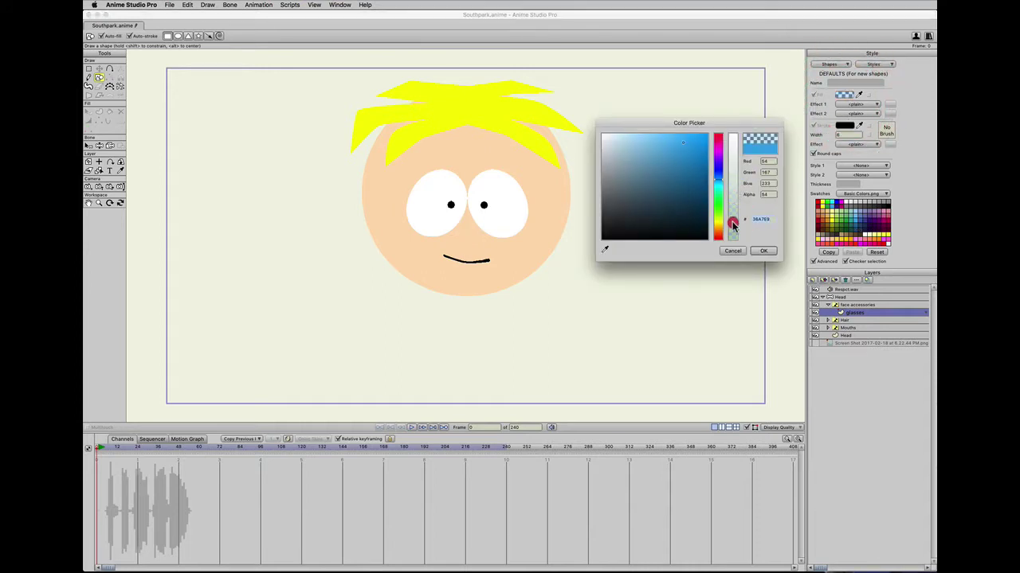
click(763, 251)
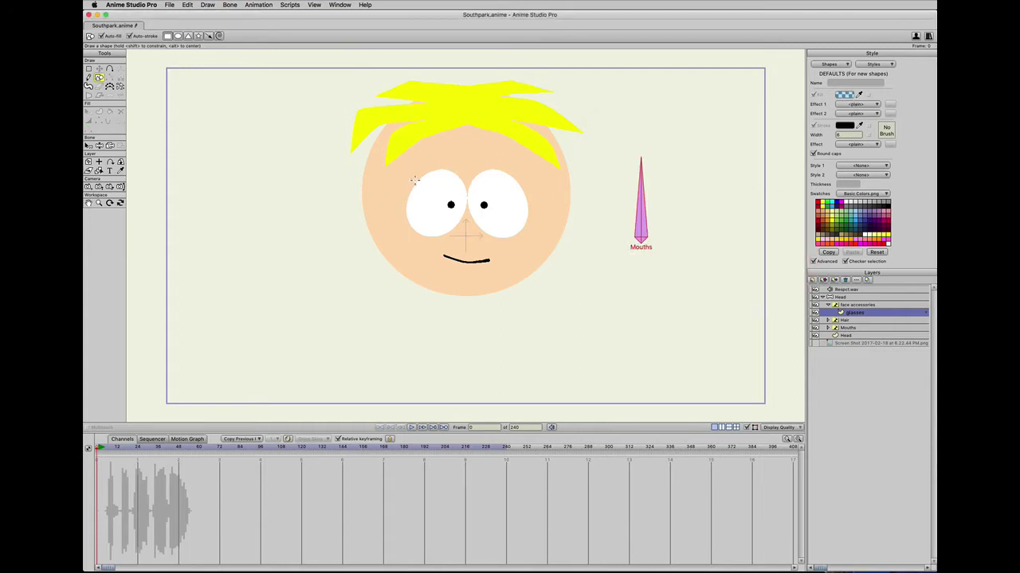
Try a rectangular lens and an oval lens over the left eye, undo both, and keep the oval shape selected.
drag(401, 167, 454, 219)
key(super+z)
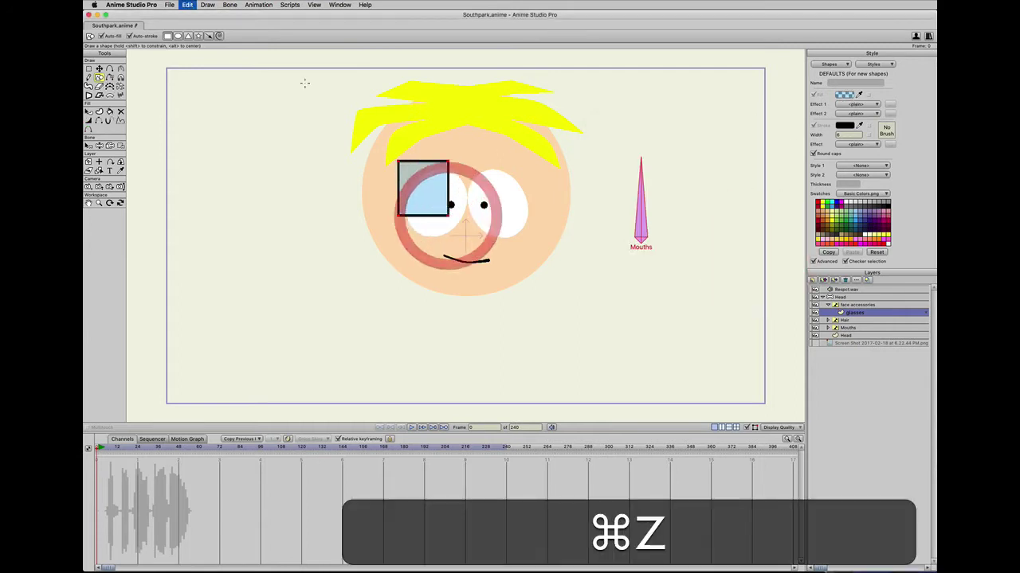
click(177, 36)
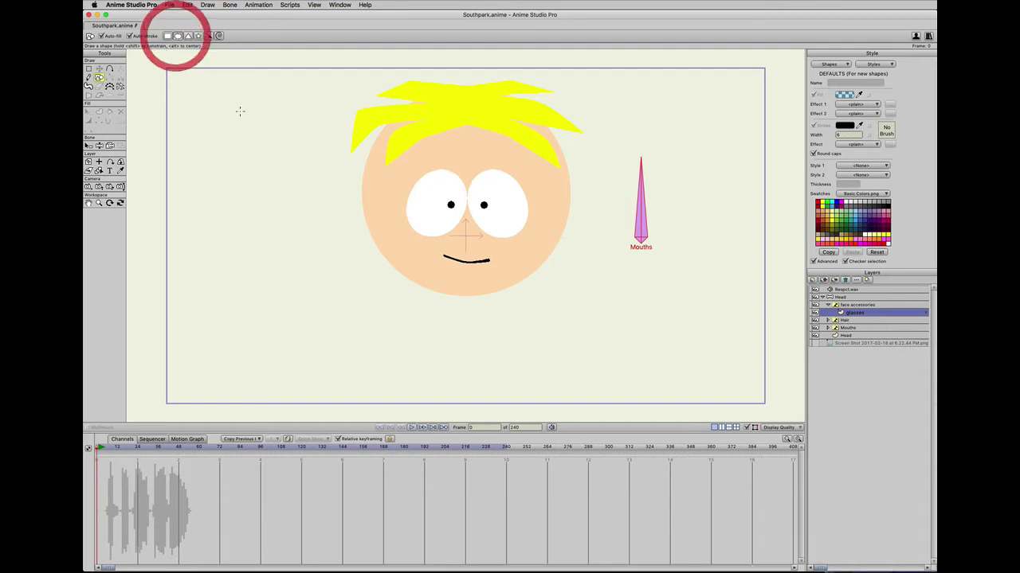
drag(416, 174, 471, 237)
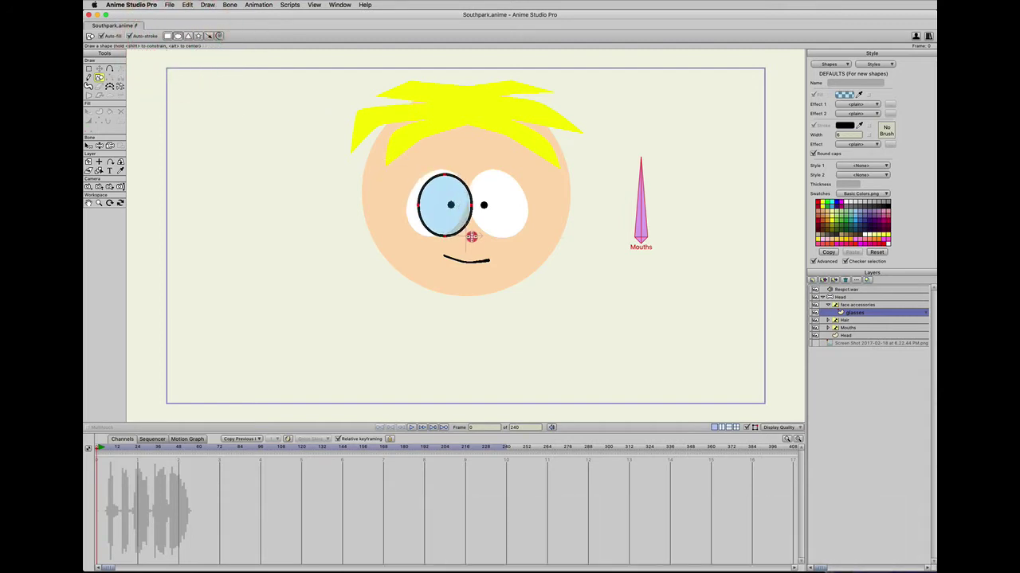
key(super+z)
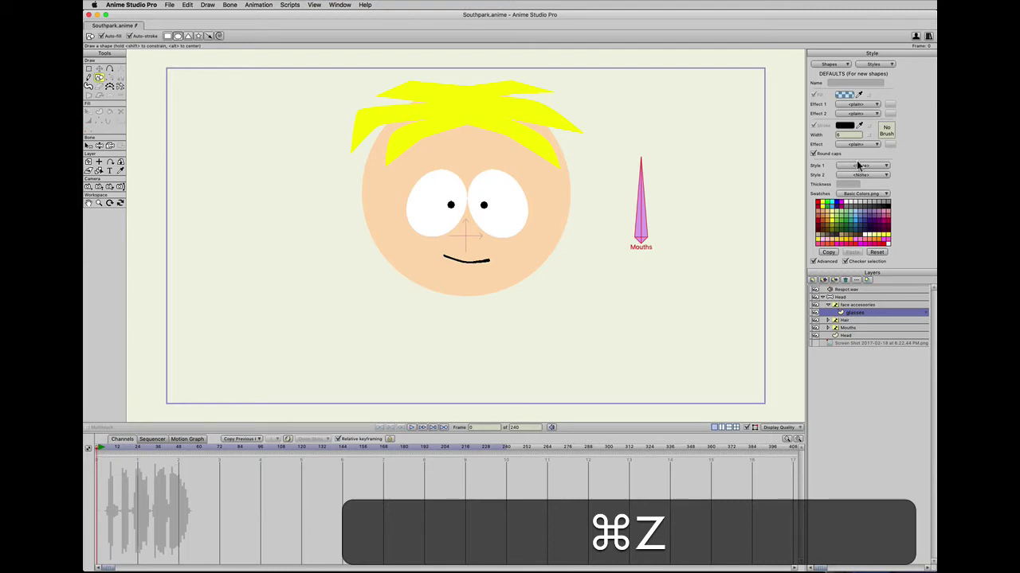
Set the default stroke color to a dark, muted navy blue.
click(845, 125)
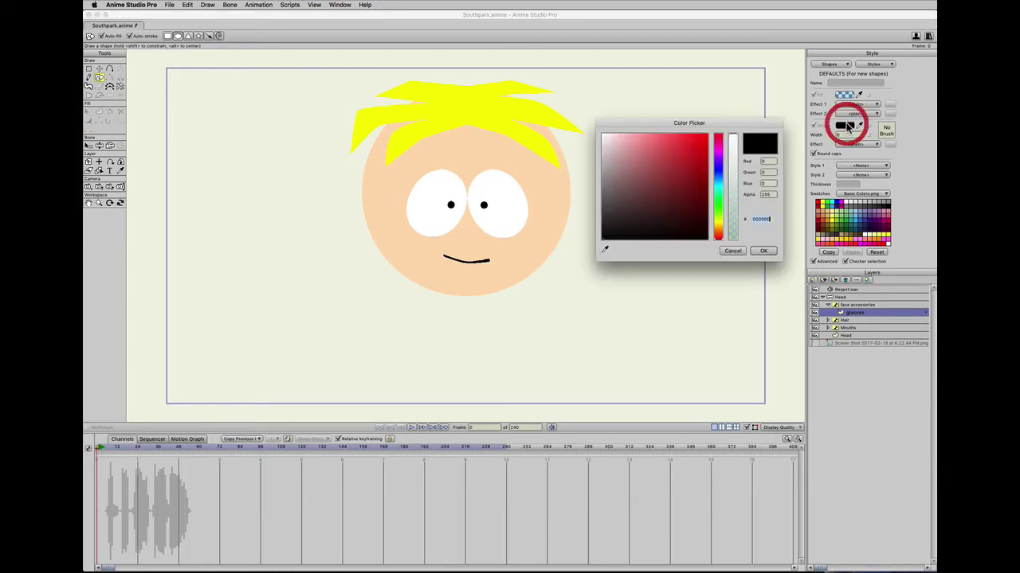
click(717, 167)
drag(704, 205, 636, 208)
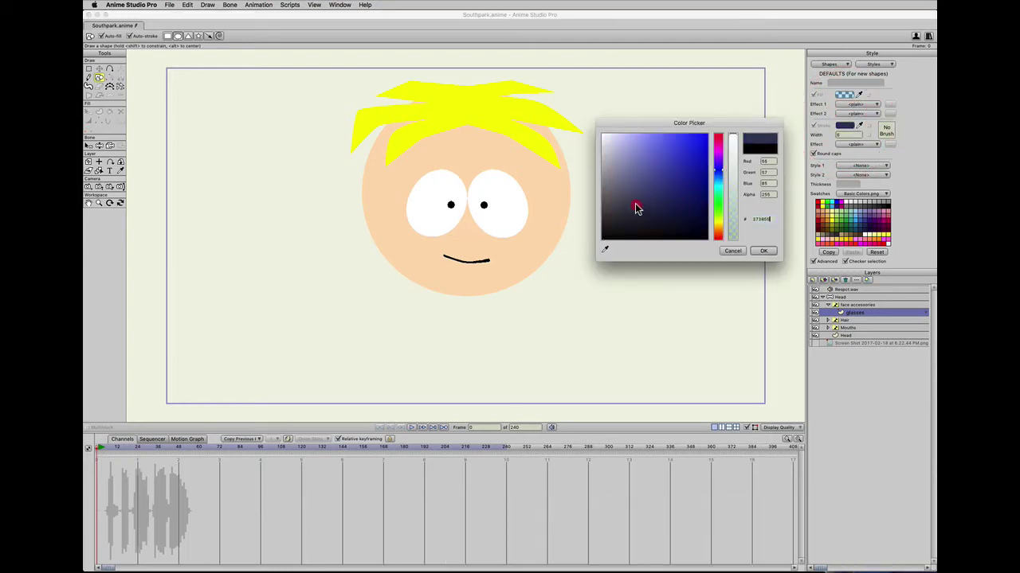
click(755, 249)
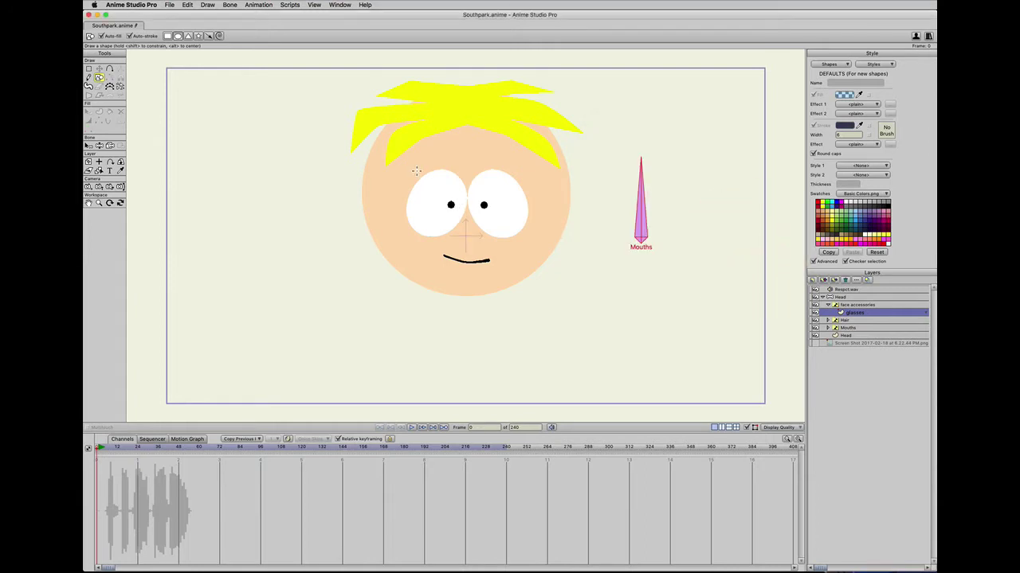
Draw a circular lens over the left eye, then shrink it and center it within the white of the eye.
drag(415, 168, 454, 220)
key(t)
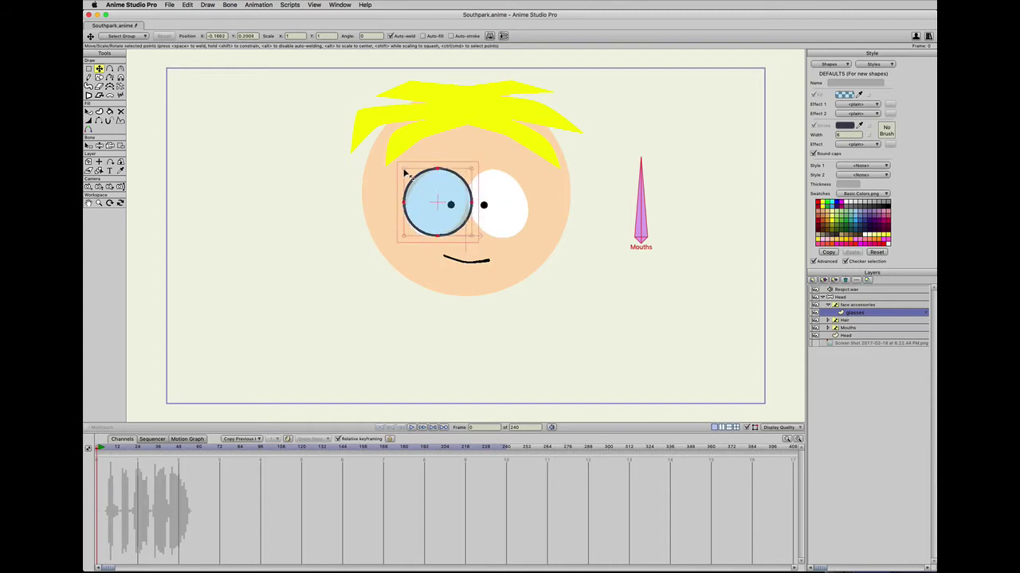
drag(404, 173, 435, 205)
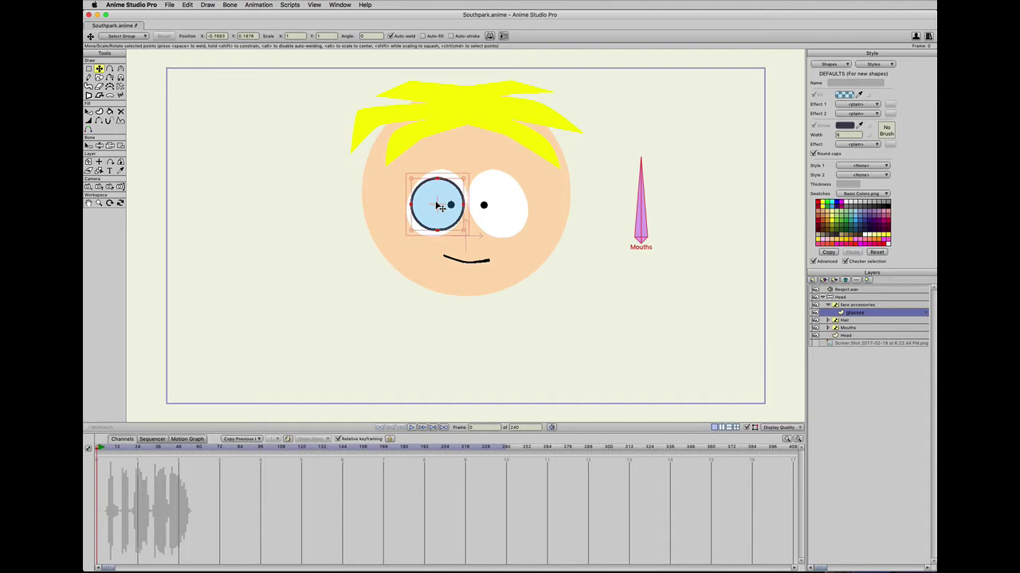
Duplicate the lens and place the copy level with it over the right eye.
key(super+c)
key(super+v)
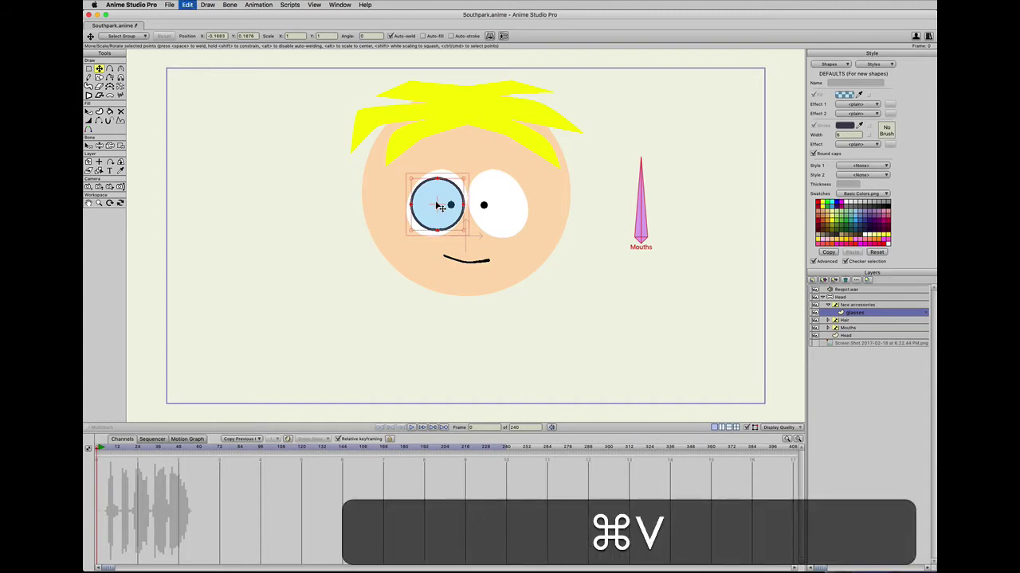
drag(436, 205, 496, 218)
Add a short bridge line with a middle point between the inner edges of the two lenses.
key(a)
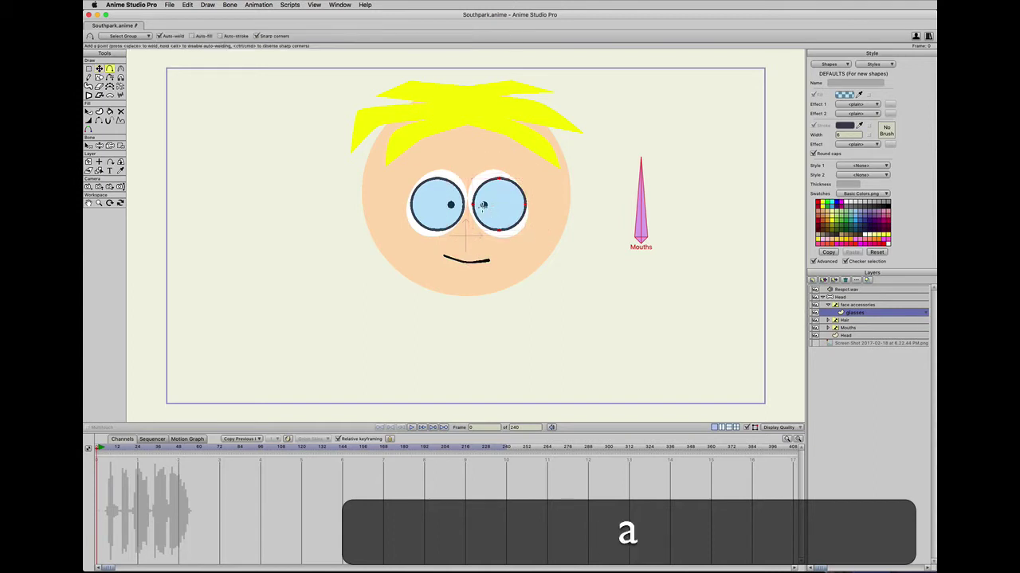
click(473, 206)
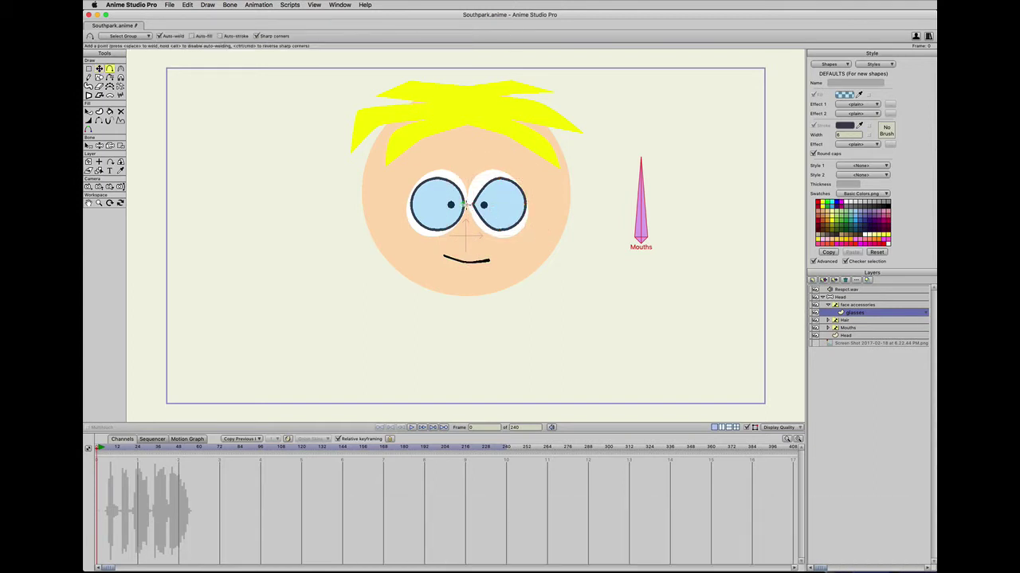
drag(467, 205, 459, 218)
scroll(470, 206, up, 3)
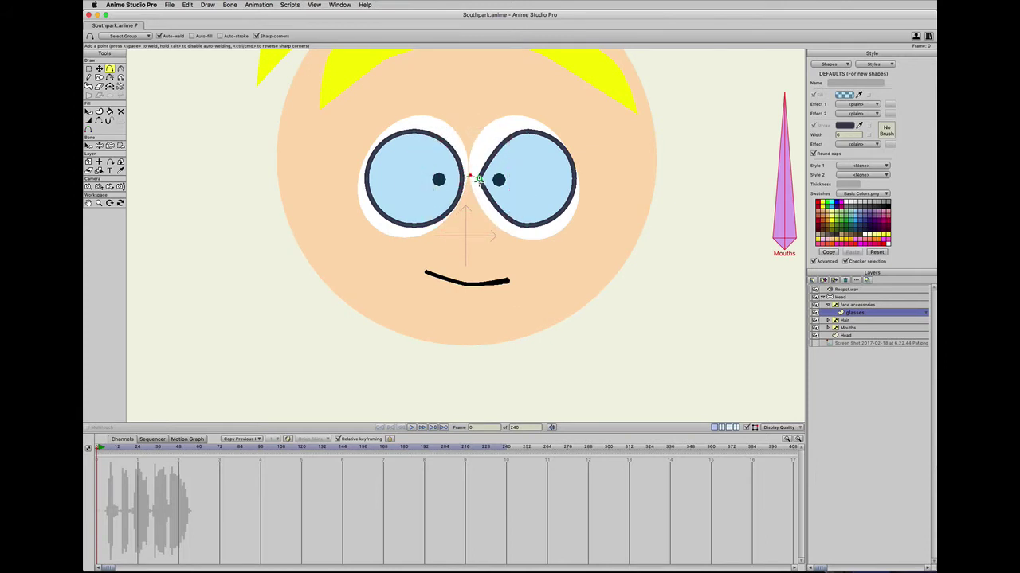
key(v)
drag(536, 189, 517, 188)
key(super+x)
key(super+space)
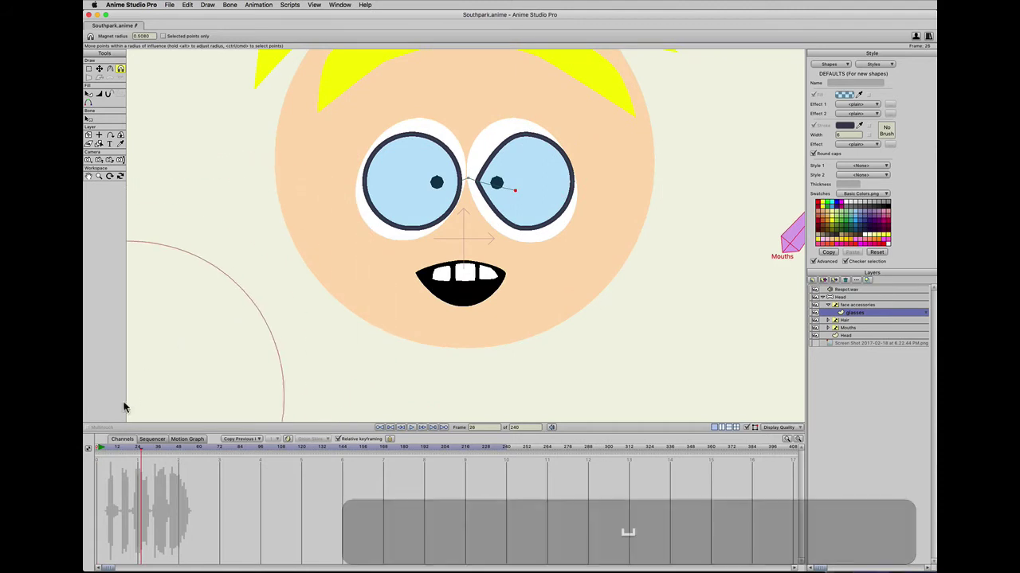
click(90, 447)
key(t)
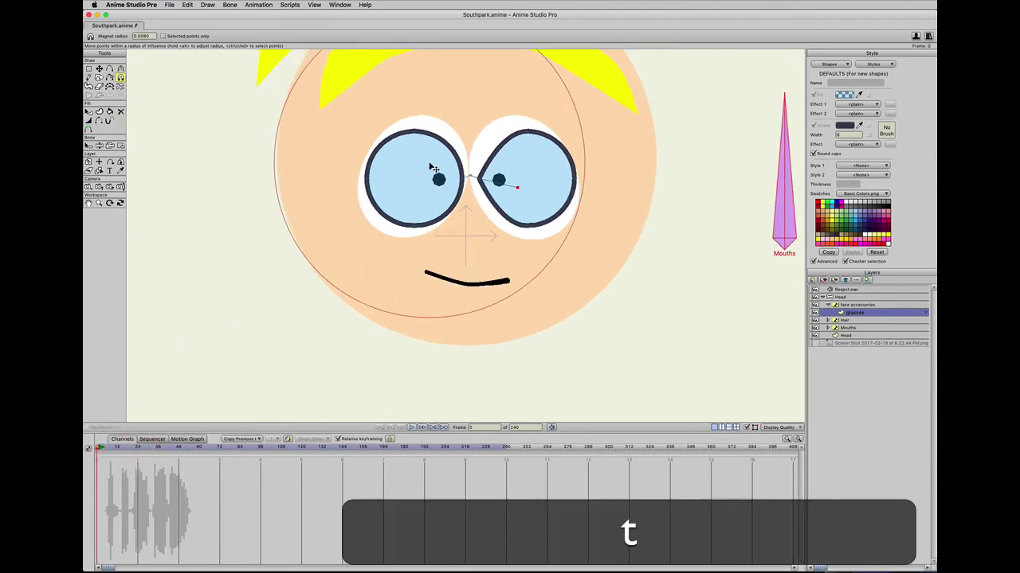
key(super+z)
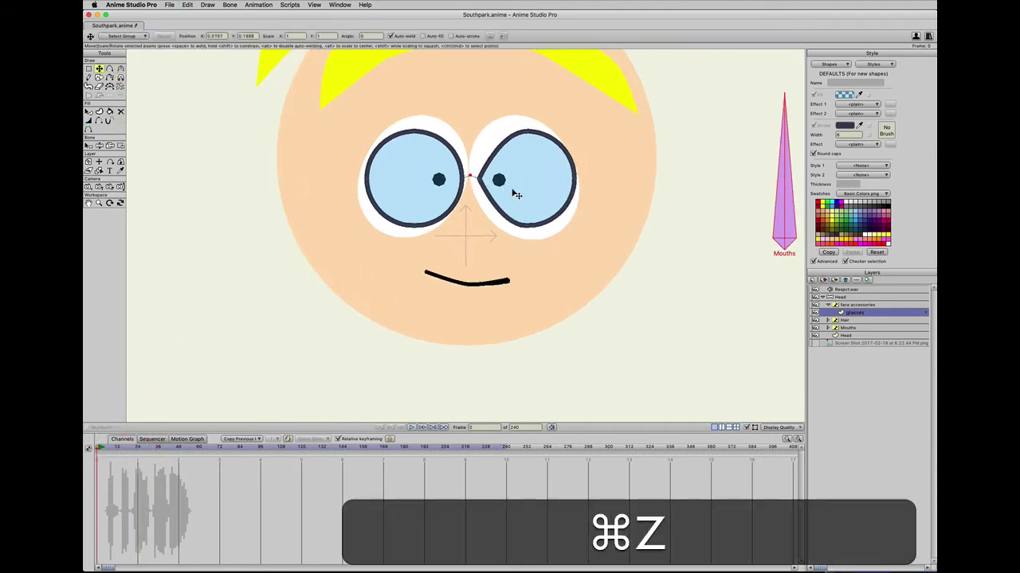
Adjust the curvature at the bridge's middle point and round the right lens's pointed inner edge back into a circle.
key(super+t)
key(t)
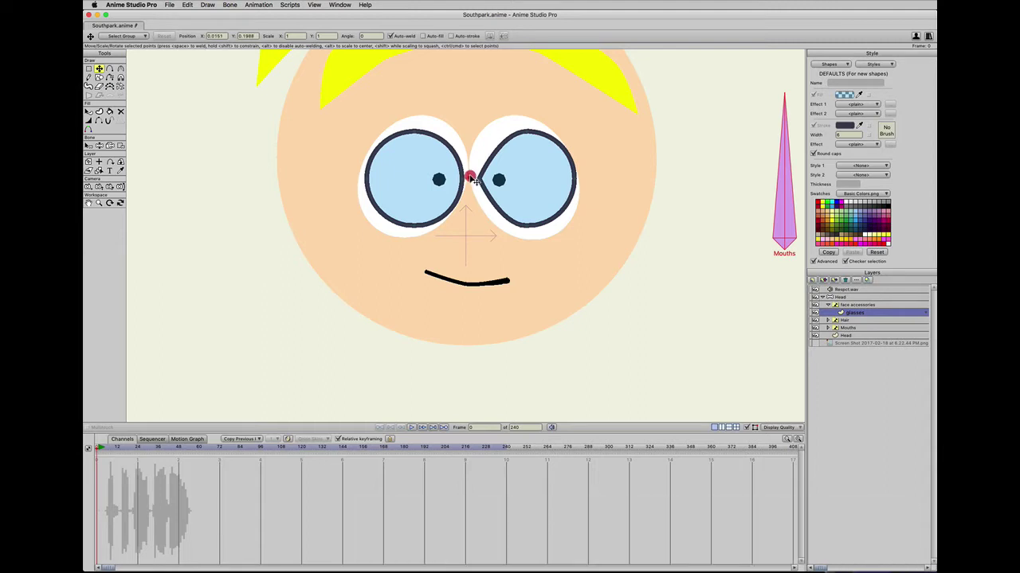
key(c)
drag(783, 180, 782, 178)
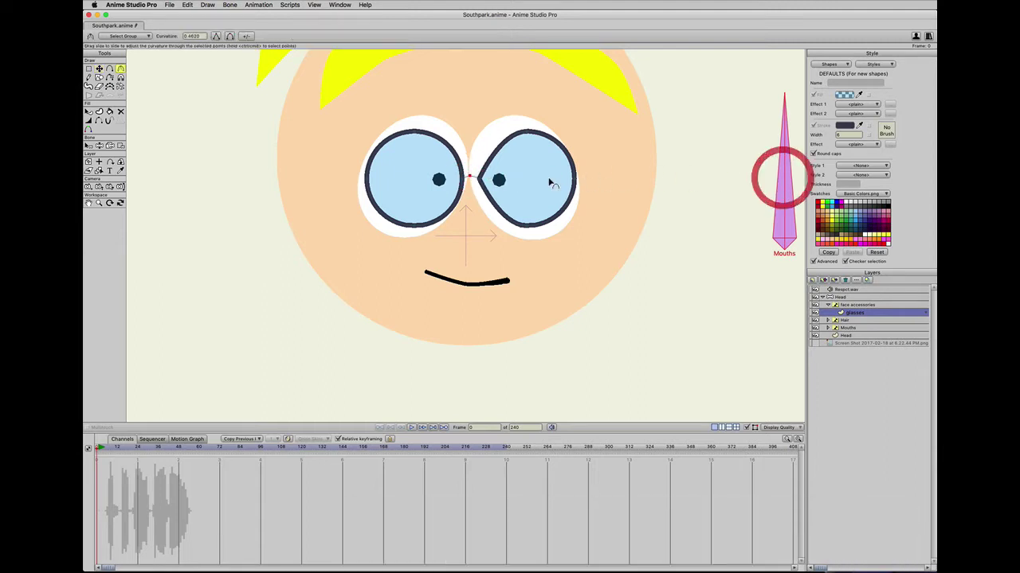
drag(485, 180, 759, 182)
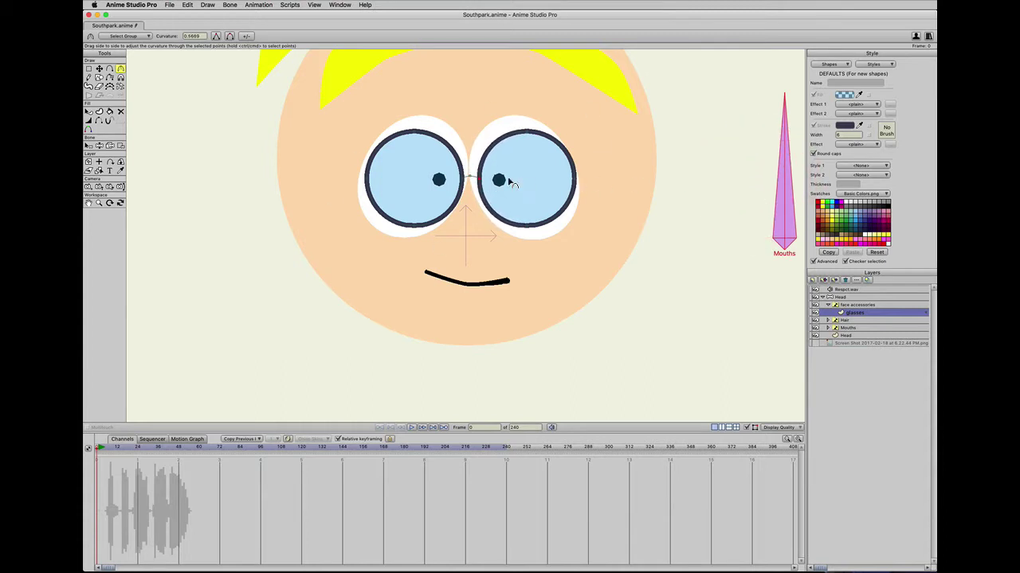
Create a stroke-only shape from the bridge line between the lenses.
scroll(446, 221, down, 2)
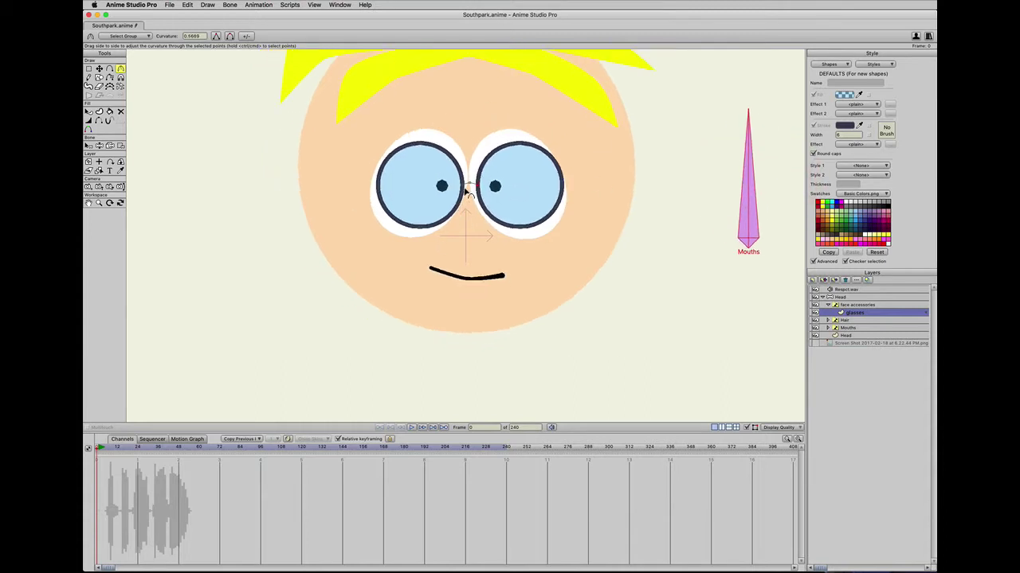
key(u)
click(465, 183)
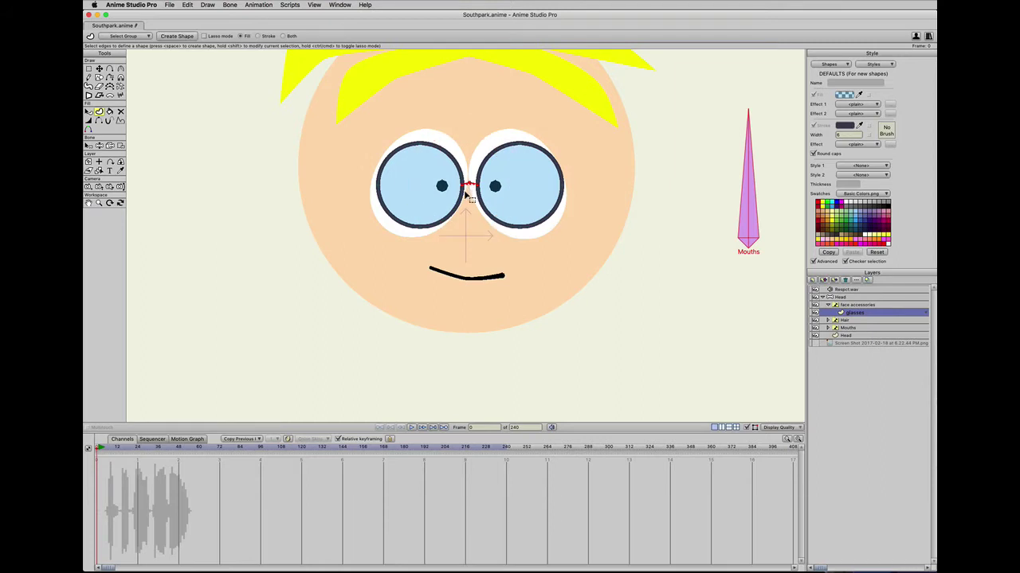
click(258, 36)
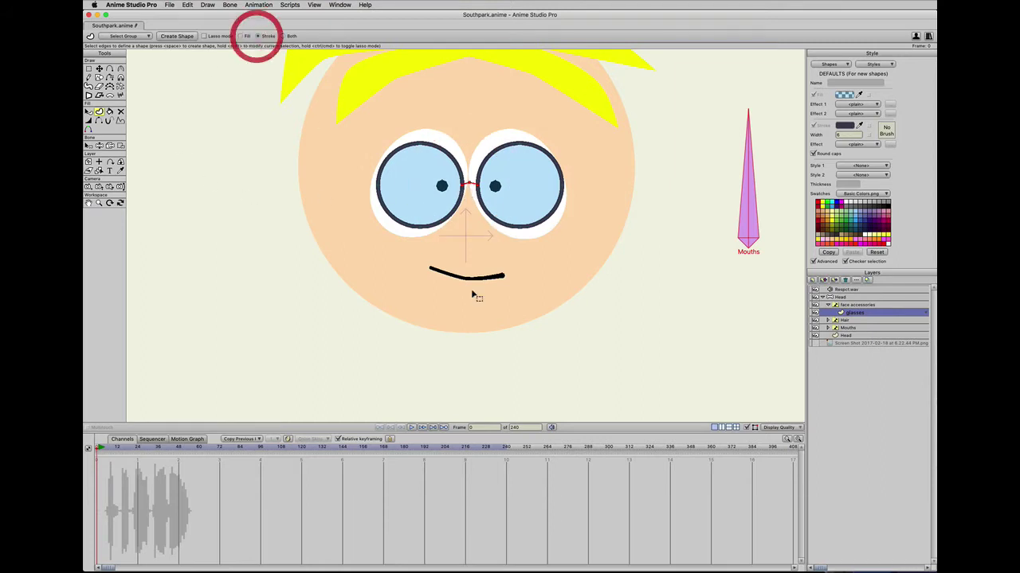
click(257, 36)
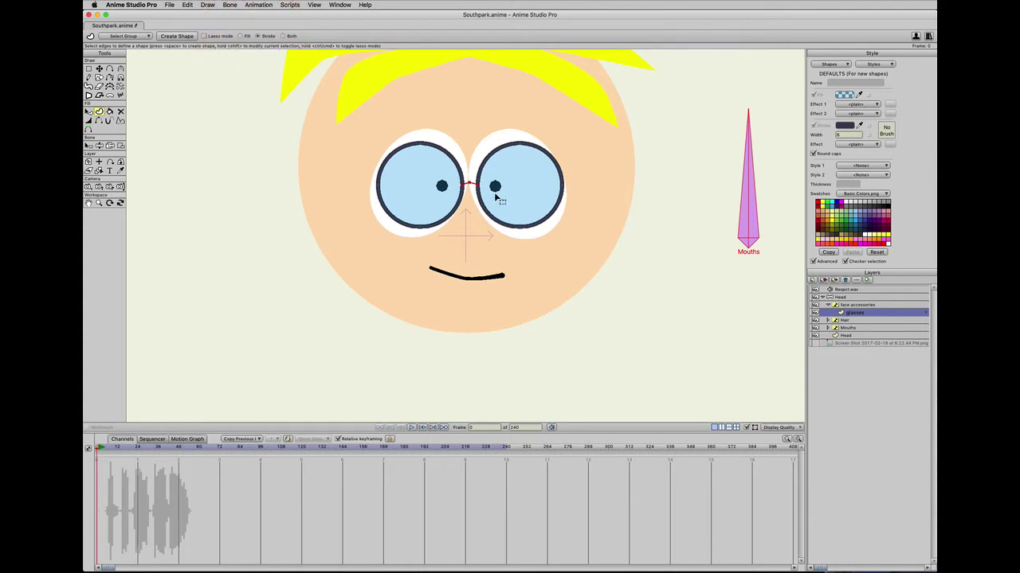
key(space)
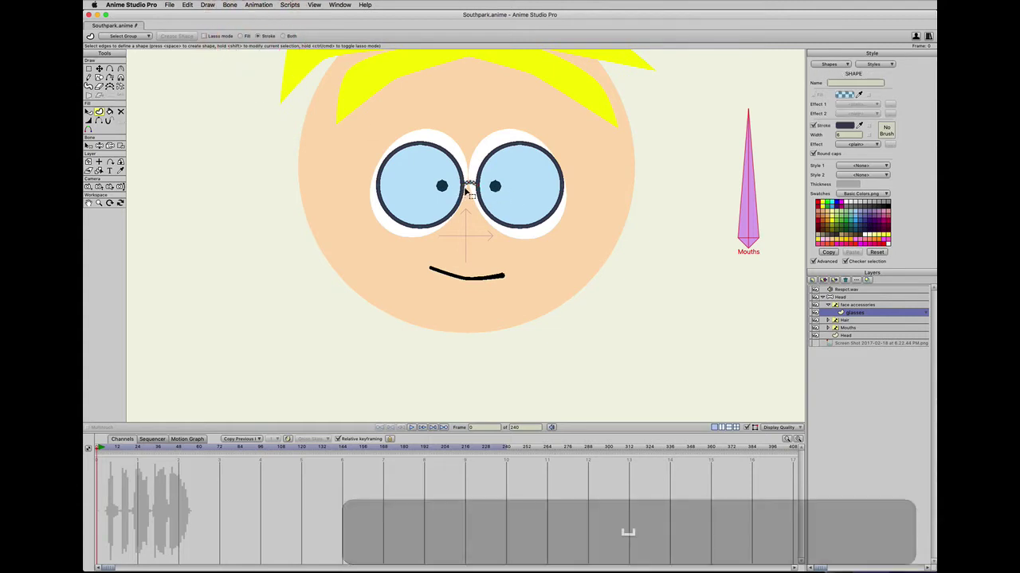
click(470, 189)
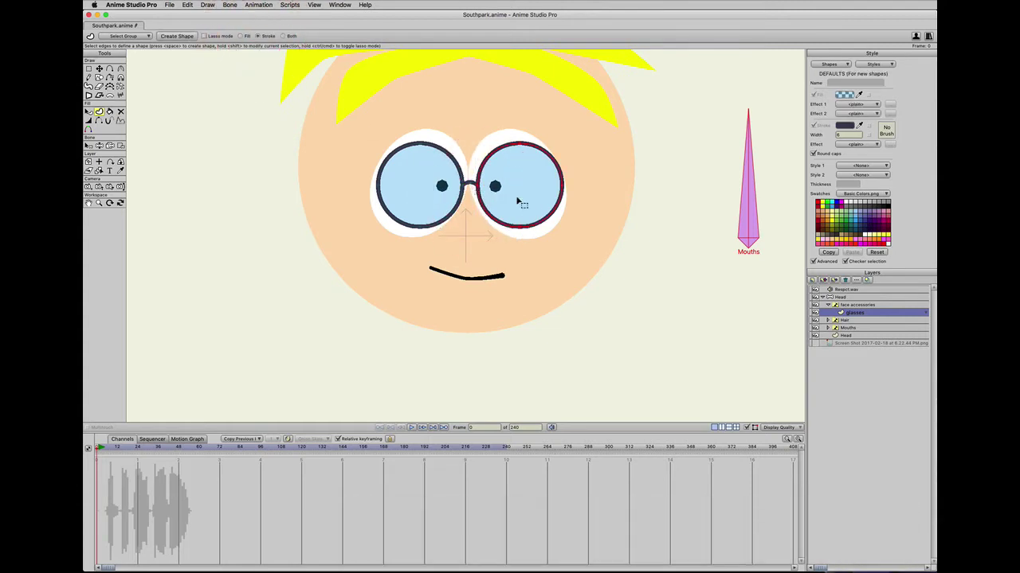
Add a temple arm line from the right lens's outer point up to the edge of the head.
key(a)
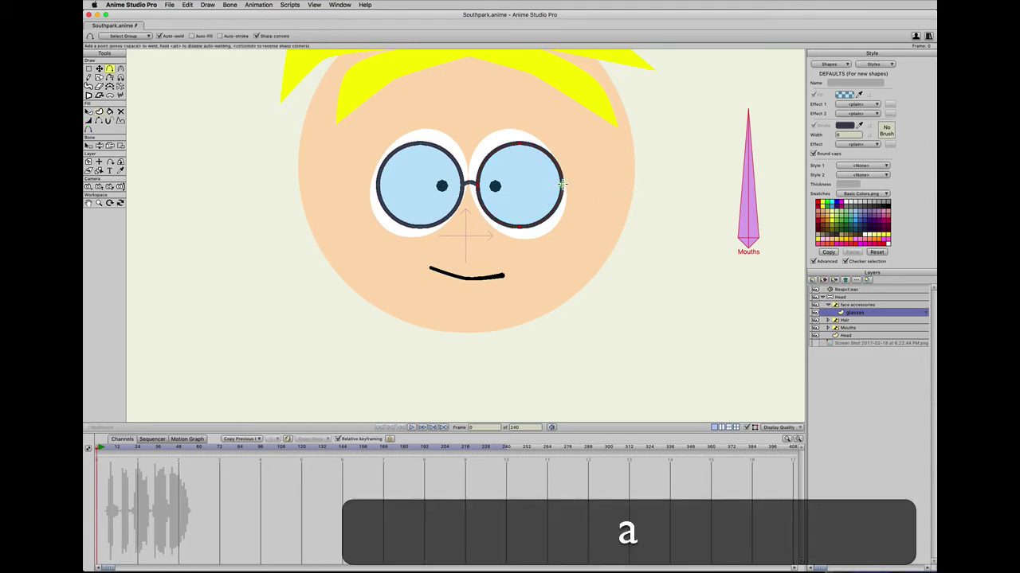
key(a)
click(561, 184)
drag(570, 184, 634, 148)
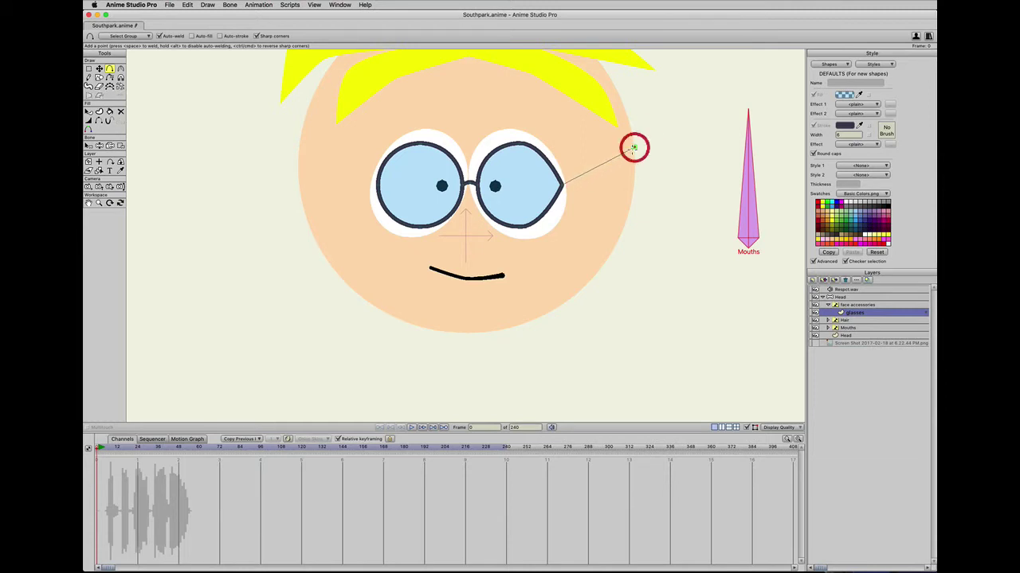
Add a temple arm line from the left lens's outer point to the head's edge and round both lenses' pointed outer edges back into circles.
drag(376, 185, 298, 146)
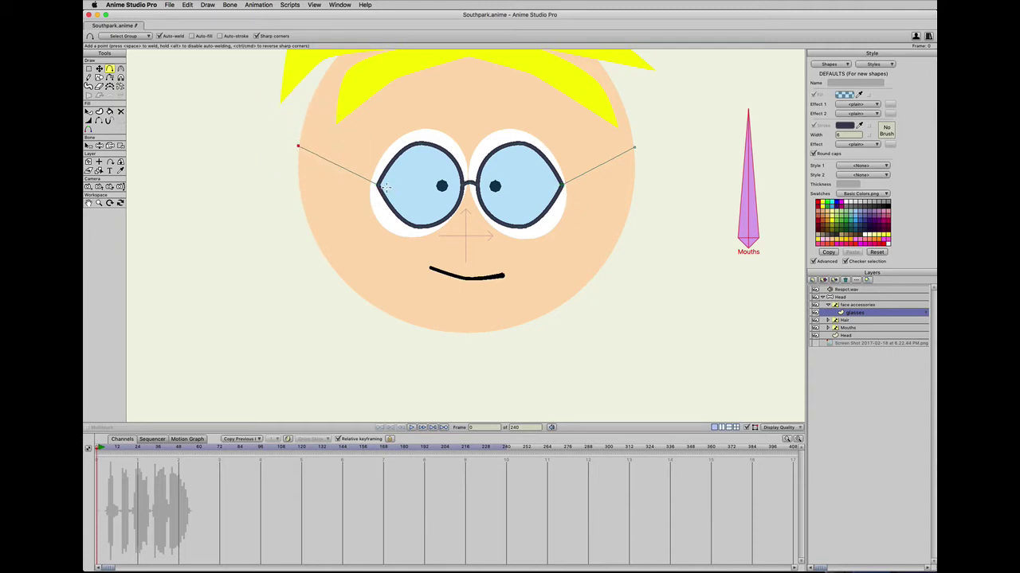
key(c)
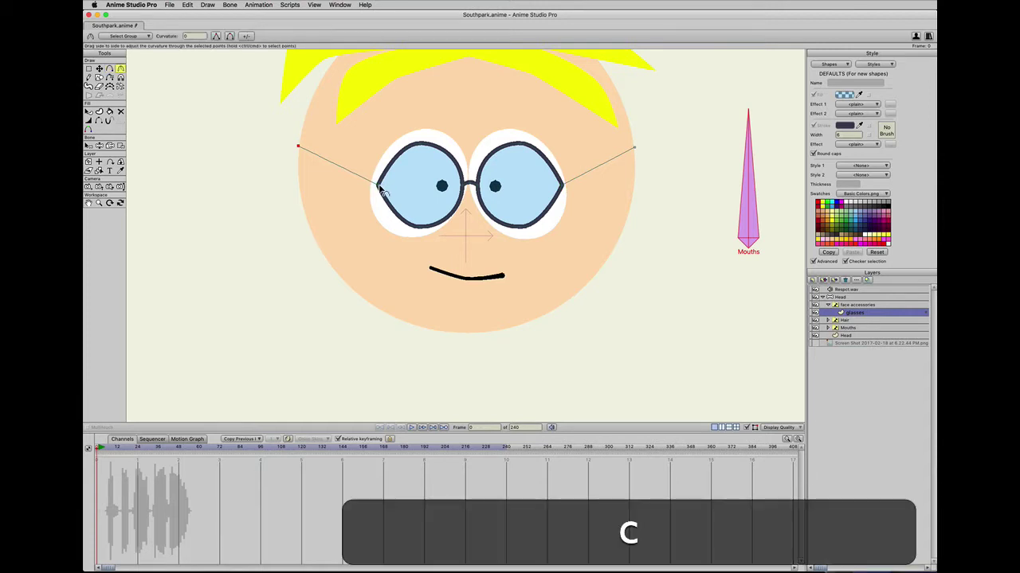
drag(407, 186, 674, 217)
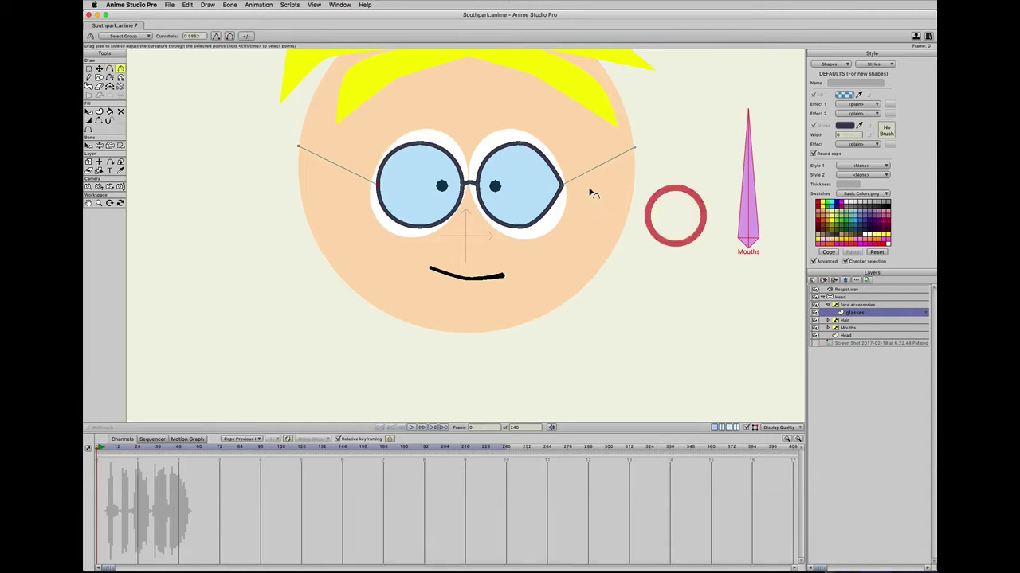
drag(564, 188, 812, 207)
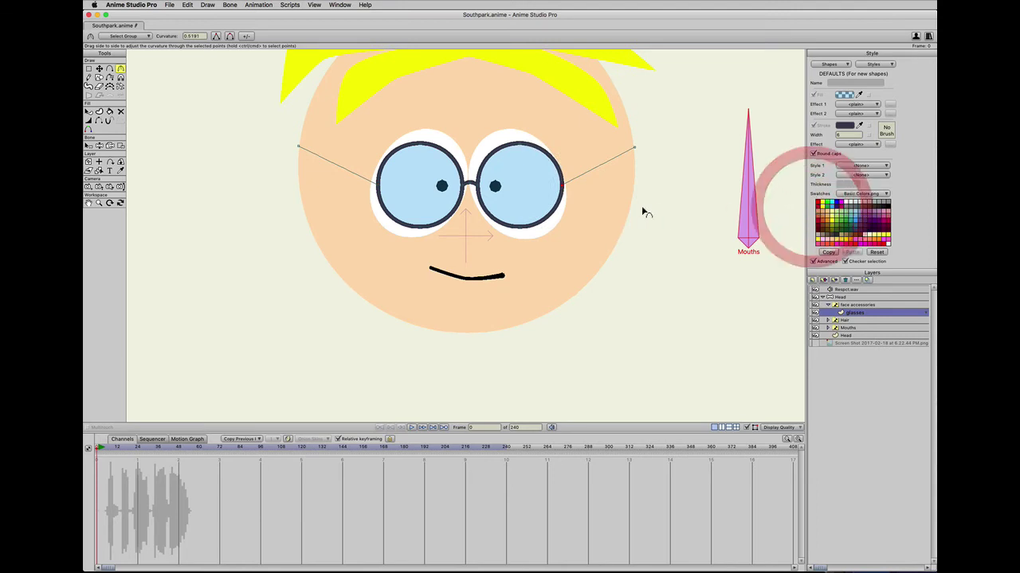
Create stroke-only shapes from the right and left temple arm lines of the glasses.
key(u)
click(582, 182)
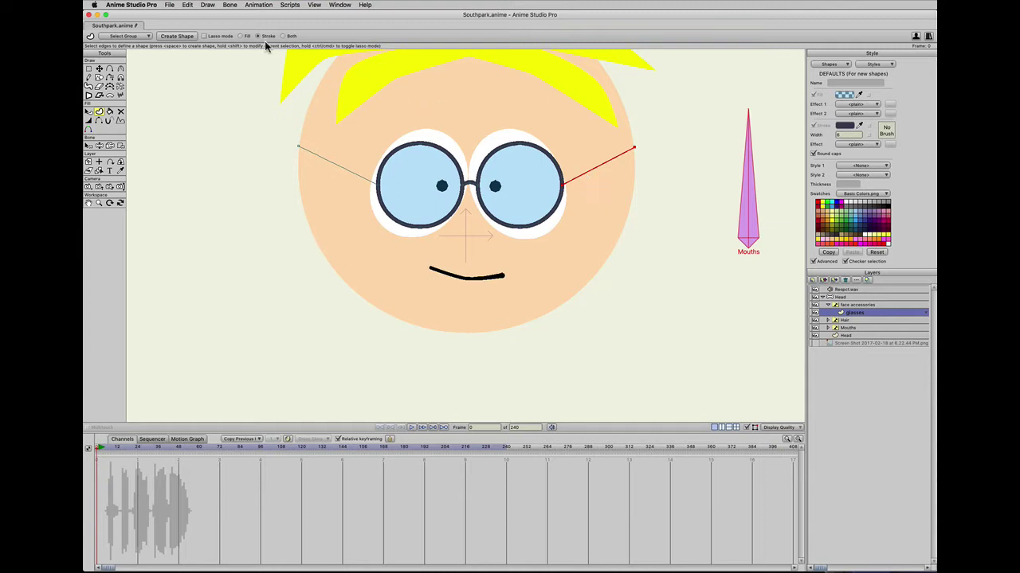
key(space)
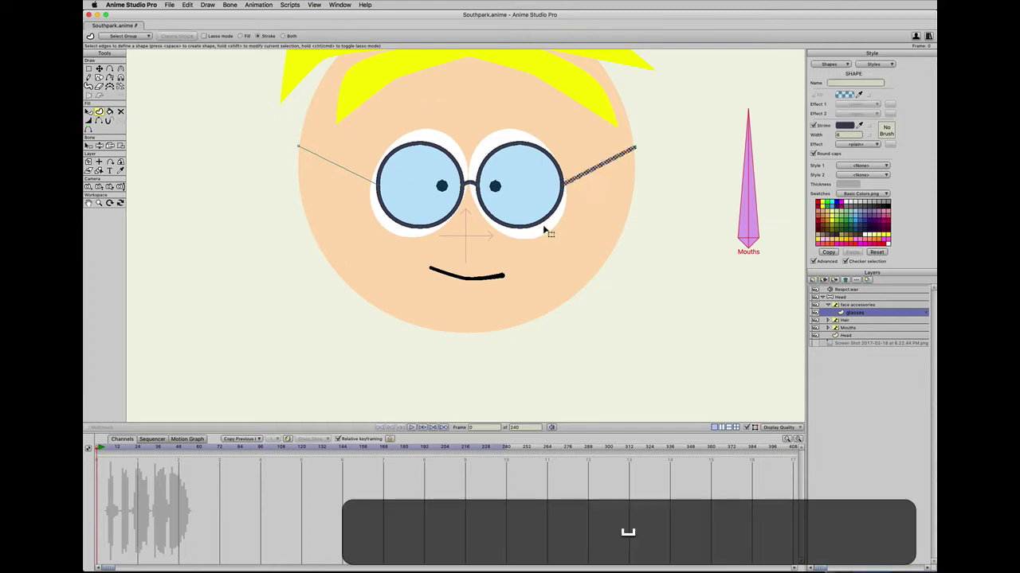
click(344, 167)
key(space)
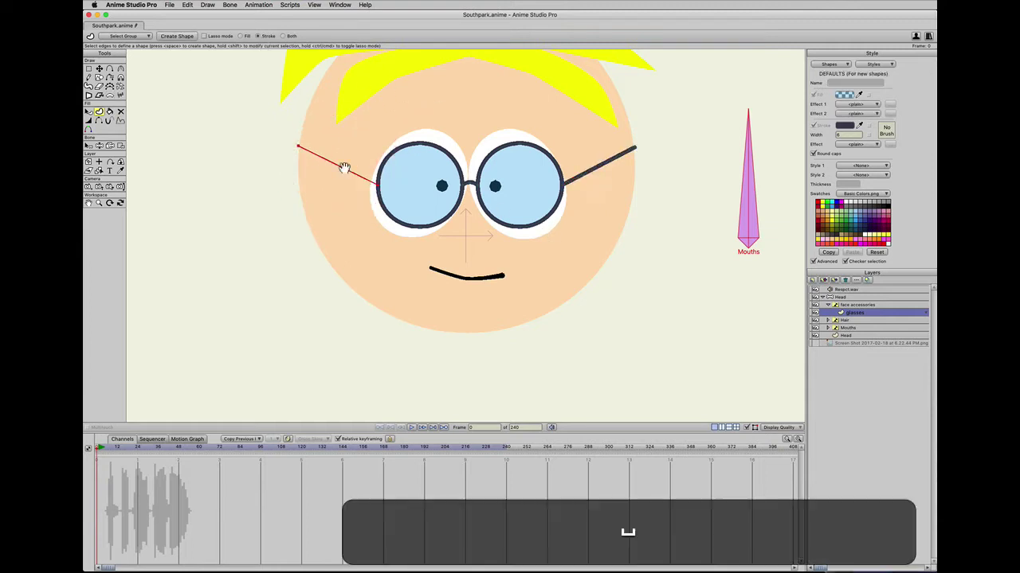
scroll(346, 171, down, 4)
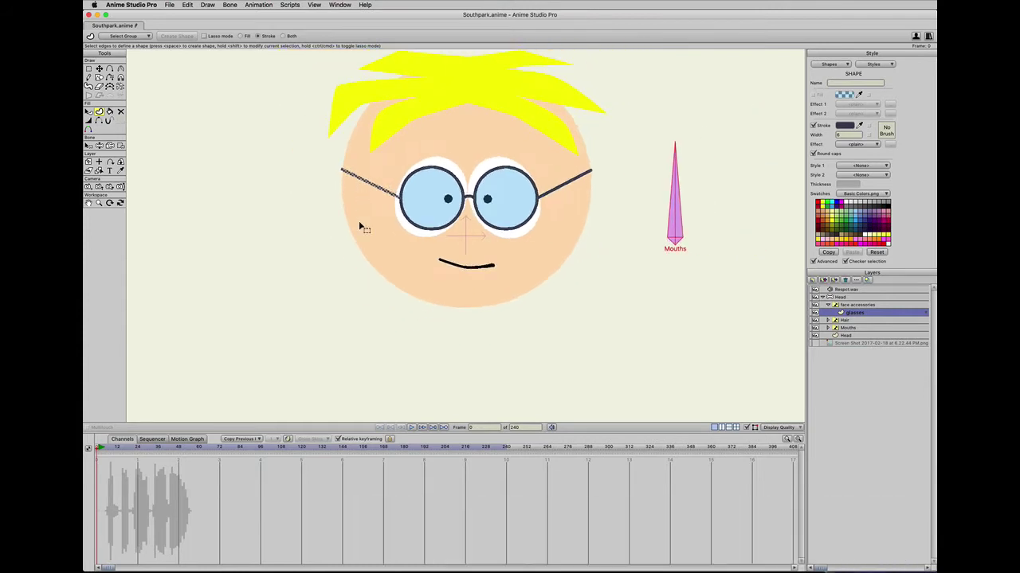
scroll(359, 238, down, 2)
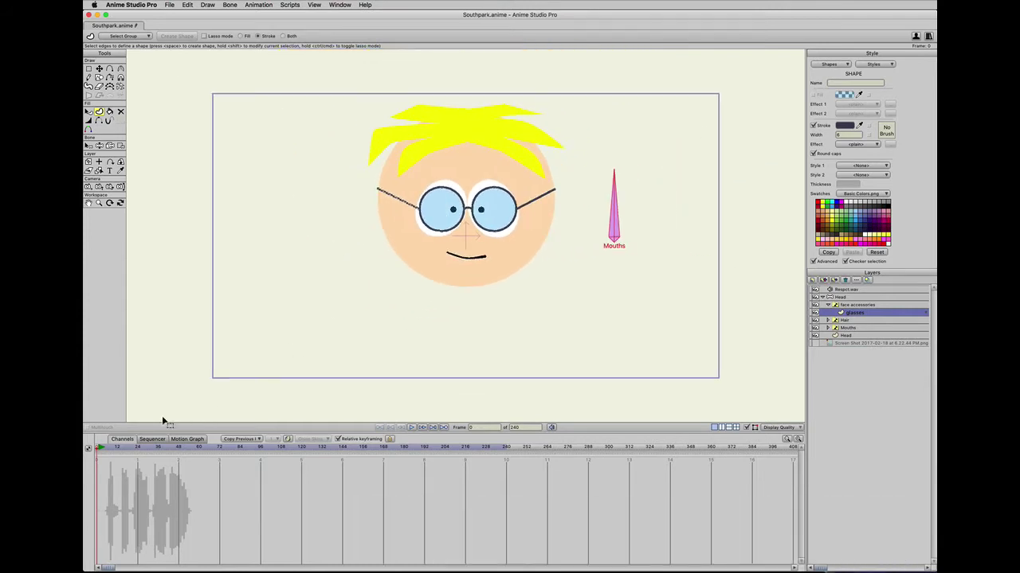
Add a new layer above the glasses layer in the face accessories switch group and name it bandana.
click(828, 304)
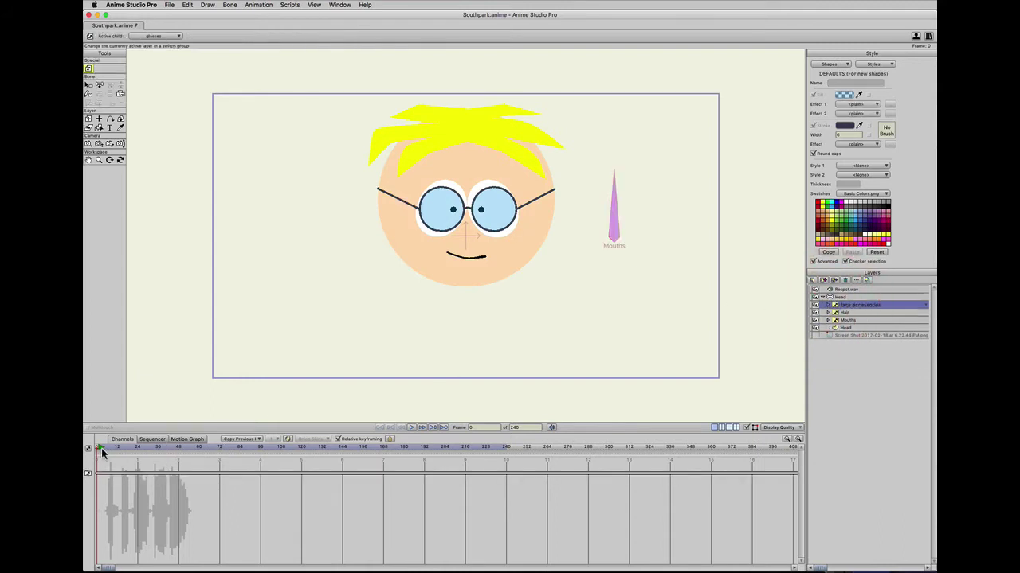
mouse_move(99, 450)
mouse_down()
mouse_move(255, 449)
mouse_move(99, 451)
mouse_move(232, 462)
mouse_move(107, 453)
mouse_up()
click(828, 306)
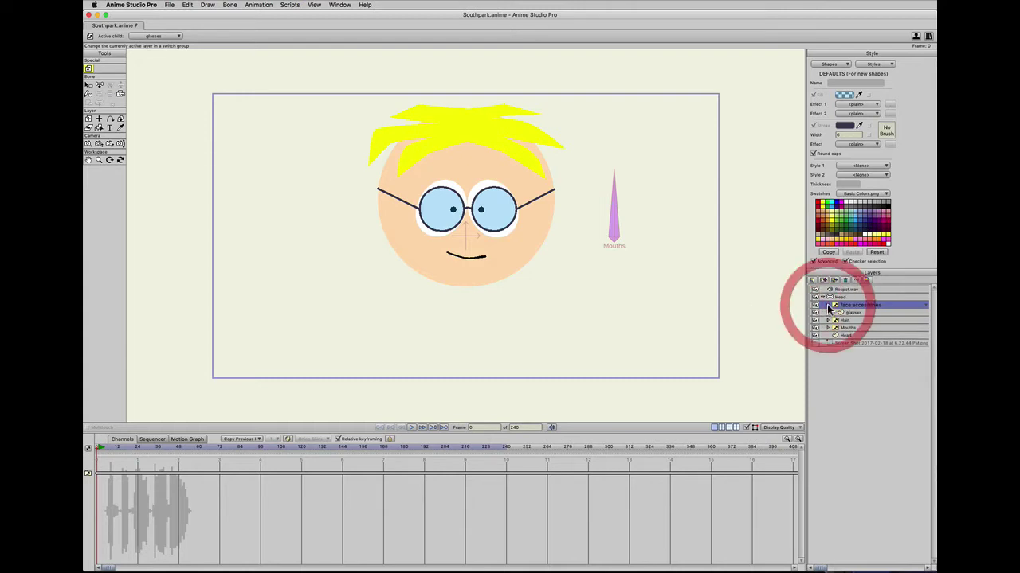
click(833, 313)
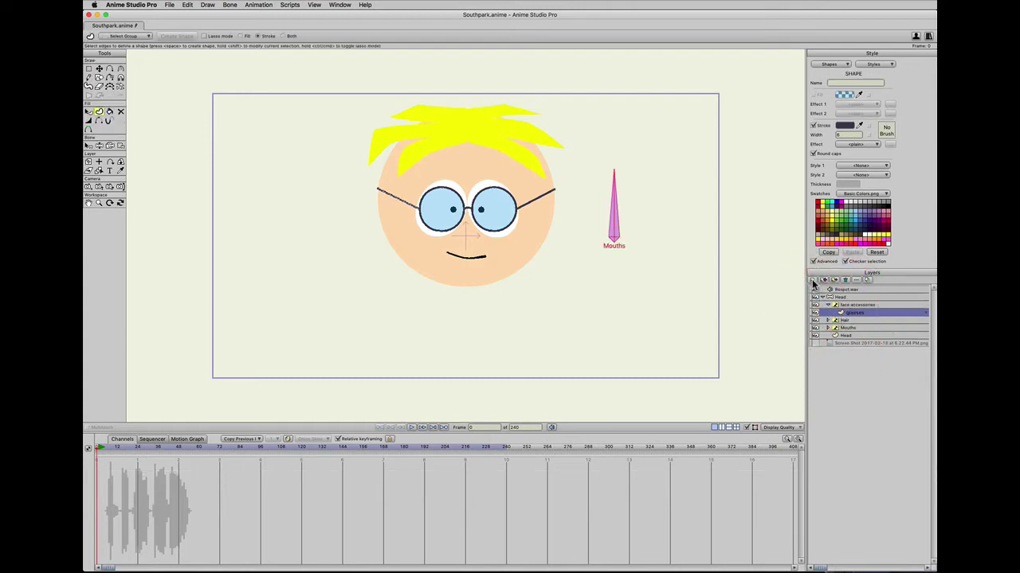
click(813, 284)
click(837, 325)
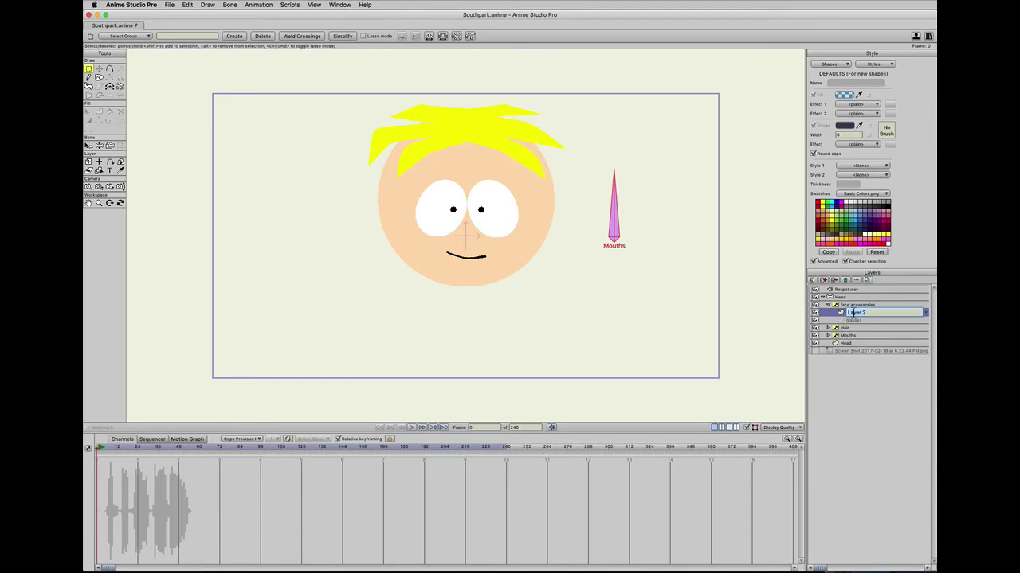
click(831, 310)
text(bandana)
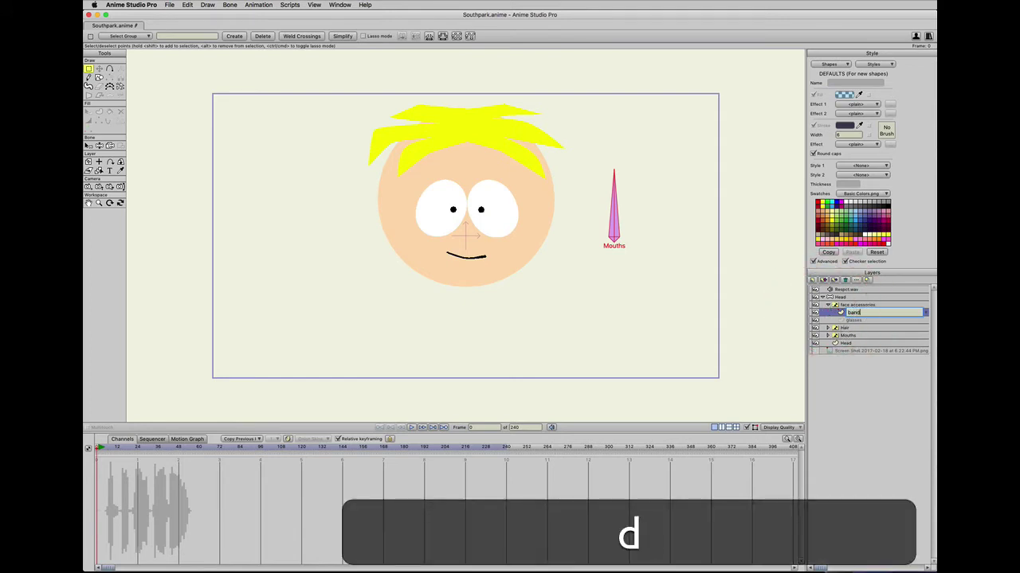
key(Return)
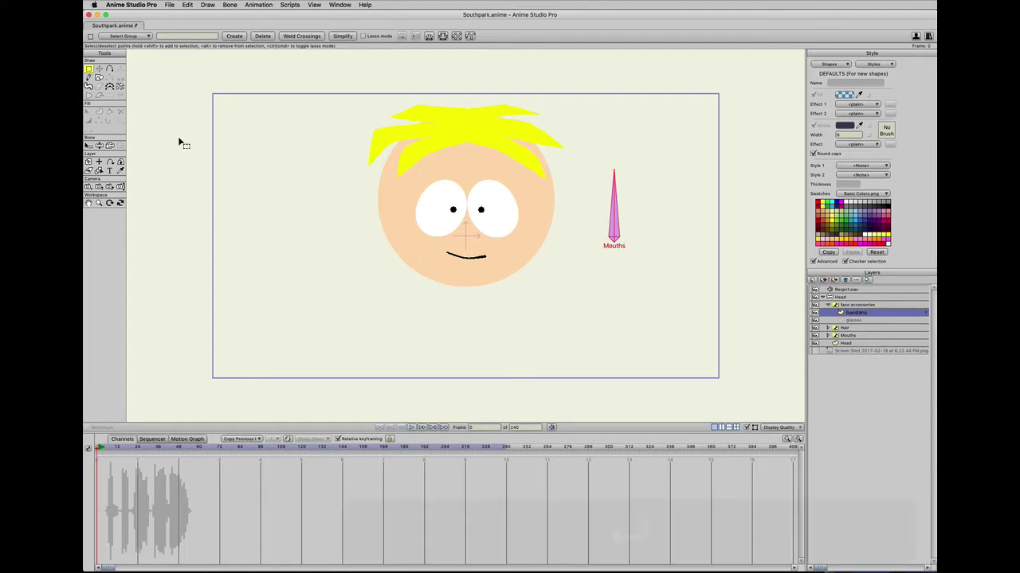
Start the Draw Shape tool and set the default fill colour to an opaque dark red, A60101.
click(99, 78)
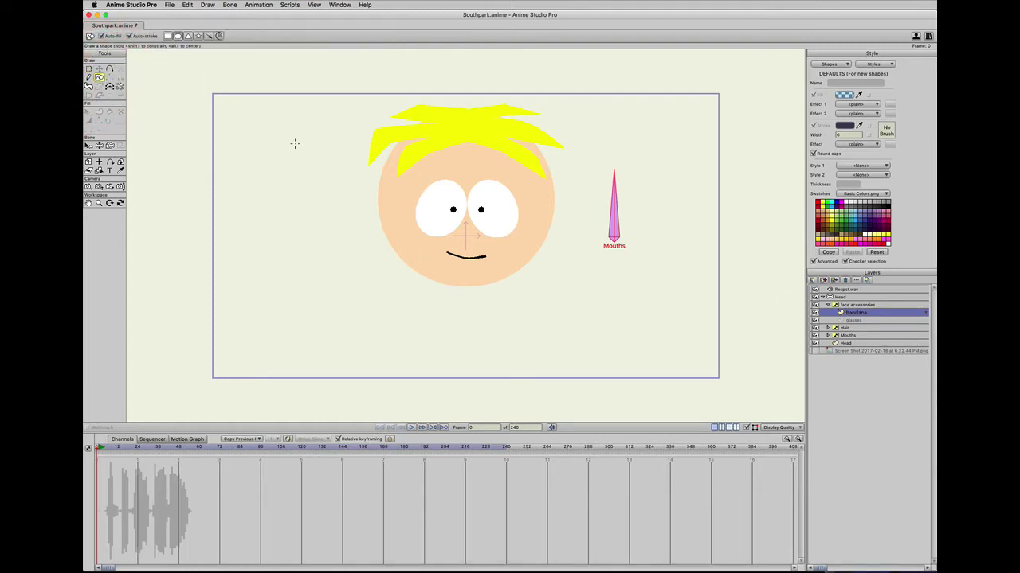
click(848, 94)
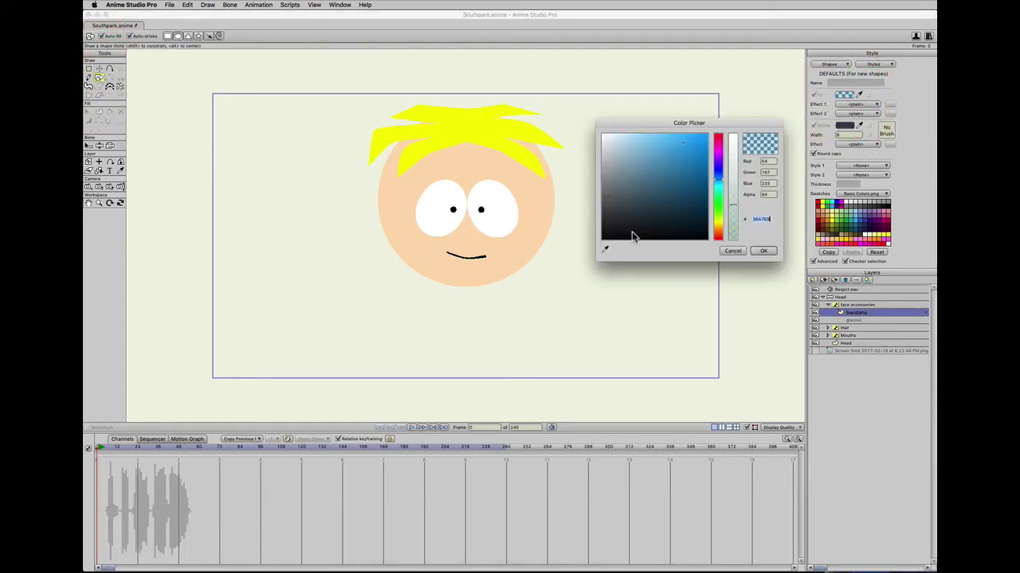
click(718, 235)
drag(718, 235, 721, 238)
mouse_move(705, 145)
mouse_down()
mouse_move(720, 129)
mouse_move(707, 166)
mouse_up()
click(733, 130)
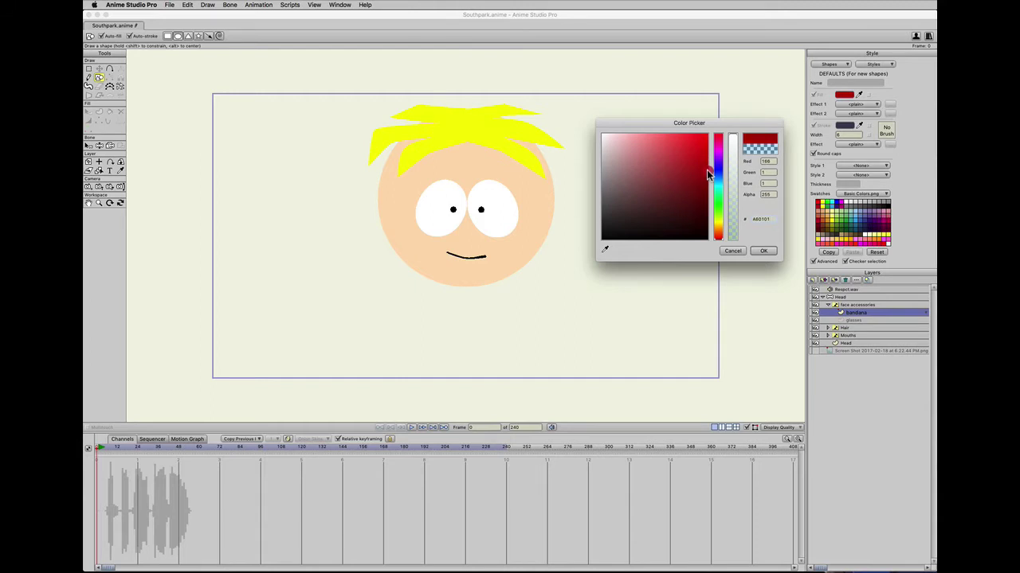
click(763, 251)
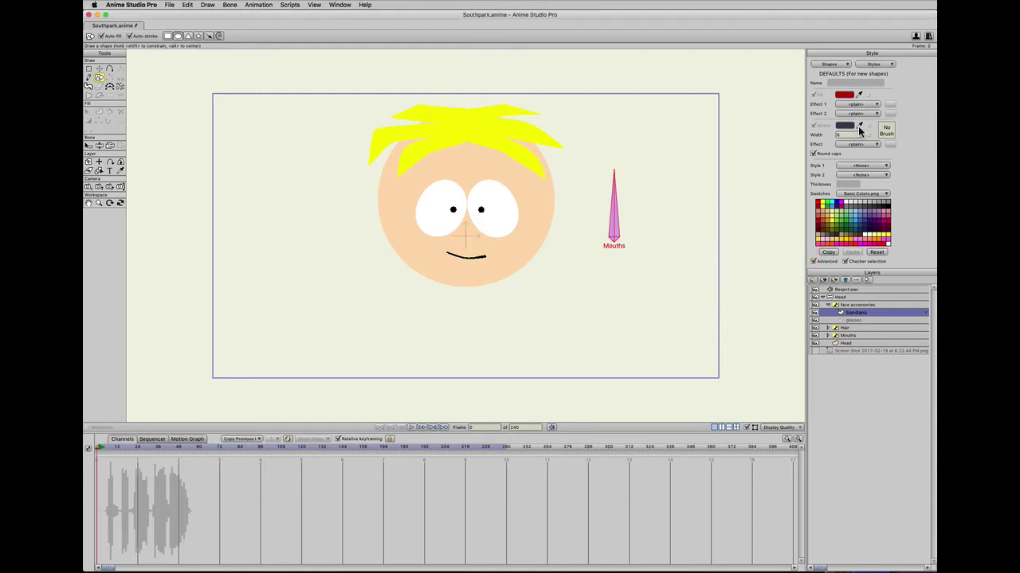
Sample the red fill colour for the default stroke and darken it to a deeper red.
click(858, 125)
click(844, 93)
click(849, 90)
click(843, 127)
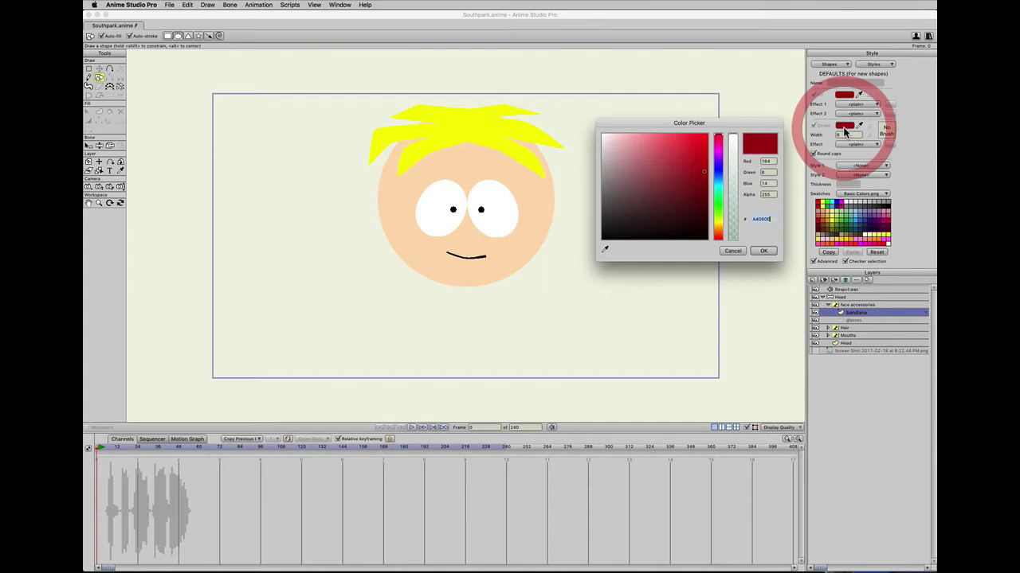
click(702, 188)
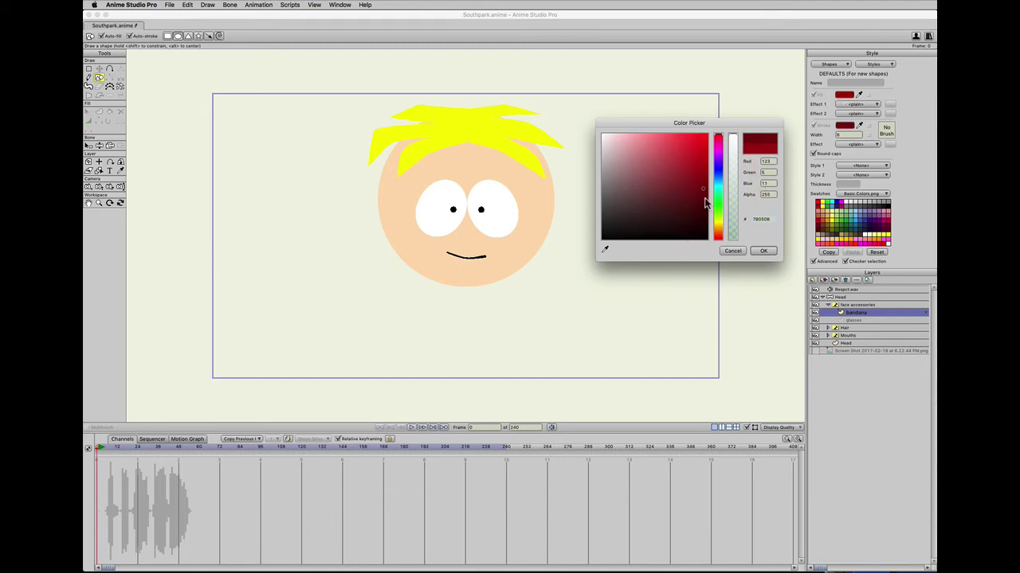
click(704, 191)
click(763, 252)
Draw a rectangle over the mouth and pull its right corners to below the chin's centre and out to the head's right edge.
drag(397, 223, 523, 292)
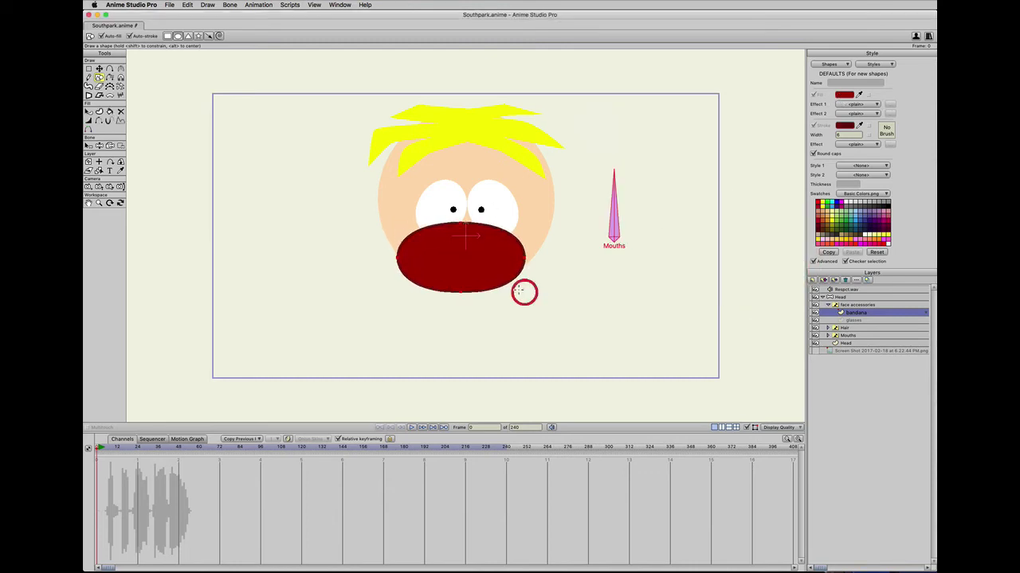
key(super+z)
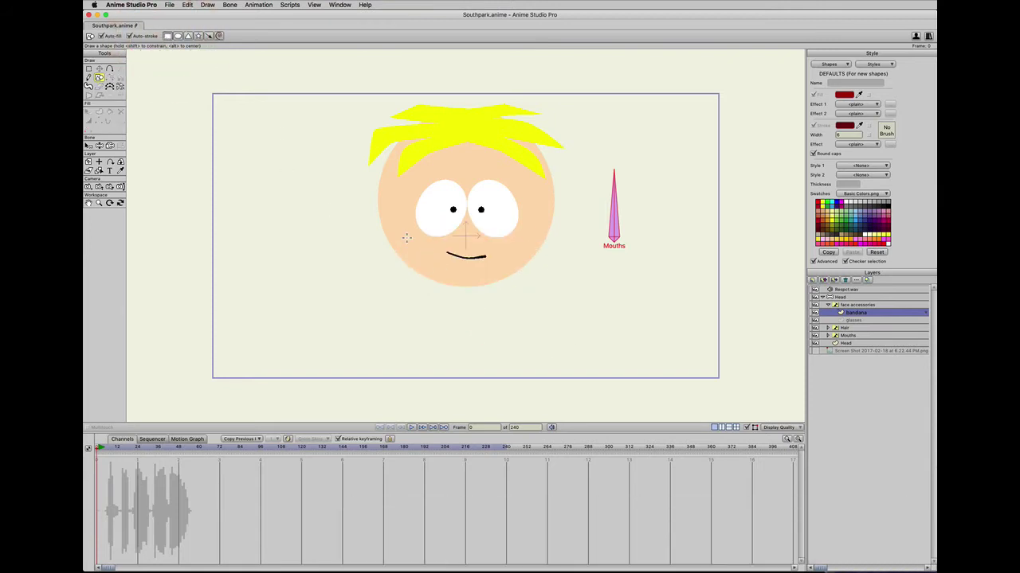
drag(406, 238, 468, 306)
key(t)
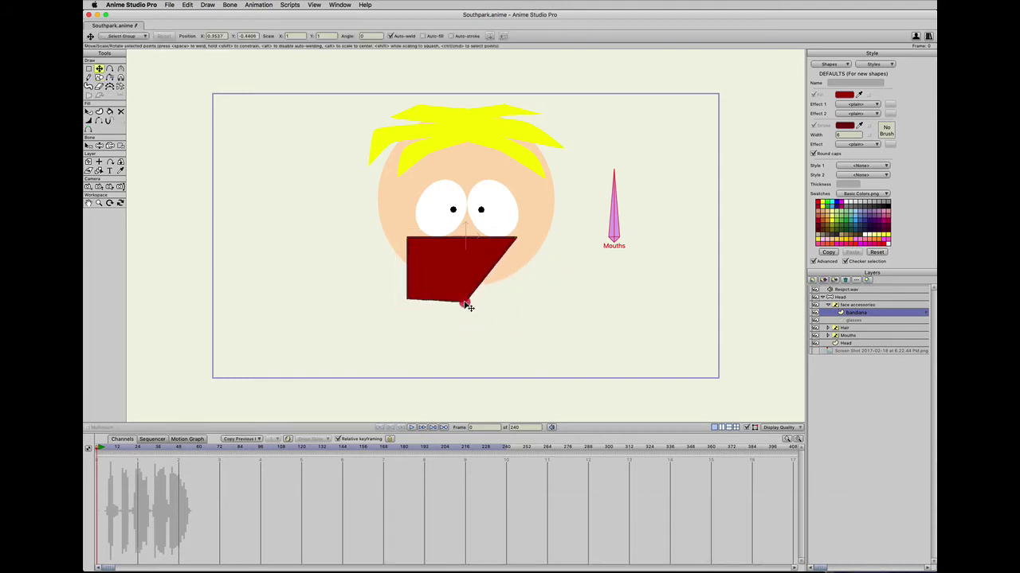
key(t)
drag(517, 237, 548, 231)
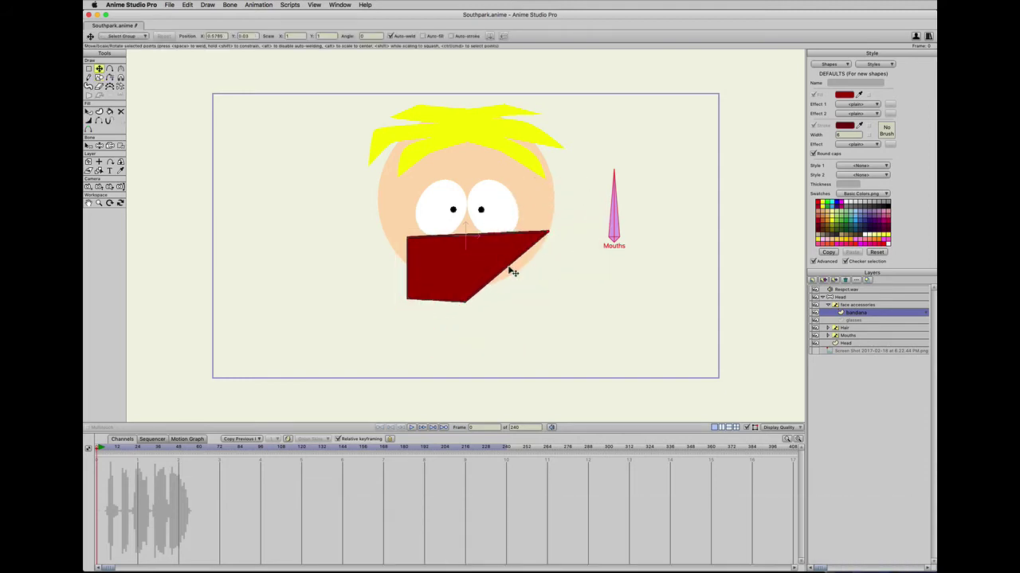
Add points to the bandana to push its lower right edge outward and form a peak between the eyes.
key(a)
drag(521, 266, 525, 271)
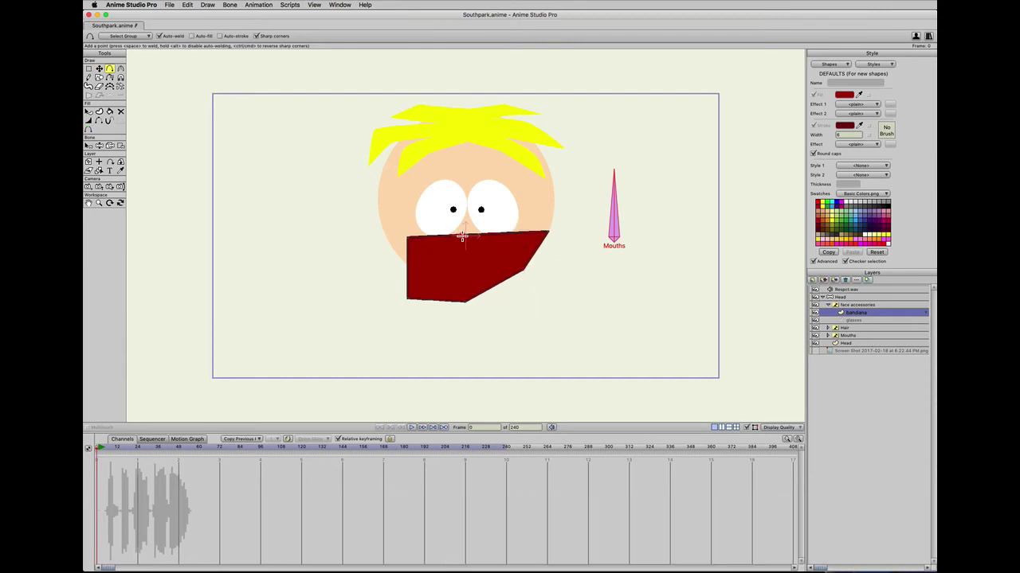
click(484, 237)
drag(467, 236, 467, 221)
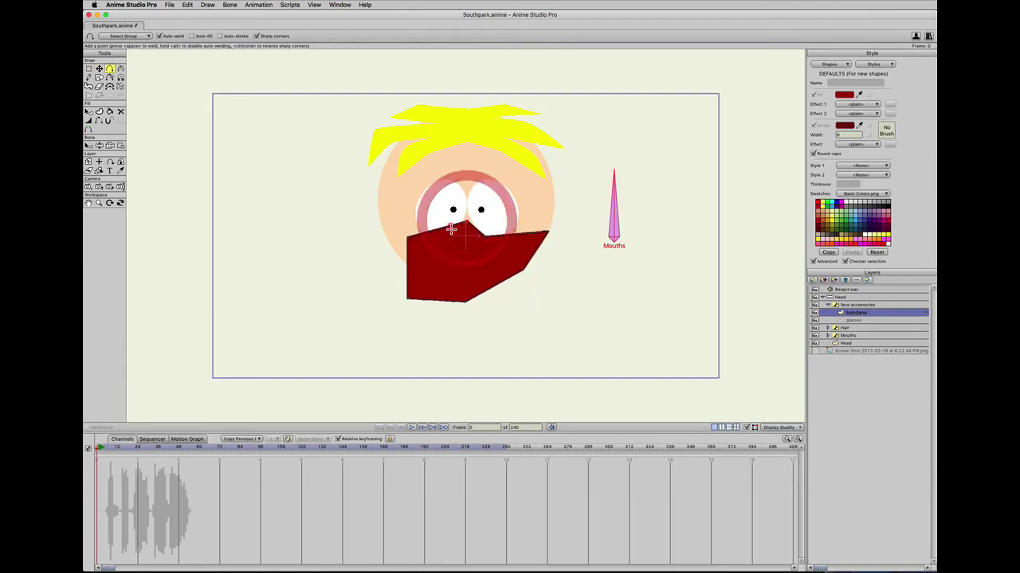
Extend the bandana's upper left corner to the head's edge and add points that form jagged folds on that side.
key(t)
drag(407, 235, 380, 243)
key(a)
click(376, 238)
drag(382, 248, 491, 293)
key(t)
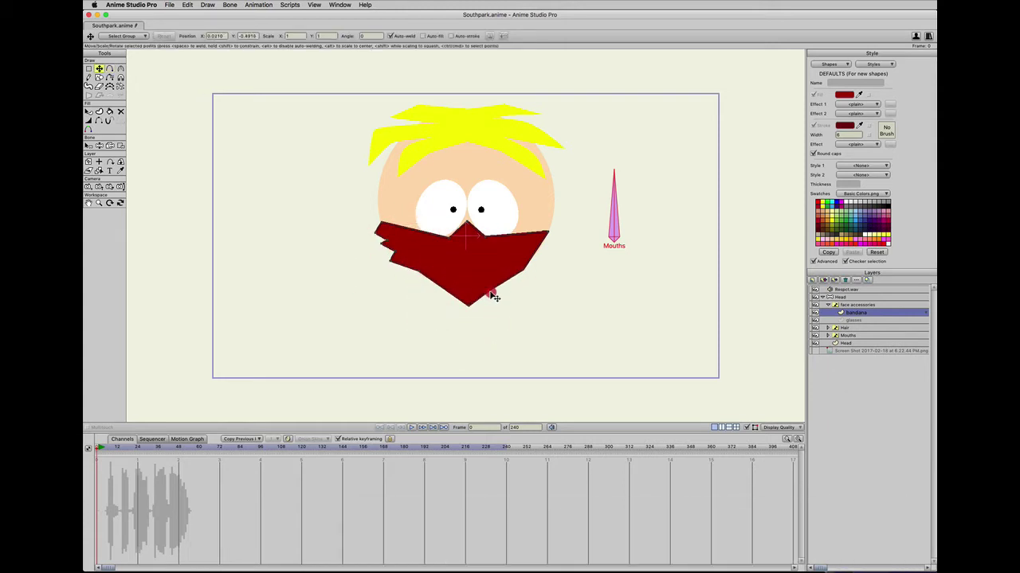
Add points along the bandana's right edge to form matching jagged folds.
key(a)
click(529, 262)
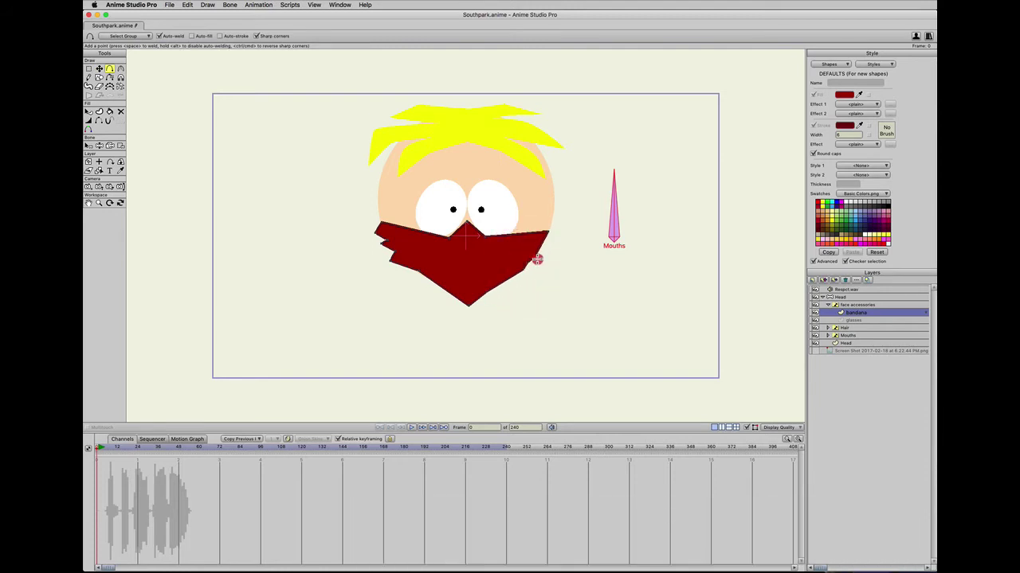
click(537, 260)
click(544, 244)
key(t)
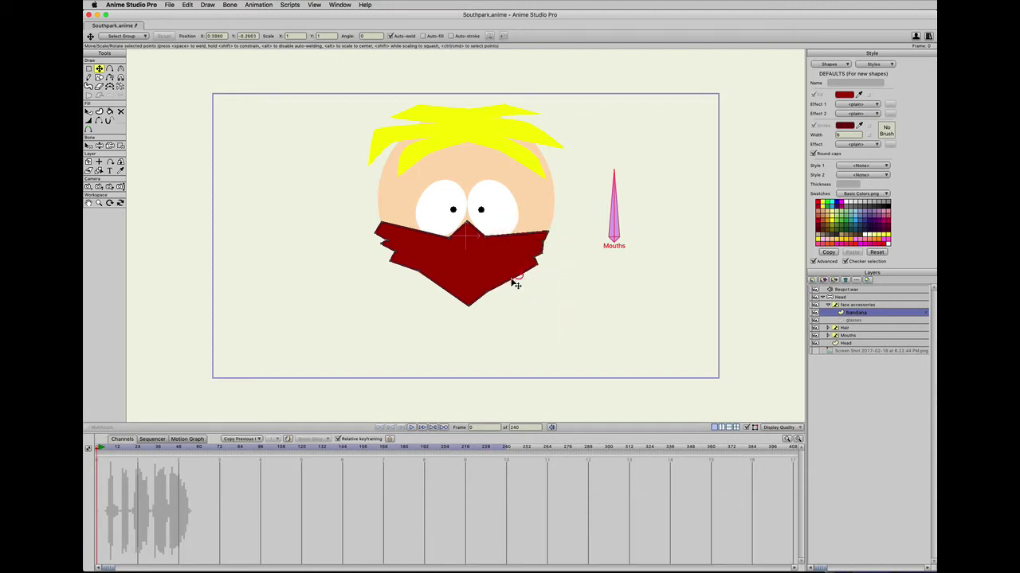
Move the bandana's bottom tip slightly down and to the left.
click(484, 295)
drag(473, 310, 460, 314)
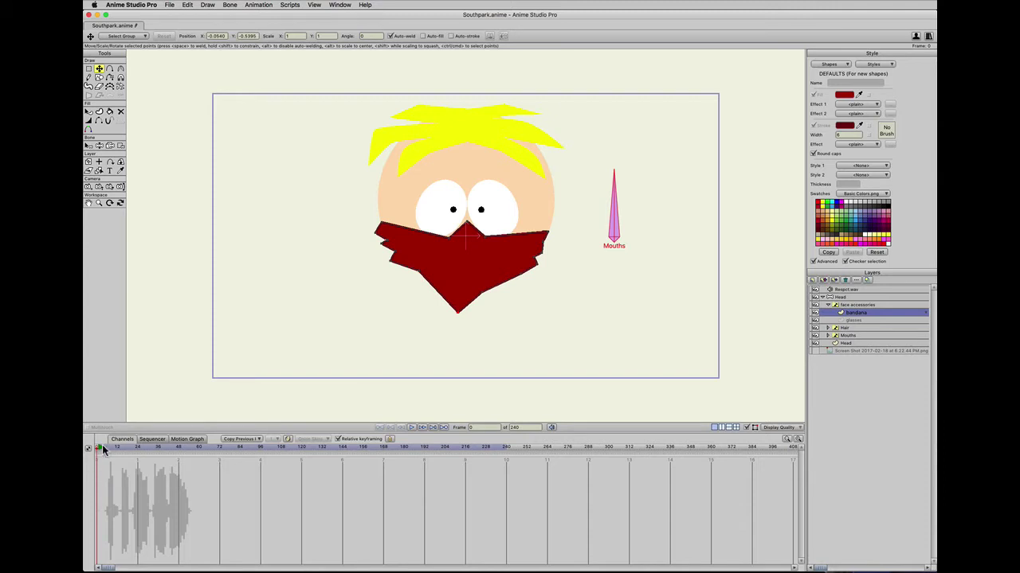
mouse_move(102, 450)
mouse_down()
mouse_move(186, 449)
mouse_move(89, 450)
mouse_up()
key(t)
Curve the fold points on the bandana's left and right edges to soften their corners.
key(c)
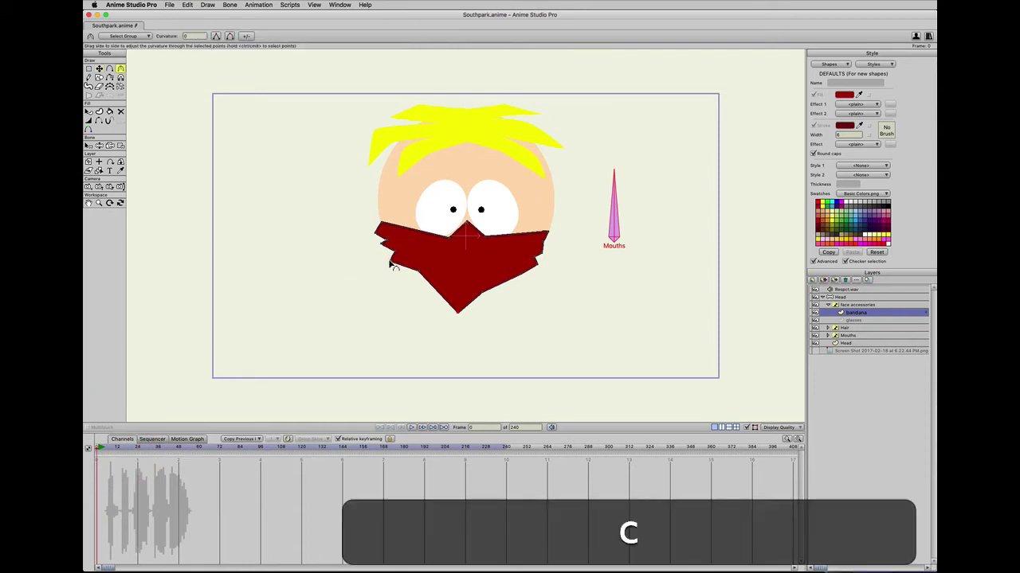
drag(389, 262, 499, 262)
drag(383, 243, 444, 246)
drag(543, 254, 582, 246)
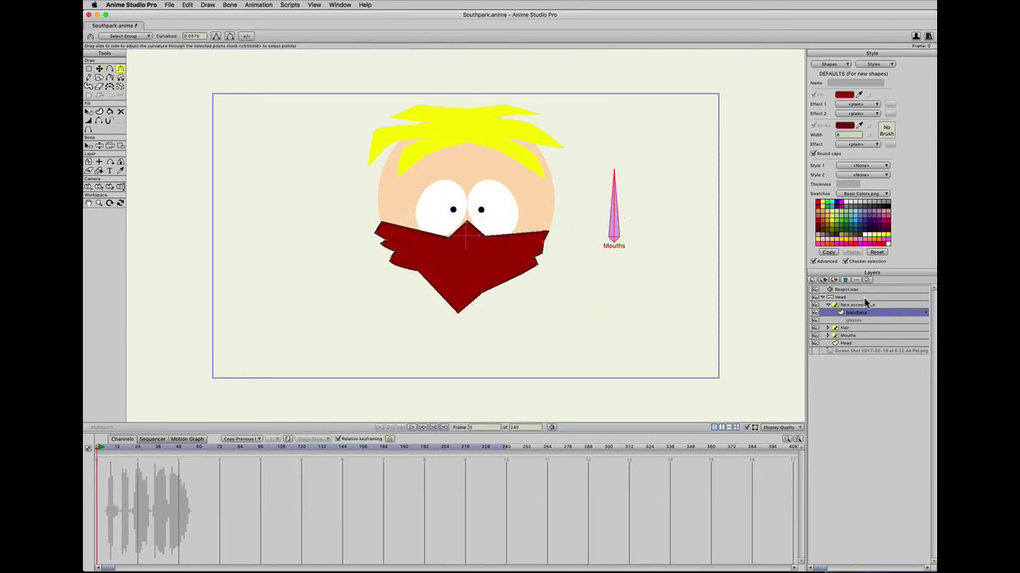
Collapse the face accessories switch group and hide it.
click(828, 305)
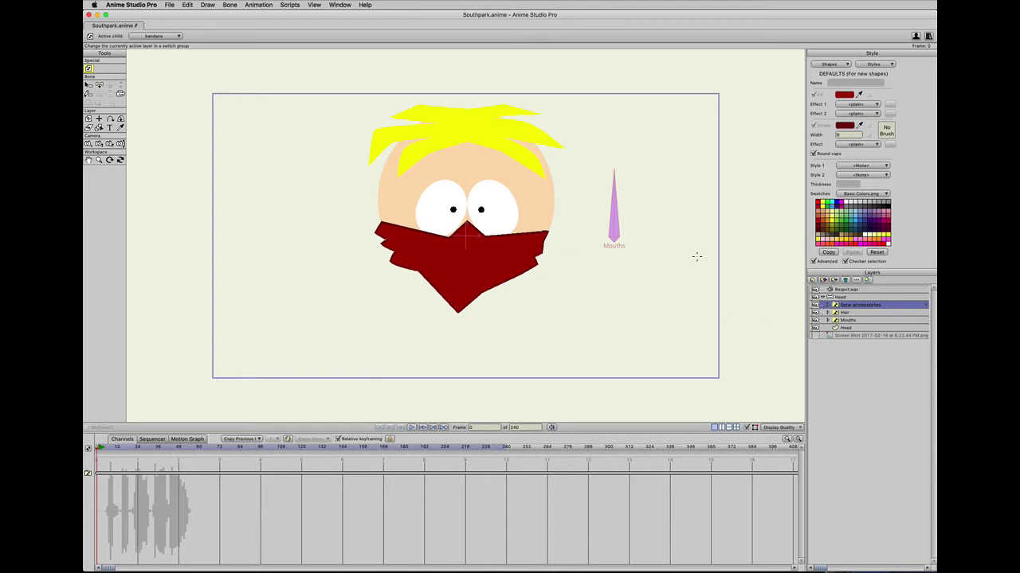
click(814, 306)
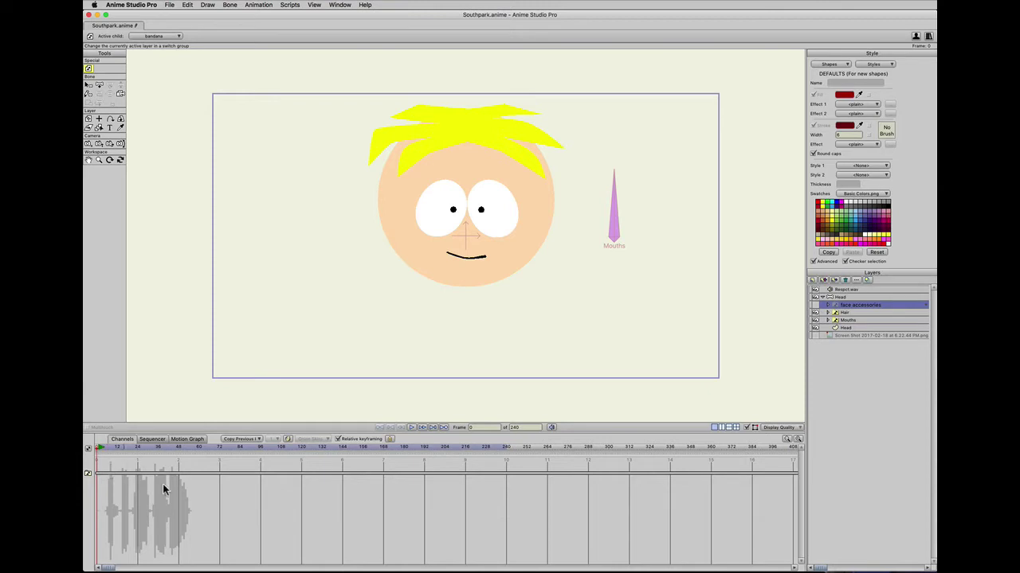
Cut both eye whites and both pupils out of the Head layer.
click(835, 327)
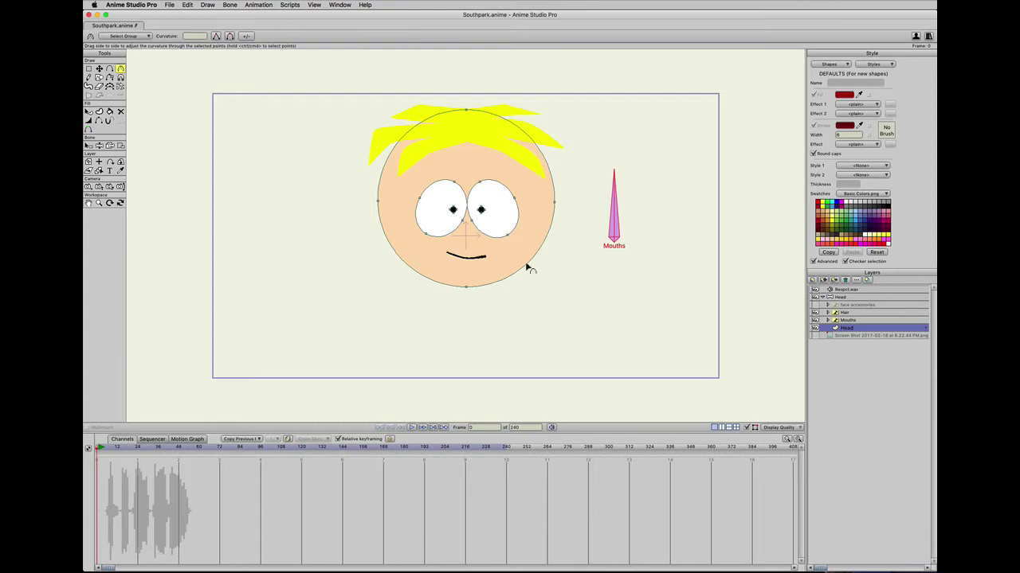
key(t)
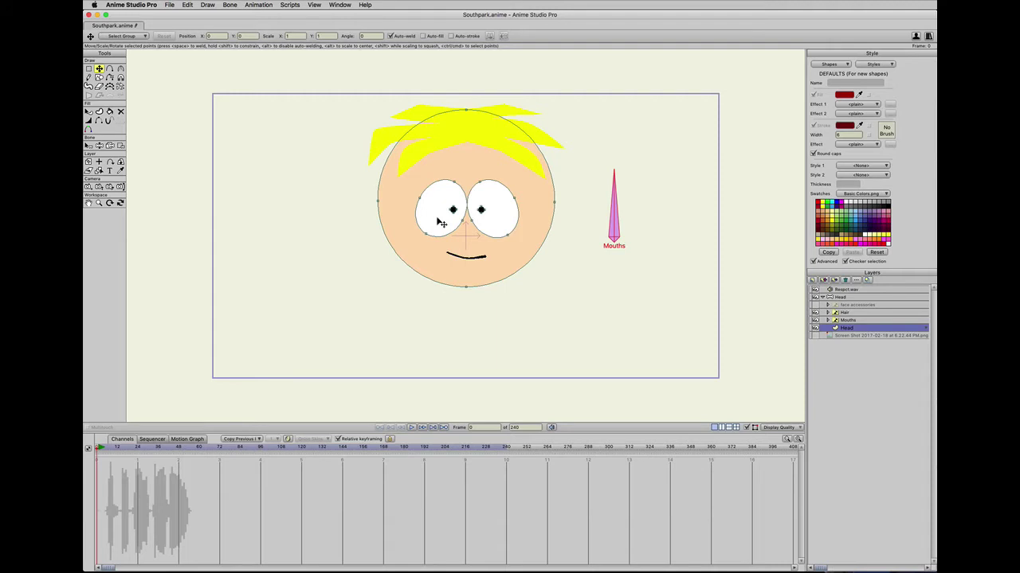
click(440, 223)
scroll(436, 217, up, 5)
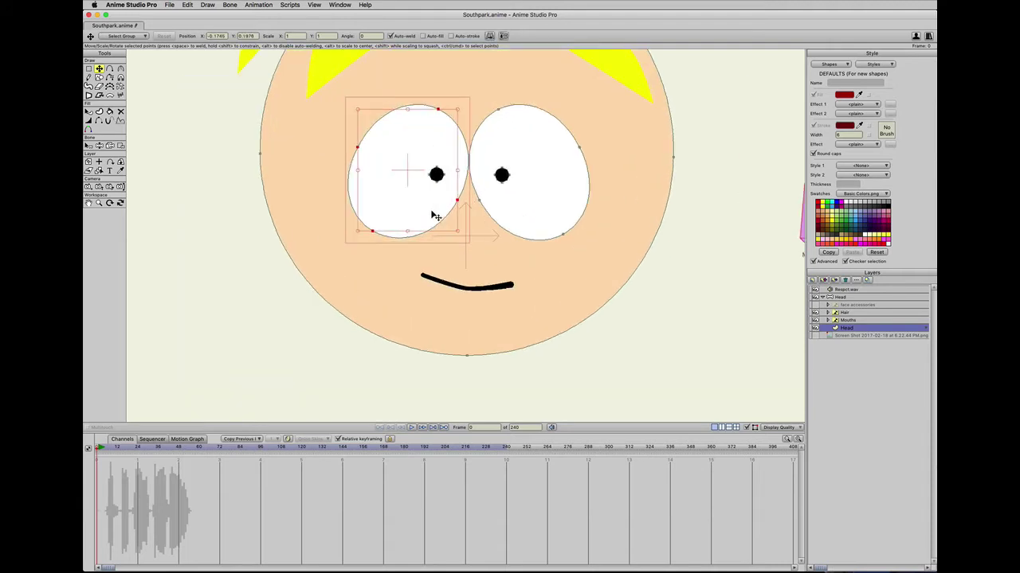
scroll(435, 213, up, 4)
scroll(434, 209, down, 2)
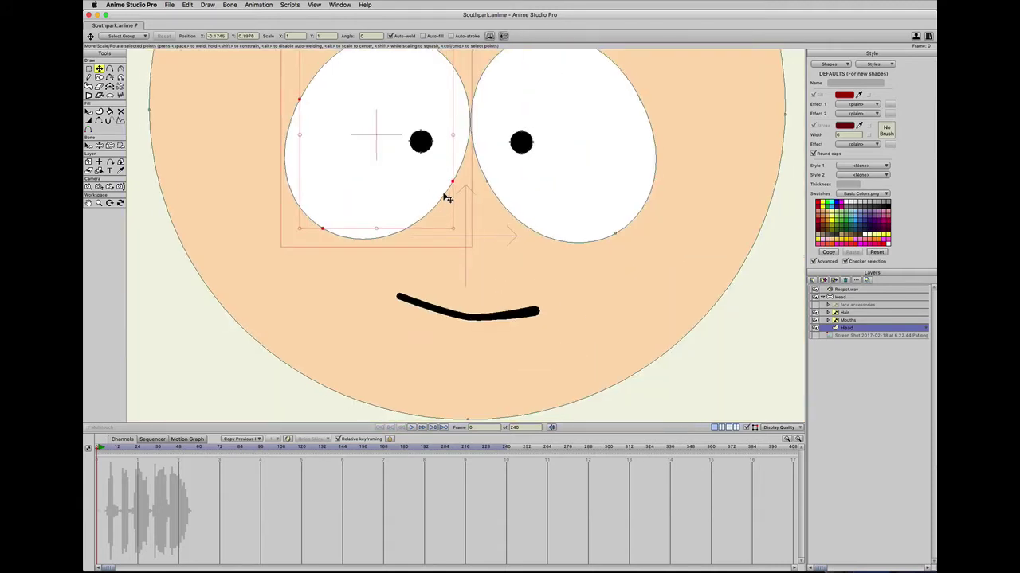
key(space)
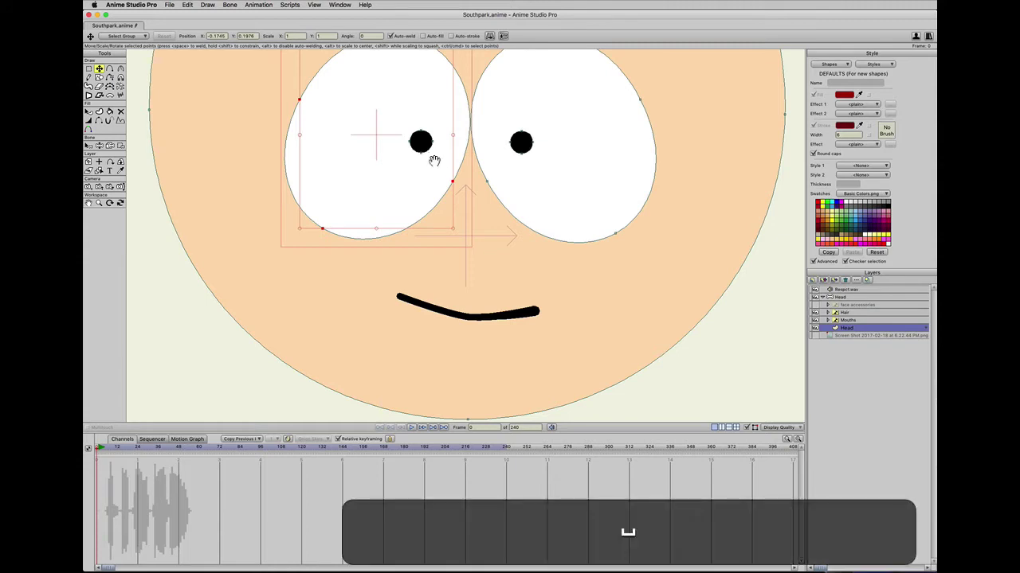
drag(434, 159, 434, 249)
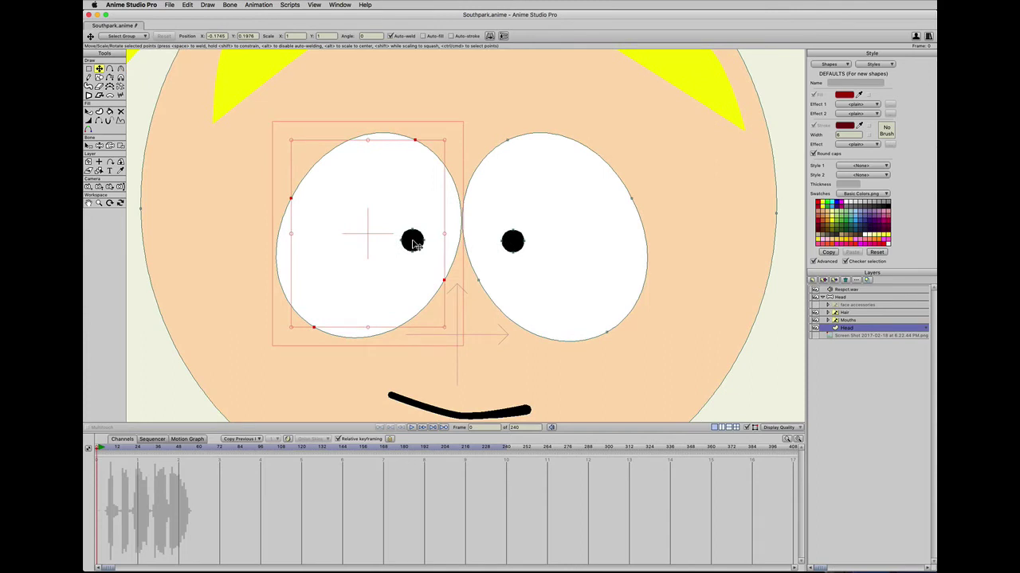
key(shift)
shift+click(412, 243)
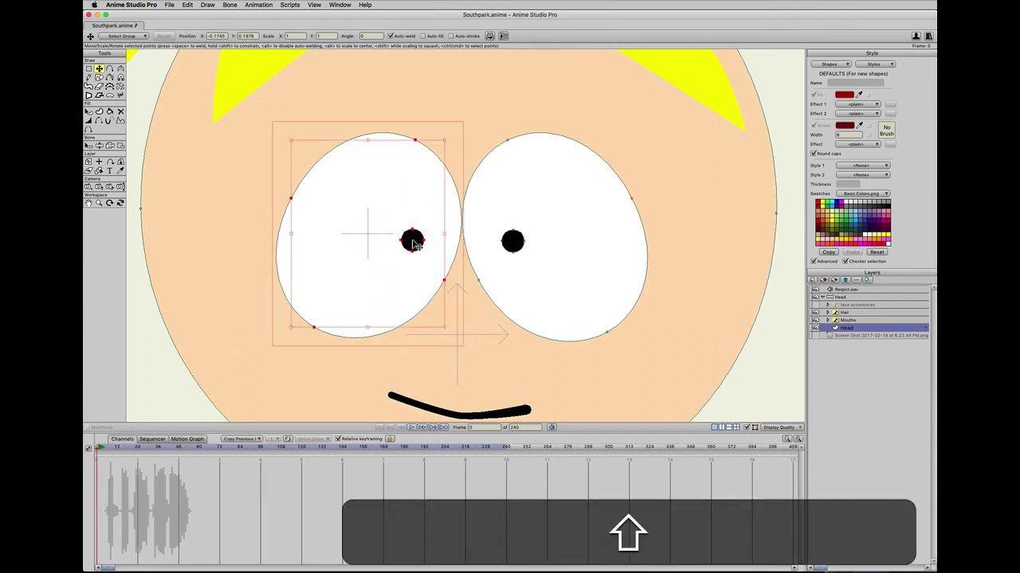
shift+click(514, 154)
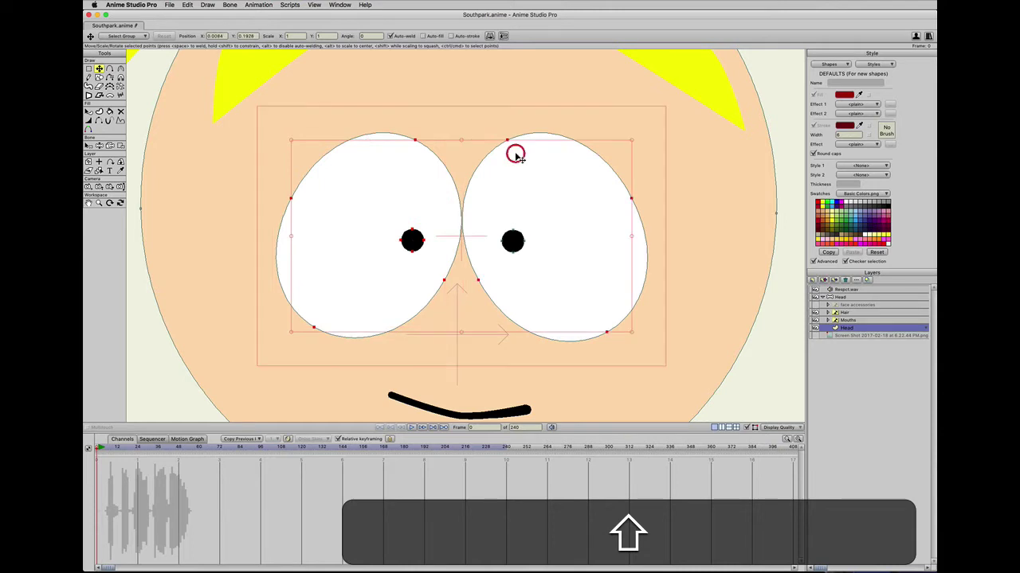
shift+click(512, 241)
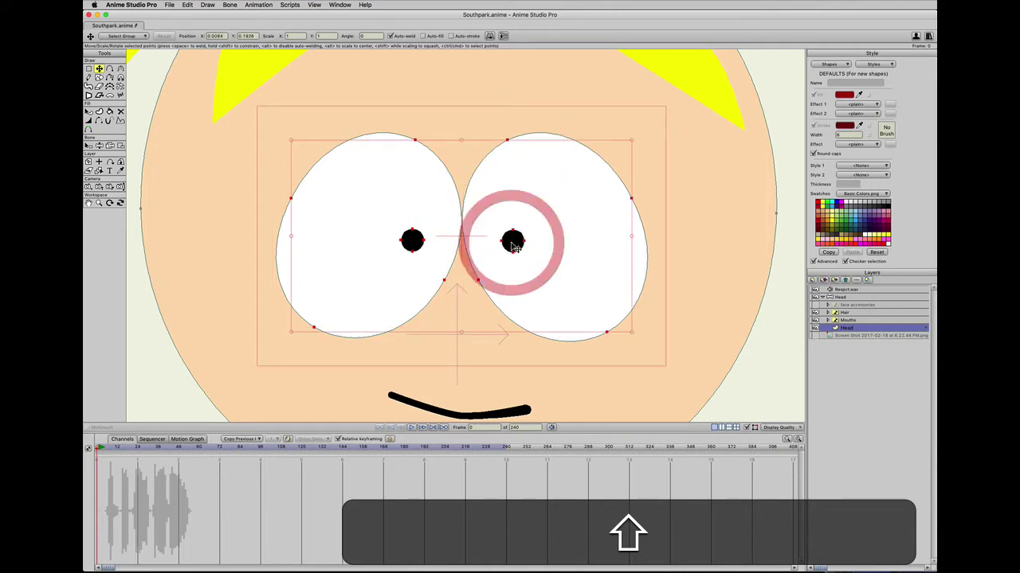
scroll(515, 247, up, 1)
scroll(514, 248, down, 10)
scroll(512, 247, up, 6)
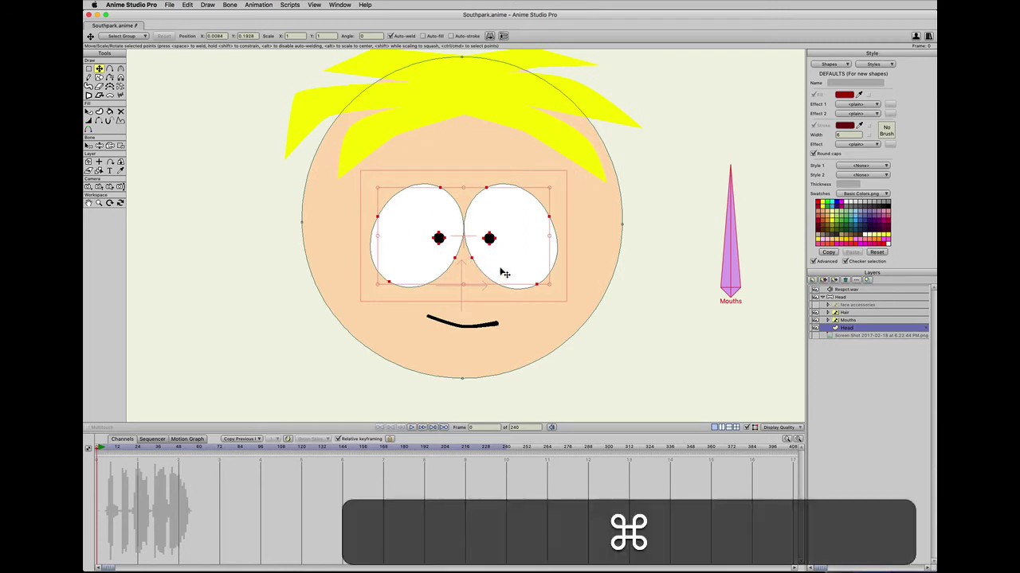
key(super+x)
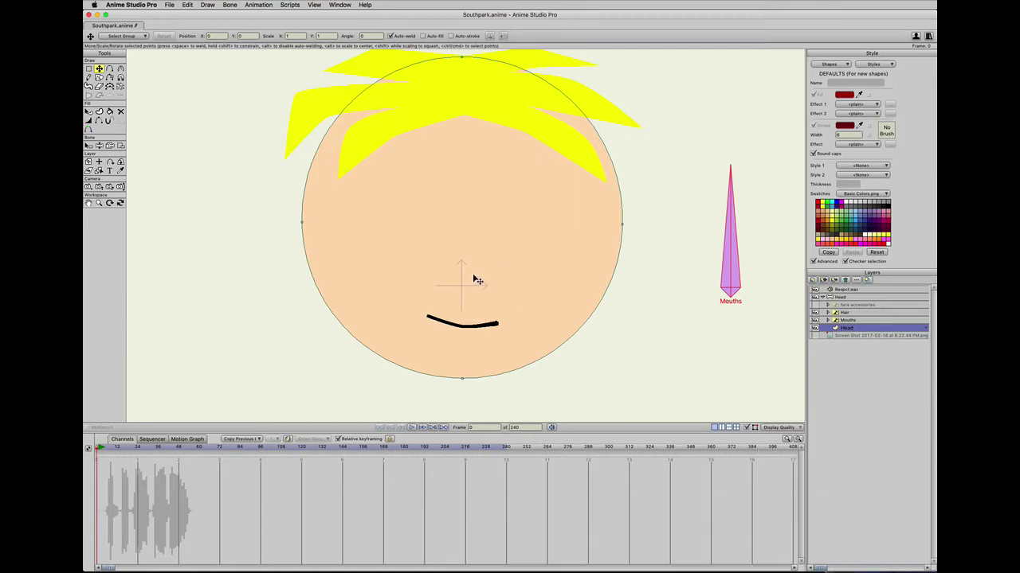
Add a switch layer named "eyes" above the Head layer.
click(812, 281)
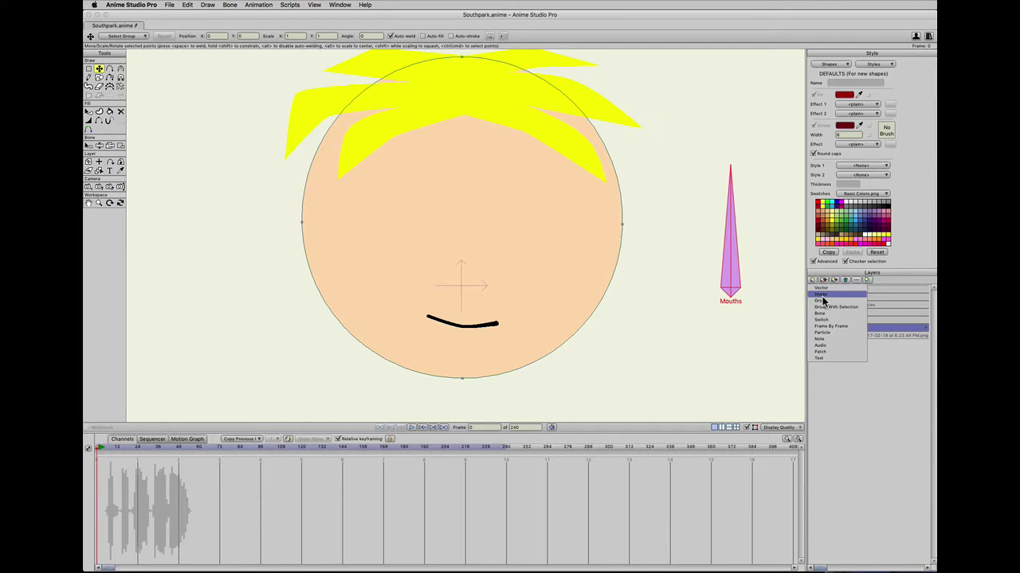
click(822, 319)
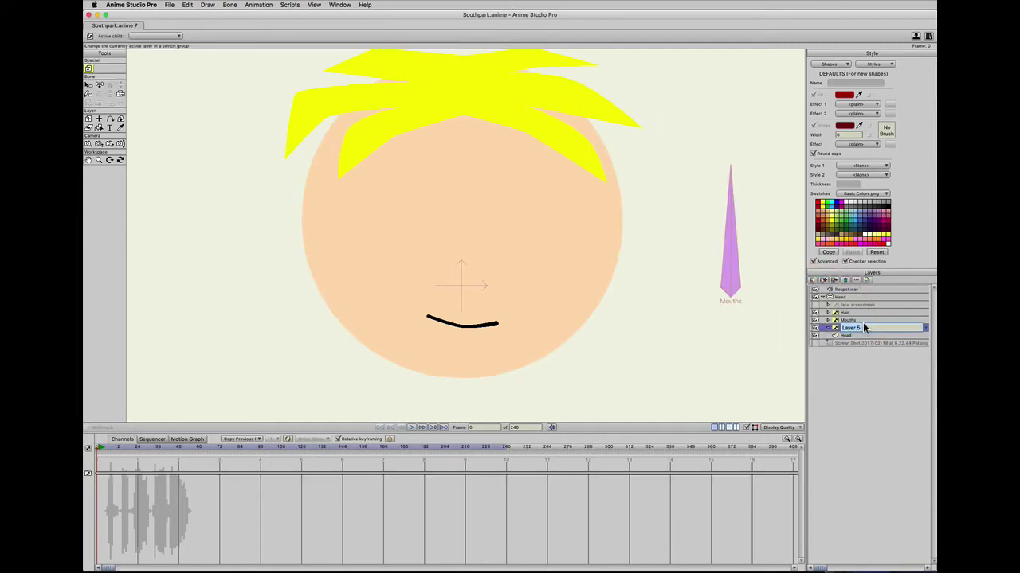
click(840, 326)
drag(862, 327, 779, 327)
text(eyes)
key(Return)
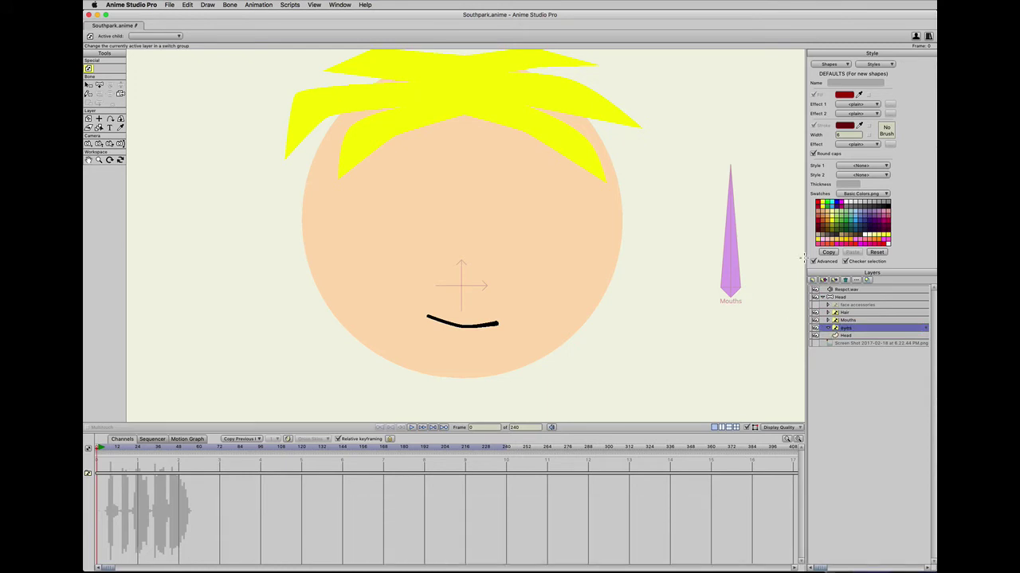
Create a vector layer named "default" and place it inside the eyes switch group.
click(813, 280)
key(Return)
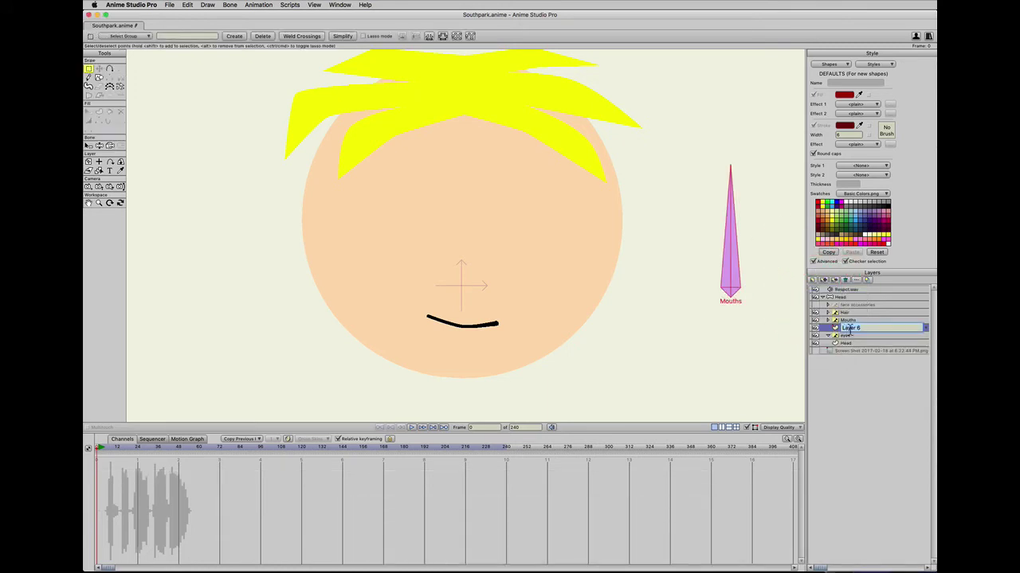
text(default)
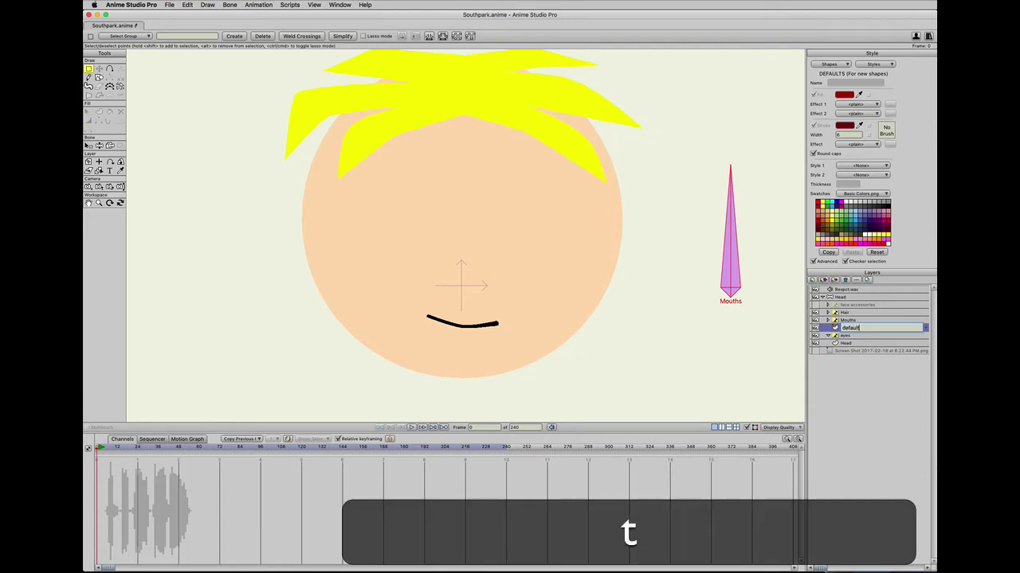
key(Return)
drag(870, 332, 866, 342)
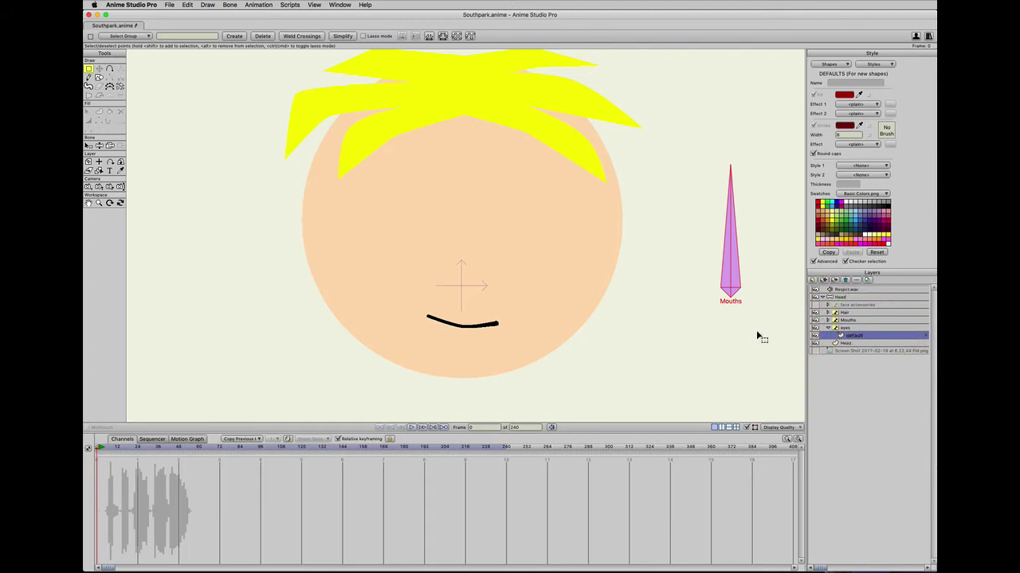
Paste the cut eyes and pupils into the default layer and check the layer by toggling its visibility.
key(super)
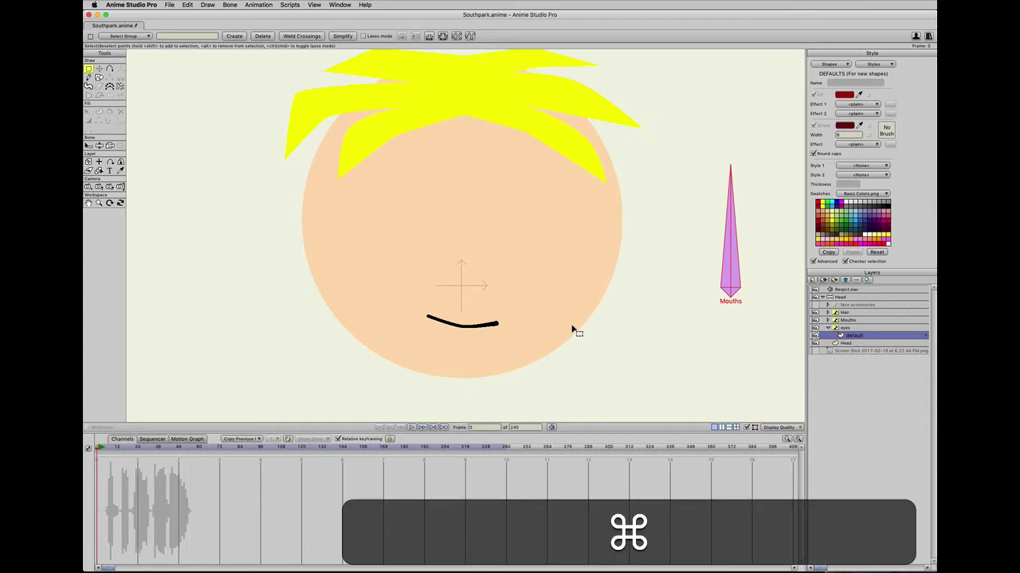
key(super+v)
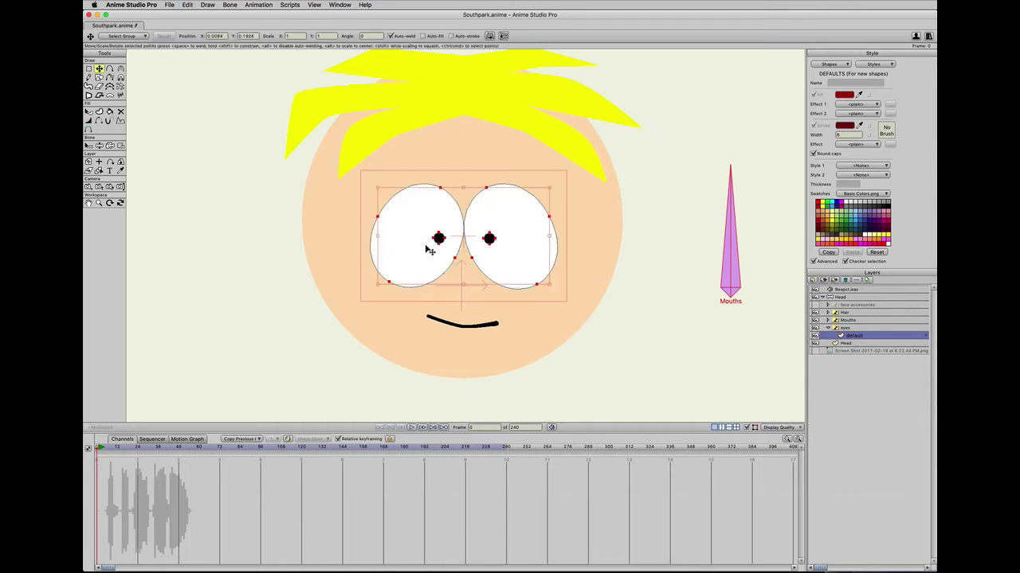
click(814, 335)
click(814, 335)
click(815, 336)
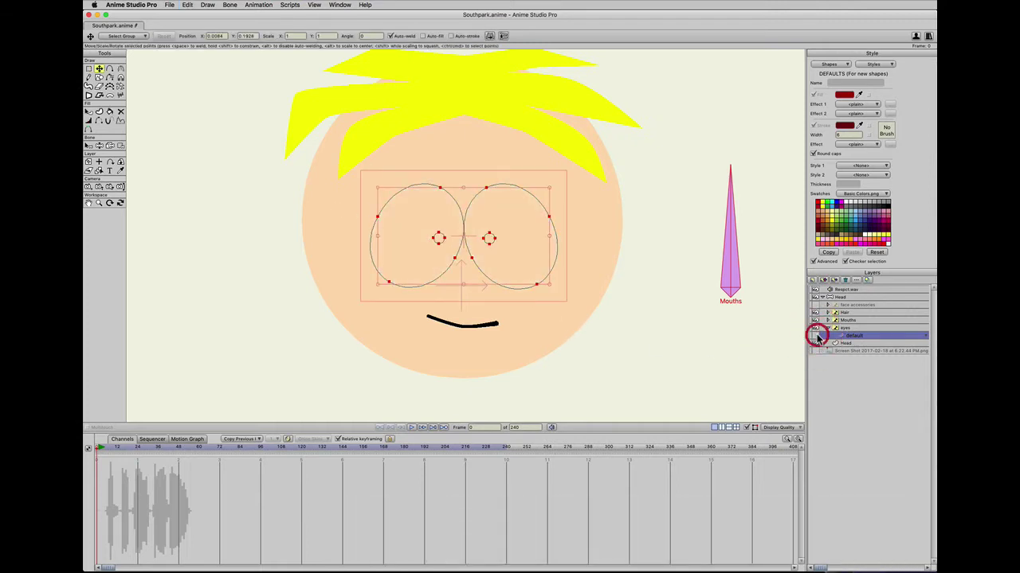
click(825, 329)
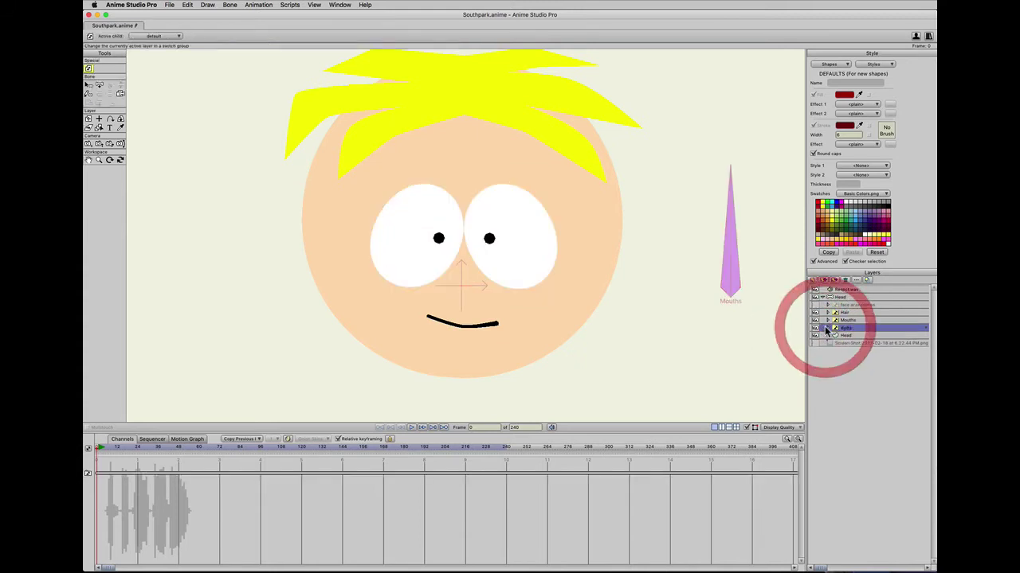
click(826, 329)
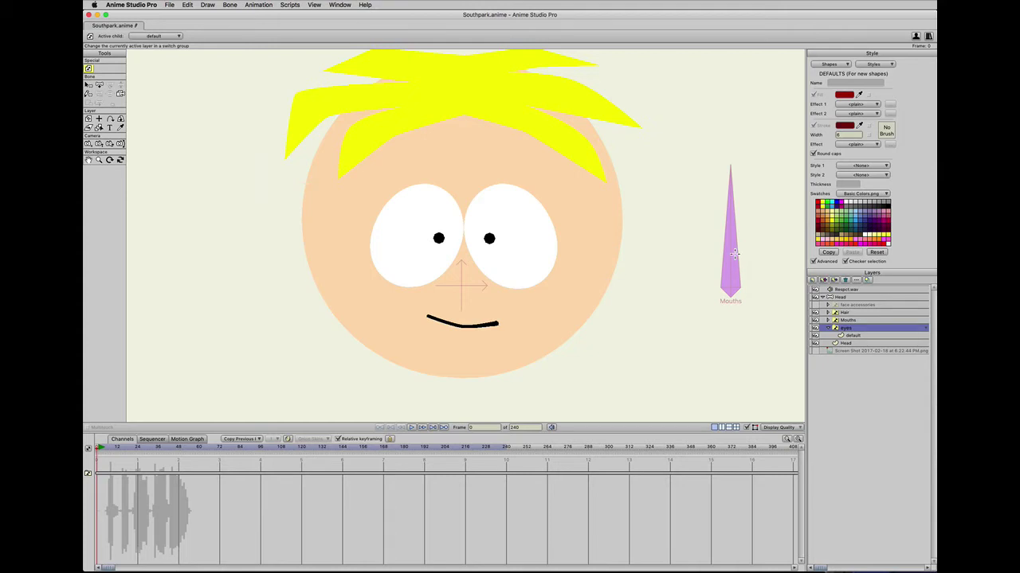
Duplicate the default eye layer within the eyes group and name the copy "blink".
click(845, 338)
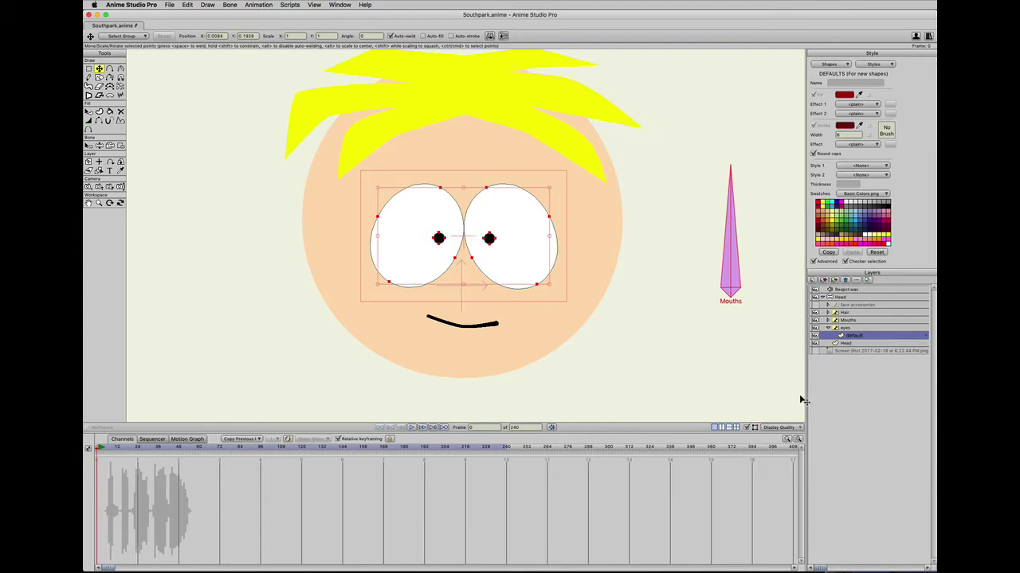
click(823, 282)
click(818, 336)
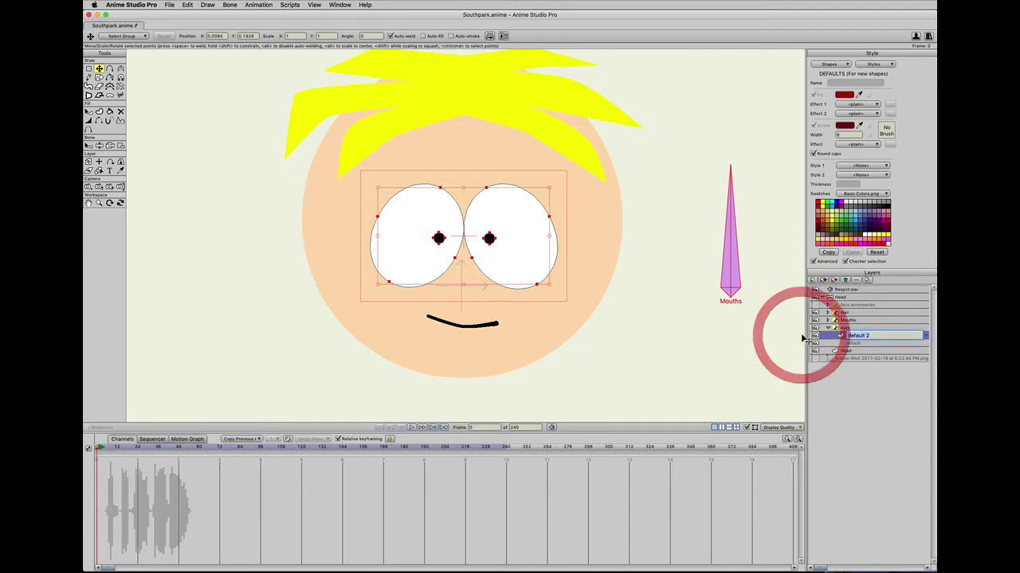
text(blink)
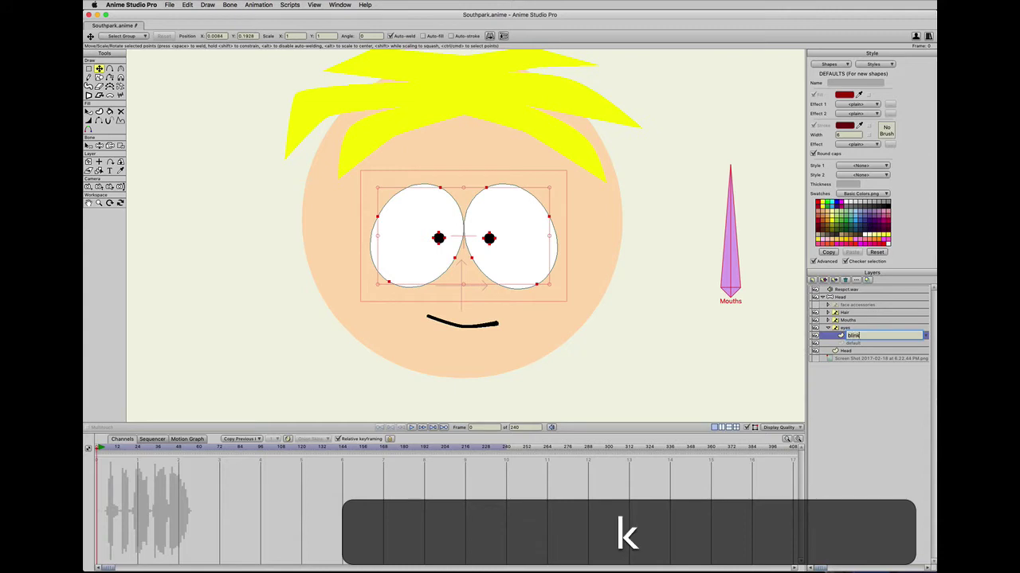
key(Return)
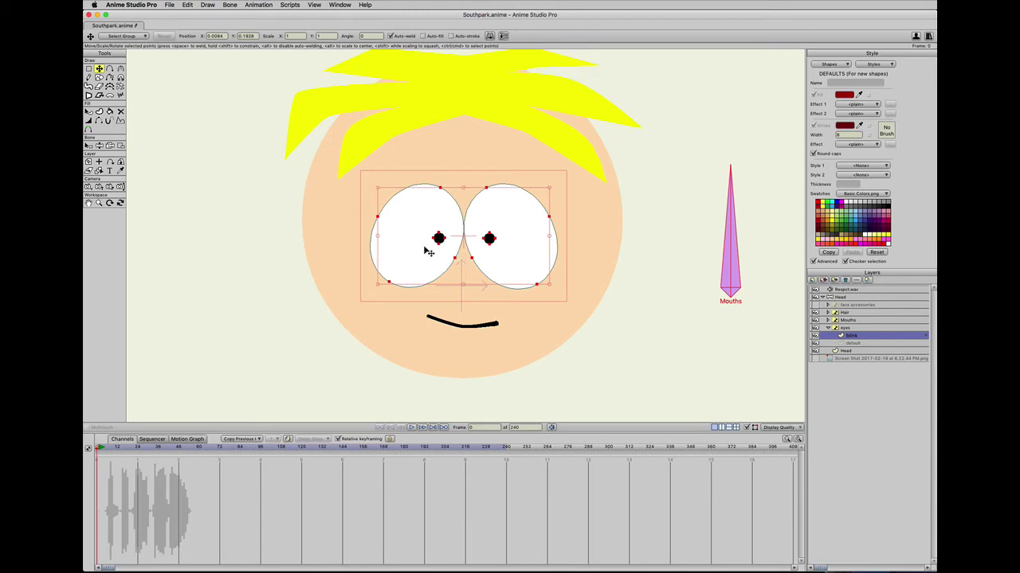
Delete both pupils from the blink layer.
key(t)
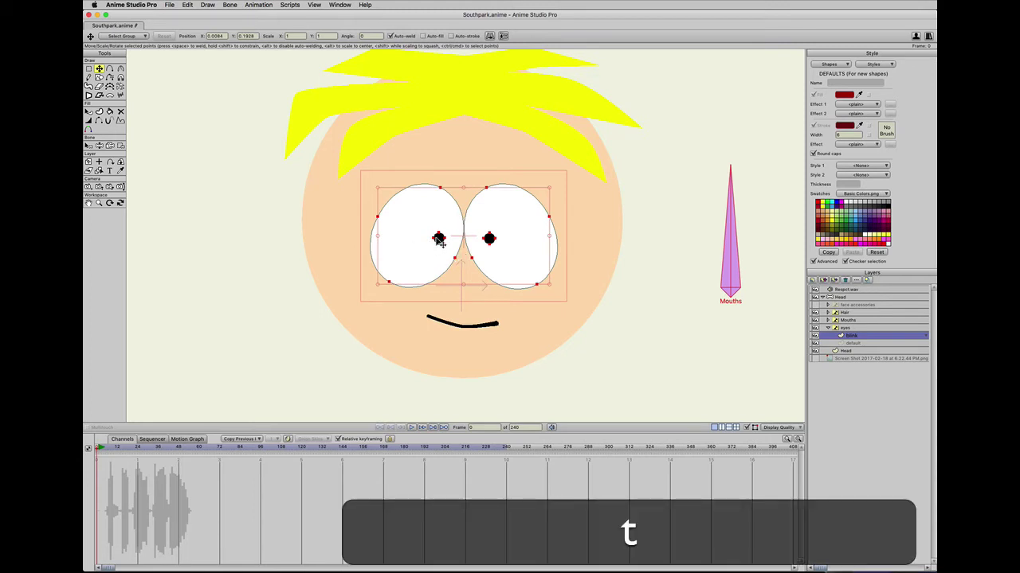
click(438, 239)
key(BackSpace)
click(491, 241)
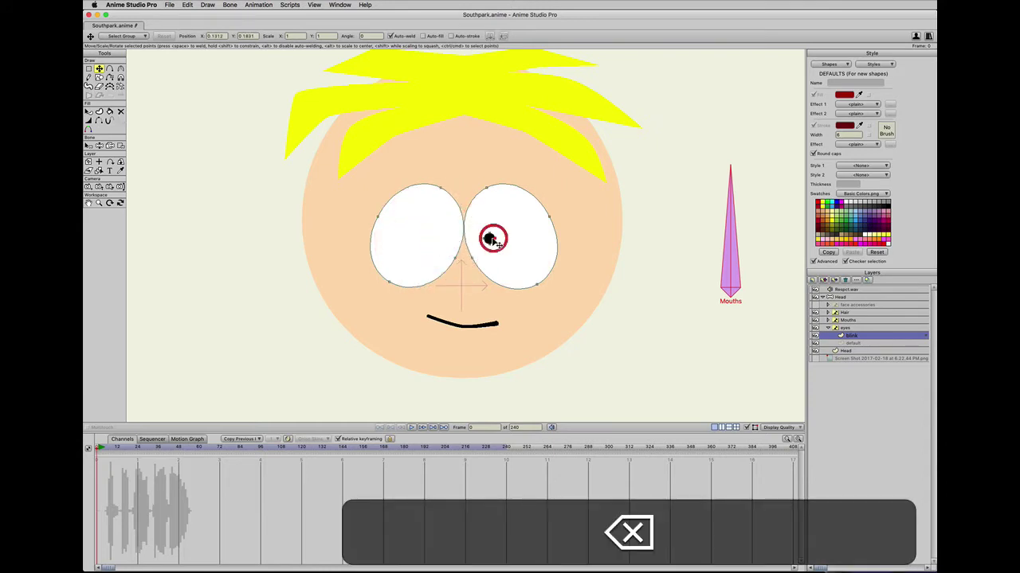
key(BackSpace)
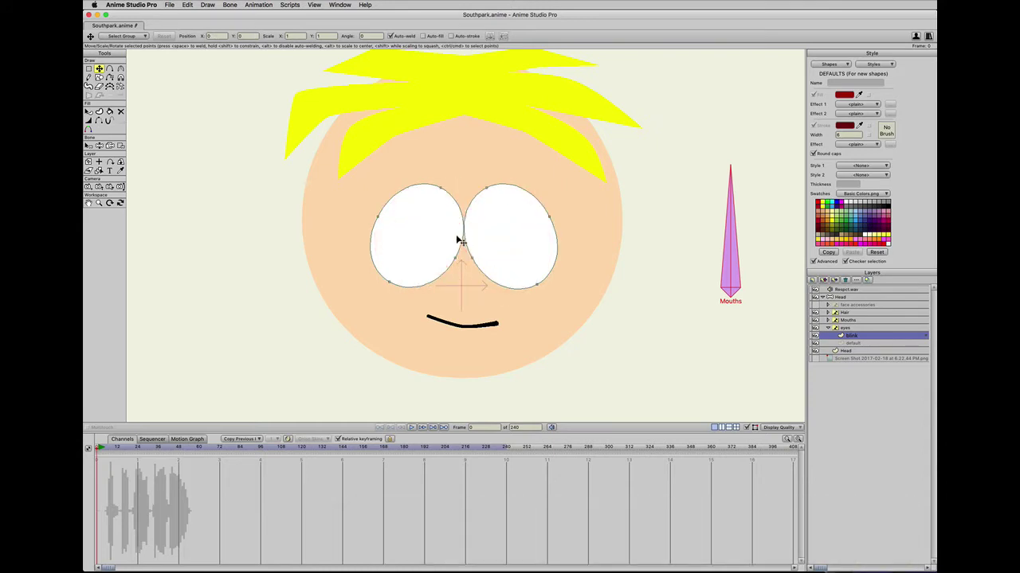
Fill both eye shapes on the blink layer with the skin colour sampled from the face.
key(q)
click(417, 238)
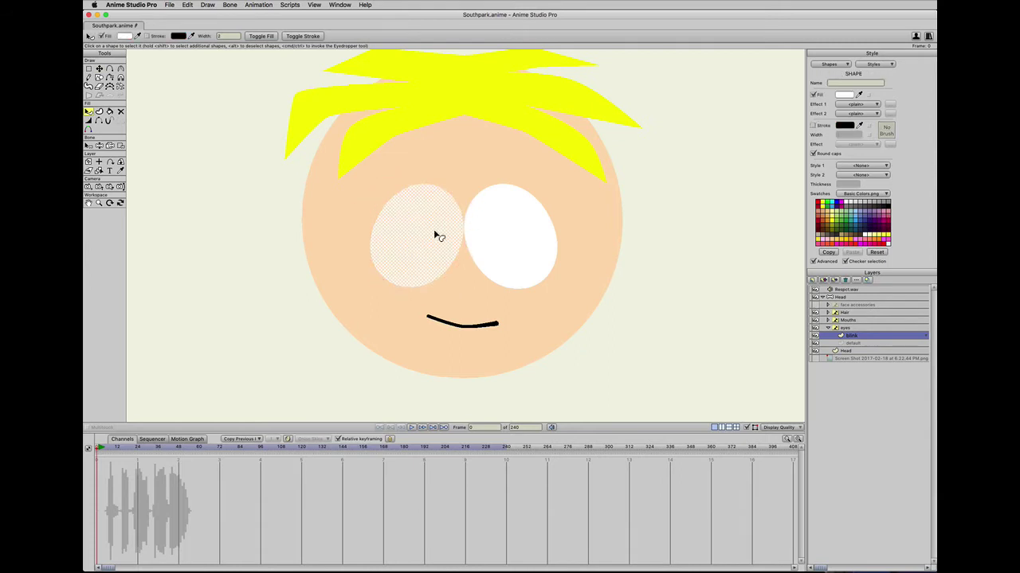
key(shift)
shift+click(488, 234)
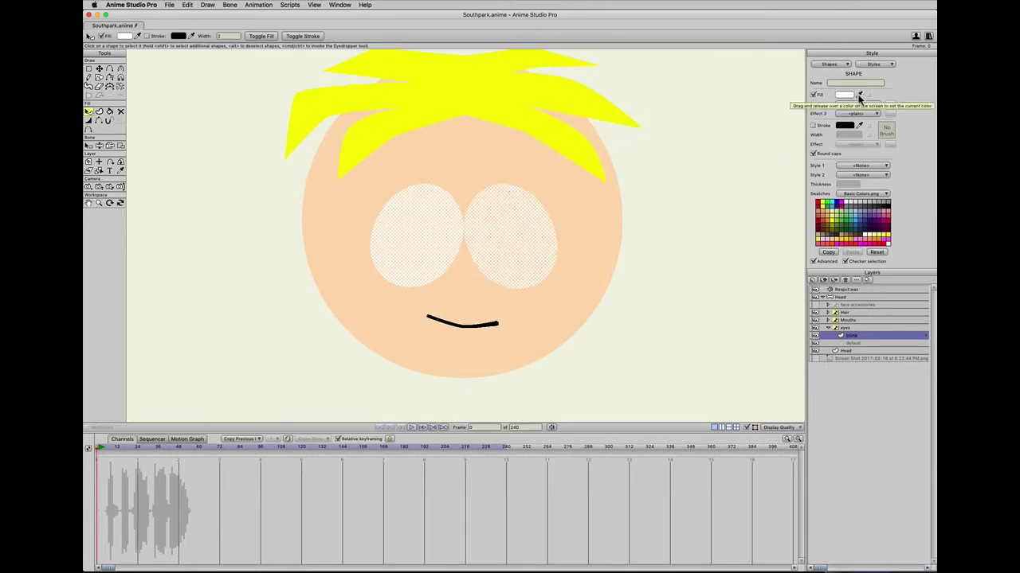
drag(859, 94, 578, 203)
super+click(579, 203)
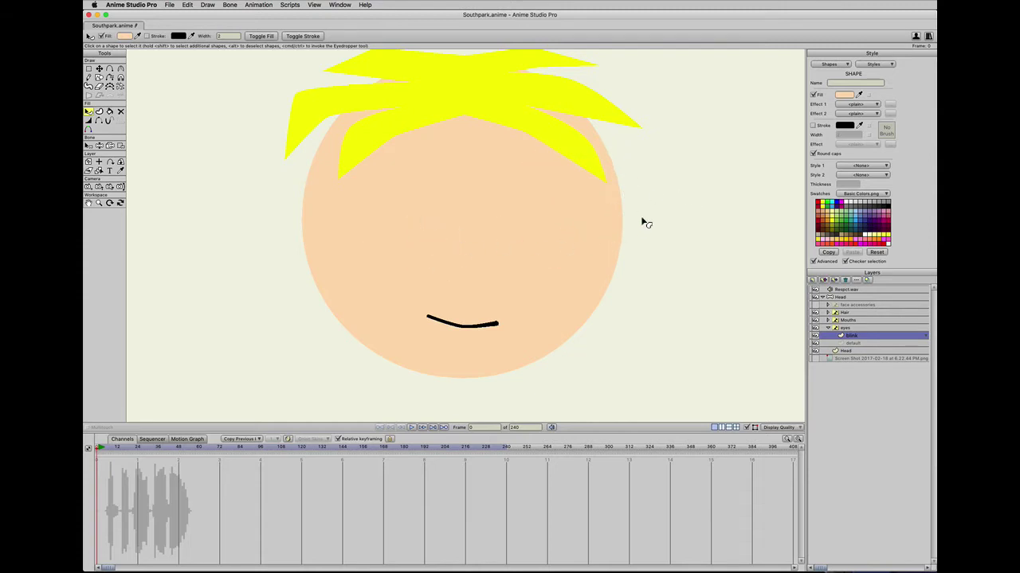
Darken the fill of both closed-eye shapes slightly to colour F1CFAA.
click(843, 96)
click(632, 140)
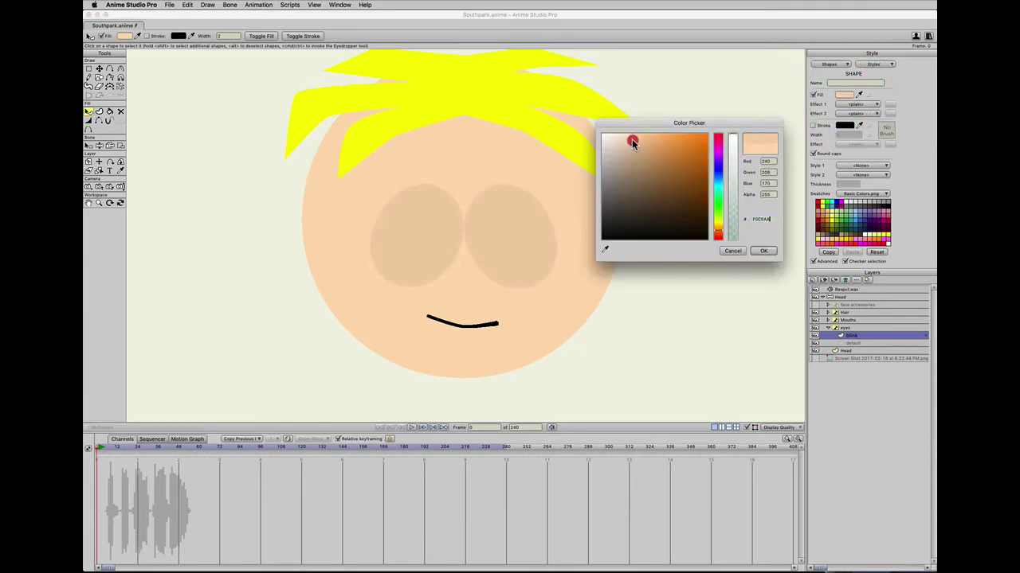
drag(632, 140, 632, 140)
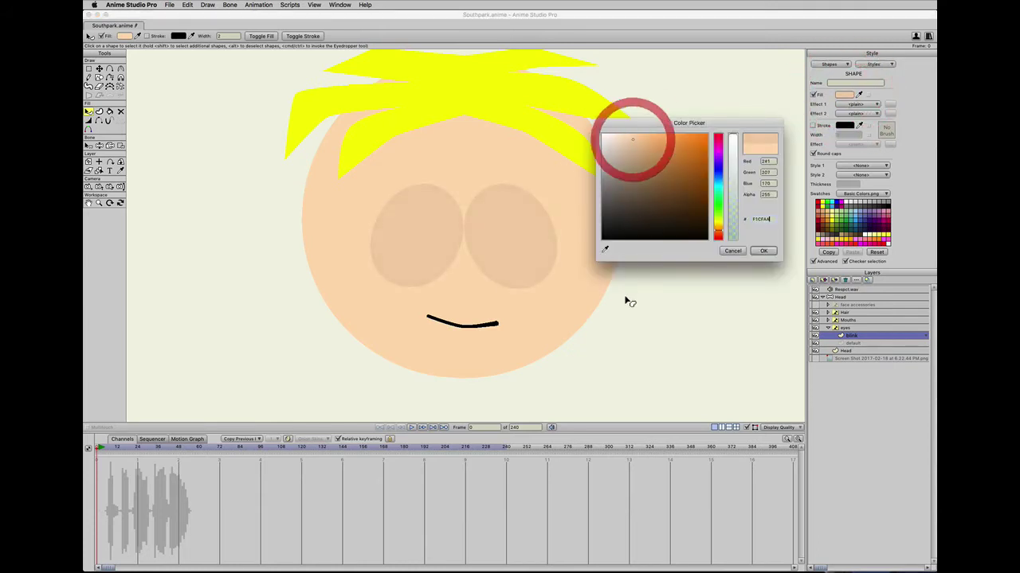
click(763, 252)
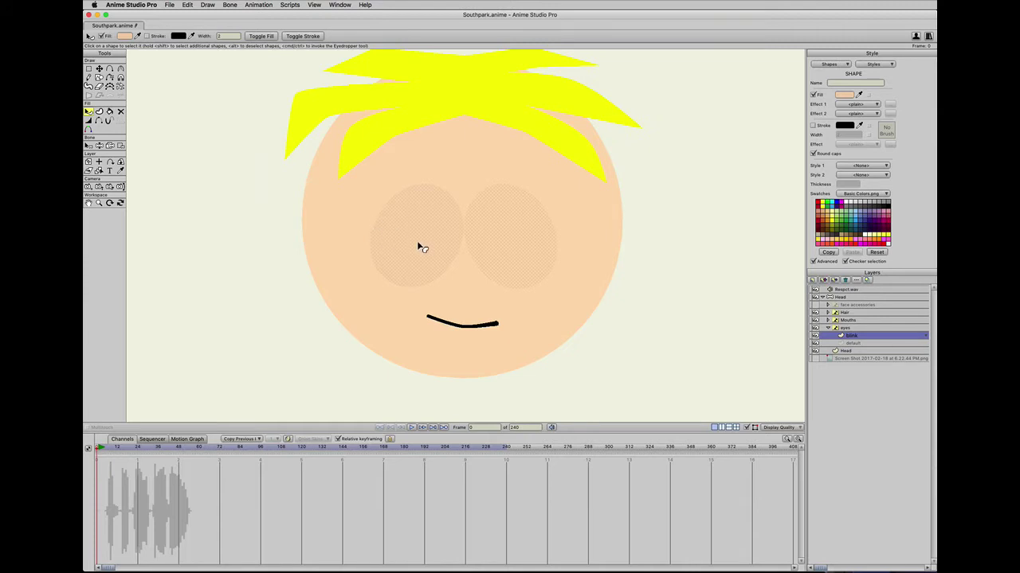
Add a line with a middle point across each closed-eye shape on the blink layer, joining the outer and inner outline points.
key(a)
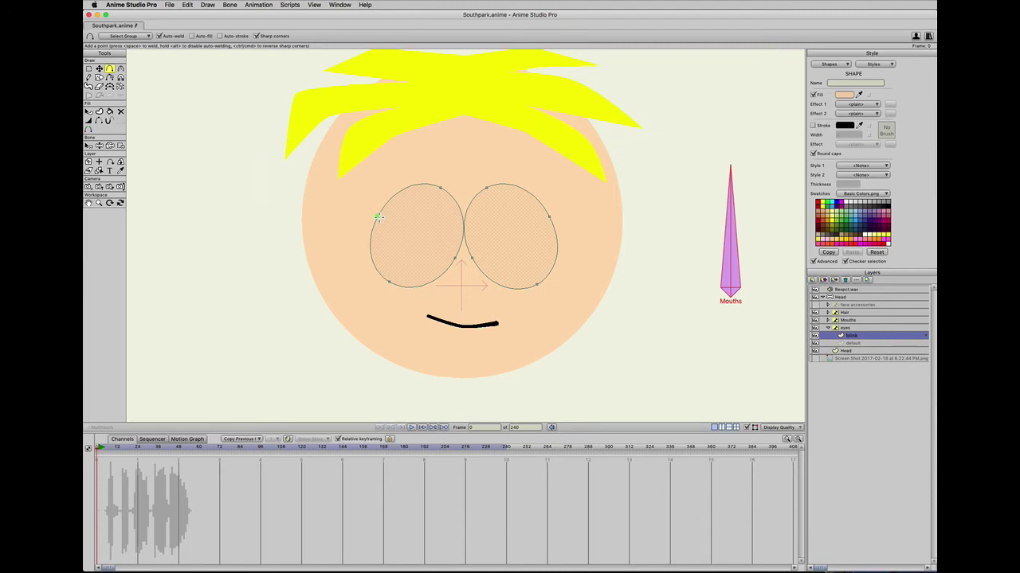
drag(377, 216, 454, 257)
click(421, 231)
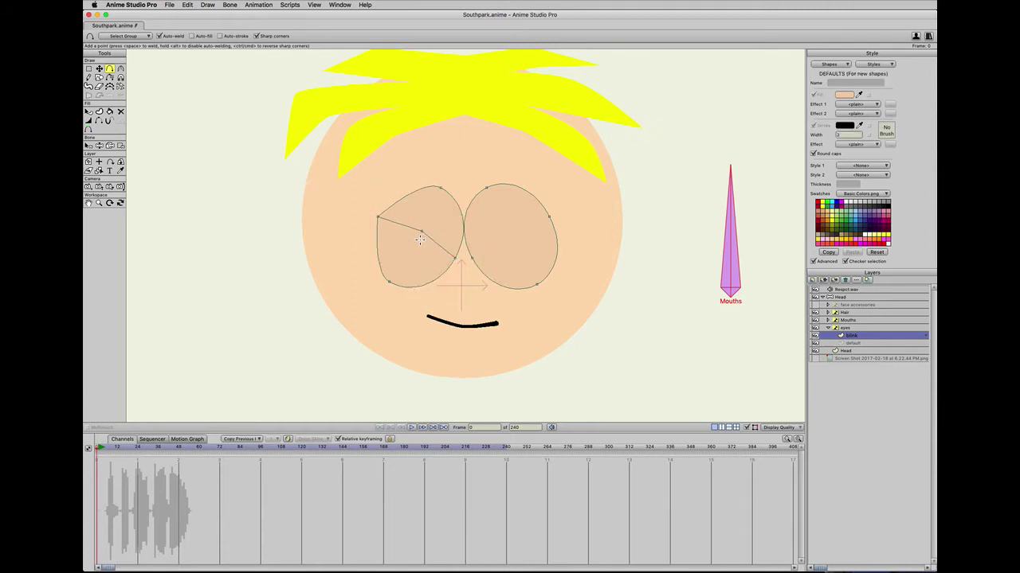
click(419, 230)
drag(472, 257, 549, 216)
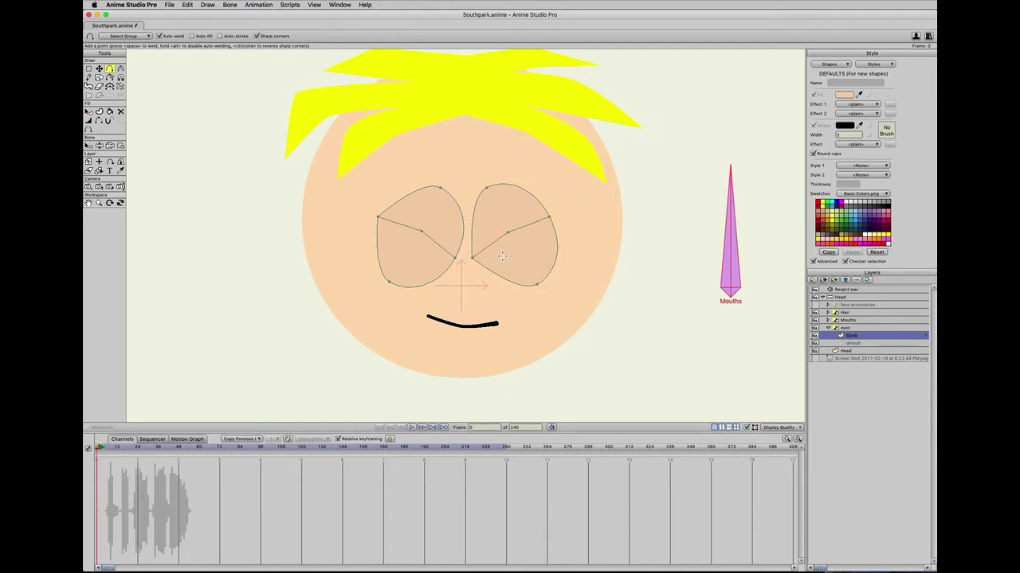
click(474, 258)
Smooth the curvature of both eye outlines at the joined points and of the middle point on each eyelid line.
key(c)
drag(475, 258, 762, 271)
drag(377, 216, 651, 220)
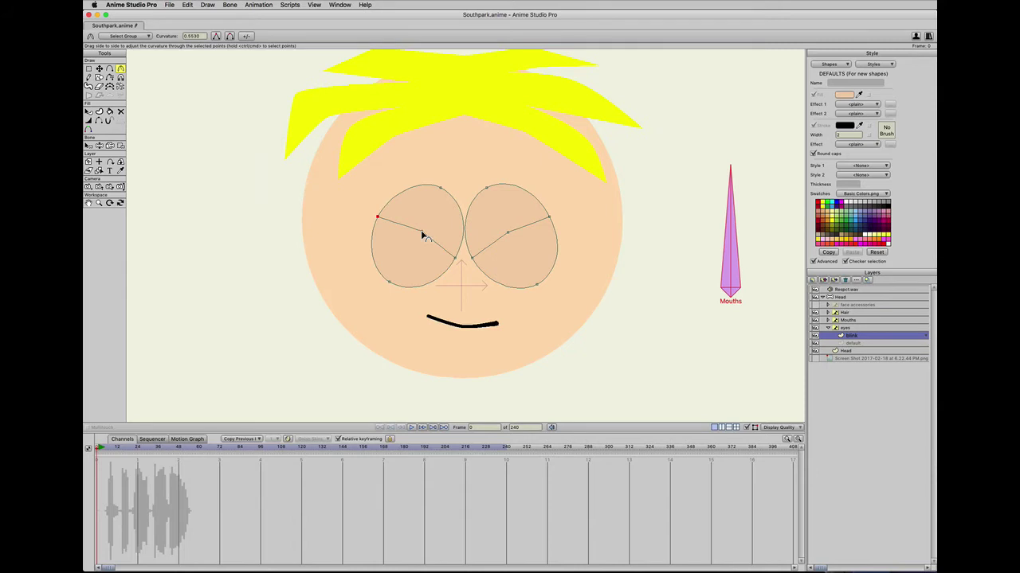
drag(421, 233, 636, 240)
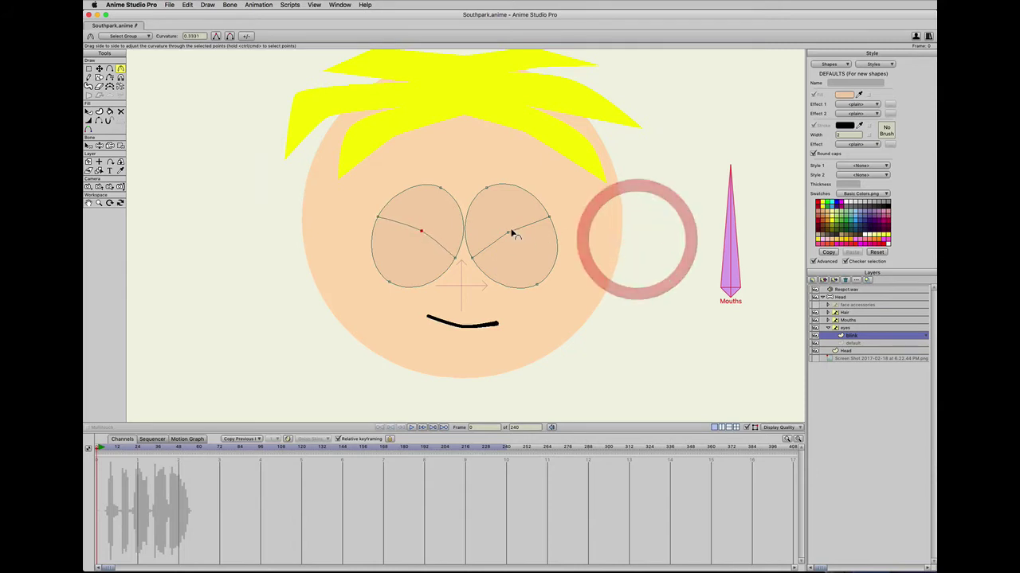
drag(508, 232, 710, 230)
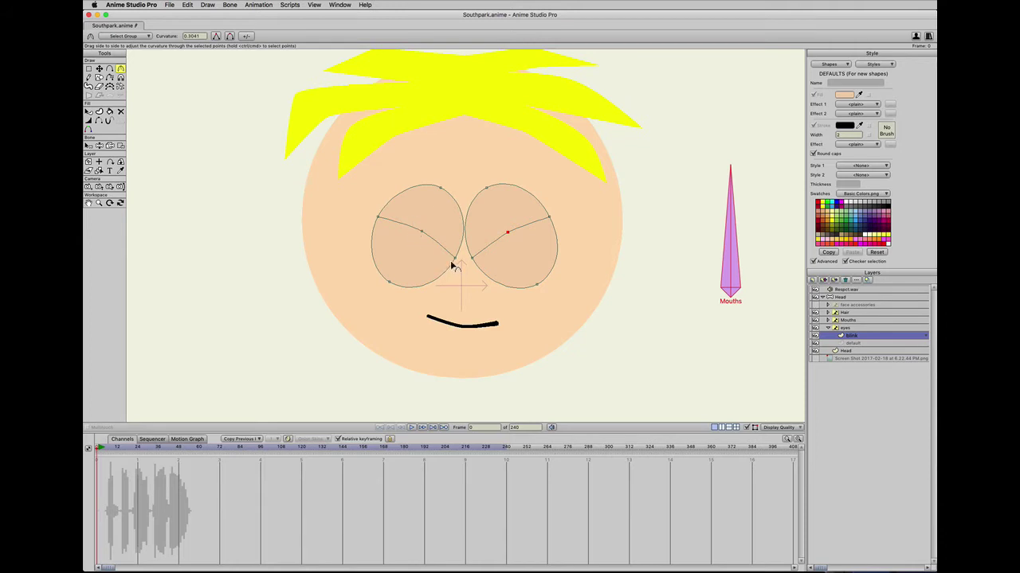
Reposition the end and middle points of both eyelid lines so they cross the eyes at mid-height and meet near the nose.
key(t)
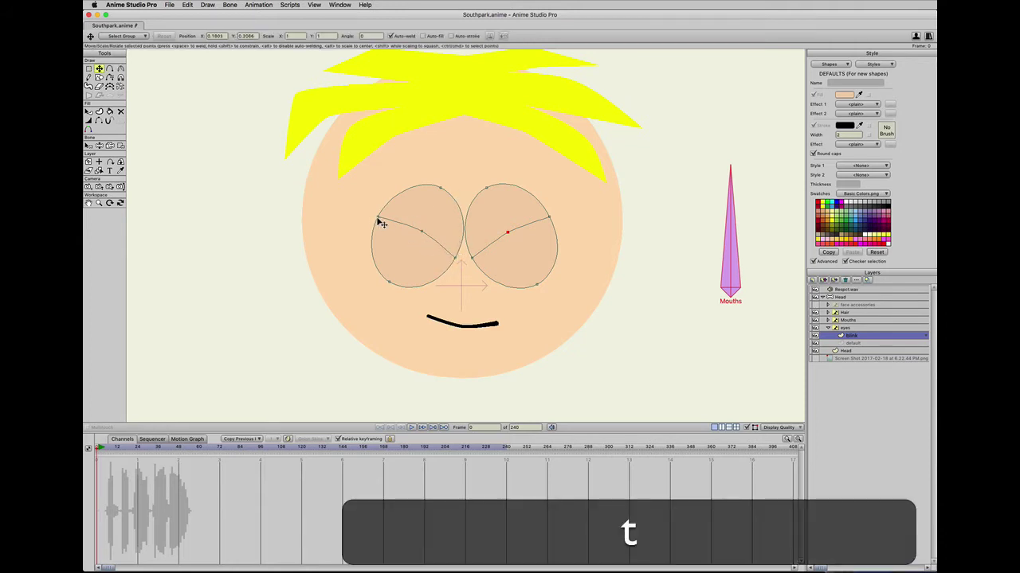
drag(378, 219, 372, 235)
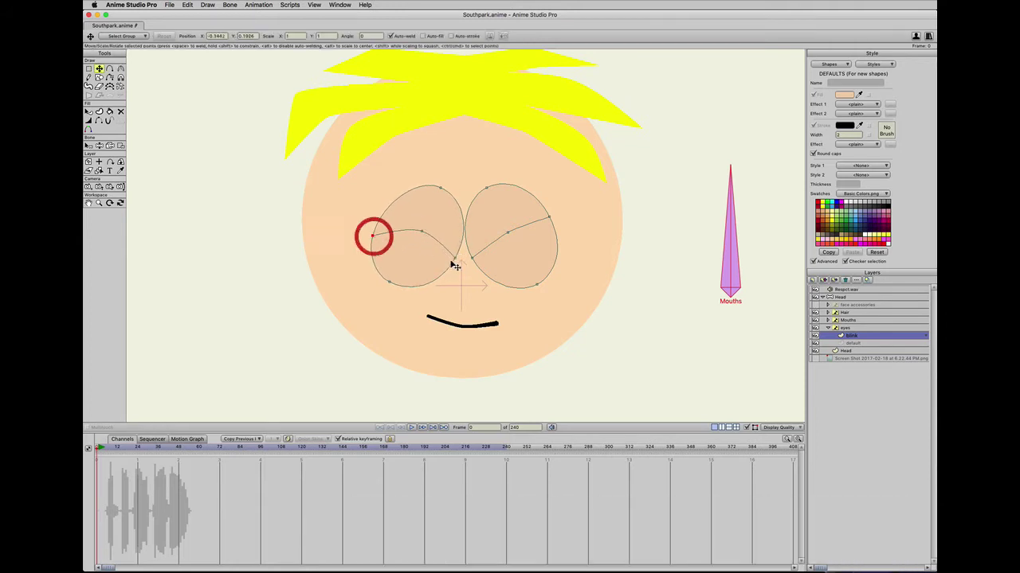
drag(453, 263, 464, 238)
mouse_move(549, 218)
mouse_down()
mouse_move(559, 237)
mouse_move(517, 214)
mouse_move(559, 231)
mouse_move(500, 224)
mouse_move(550, 230)
mouse_up()
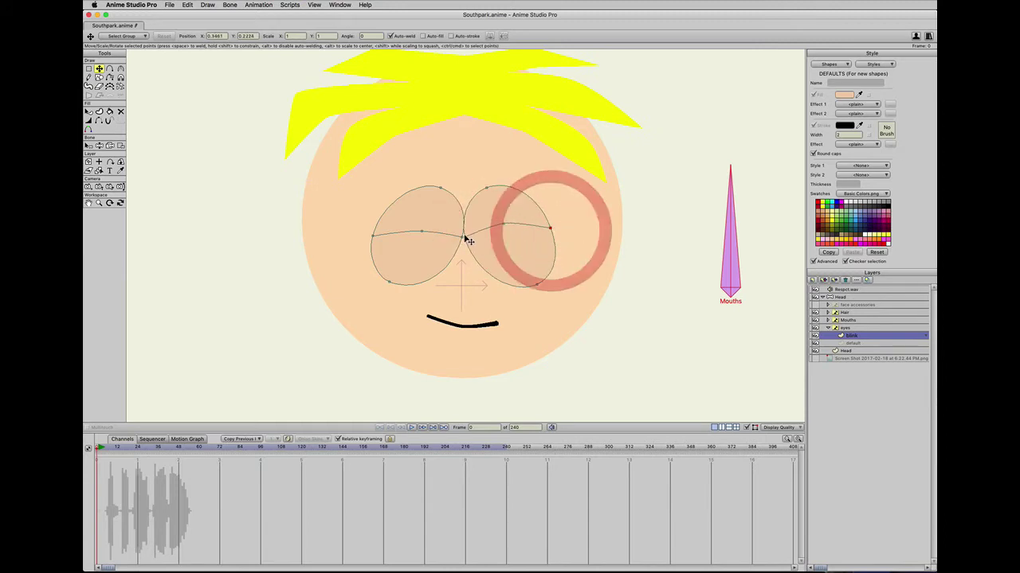
click(465, 238)
click(465, 238)
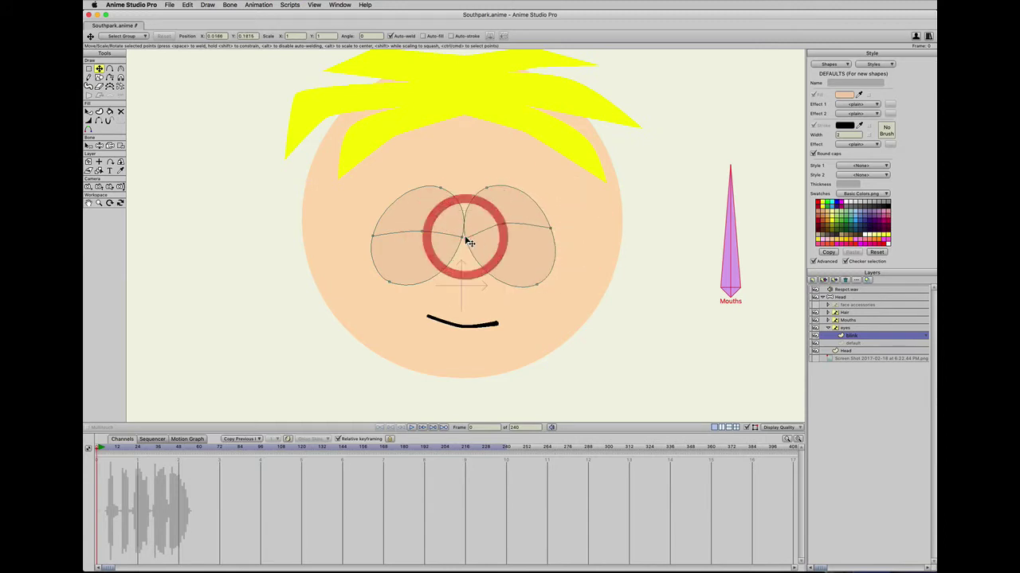
click(504, 227)
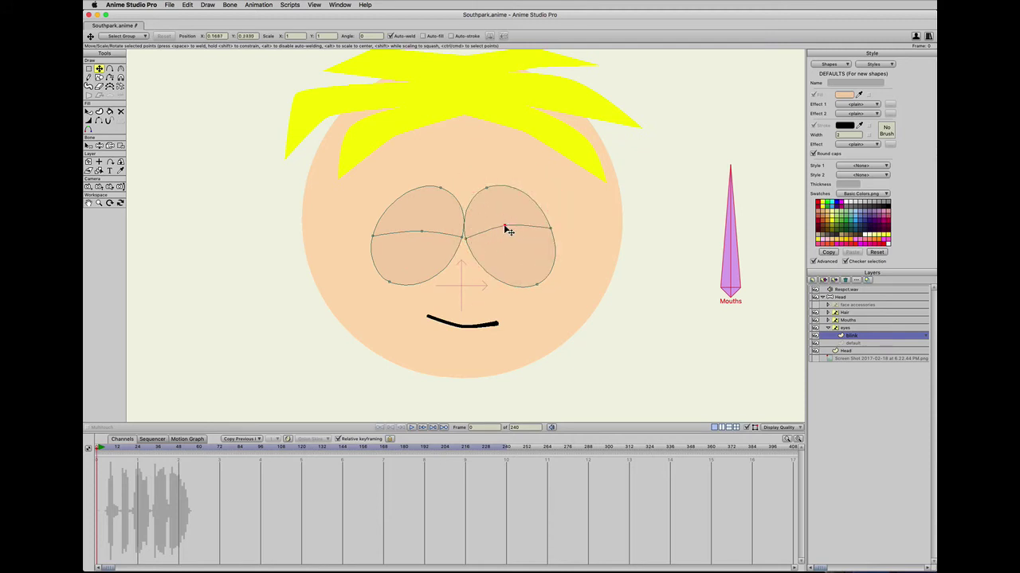
Create a black stroke-only shape of width 2 from each of the two eyelid lines.
key(u)
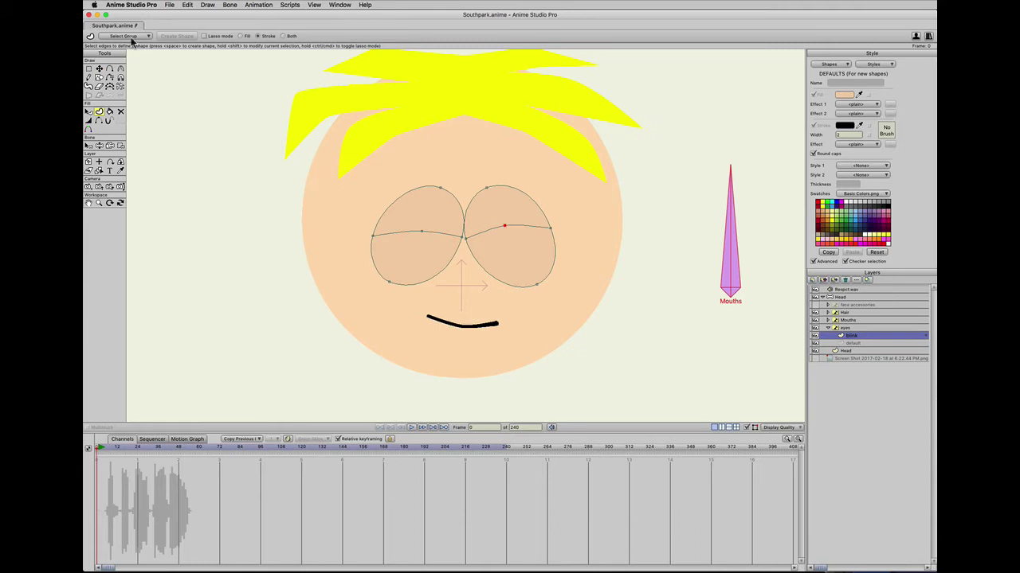
click(409, 234)
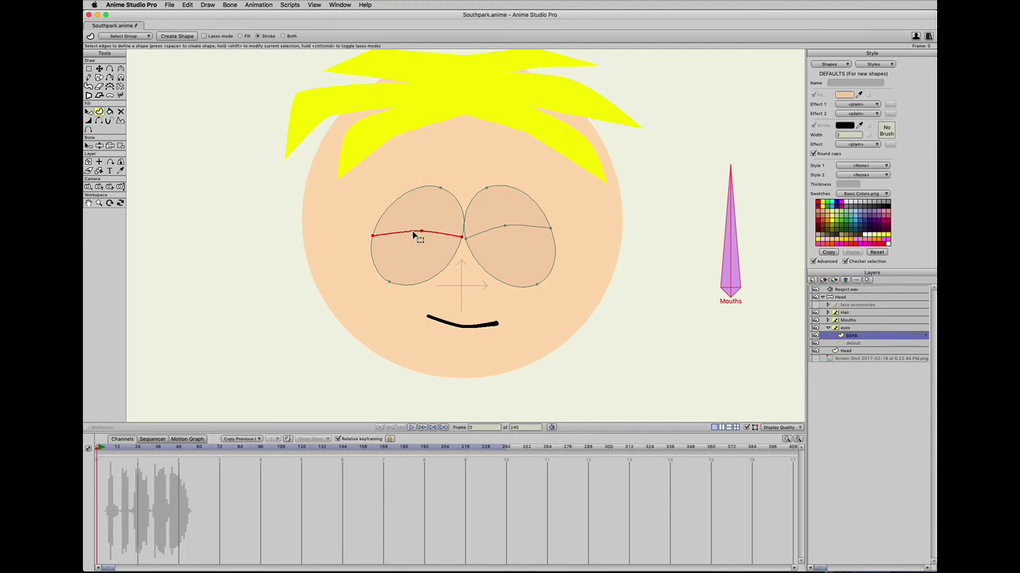
key(space)
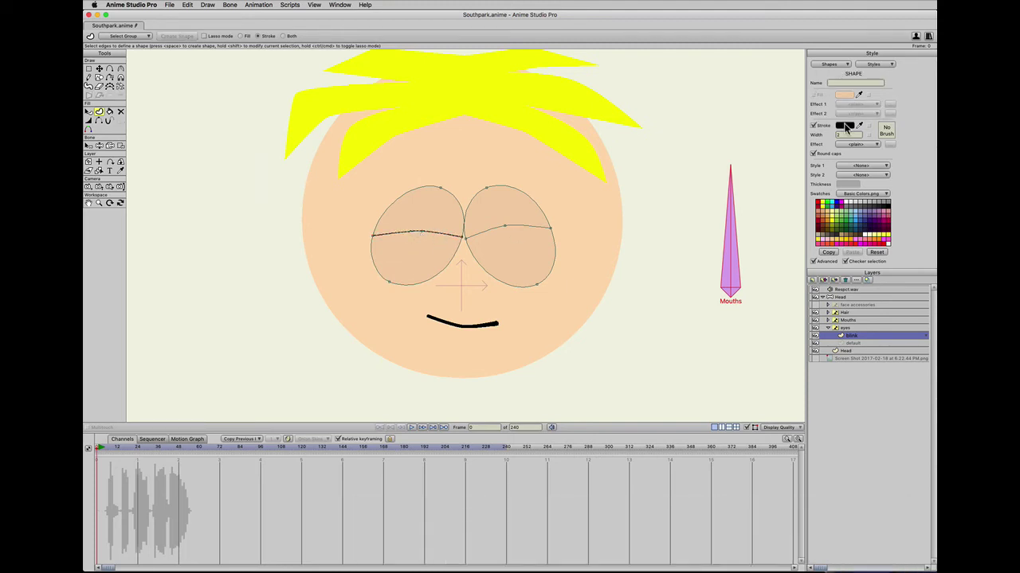
click(495, 229)
key(space)
Round the arc of the eyelid lines by increasing the curvature and raising their middle points slightly.
key(c)
drag(503, 227, 704, 231)
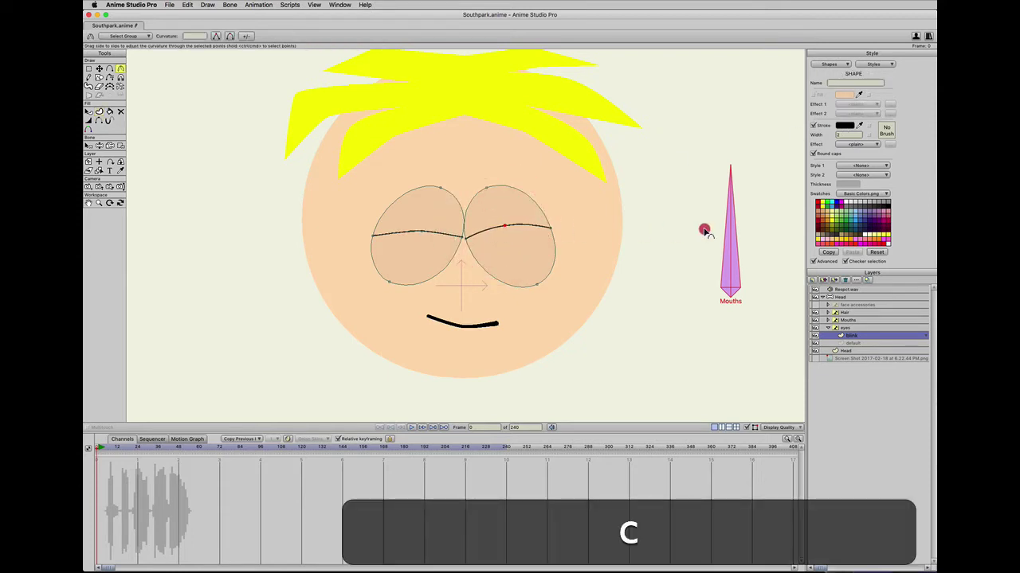
key(t)
click(423, 233)
drag(423, 233, 422, 229)
drag(504, 227, 504, 225)
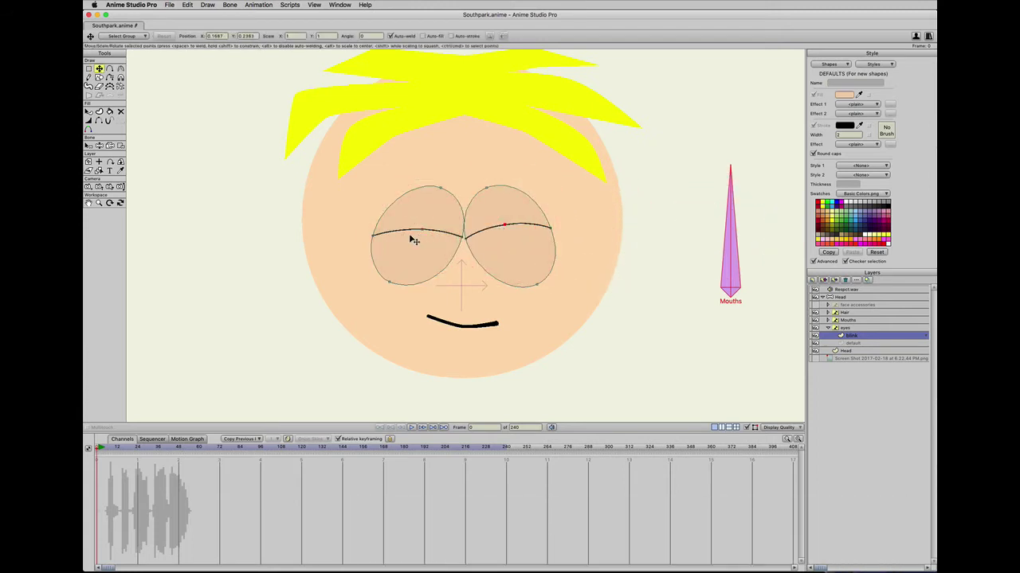
Select both eyelid lines together and thicken them to a line width of about 230 percent.
key(t)
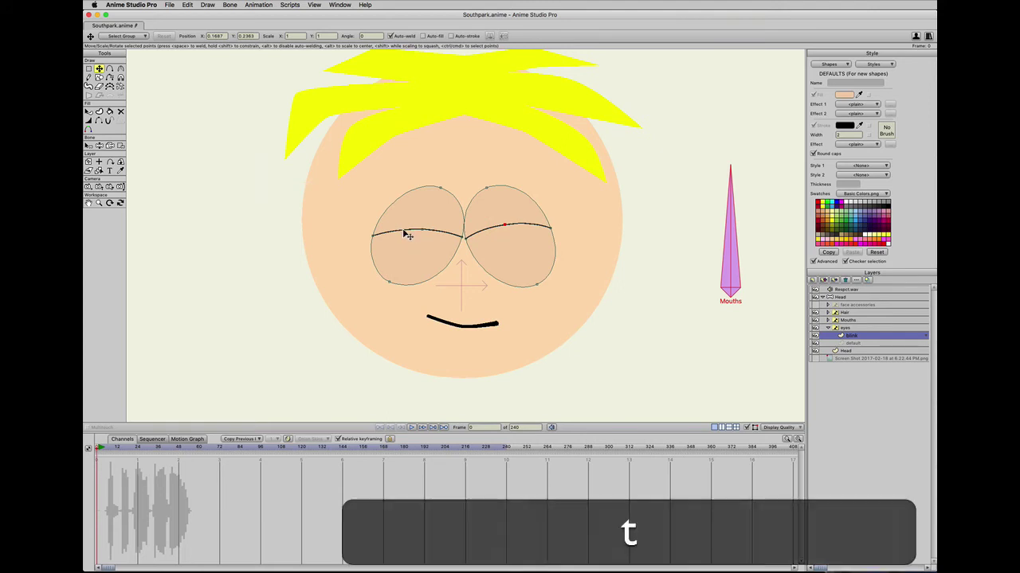
double_click(405, 233)
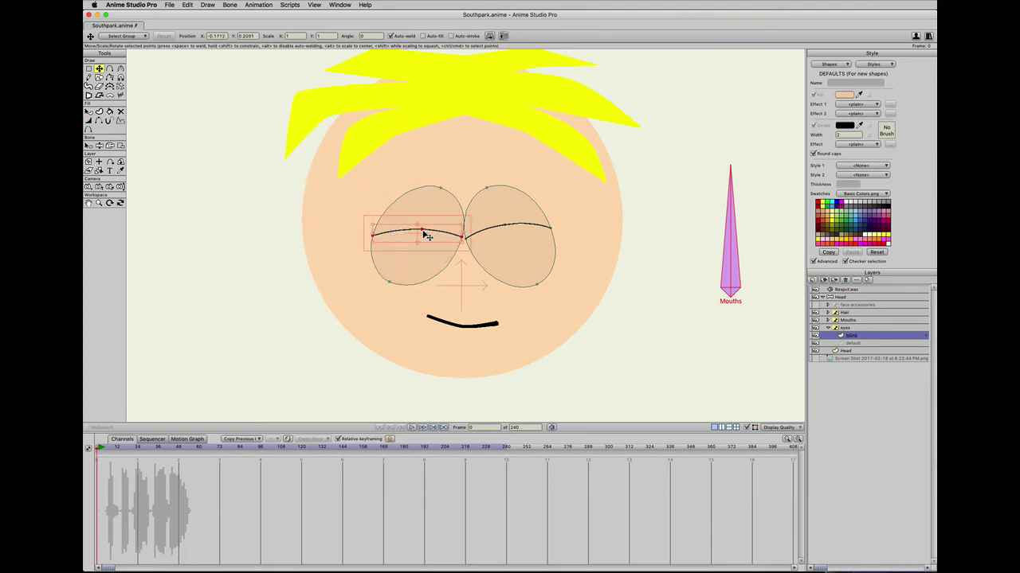
key(shift)
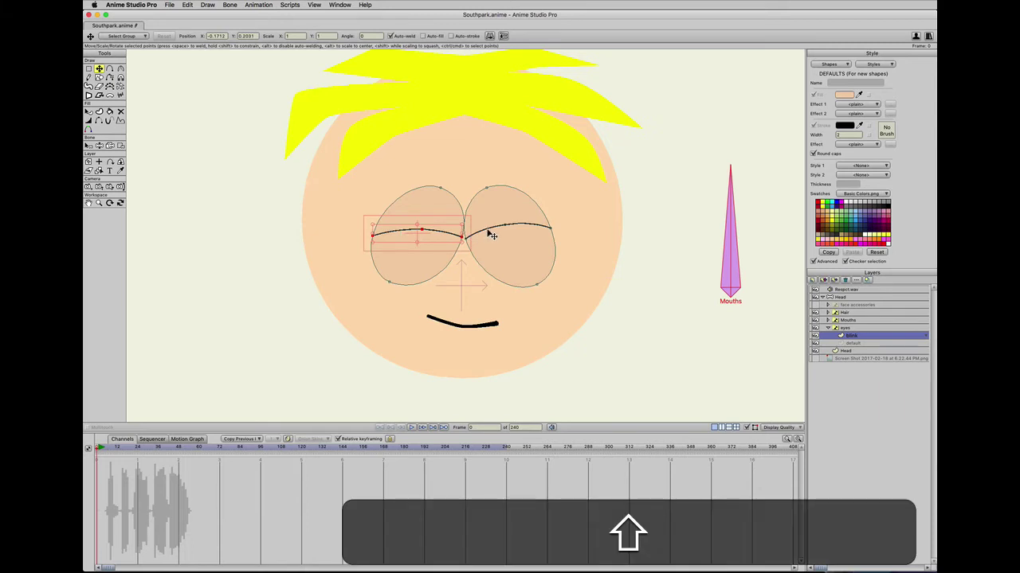
shift+double_click(490, 232)
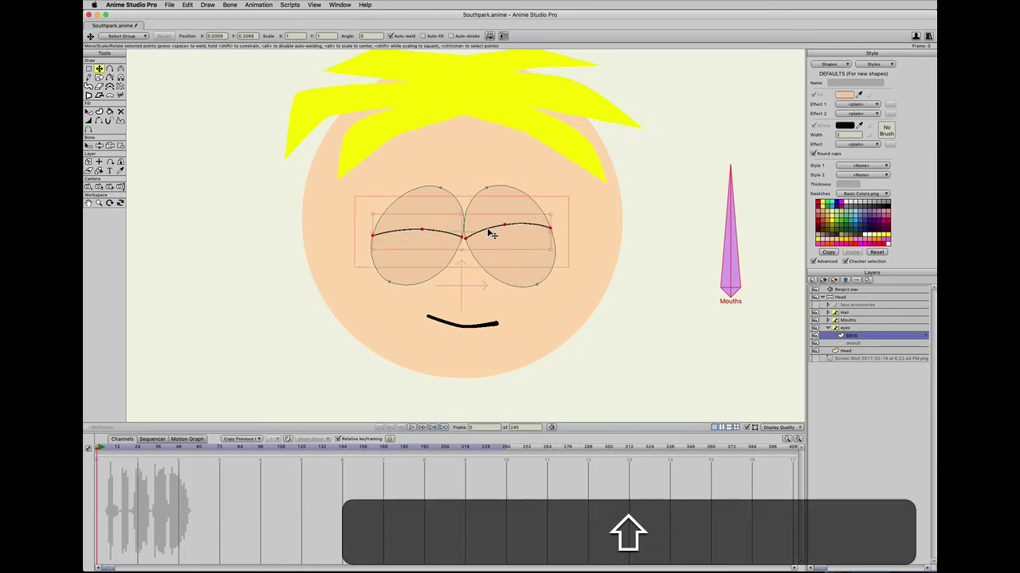
key(w)
mouse_move(491, 231)
mouse_down()
mouse_move(661, 230)
mouse_move(494, 232)
mouse_move(545, 236)
mouse_move(510, 235)
mouse_up()
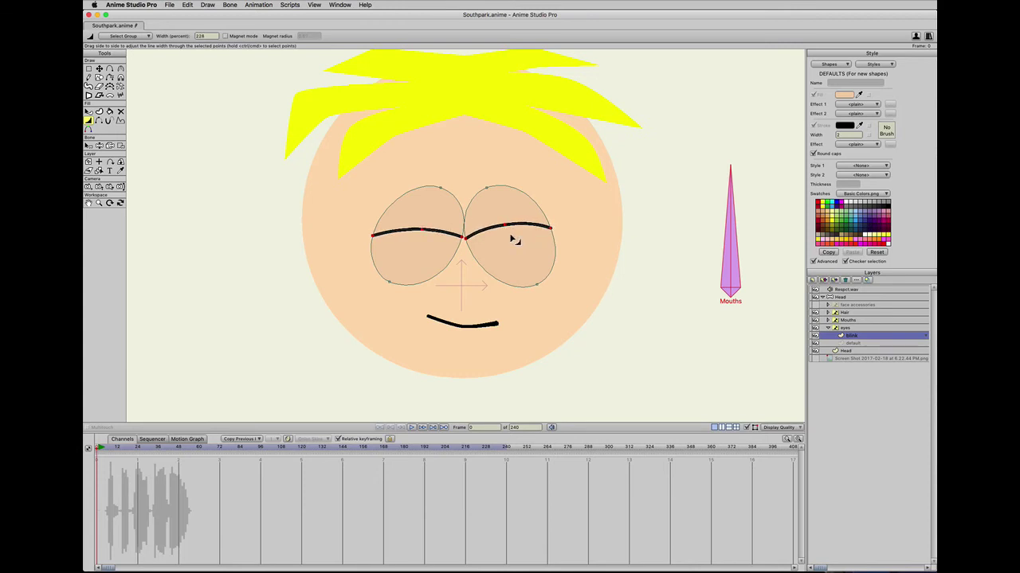
click(518, 232)
Test the eyes switch group by changing its active child to blink and back to default.
click(864, 336)
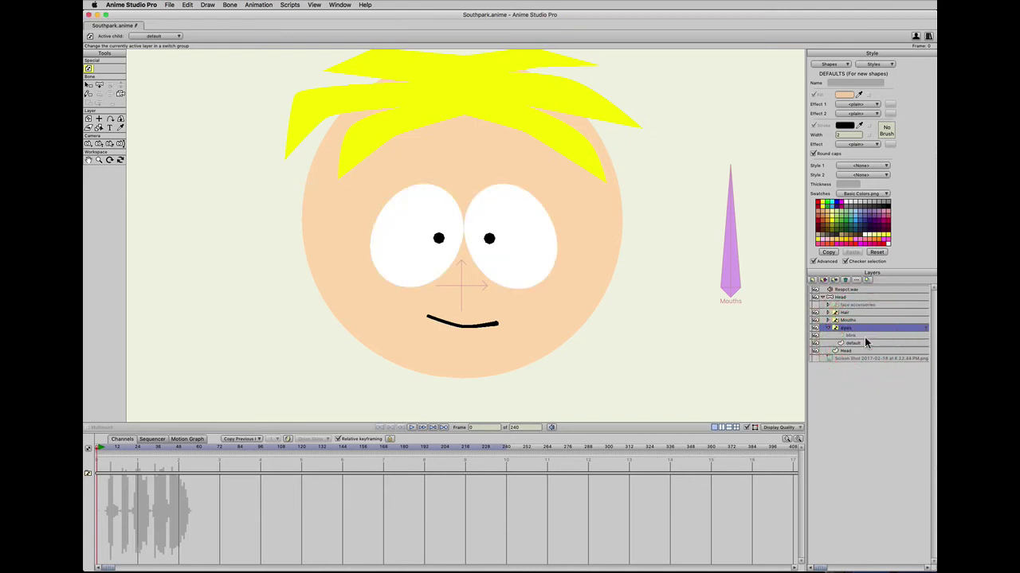
right_click(863, 329)
click(869, 335)
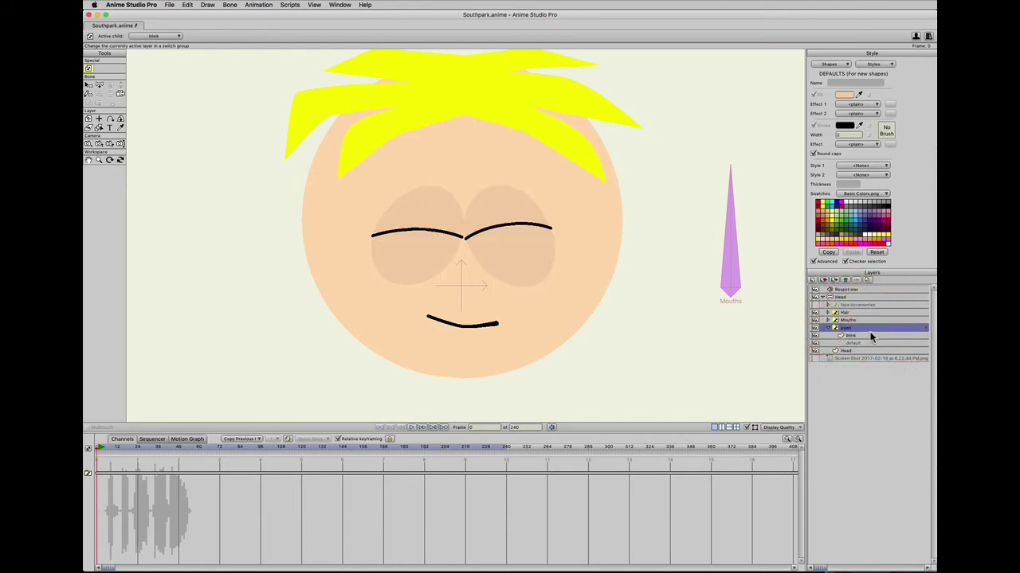
right_click(869, 331)
click(871, 338)
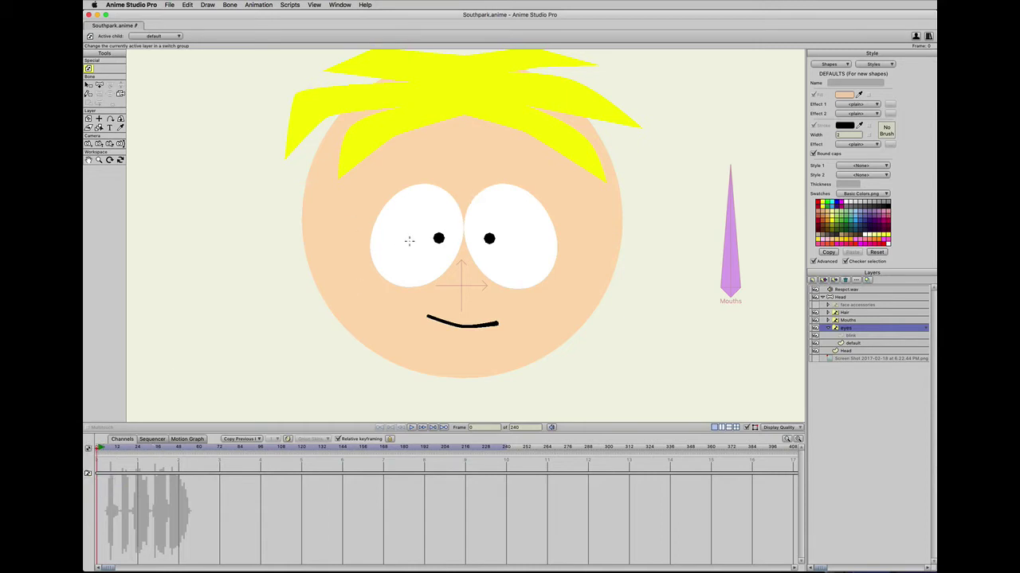
Duplicate the default eye layer within the eyes group and name the copy "look up".
scroll(404, 248, down, 3)
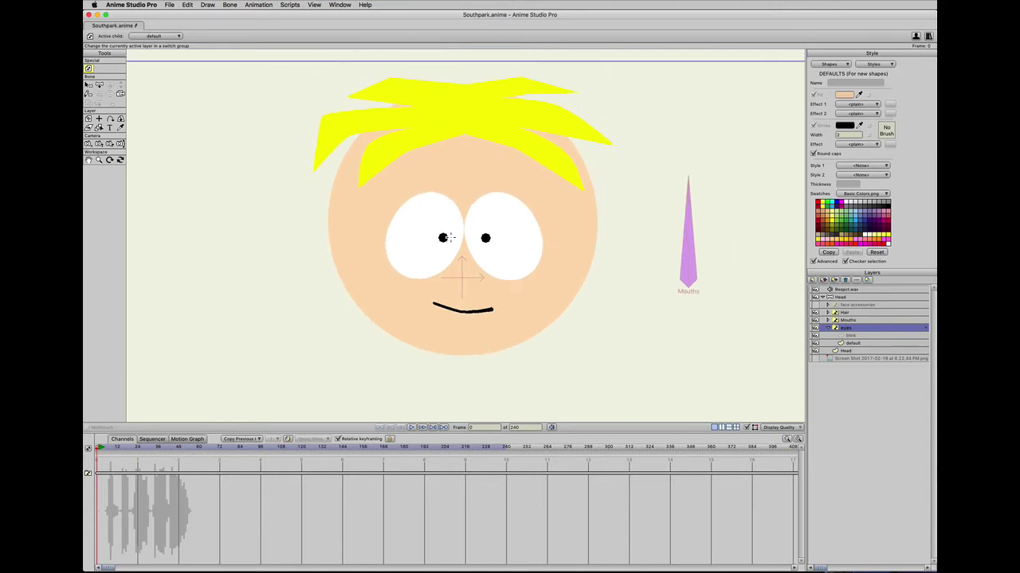
double_click(856, 343)
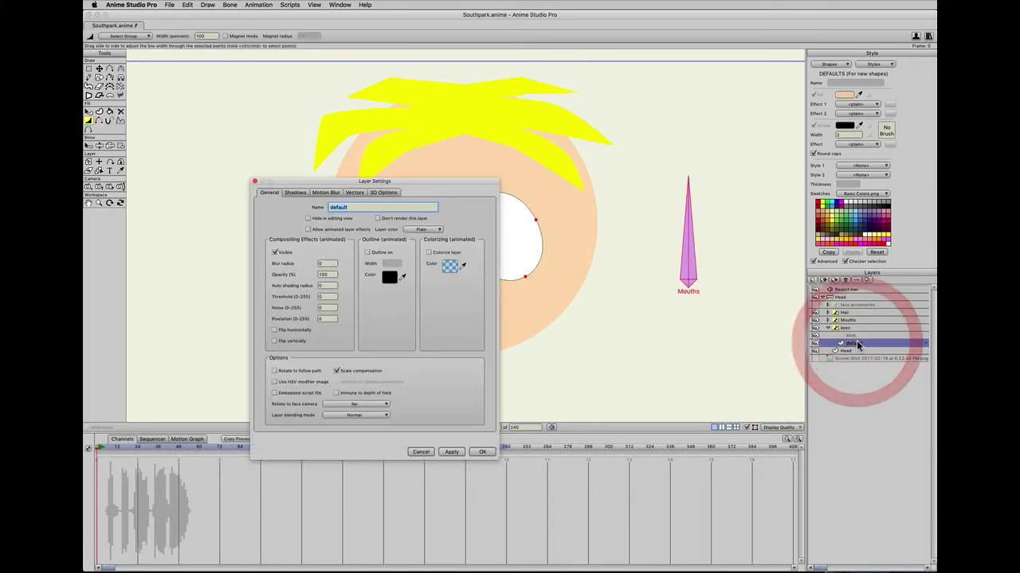
click(421, 451)
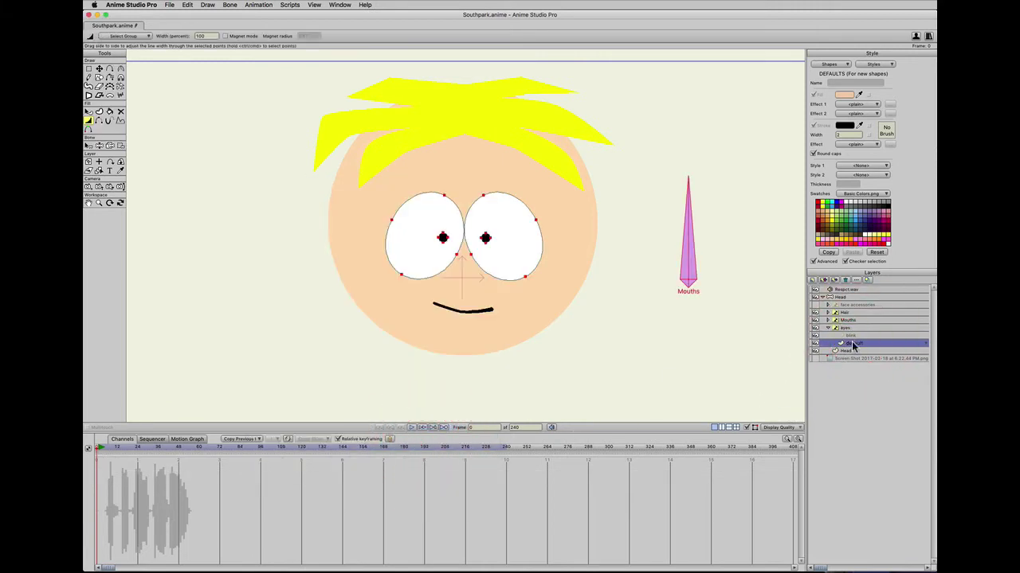
click(823, 279)
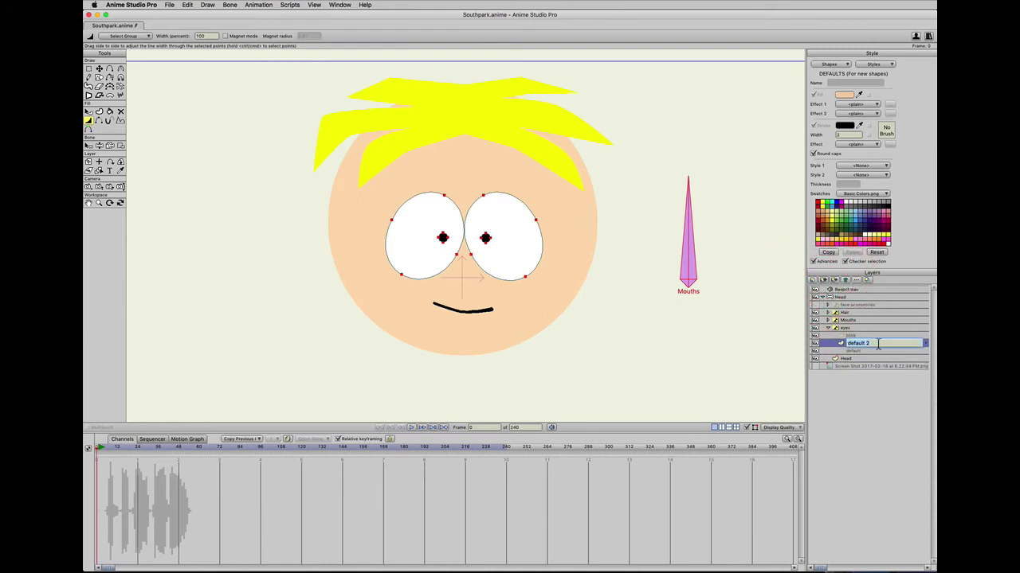
text(look up)
key(Return)
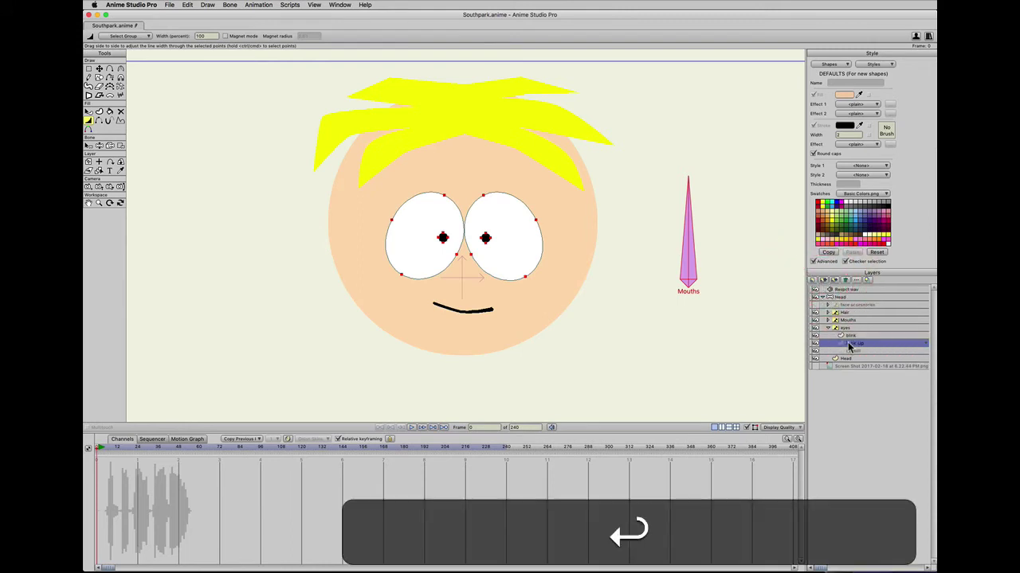
Select both pupils on the look up layer and move them together straight up near the upper edge of the eyes.
key(t)
click(426, 253)
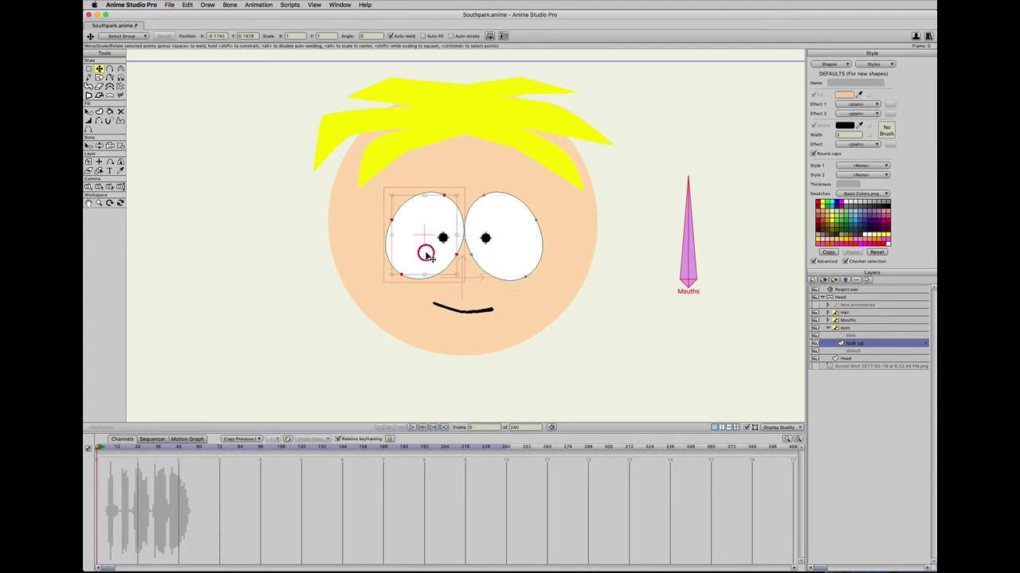
click(242, 272)
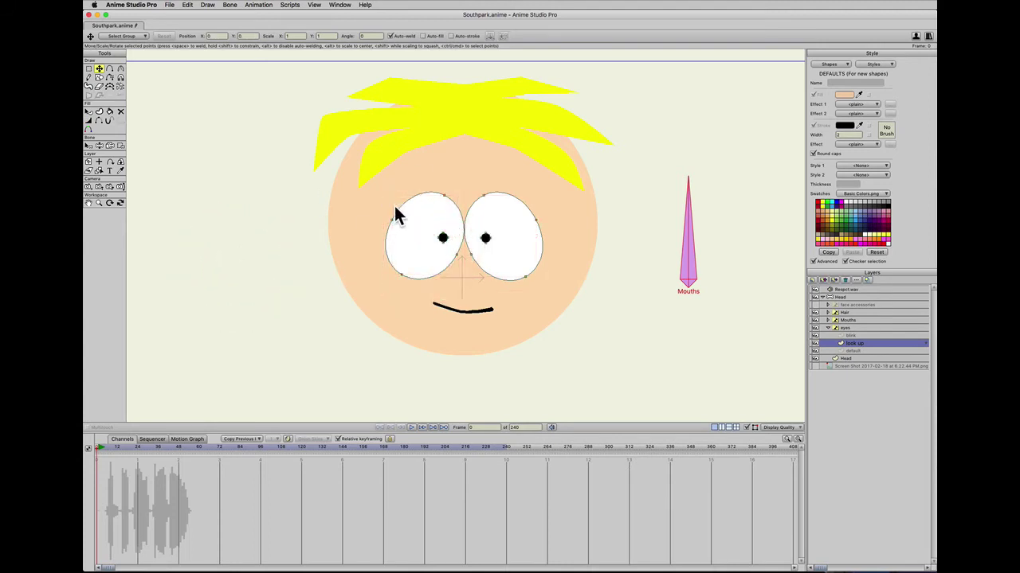
scroll(434, 251, up, 3)
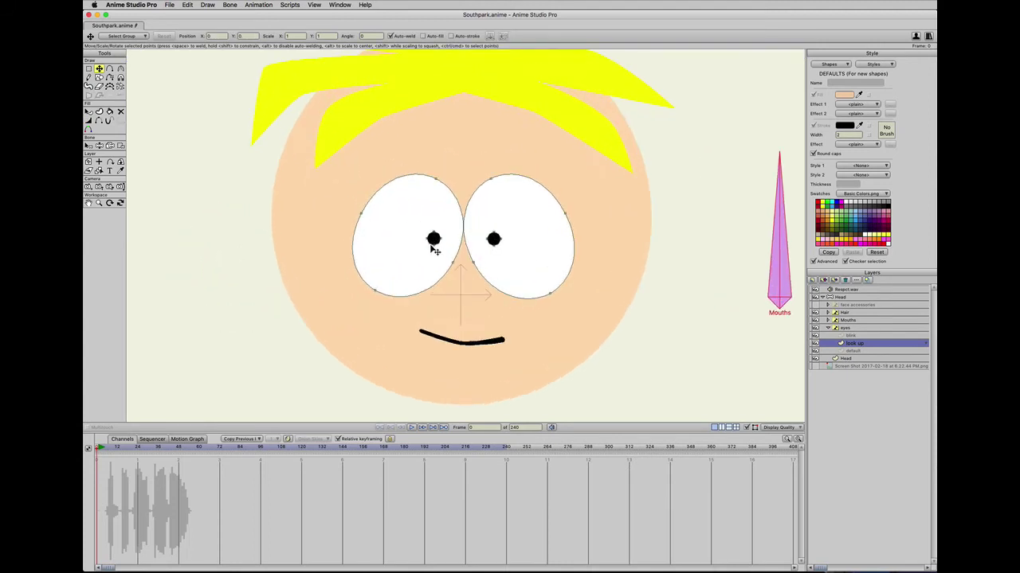
scroll(434, 251, up, 4)
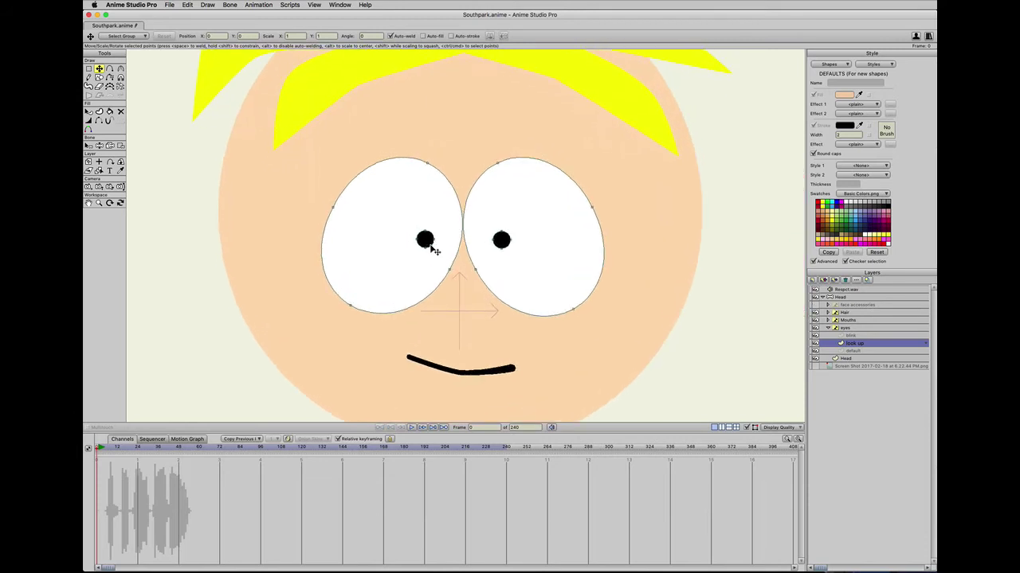
key(t)
click(422, 237)
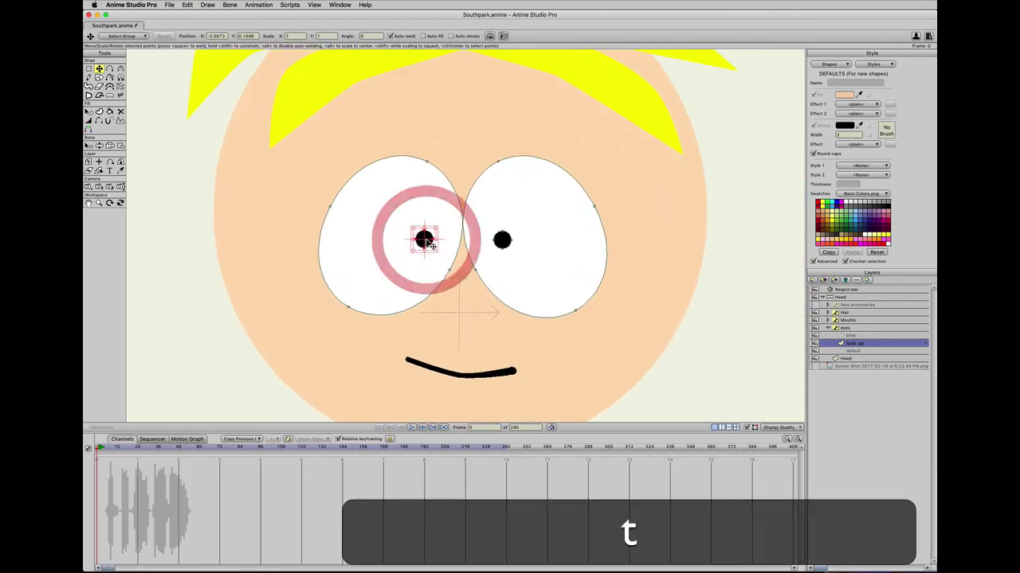
shift+click(503, 242)
drag(506, 248, 505, 193)
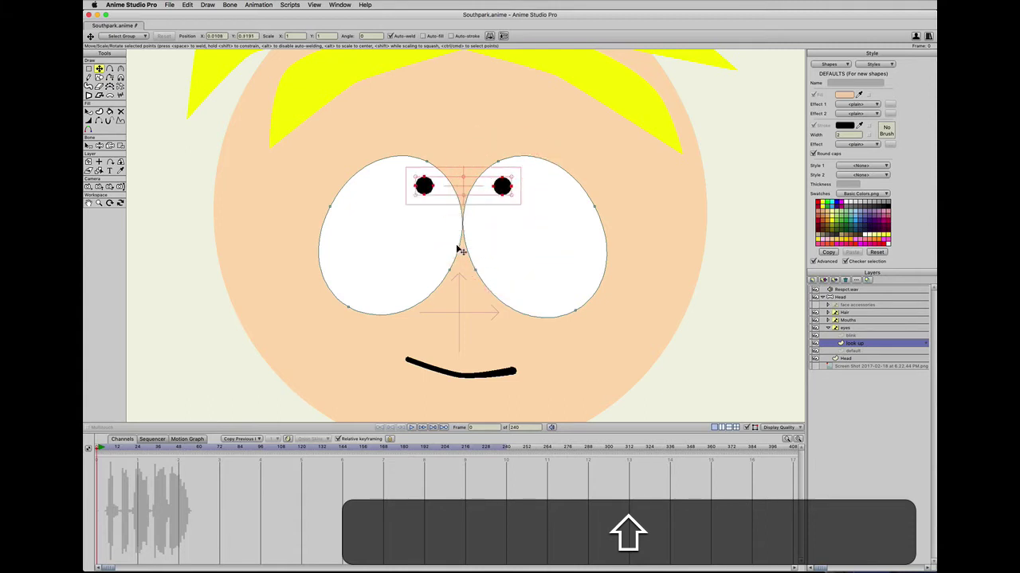
Spread the look up pupils apart by moving each one individually a little outward along the upper part of its eye.
scroll(460, 247, down, 5)
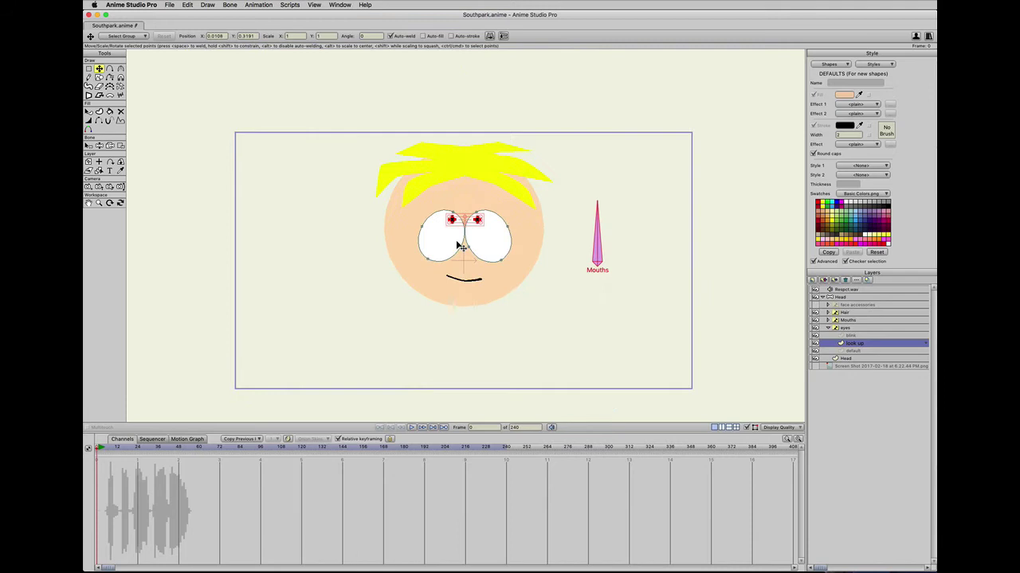
click(548, 250)
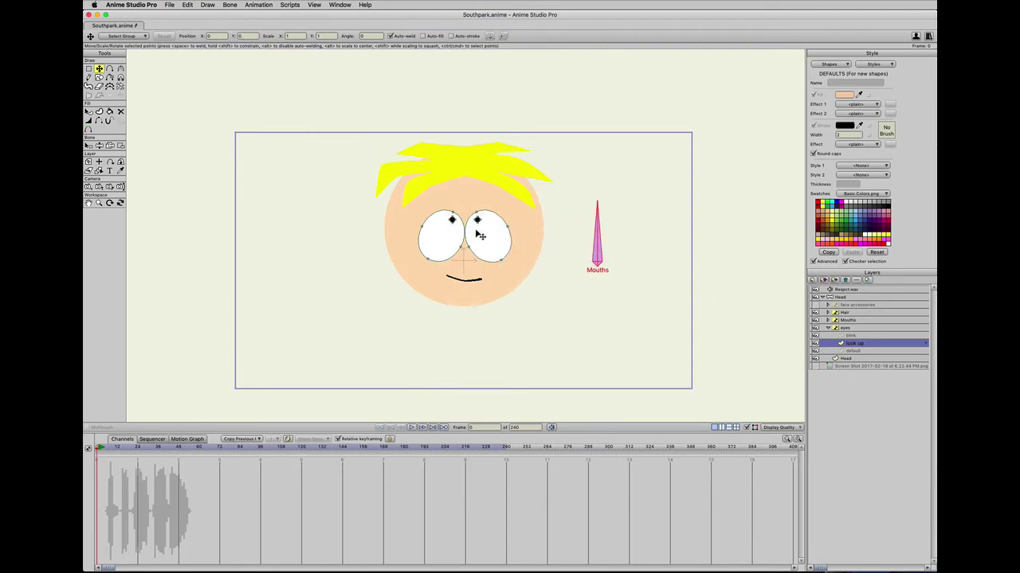
scroll(470, 259, up, 5)
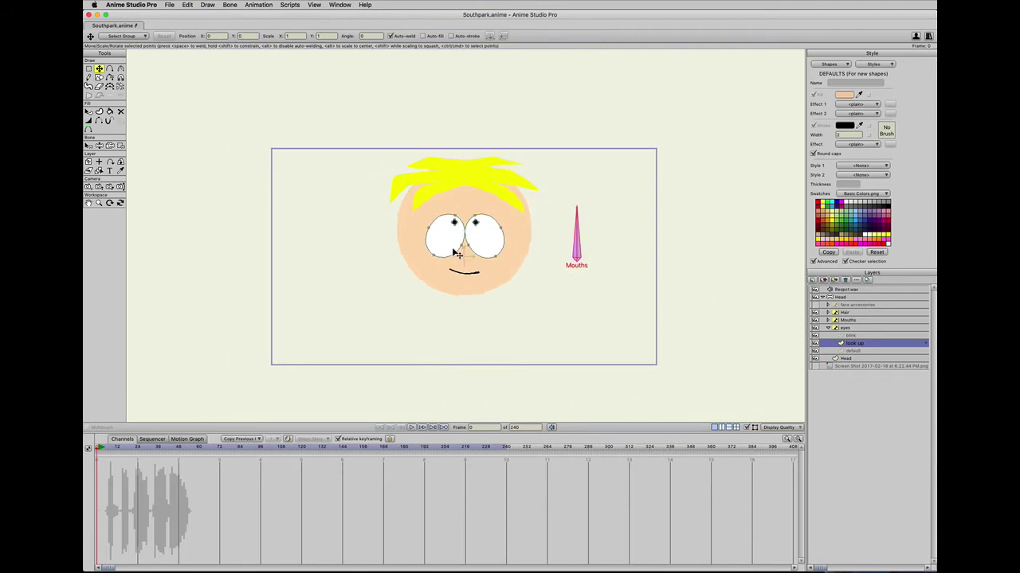
key(t)
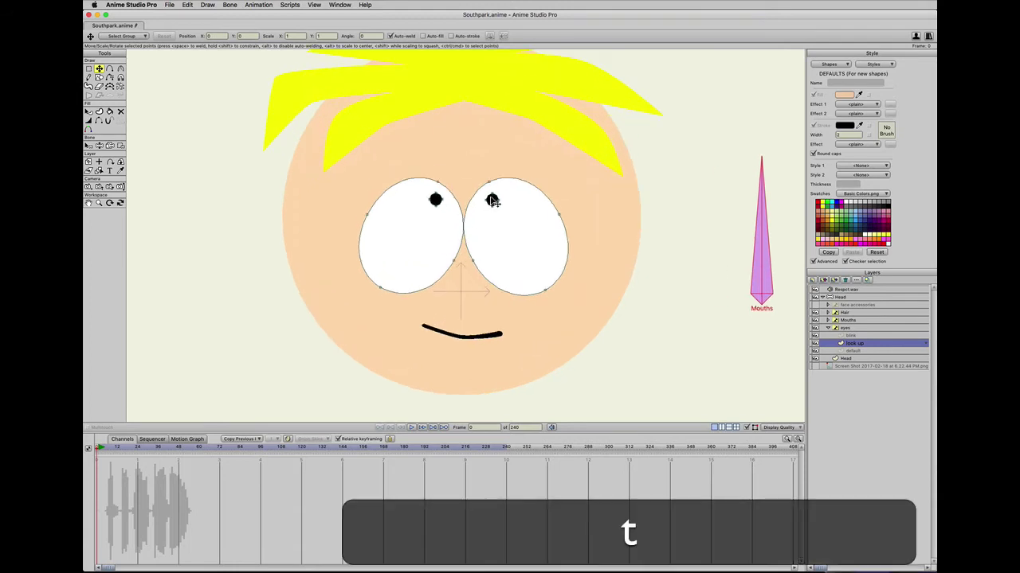
drag(488, 201, 514, 202)
mouse_move(440, 203)
mouse_down()
mouse_move(420, 204)
mouse_move(435, 200)
mouse_up()
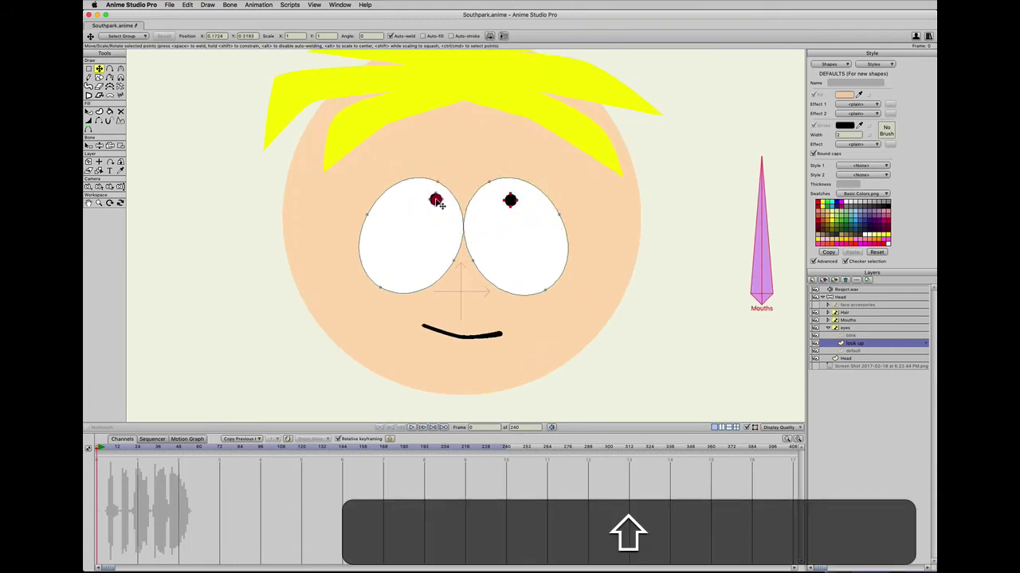
key(t)
click(437, 202)
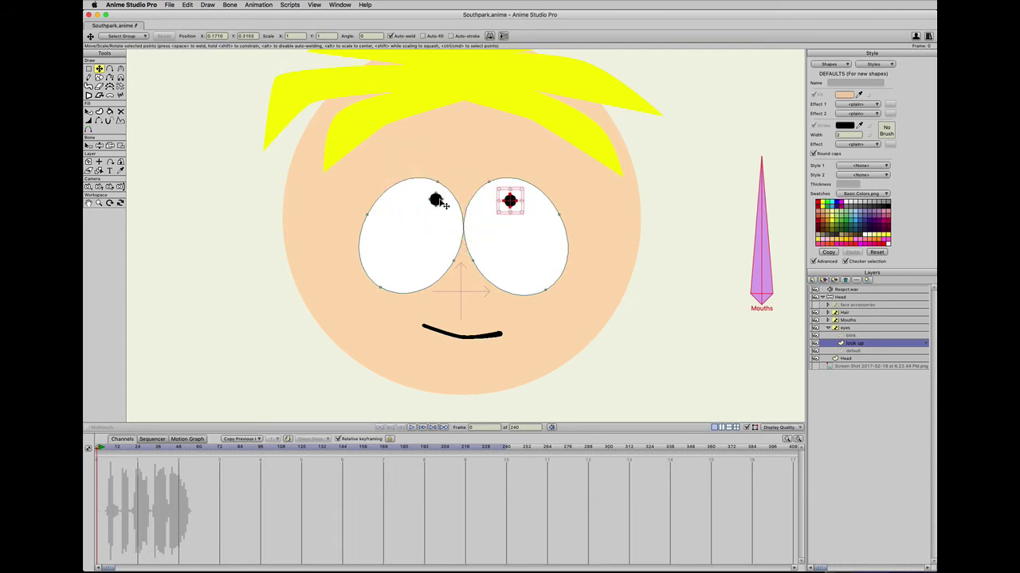
key(super+z)
drag(435, 198, 422, 200)
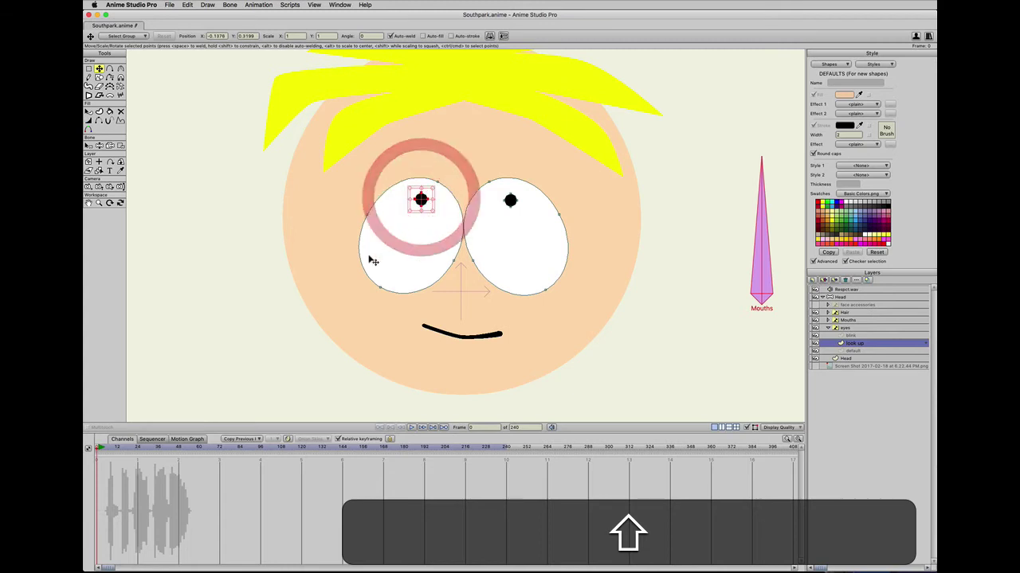
Deselect the pupils and render a preview of frame 0 to check the look up eyes, then close it.
scroll(371, 257, down, 3)
click(323, 274)
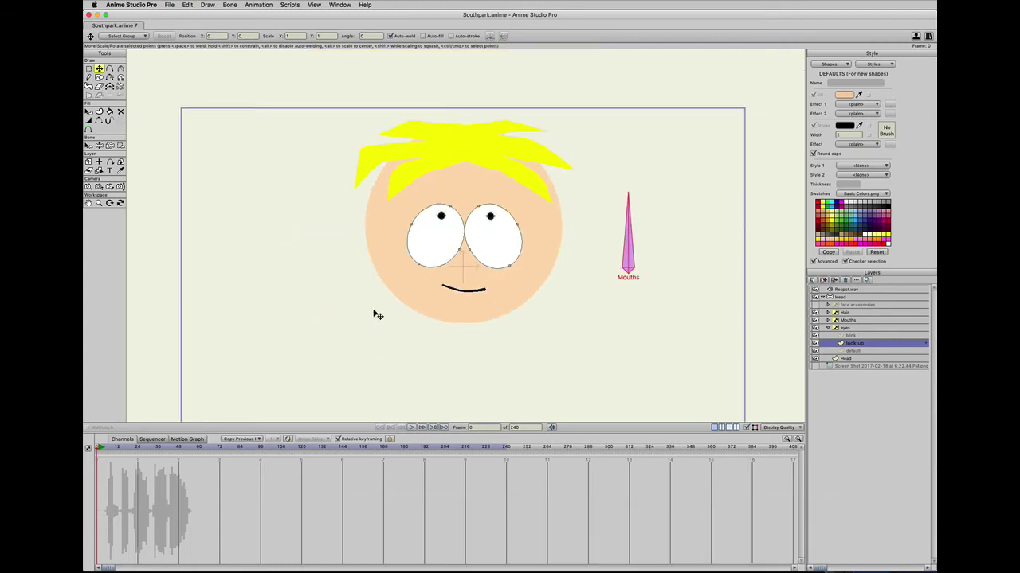
key(super+r)
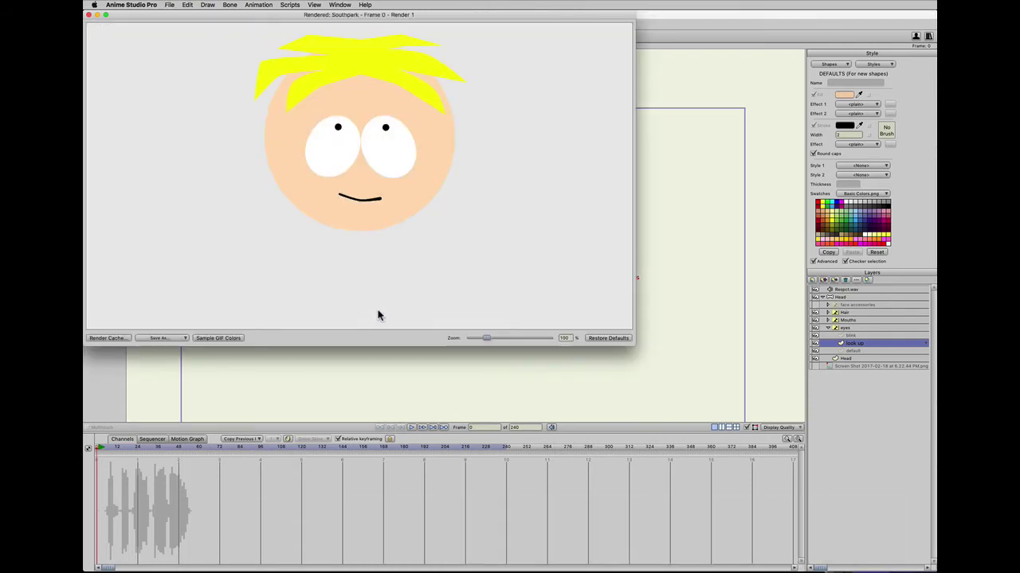
click(89, 14)
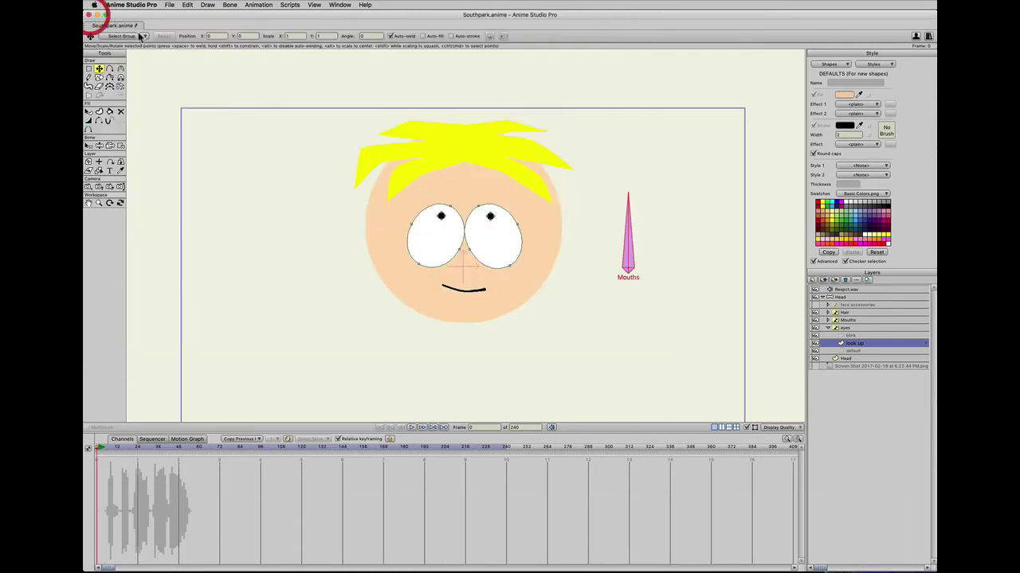
Duplicate the look up layer within the eyes group and name the copy "look down".
click(823, 279)
double_click(856, 343)
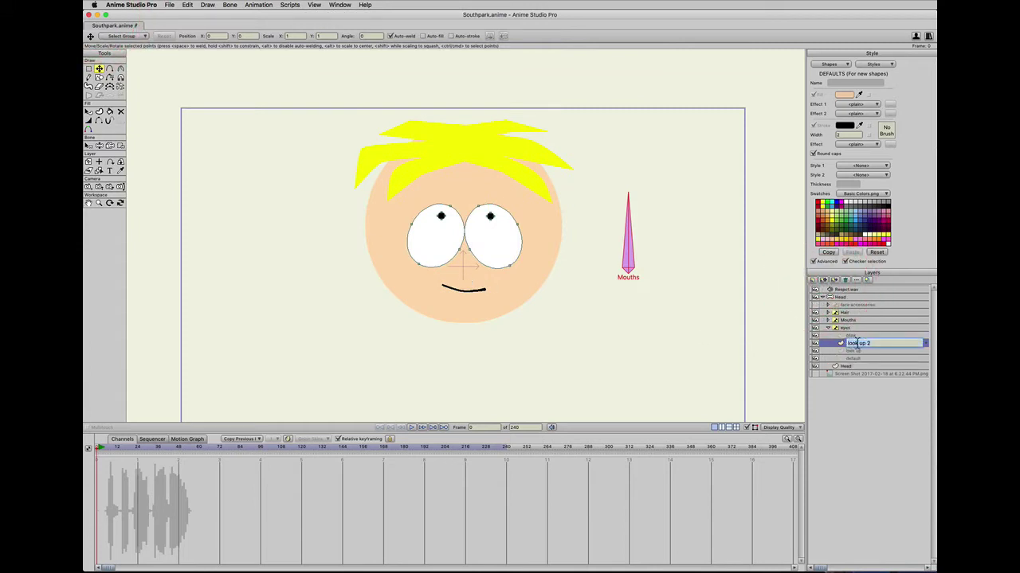
drag(857, 343, 886, 344)
key(BackSpace)
text(d)
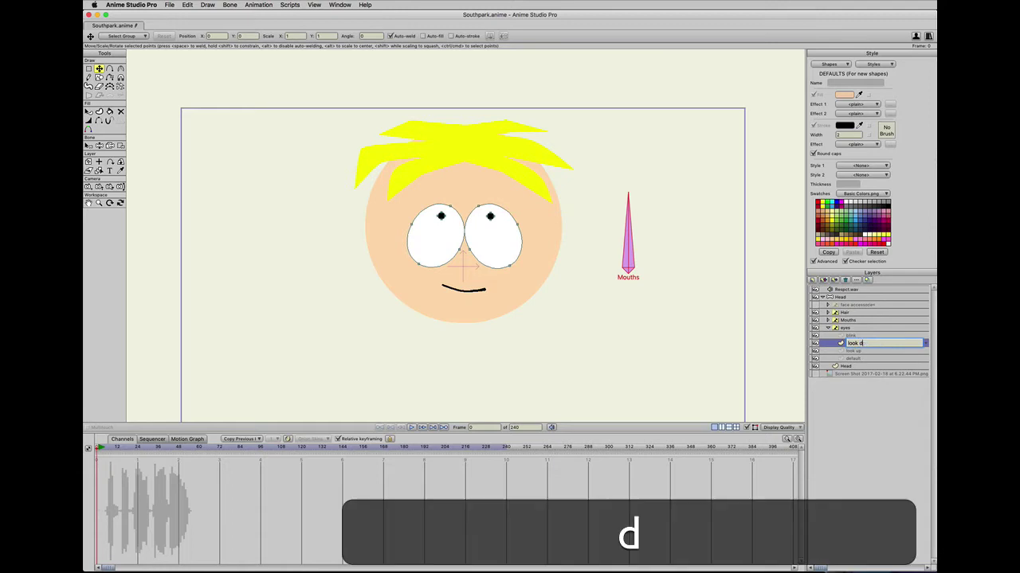
text(own)
key(Return)
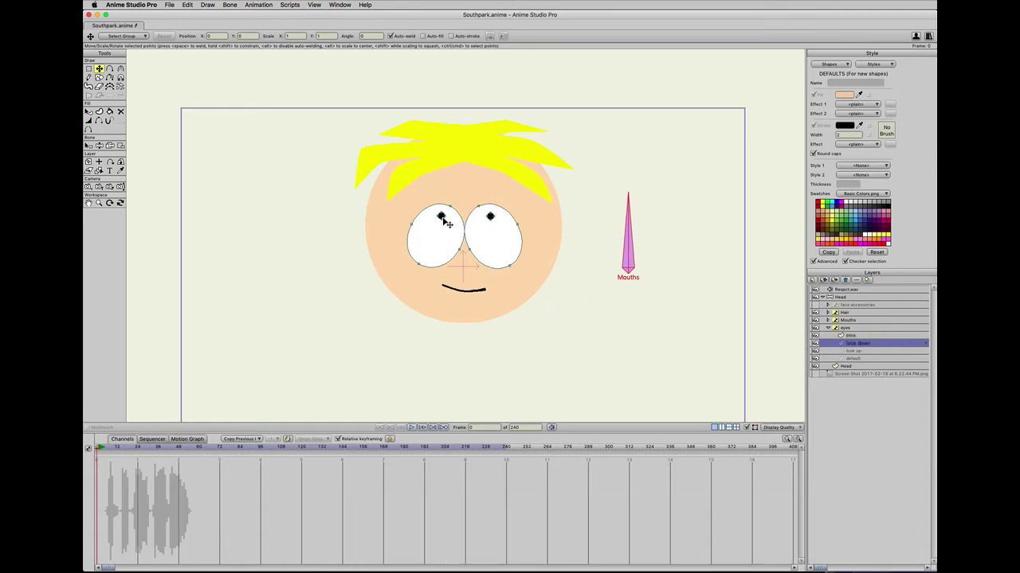
Select both pupils on the look down layer and move them together straight down near the lower edge of the eyes.
key(t)
scroll(442, 222, down, 2)
scroll(444, 223, up, 4)
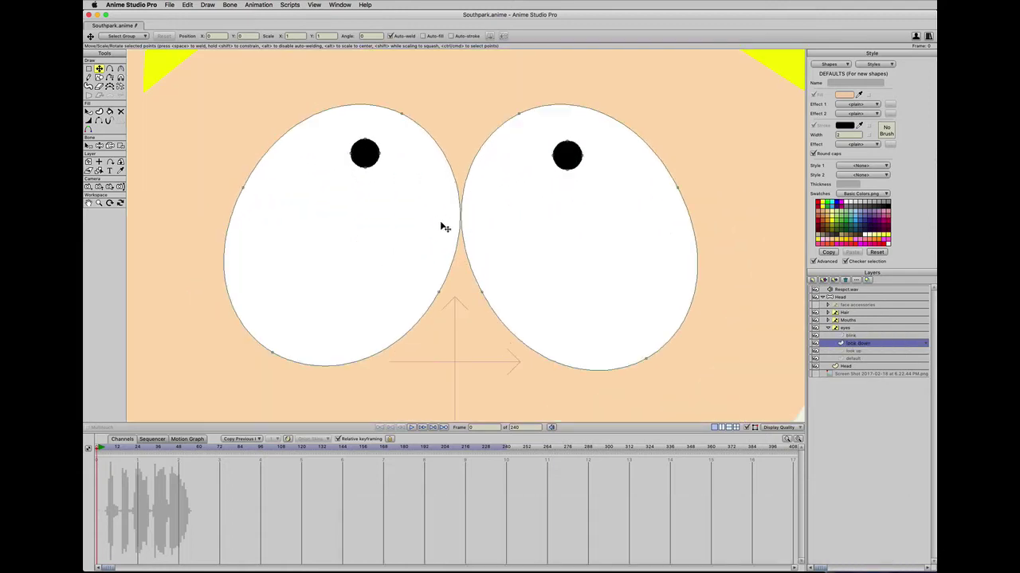
click(364, 157)
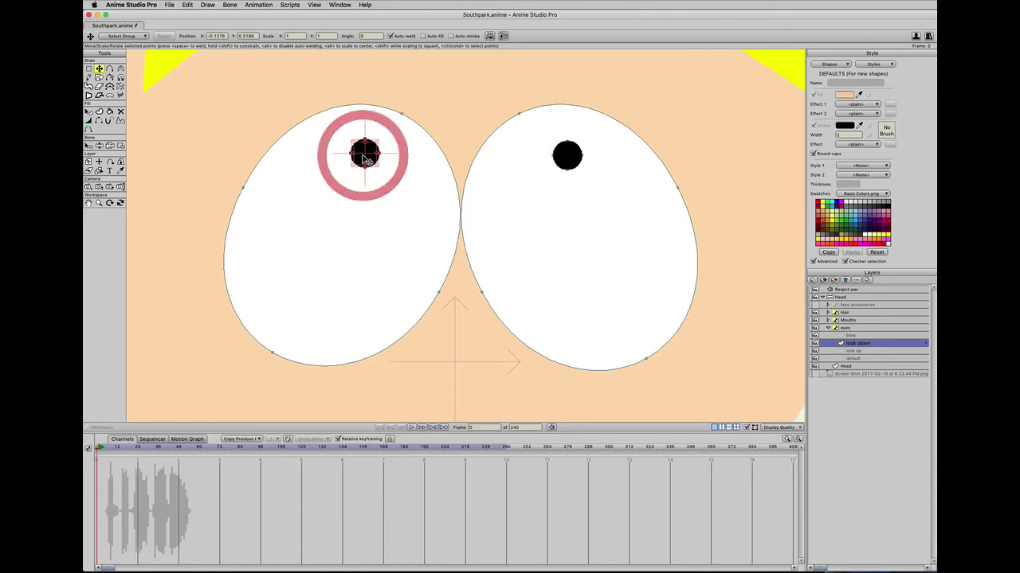
shift+click(566, 163)
drag(570, 170, 563, 336)
scroll(563, 335, down, 3)
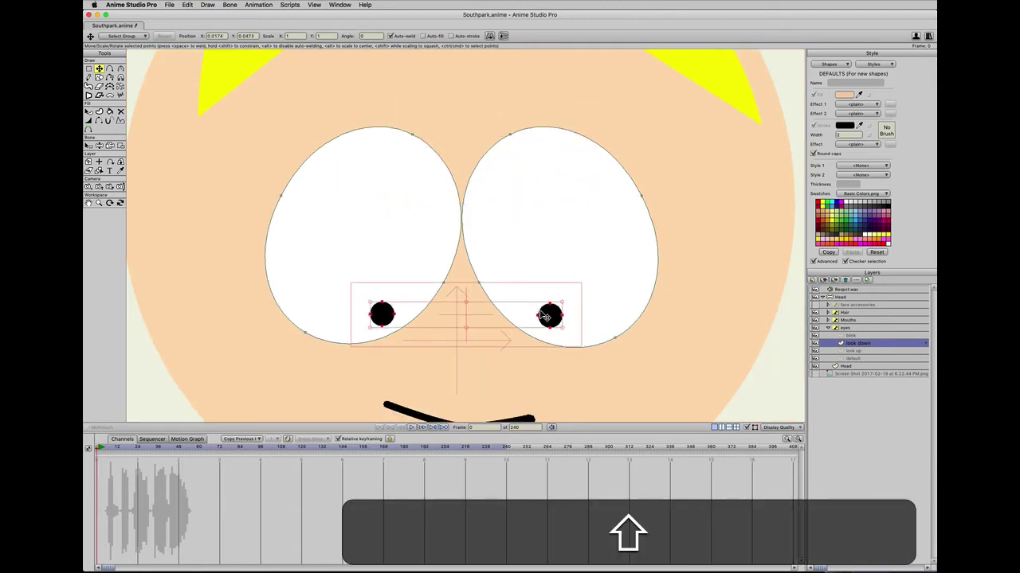
click(723, 314)
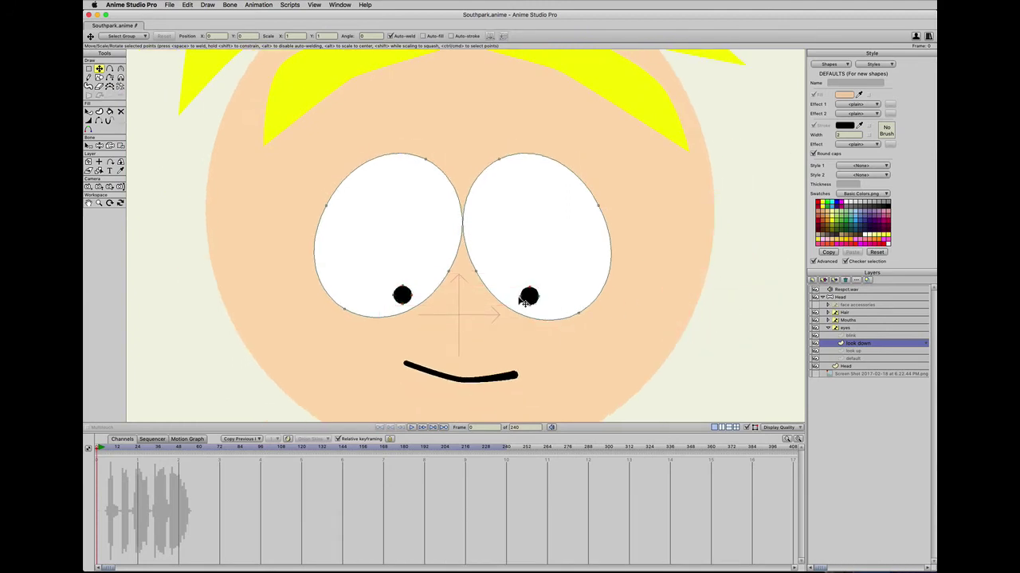
scroll(523, 301, down, 3)
scroll(524, 301, up, 2)
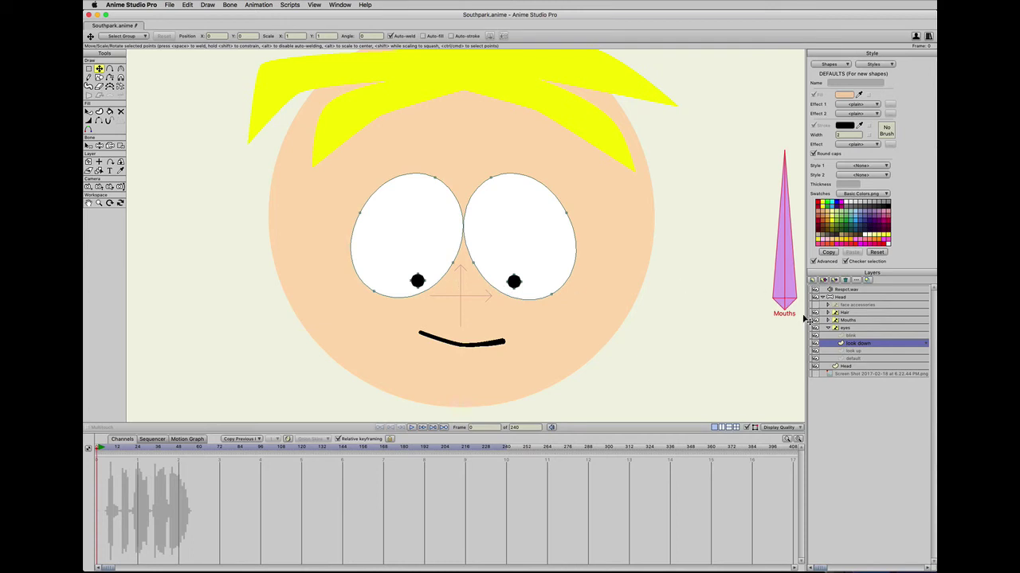
Duplicate the look down layer and name the copy "look right".
click(823, 280)
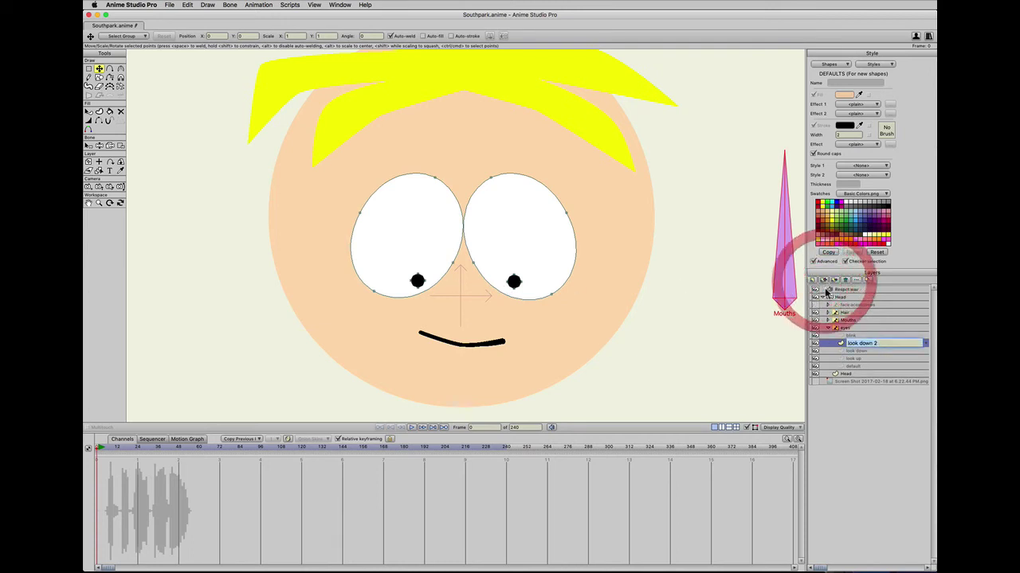
text(look right)
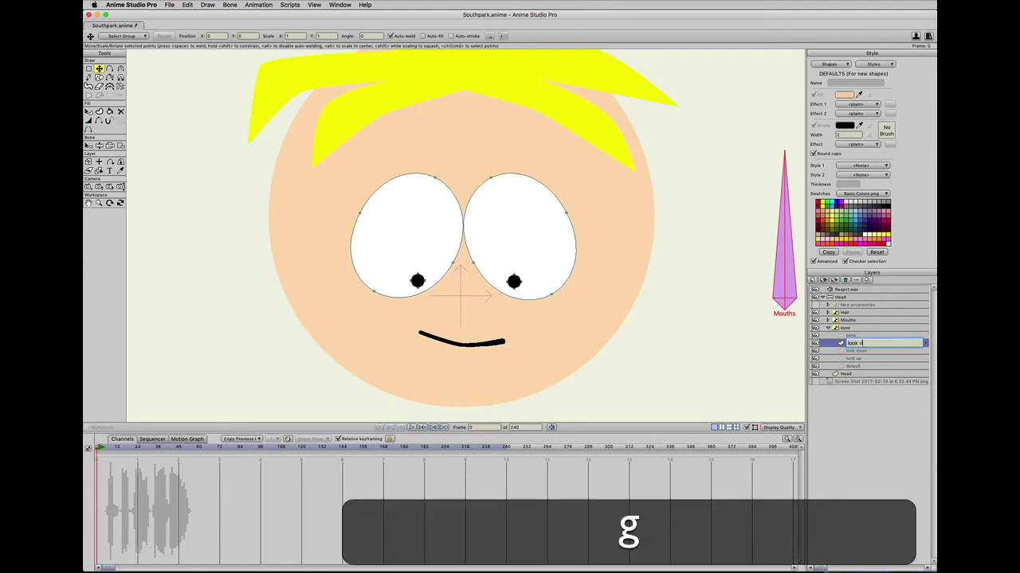
key(Return)
Select both pupils on the look right layer and move them together to mid-eye height, shifted toward the right side of the eyes.
key(t)
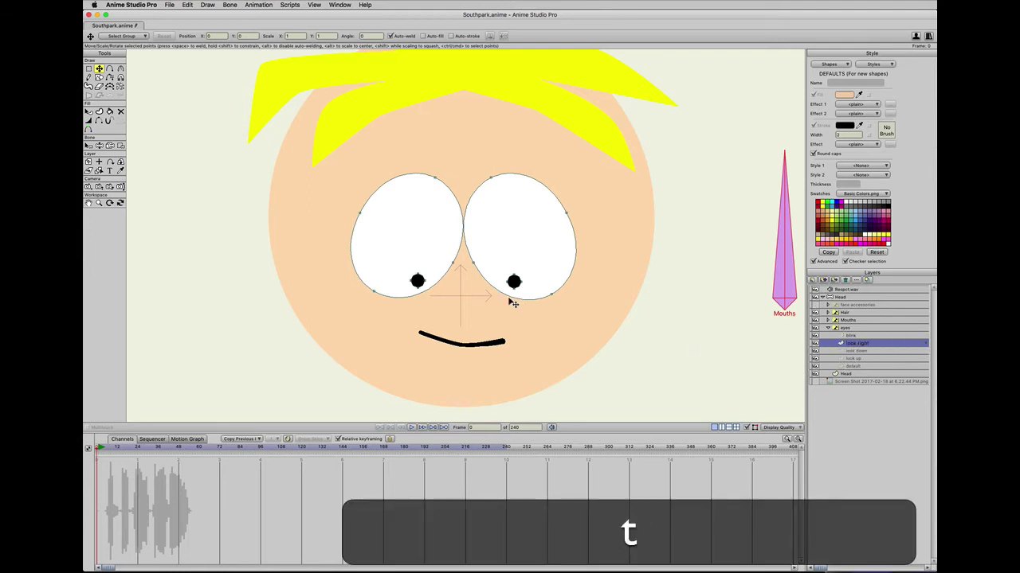
click(416, 279)
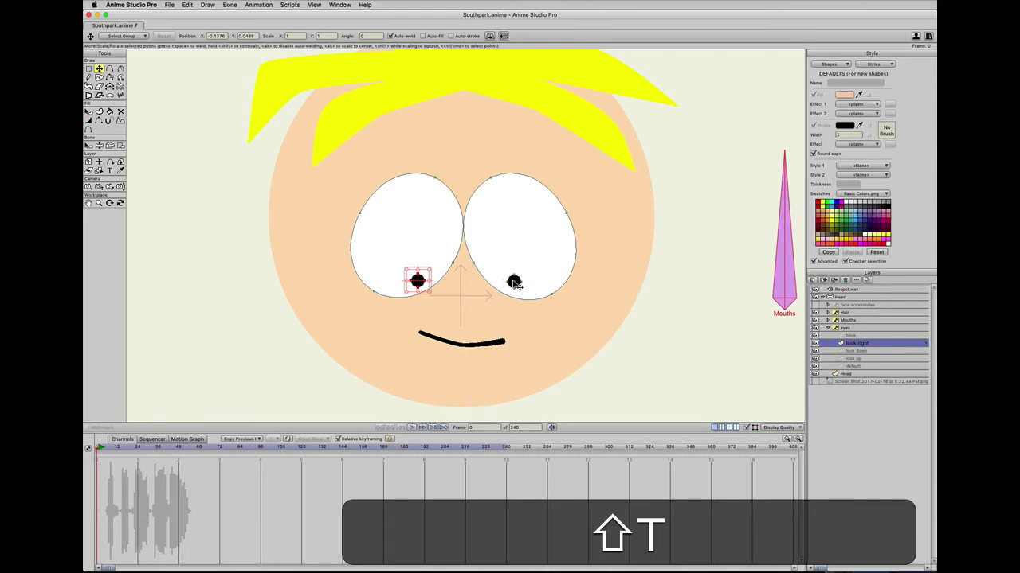
shift+click(514, 281)
drag(515, 285, 546, 237)
Duplicate the look right layer and name the copy "look left".
click(825, 280)
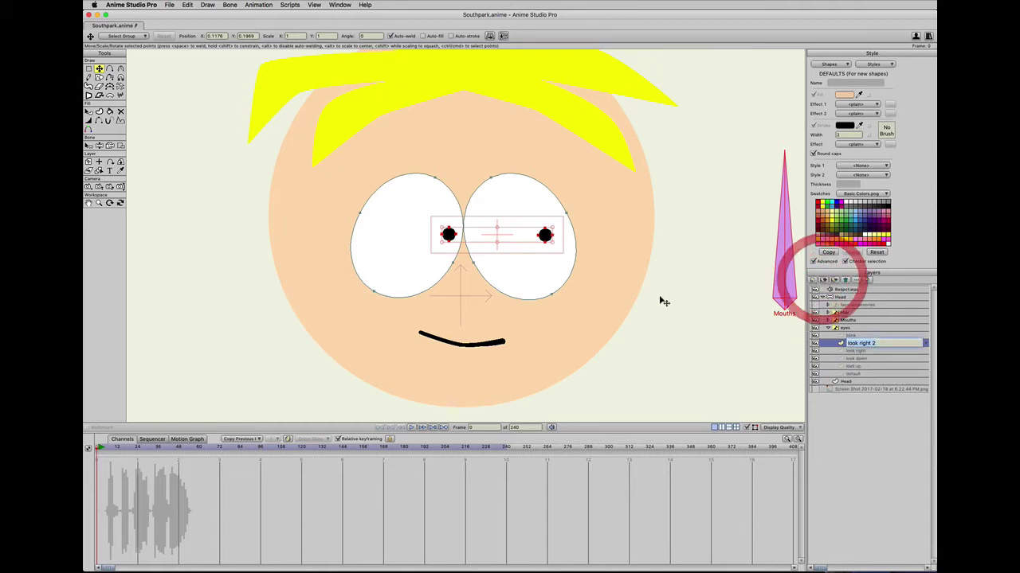
text(loo)
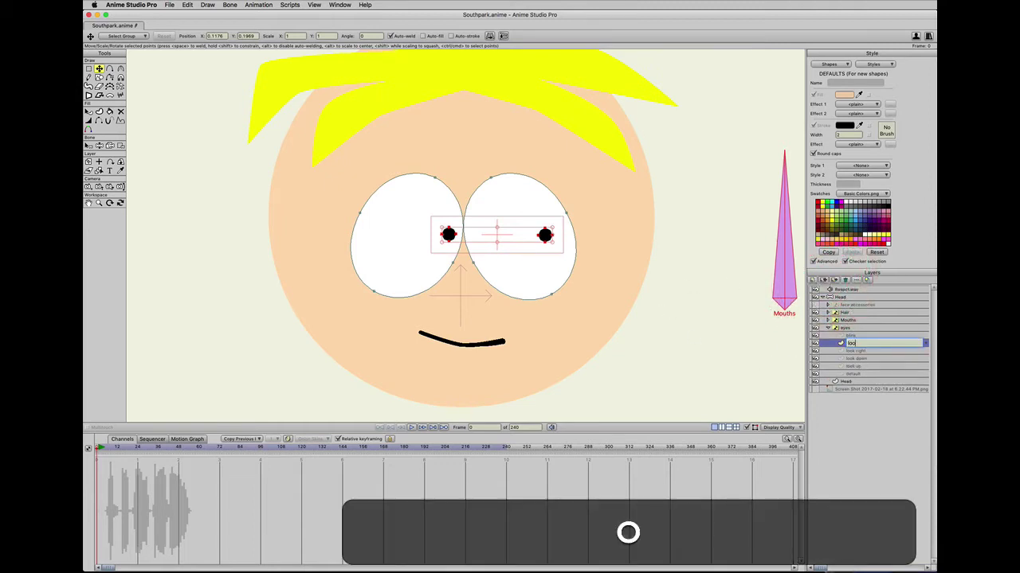
text(k left)
key(Return)
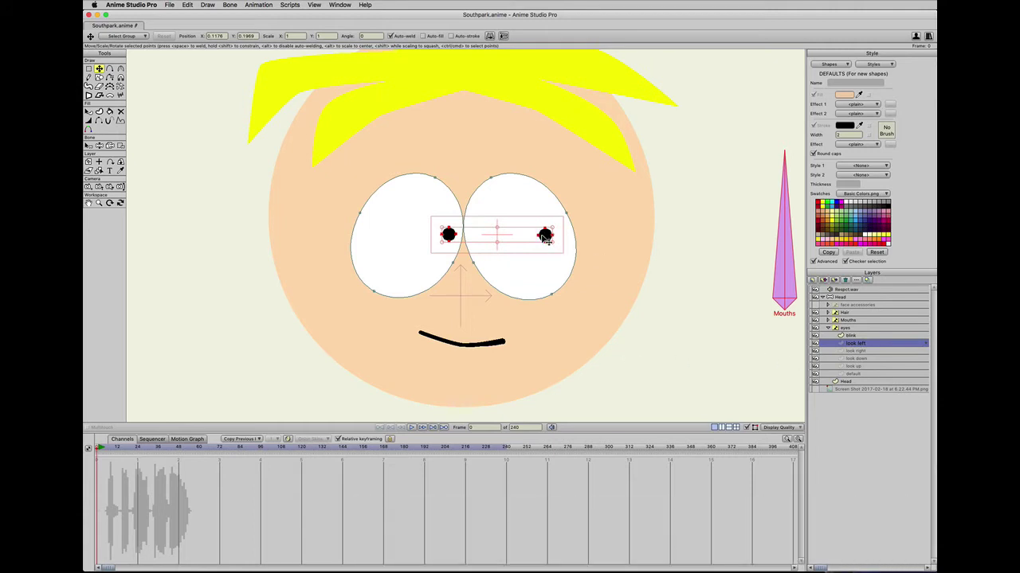
drag(555, 247, 517, 241)
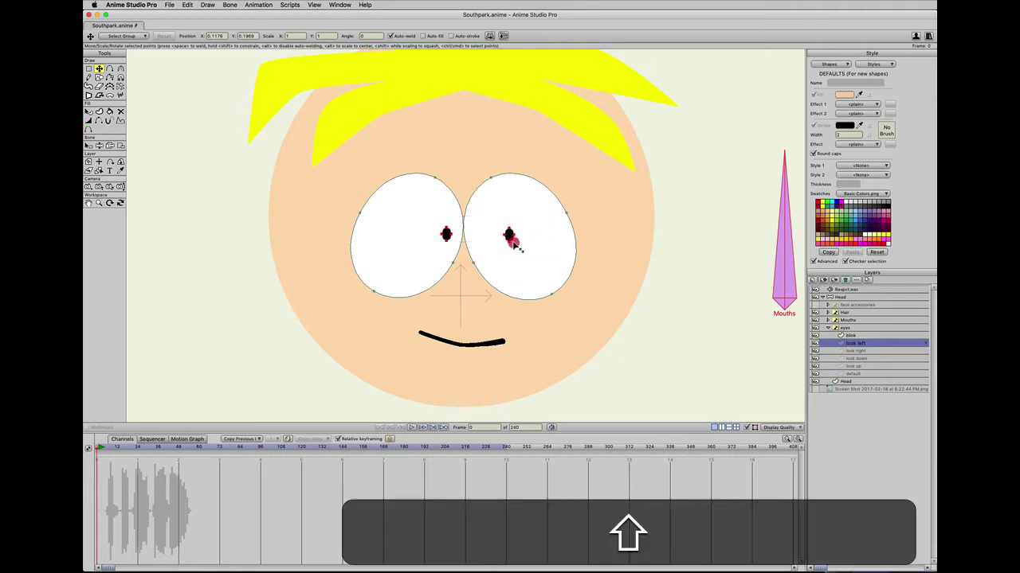
key(super+shift+z)
key(super+z)
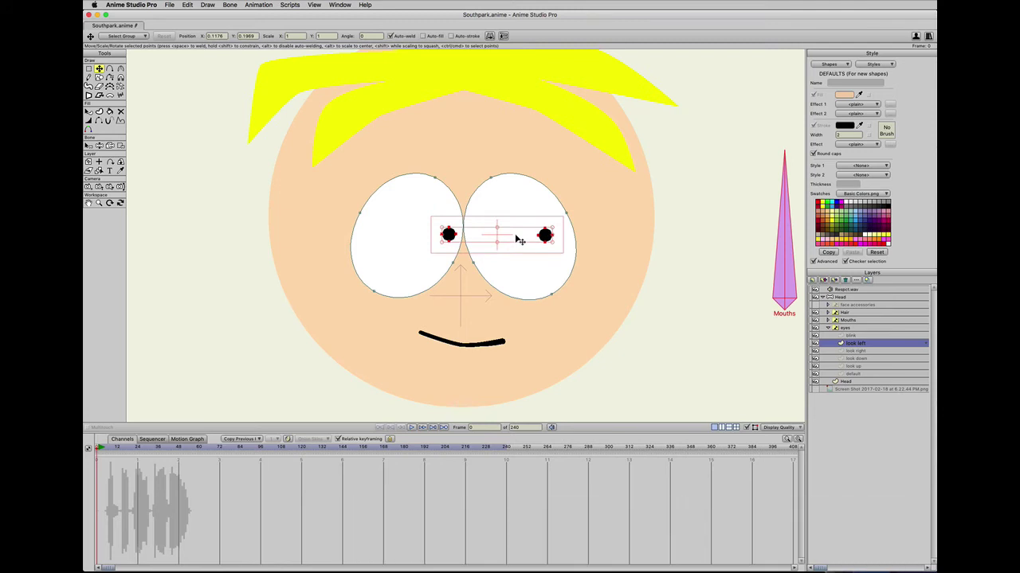
Move both pupils on the look left layer horizontally toward the left side of the eyes and deselect them.
drag(522, 241, 450, 238)
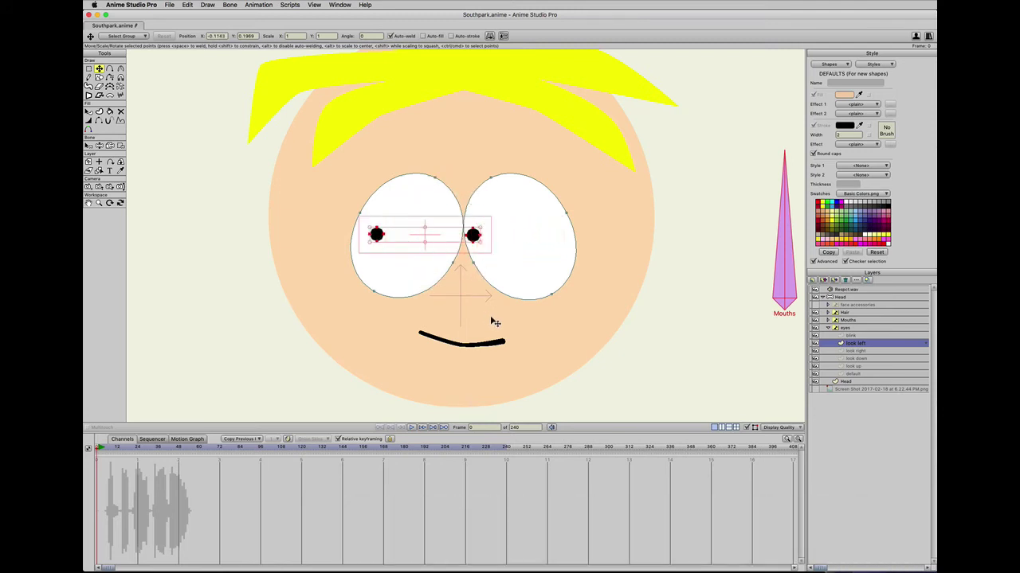
click(677, 387)
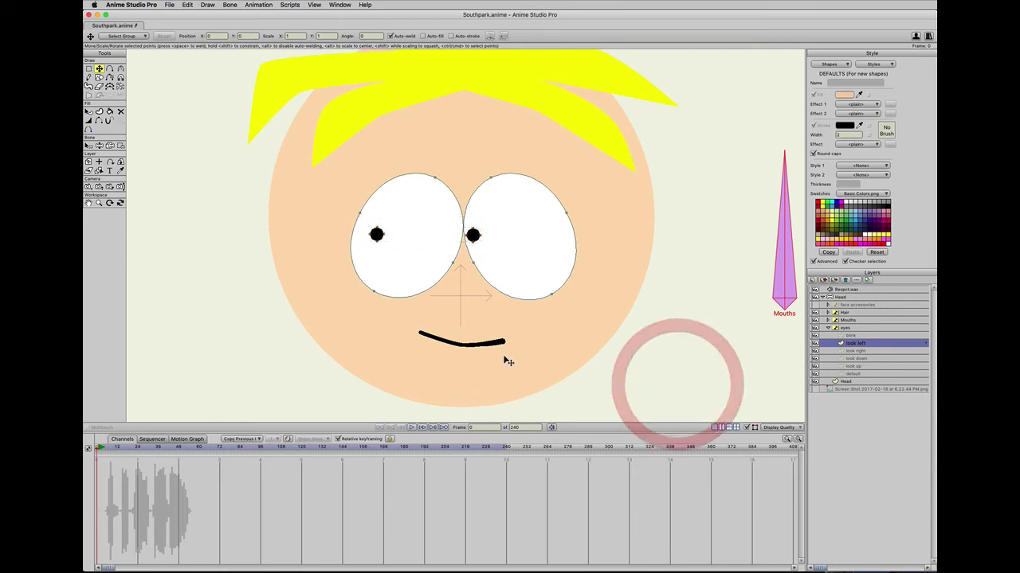
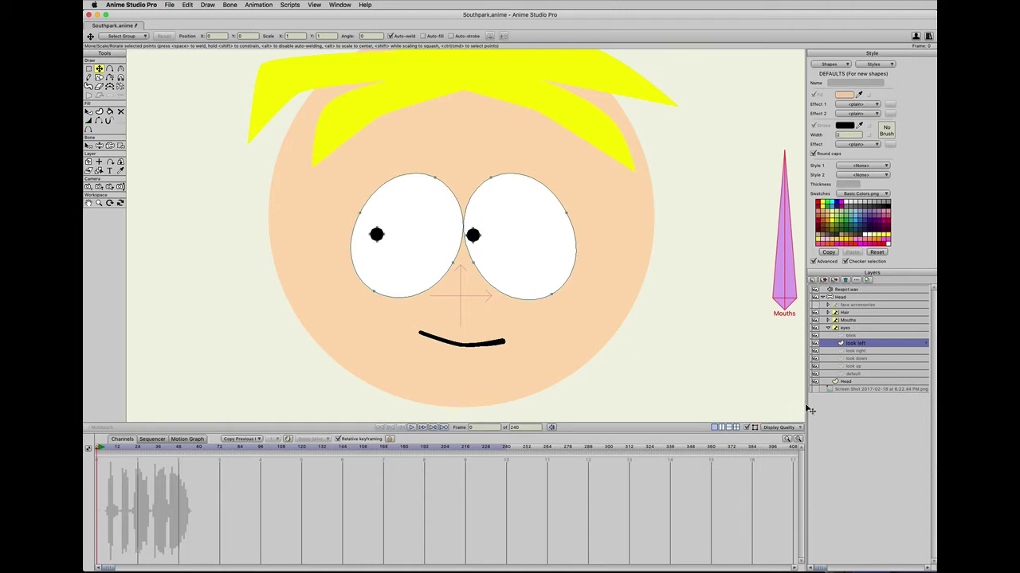
On the blink layer, select the upper points of both eye outlines together with the eyelid lines and copy them.
click(829, 330)
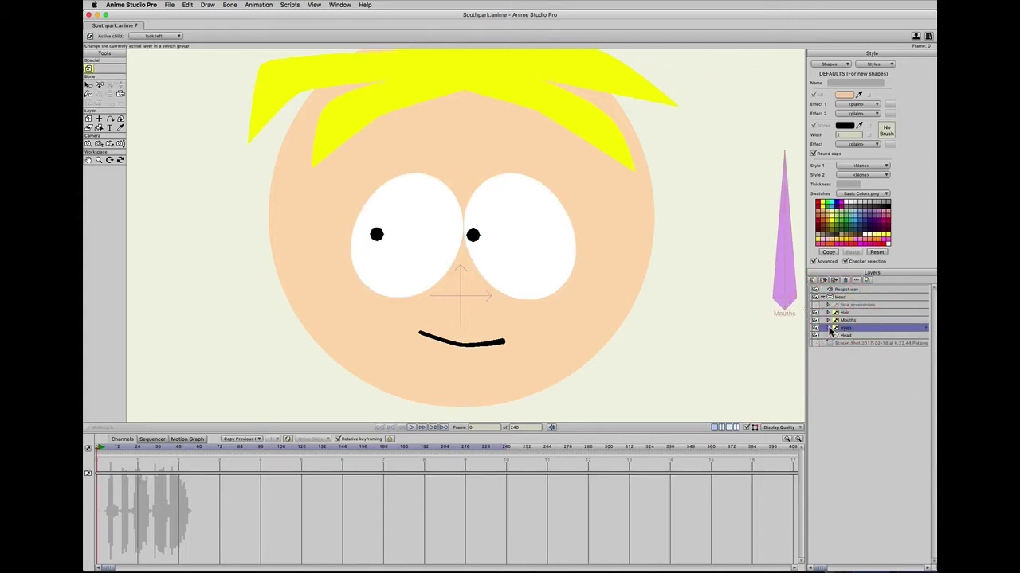
click(830, 329)
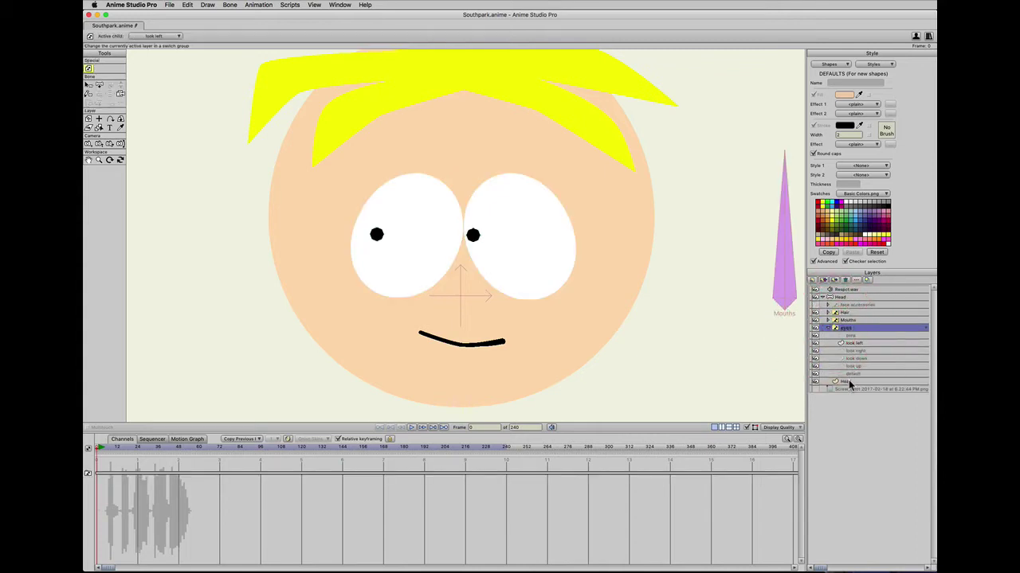
click(850, 336)
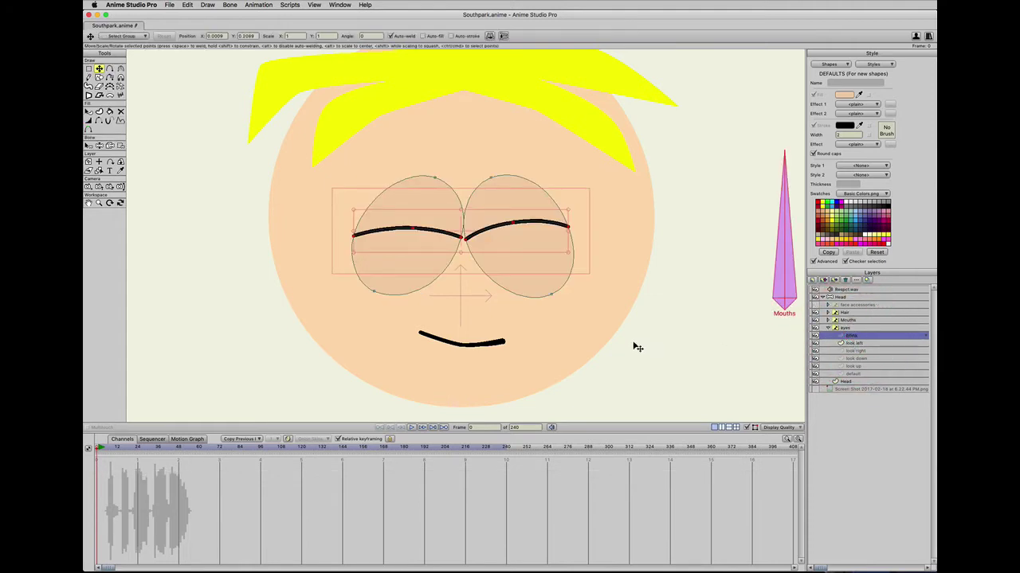
key(g)
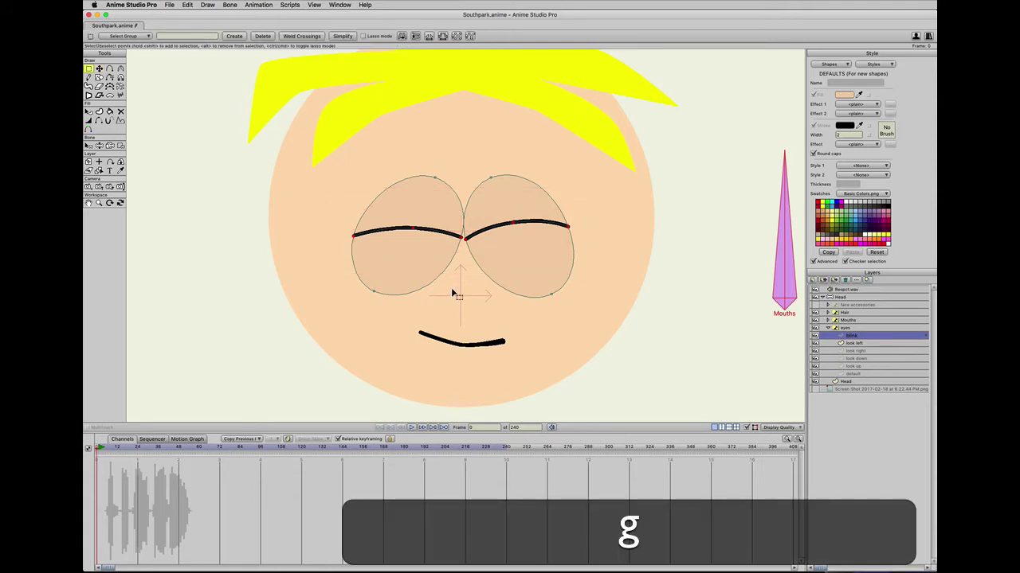
drag(374, 163, 629, 282)
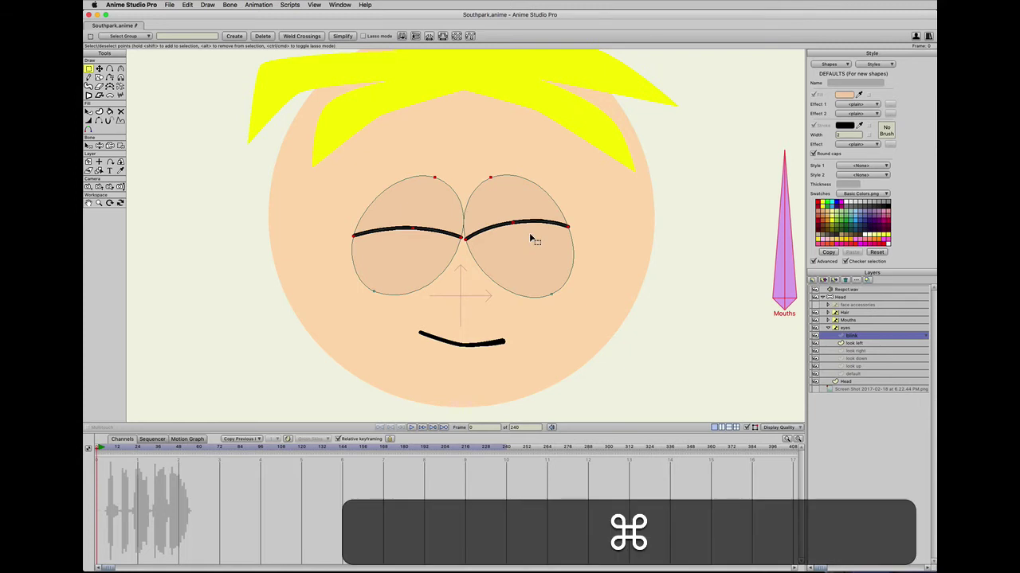
key(super+c)
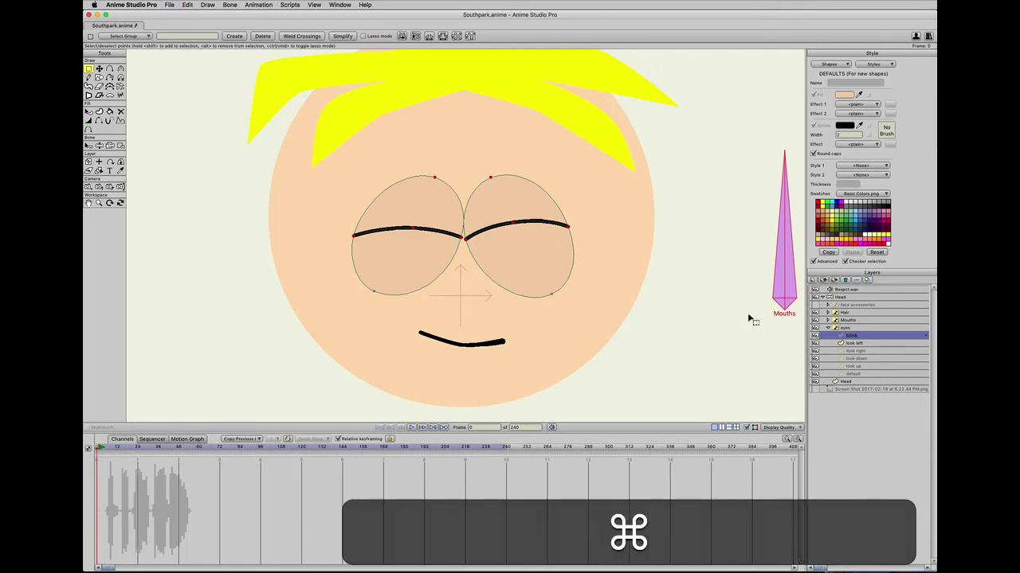
Add a vector layer named "eye lids half closed" above the eyes group and paste the copied eyelid outlines into it.
click(829, 328)
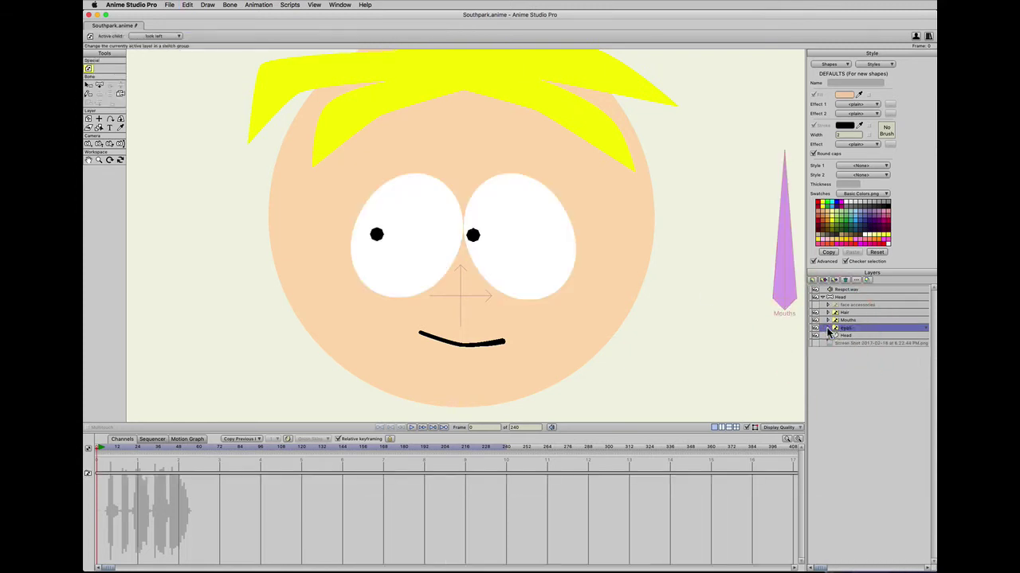
click(813, 282)
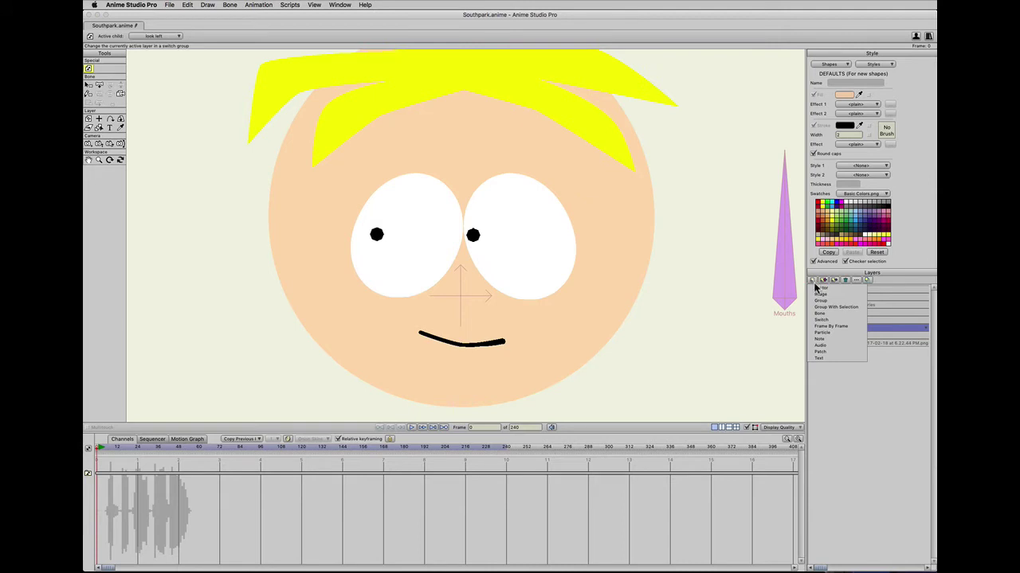
click(817, 287)
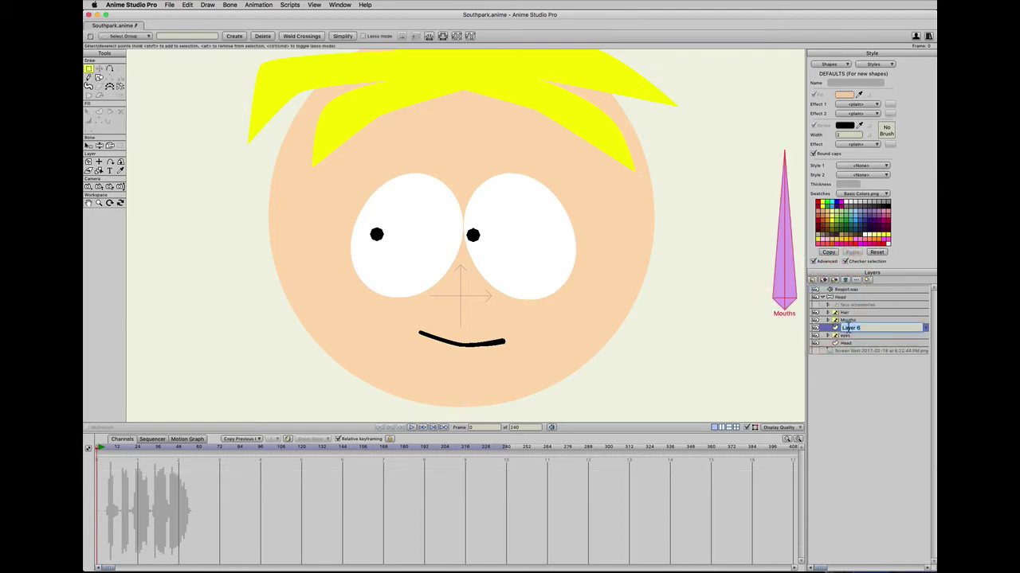
text(eyel)
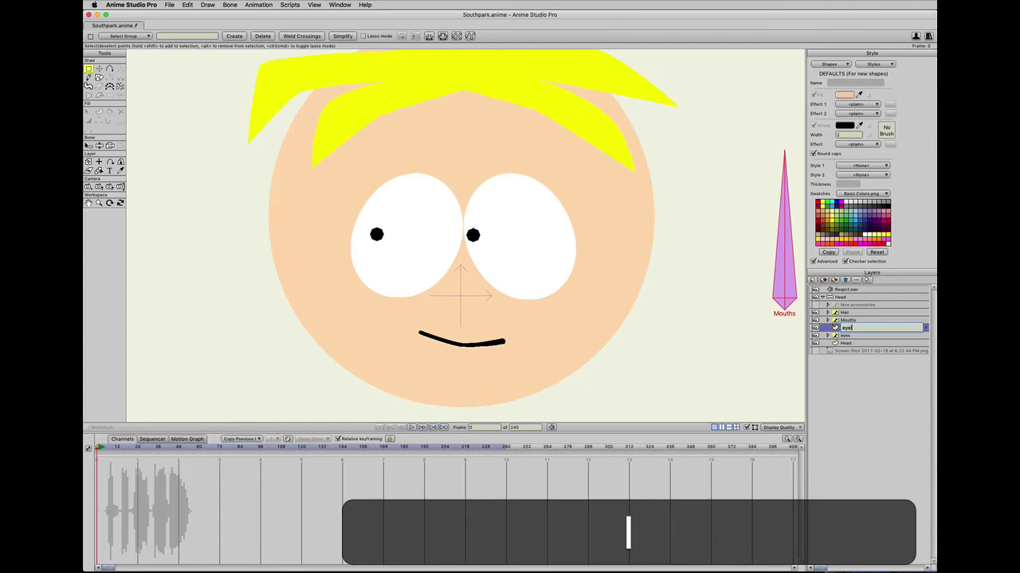
text( lids ha)
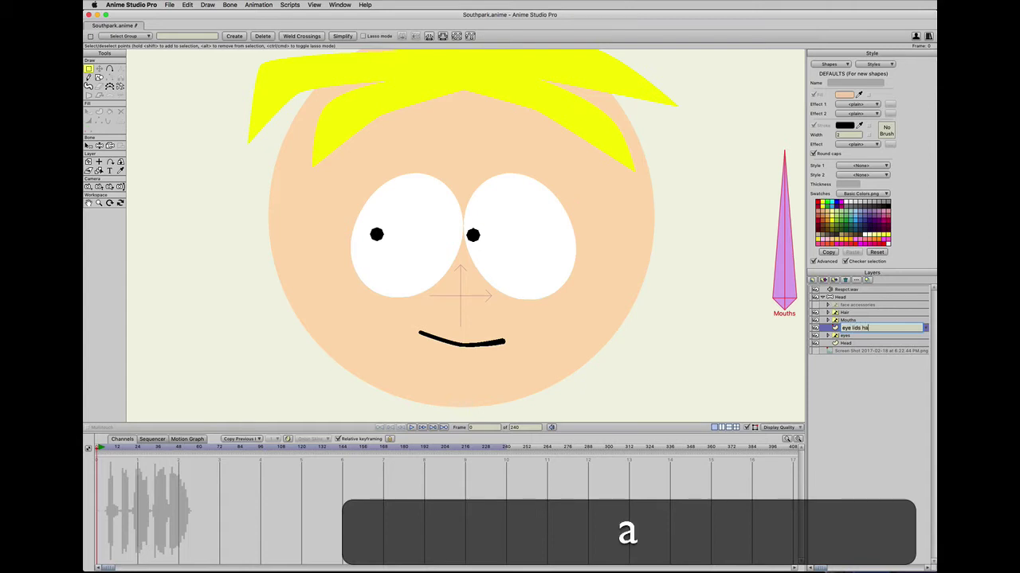
text(lf closed)
key(Return)
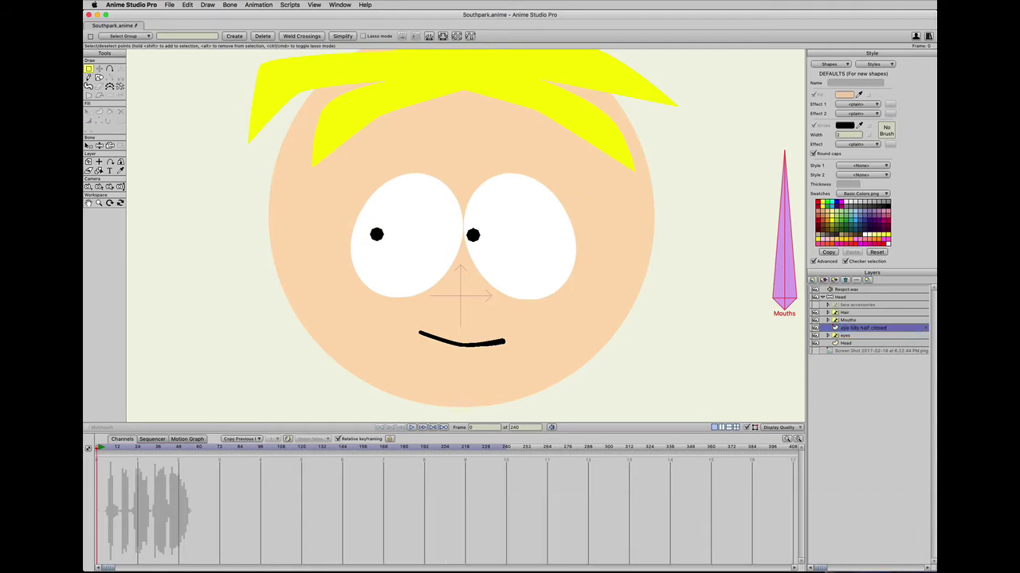
key(super)
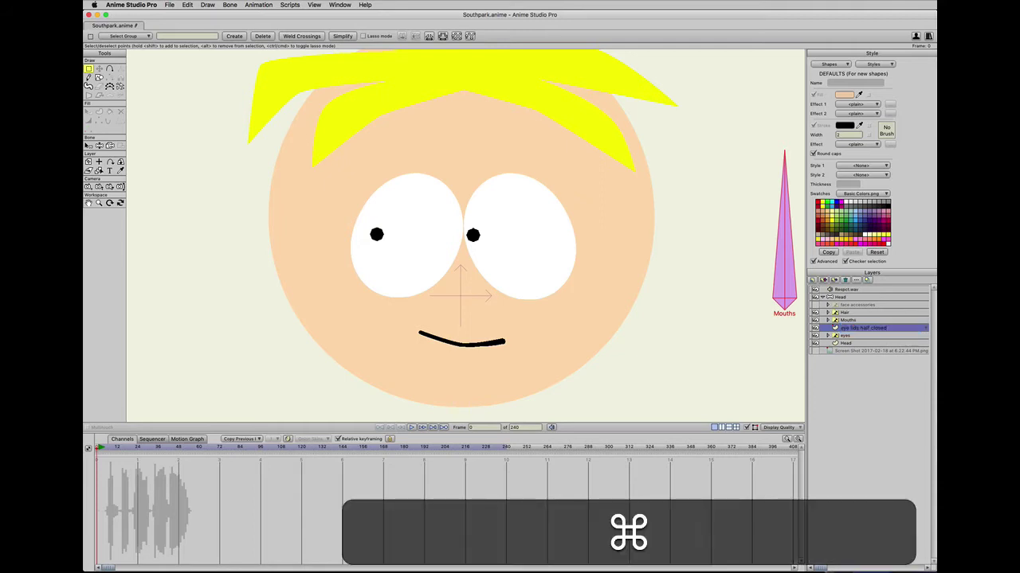
key(super+v)
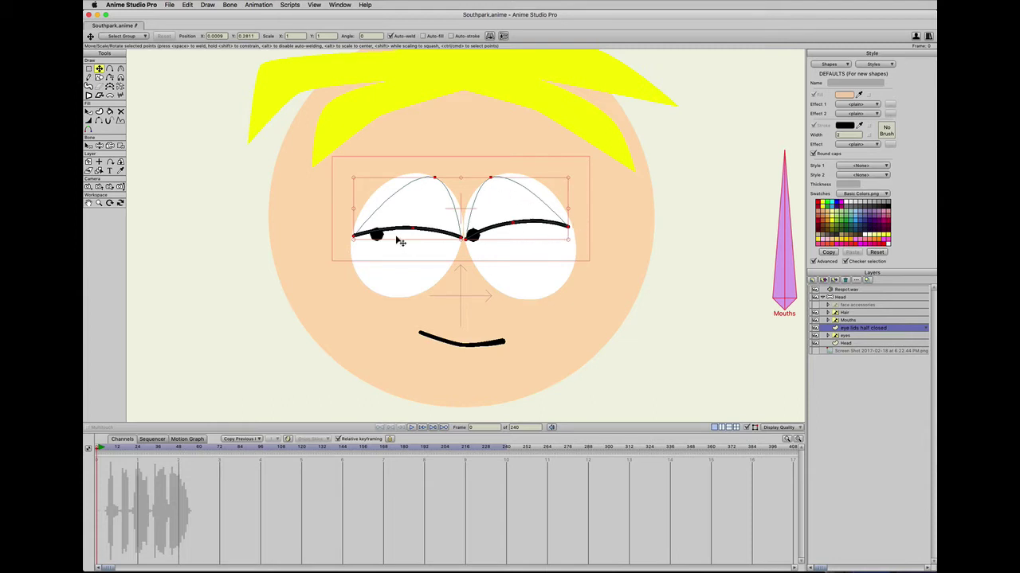
Adjust the corner points, top point and curvature of the right eyelid outline so it follows the right eye's upper edge.
key(t)
click(570, 229)
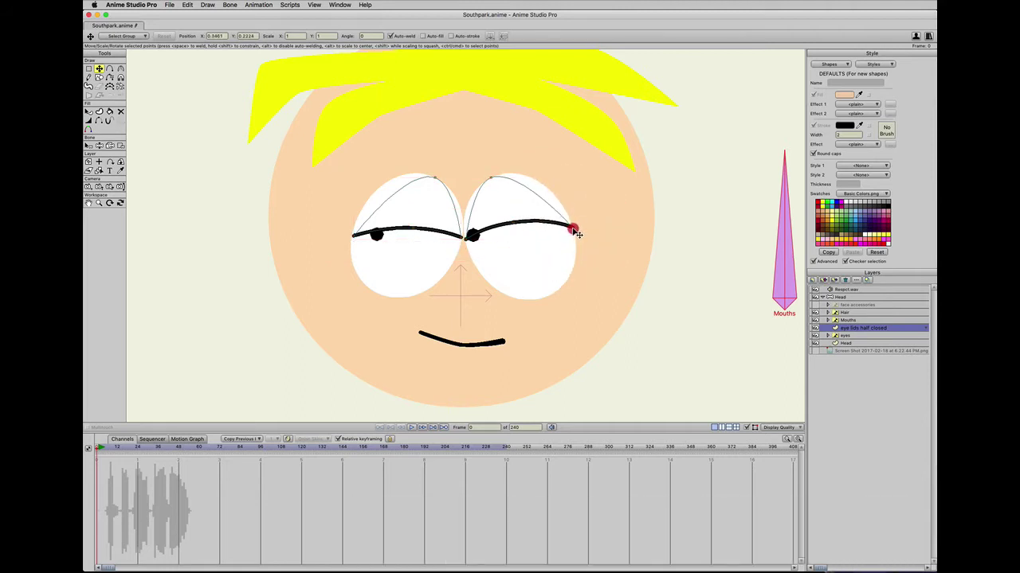
click(465, 237)
key(c)
drag(489, 177, 674, 186)
key(t)
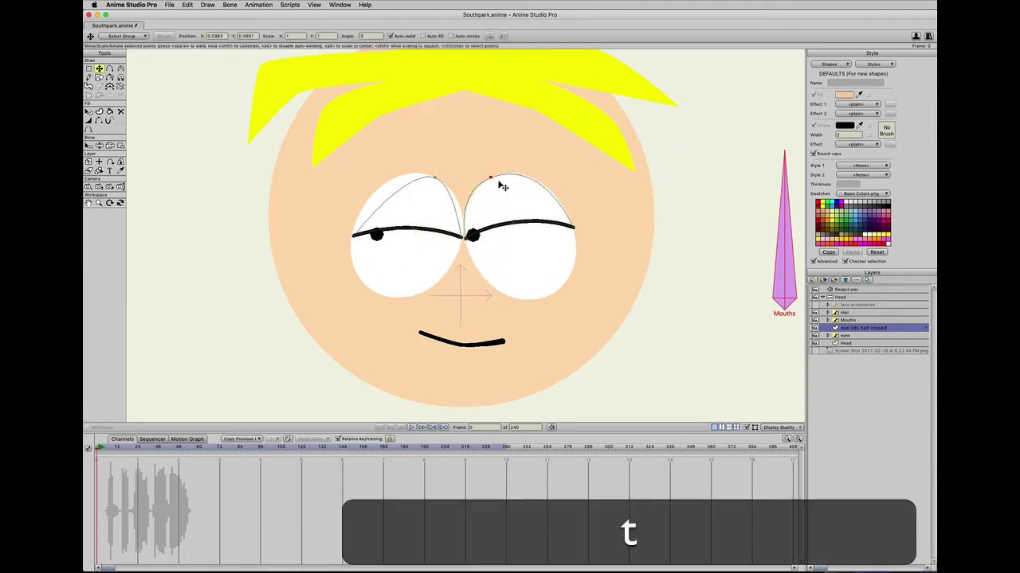
drag(490, 178, 492, 171)
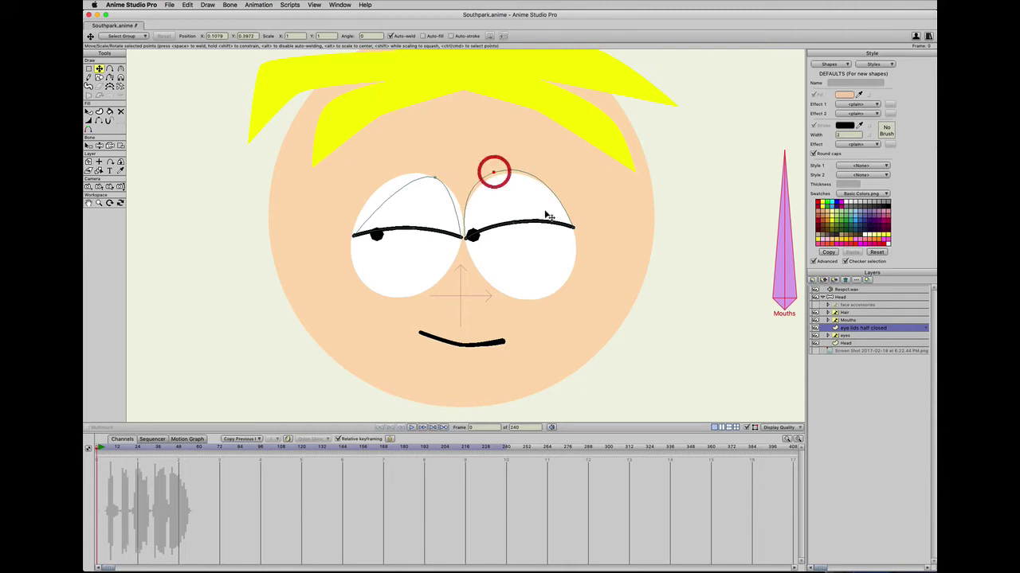
click(574, 229)
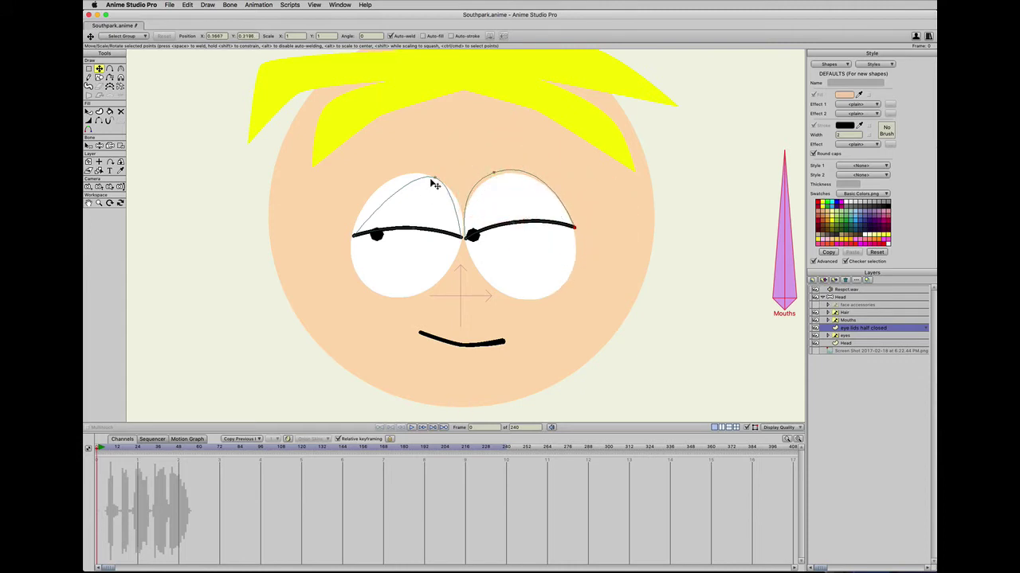
Round the top of the left eyelid outline and move its outer corner so it follows the left eye's upper edge.
key(c)
drag(435, 182, 504, 184)
key(t)
click(352, 236)
key(c)
click(500, 182)
key(t)
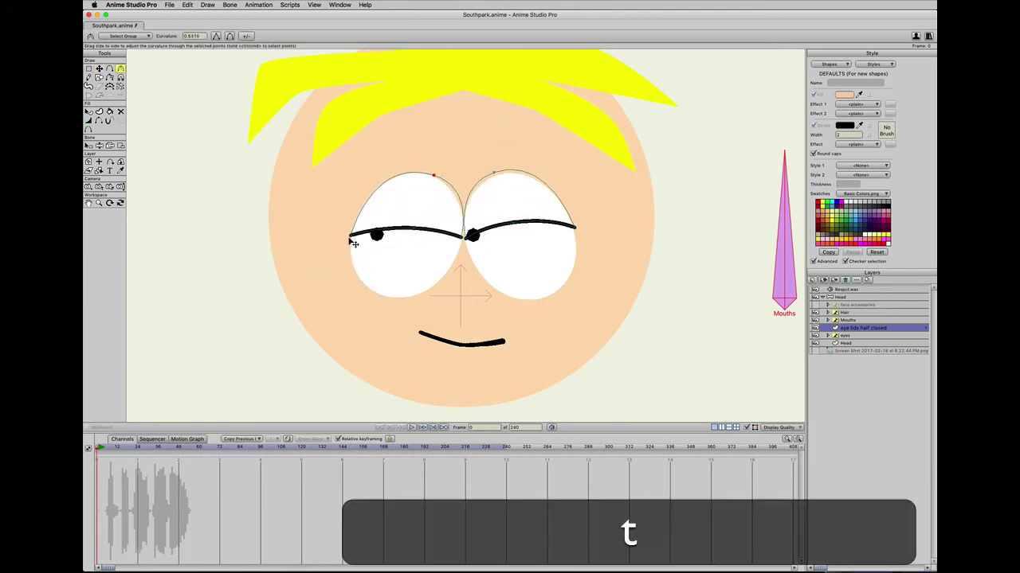
click(350, 237)
click(353, 236)
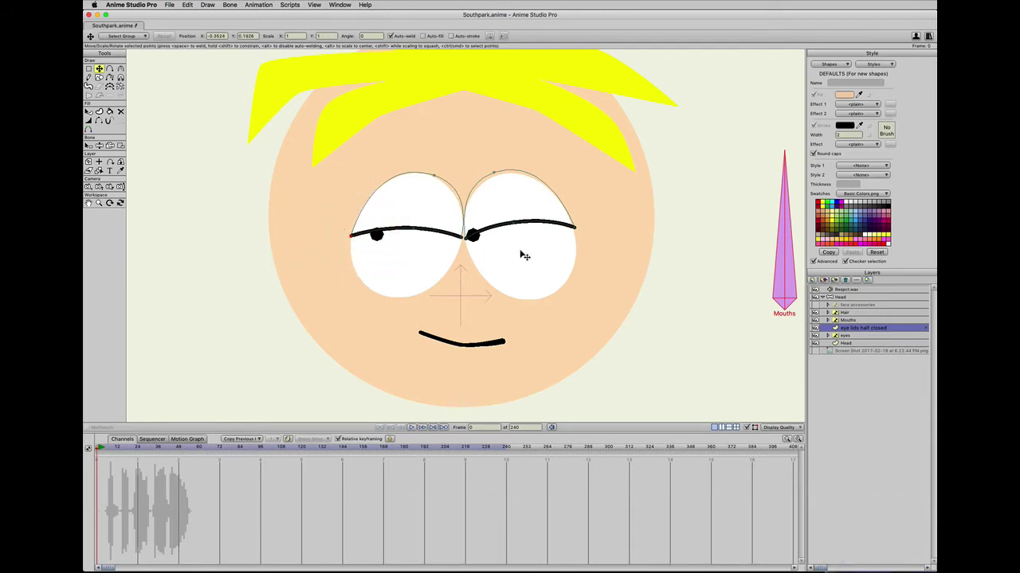
Copy the style of the right eyelid's fill shape on the blink layer and return to the eye lids half closed layer.
click(827, 336)
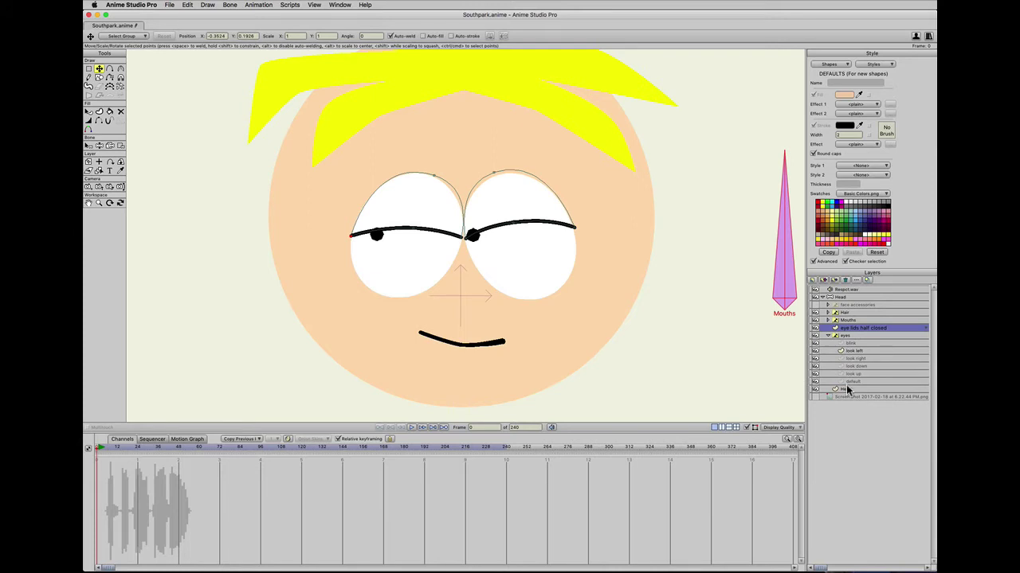
click(850, 344)
key(q)
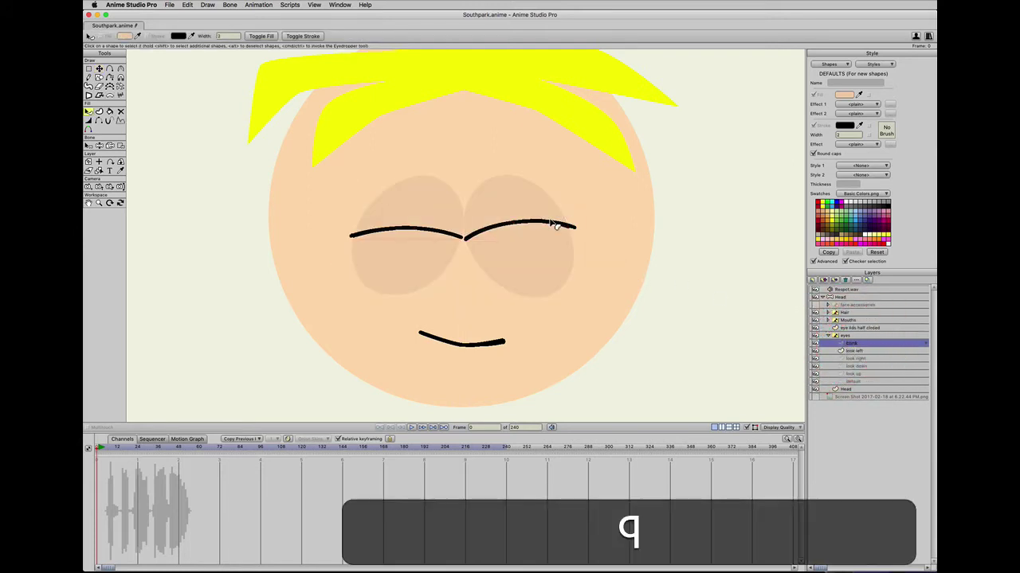
click(513, 200)
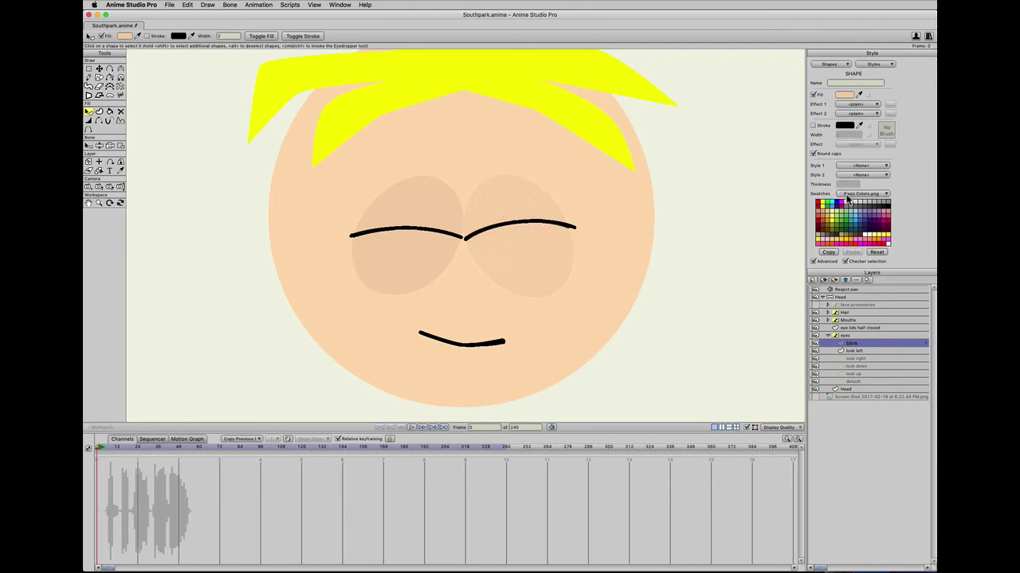
click(828, 253)
click(845, 328)
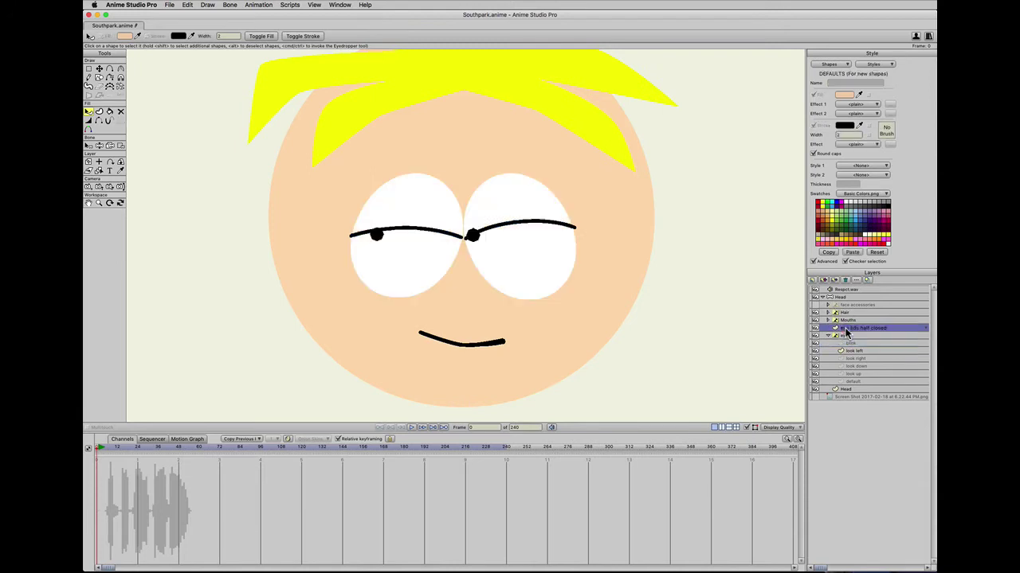
click(829, 335)
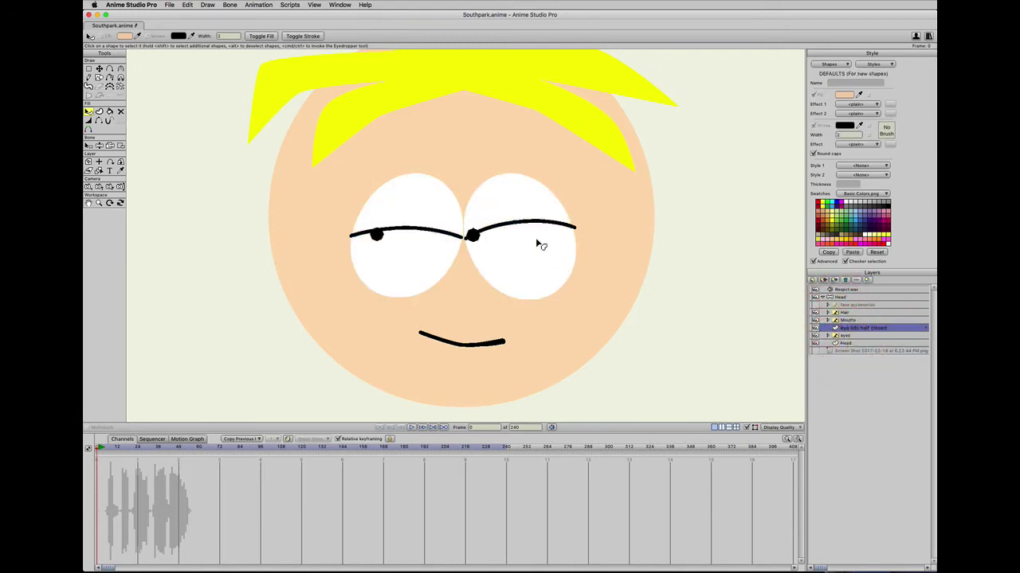
Create a fill-only shape from the points of the left eyelid outline in the skin color.
key(u)
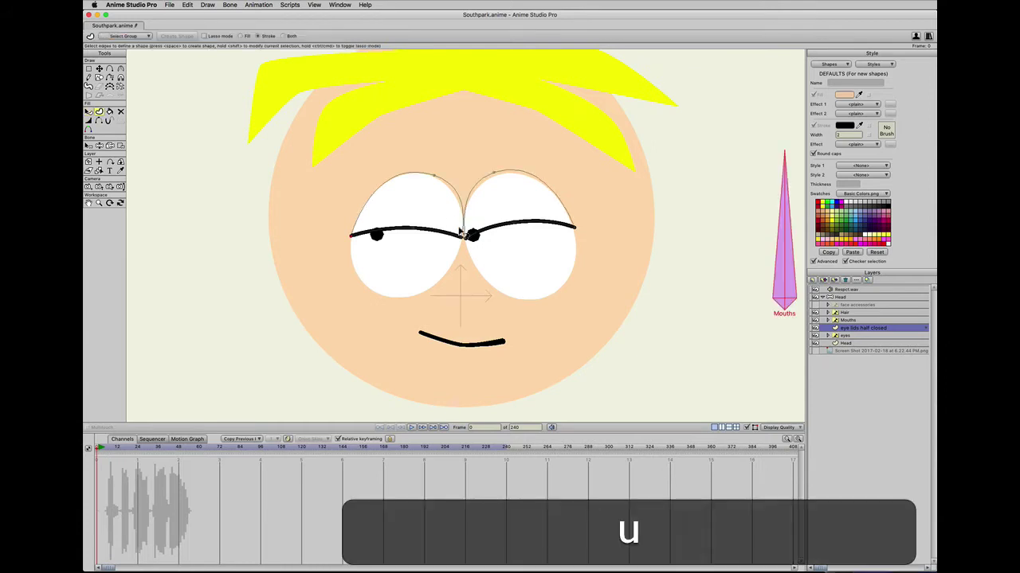
drag(335, 163, 467, 247)
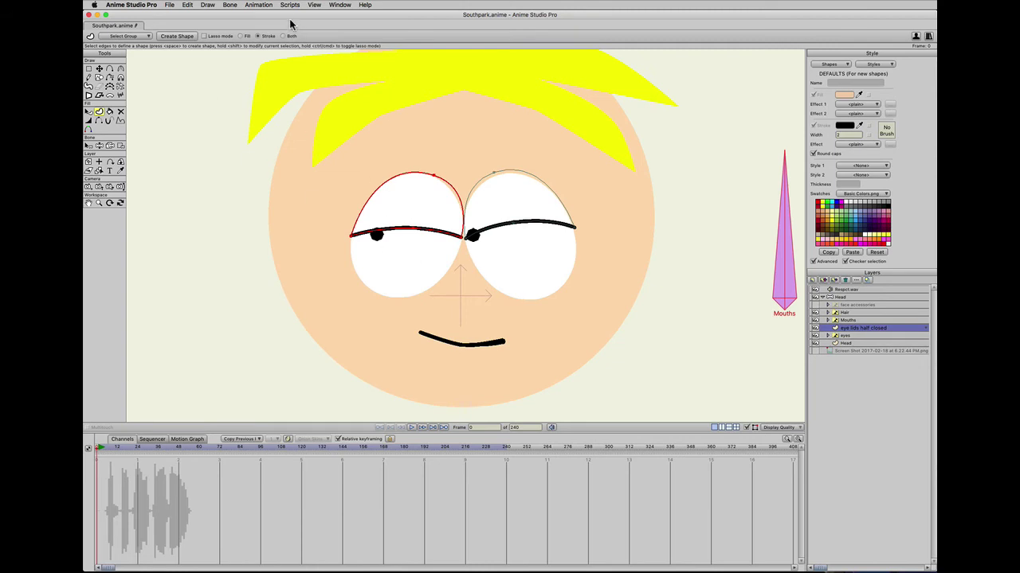
click(241, 37)
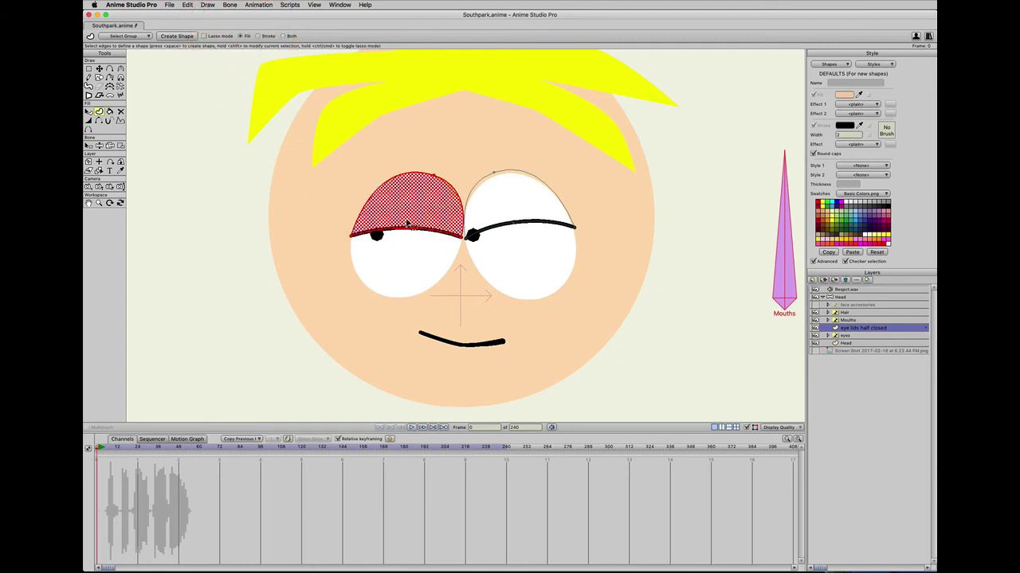
key(space)
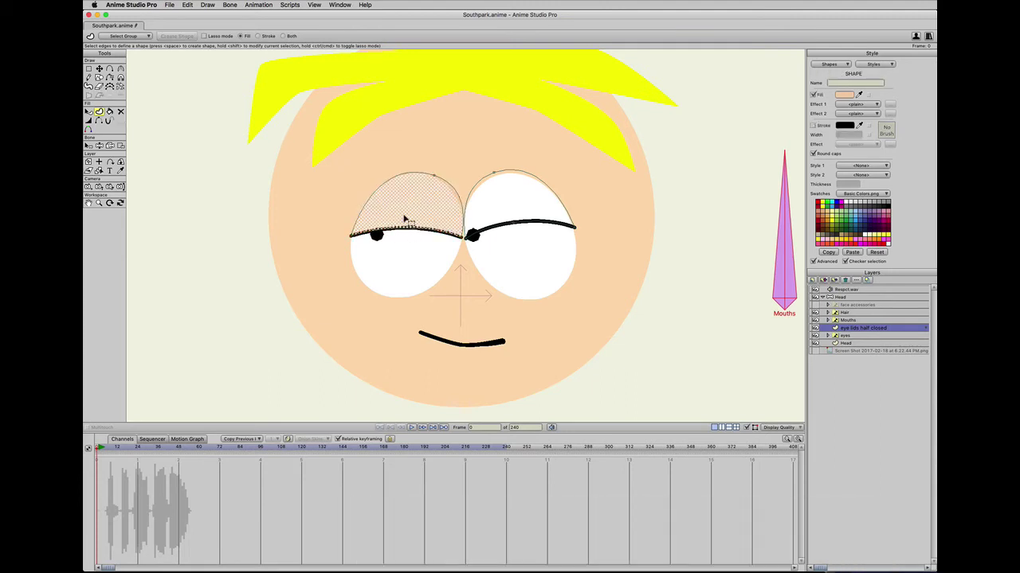
click(499, 209)
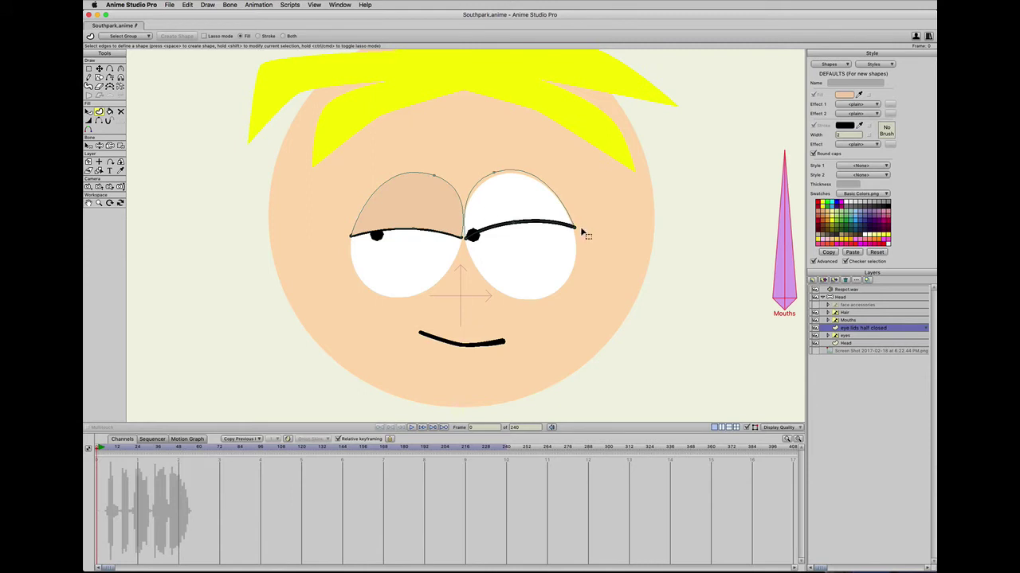
drag(580, 234, 481, 164)
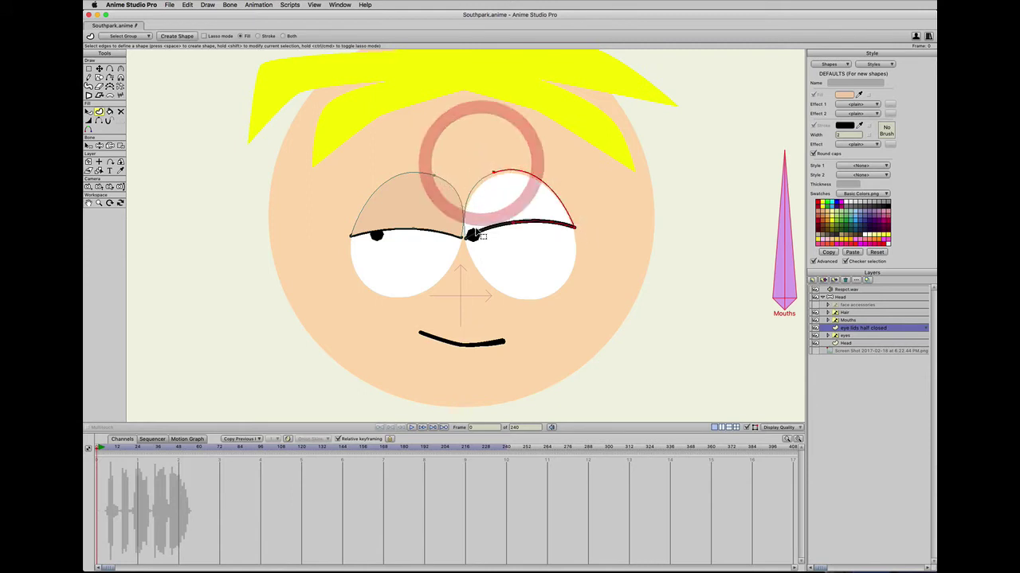
click(589, 237)
drag(580, 234, 557, 216)
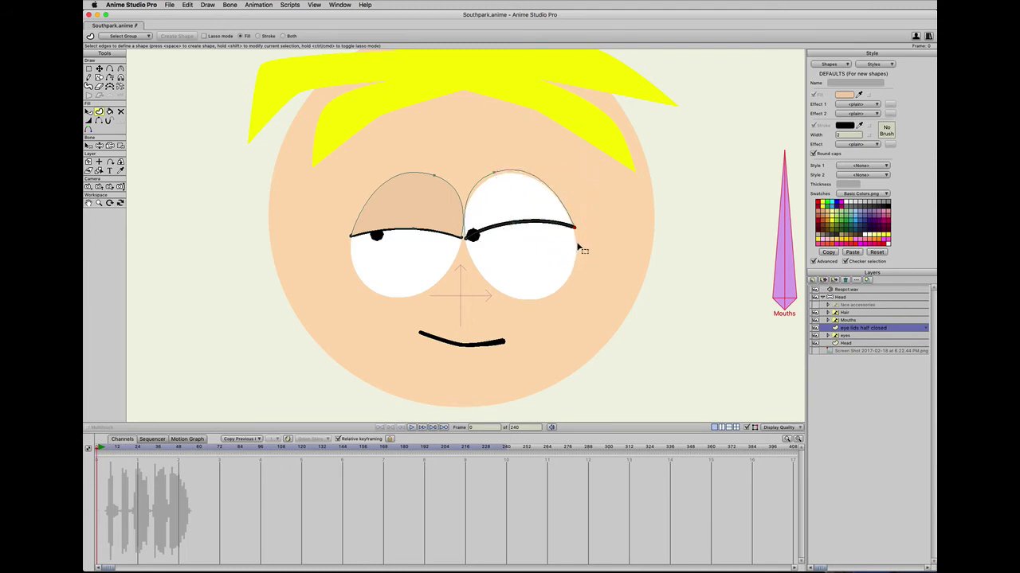
drag(579, 237, 488, 158)
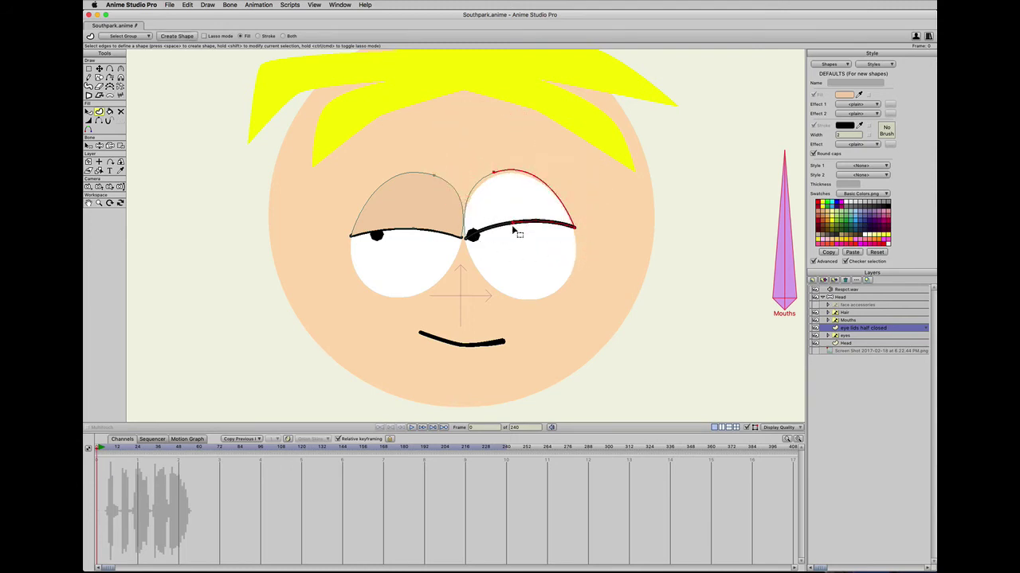
click(538, 237)
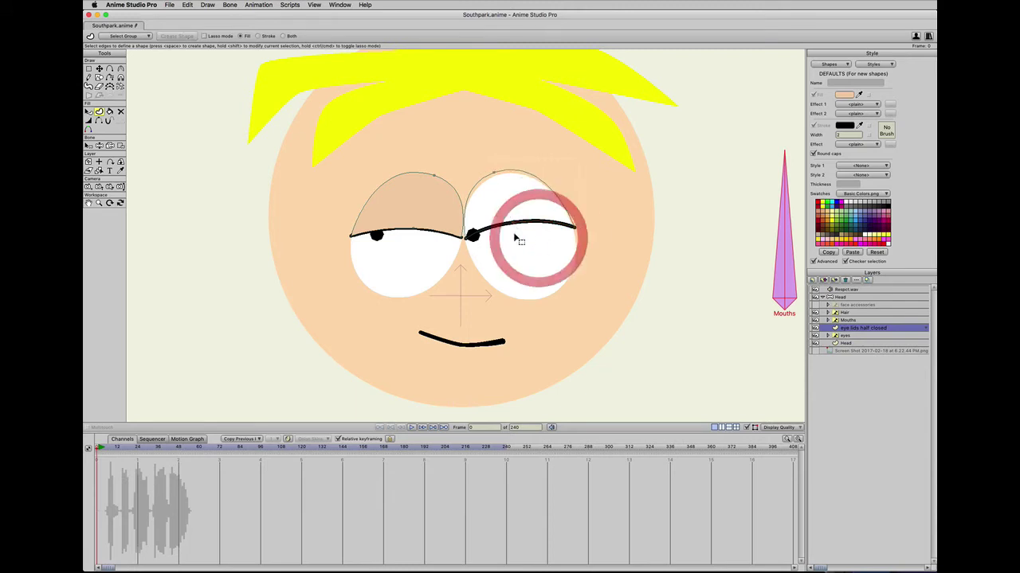
Create a fill-only skin-colored shape from the four points of the right eyelid outline.
click(514, 225)
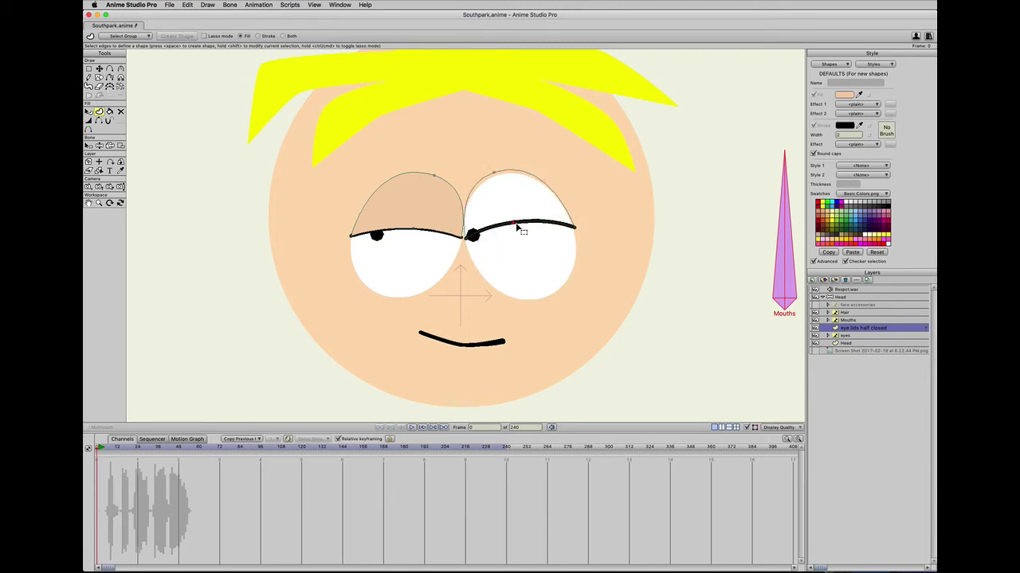
shift+click(573, 226)
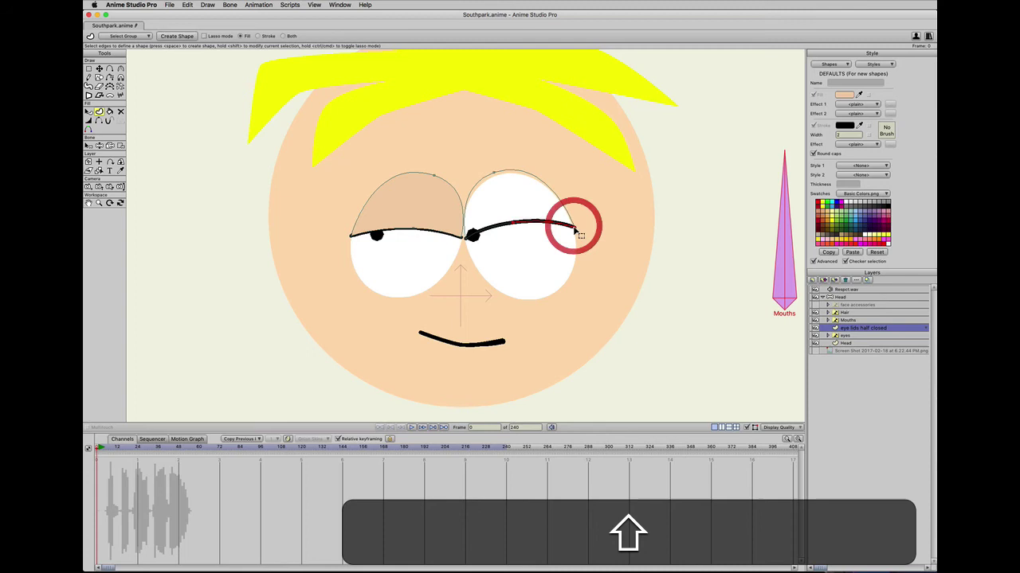
shift+click(494, 171)
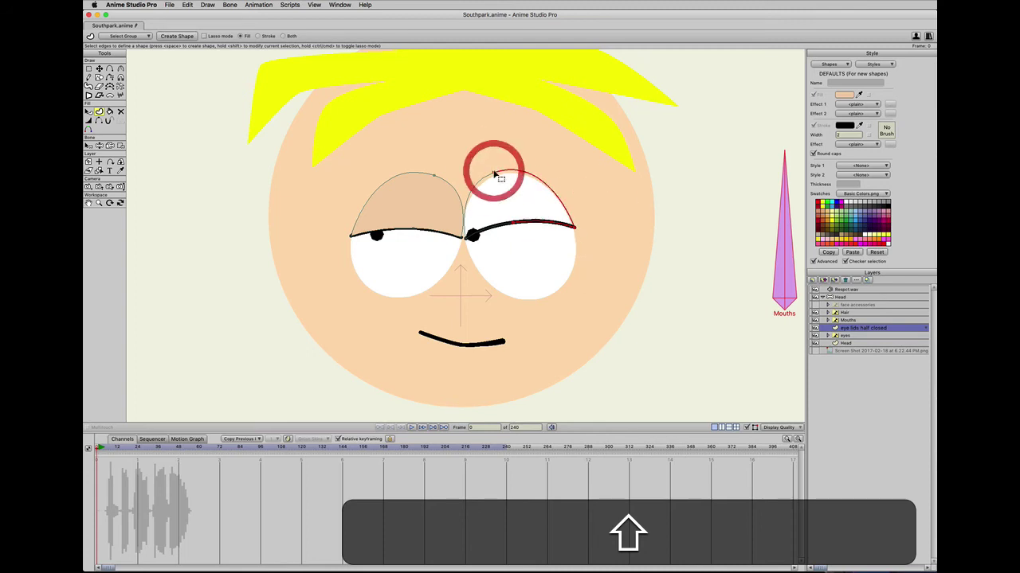
shift+click(467, 239)
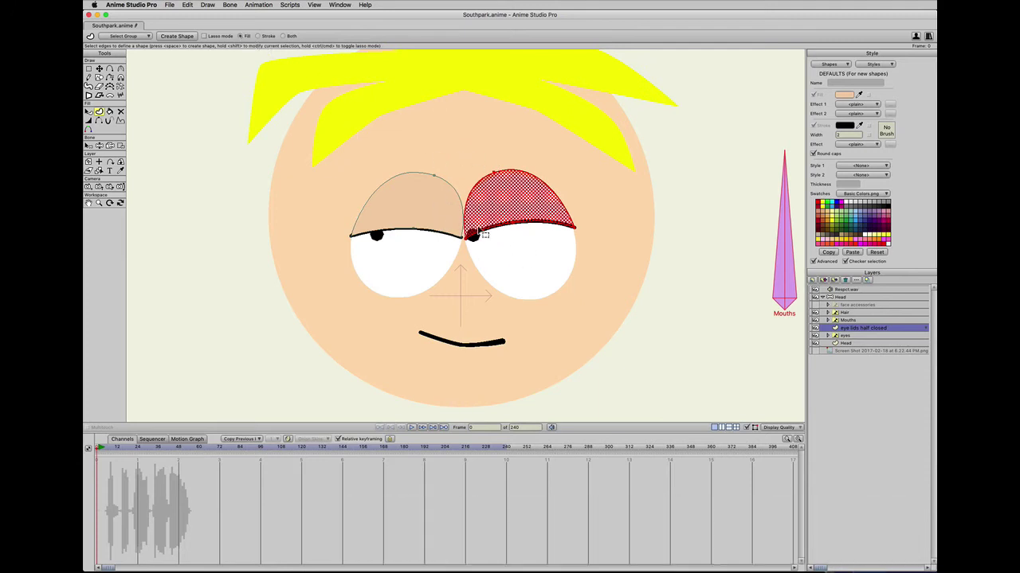
key(space)
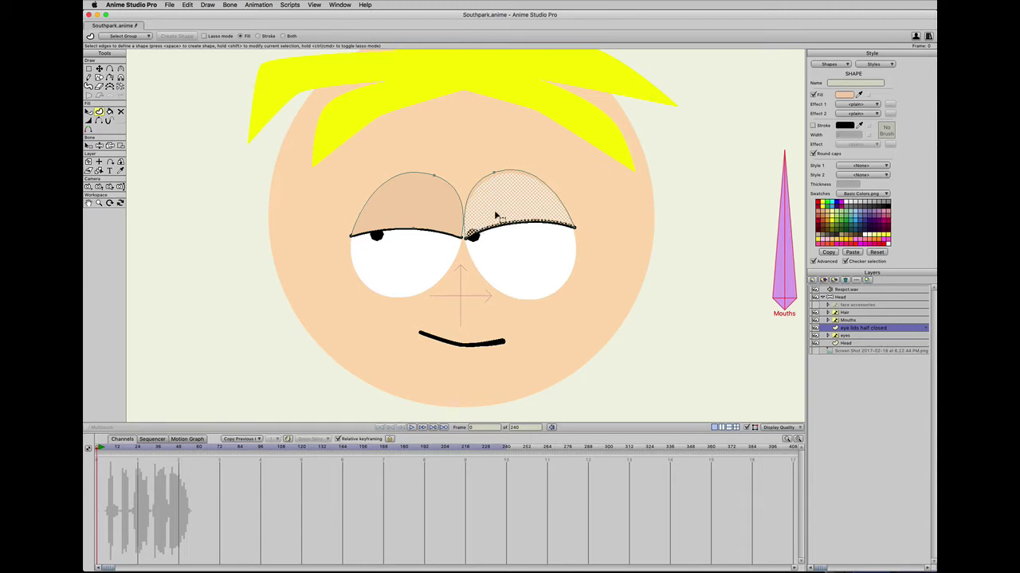
Lower the right and left eyelid fill shapes in the stacking order so they sit behind their black lid lines.
key(Down)
key(Up)
key(Down)
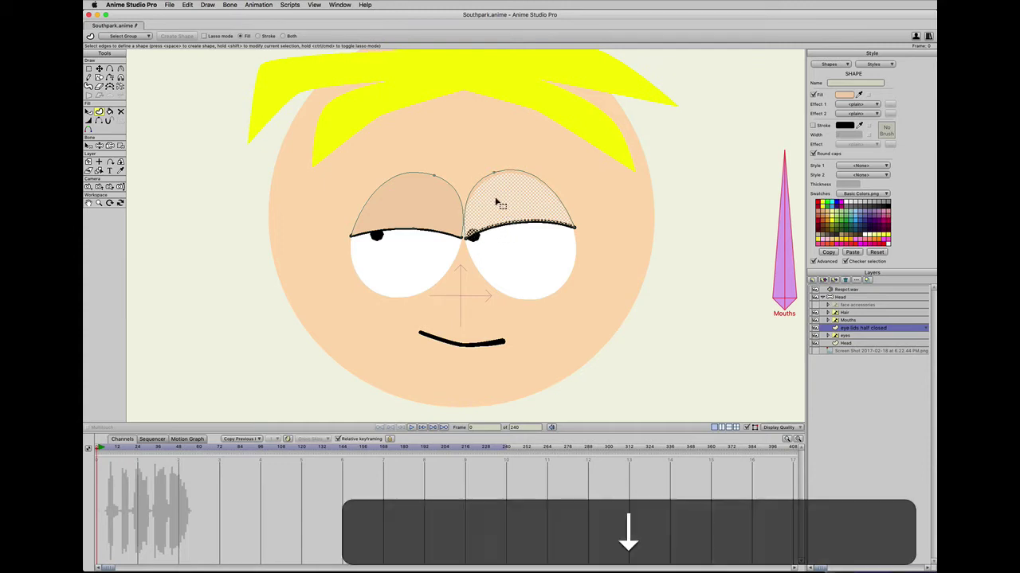
key(q)
click(409, 201)
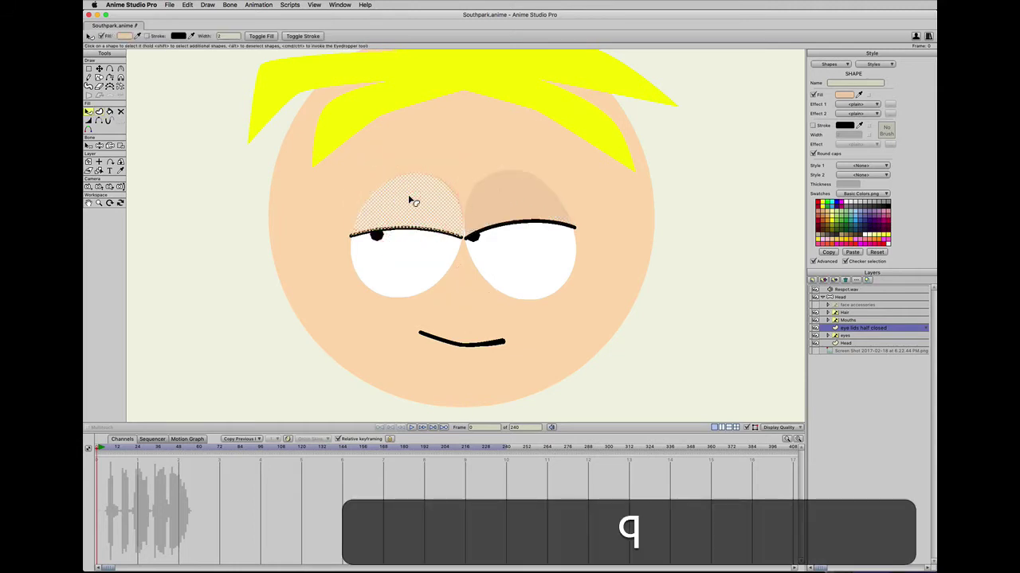
key(Down)
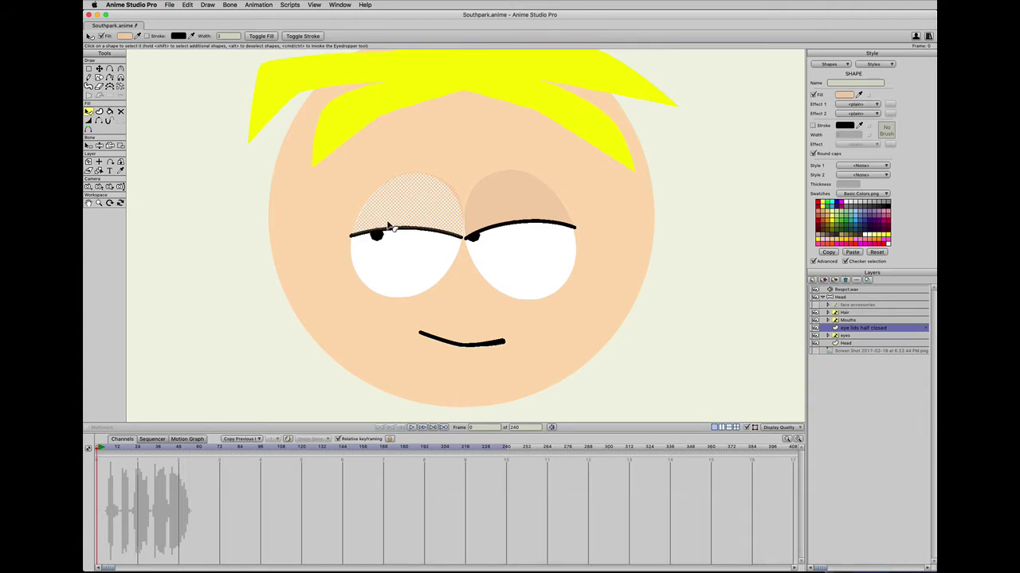
Nudge the left eyelid's outer corner to the eye's edge and move its inner corner to meet the right eyelid's inner corner.
key(t)
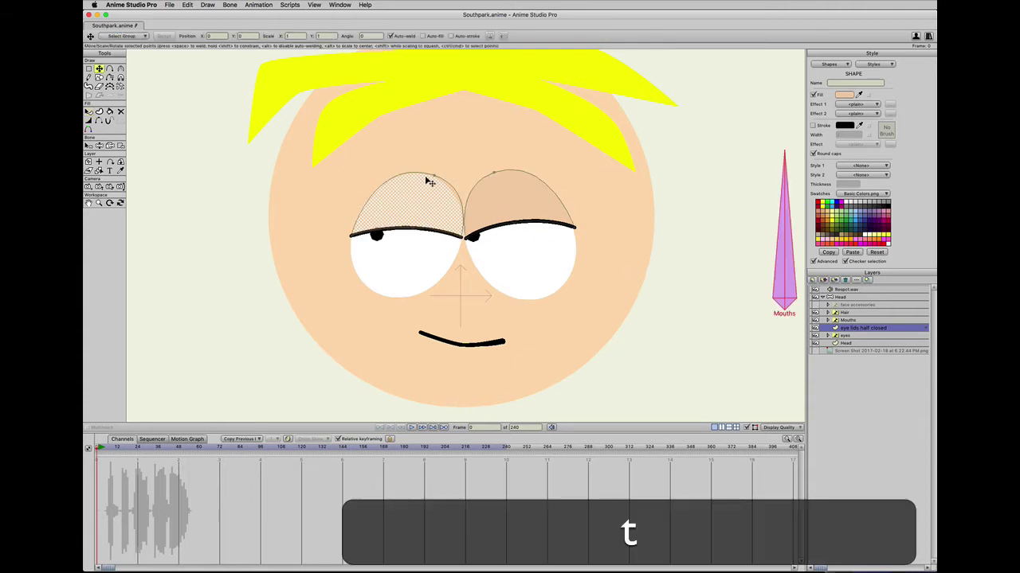
click(351, 235)
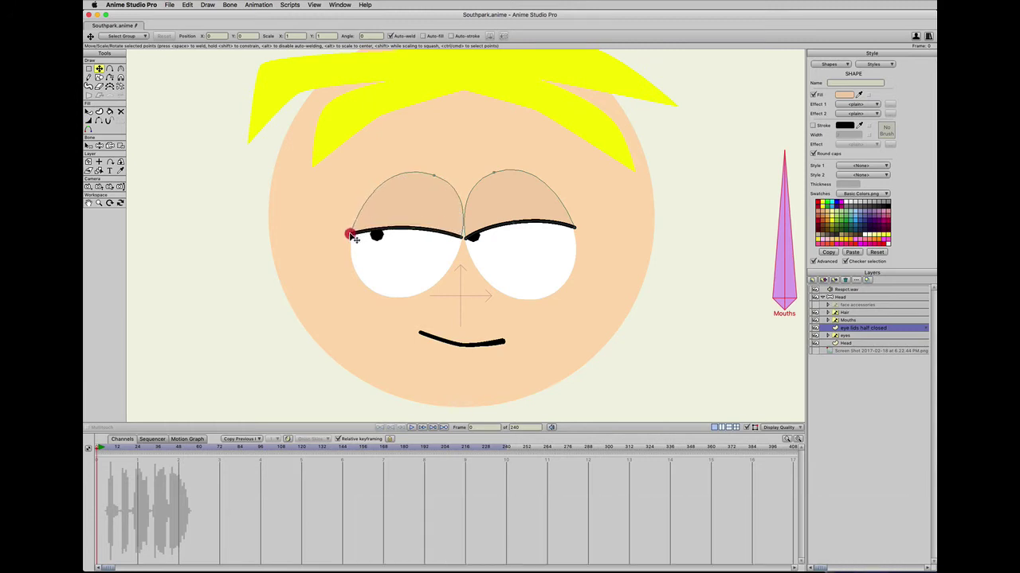
click(352, 237)
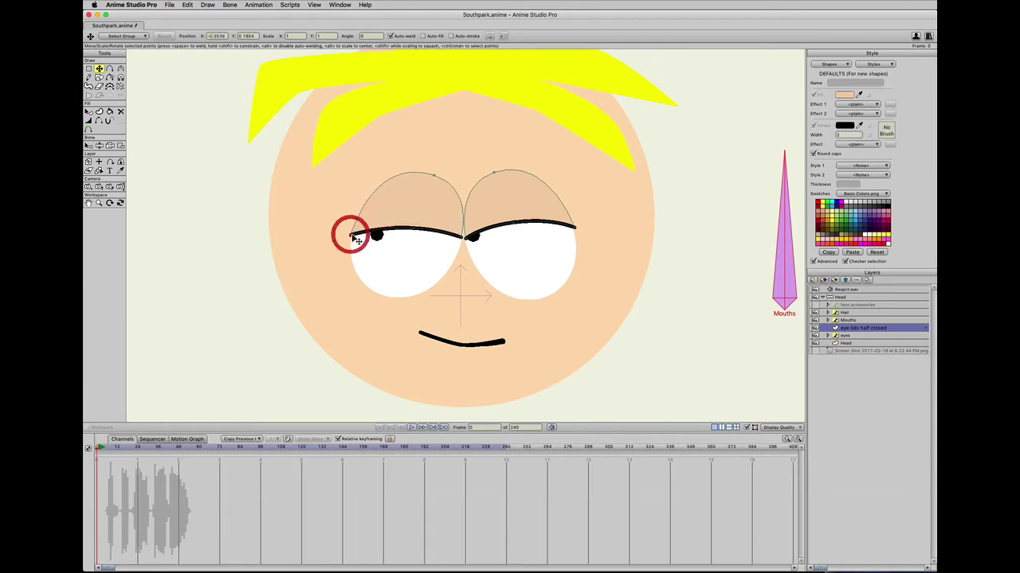
drag(351, 235, 349, 235)
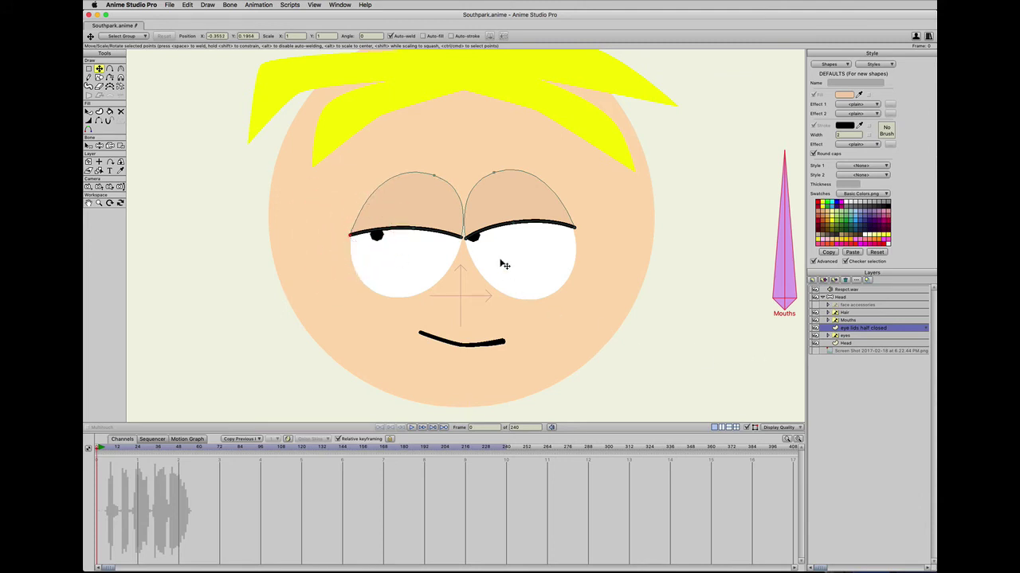
click(461, 238)
drag(459, 238, 464, 238)
Switch the eyes layer to look right and then to look down to test the half-closed lids over them.
click(849, 335)
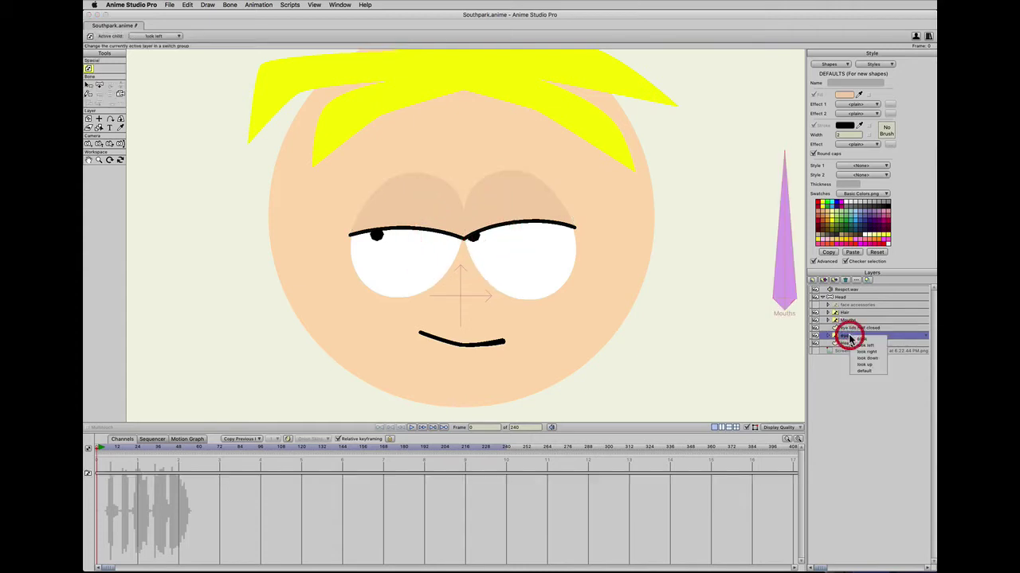
right_click(849, 335)
click(865, 353)
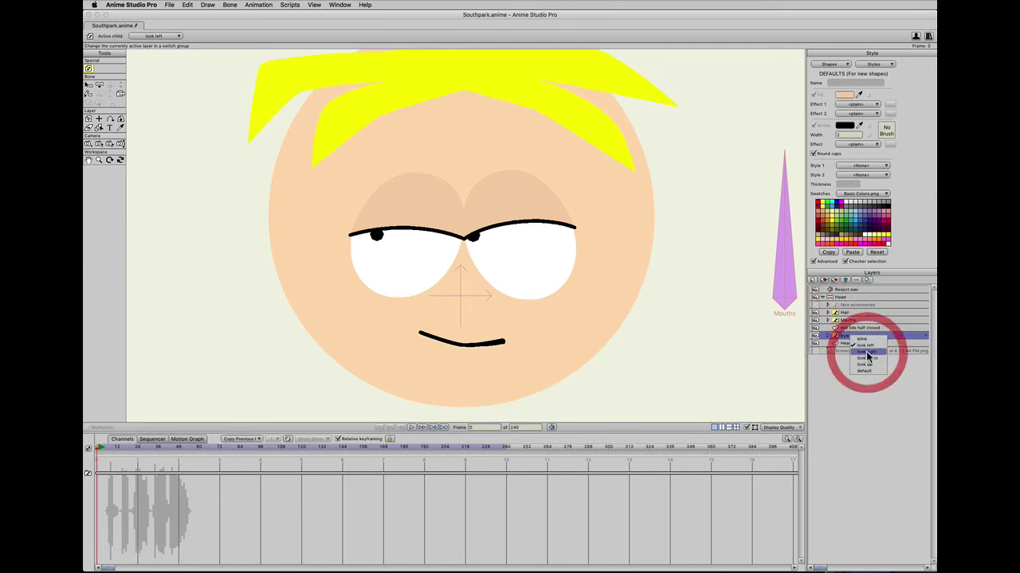
right_click(859, 335)
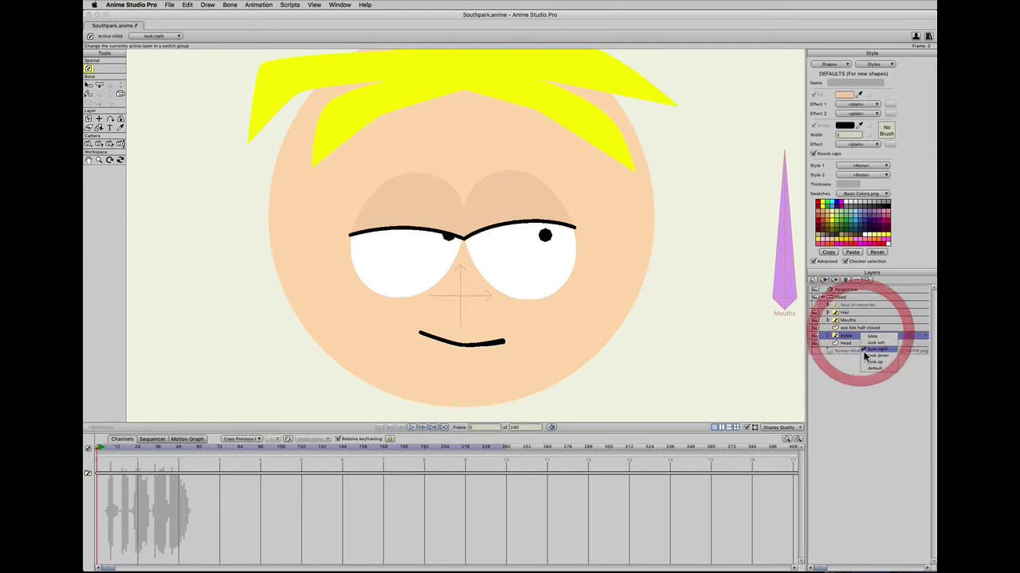
click(868, 355)
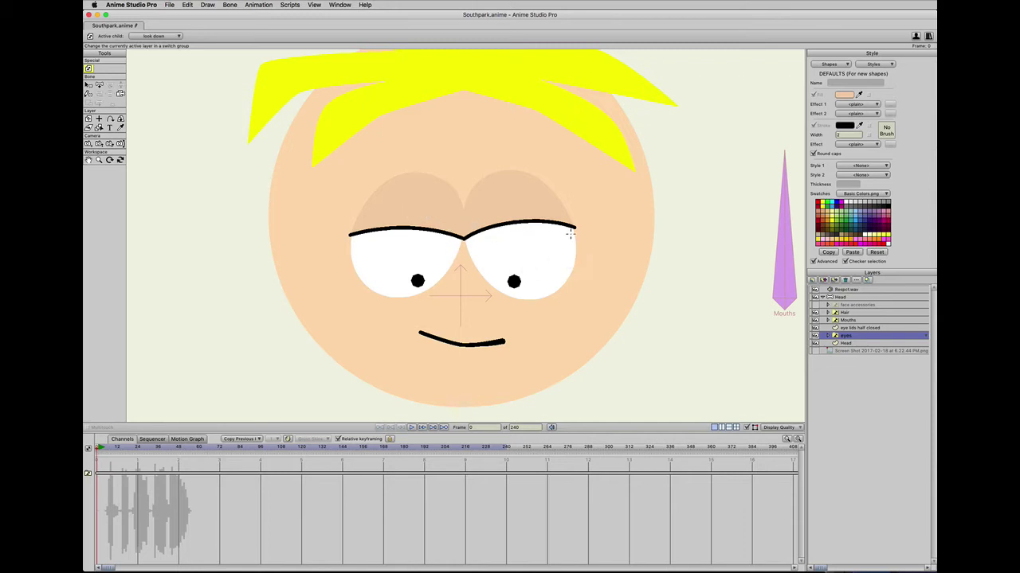
Toggle the visibility of the eye lids half closed layer to compare the face with and without the lids.
click(814, 328)
click(815, 328)
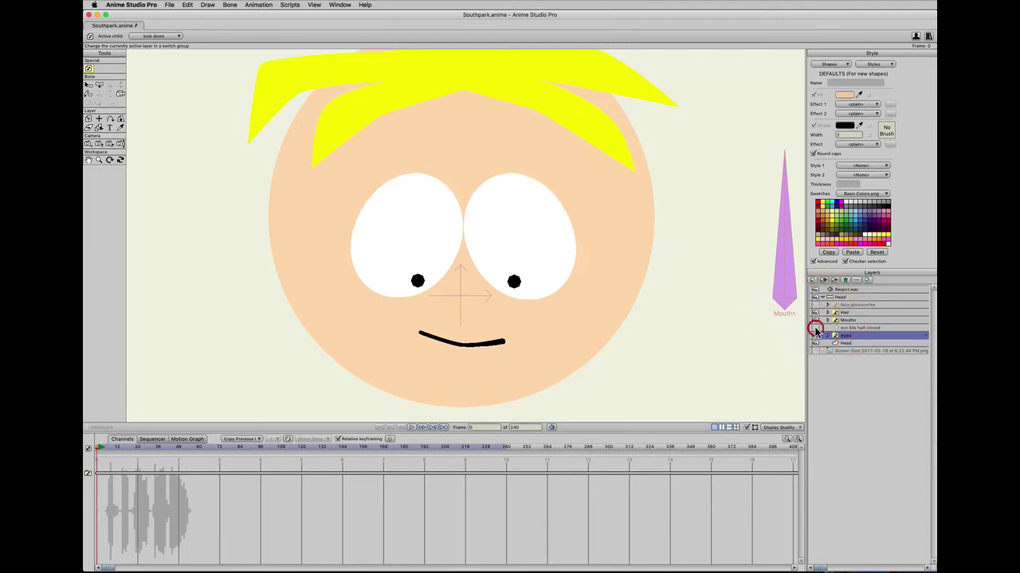
click(815, 328)
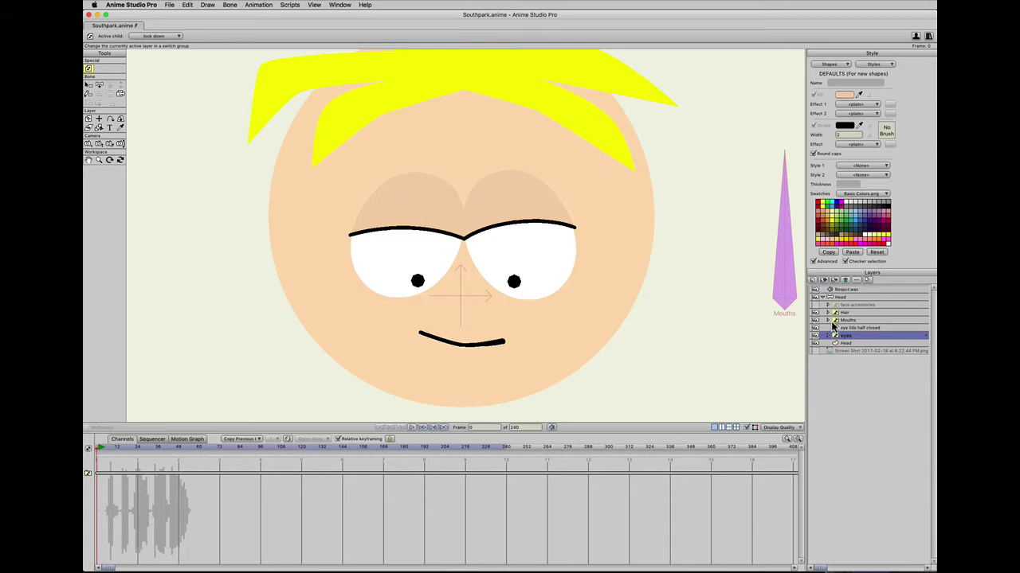
Flatten both half-closed lid lines by lowering their middle points and slightly lowering the right lid's outer corner.
click(845, 328)
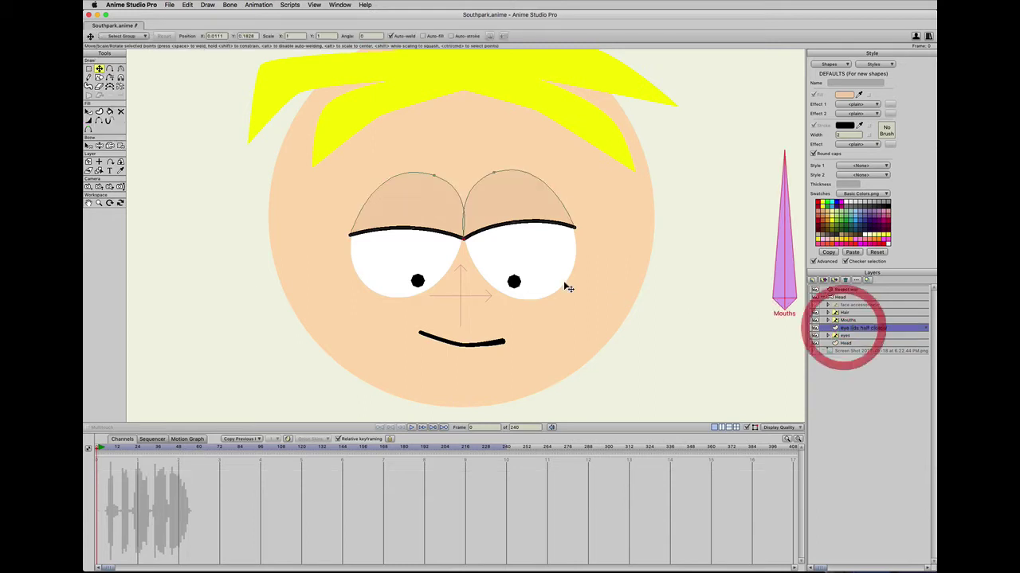
key(t)
drag(516, 223, 575, 232)
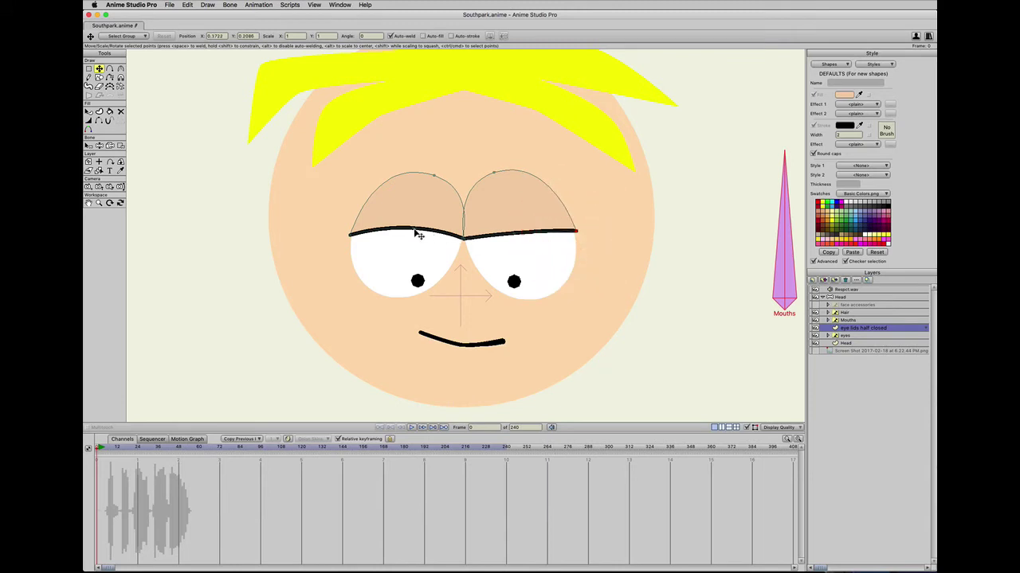
drag(408, 228, 462, 238)
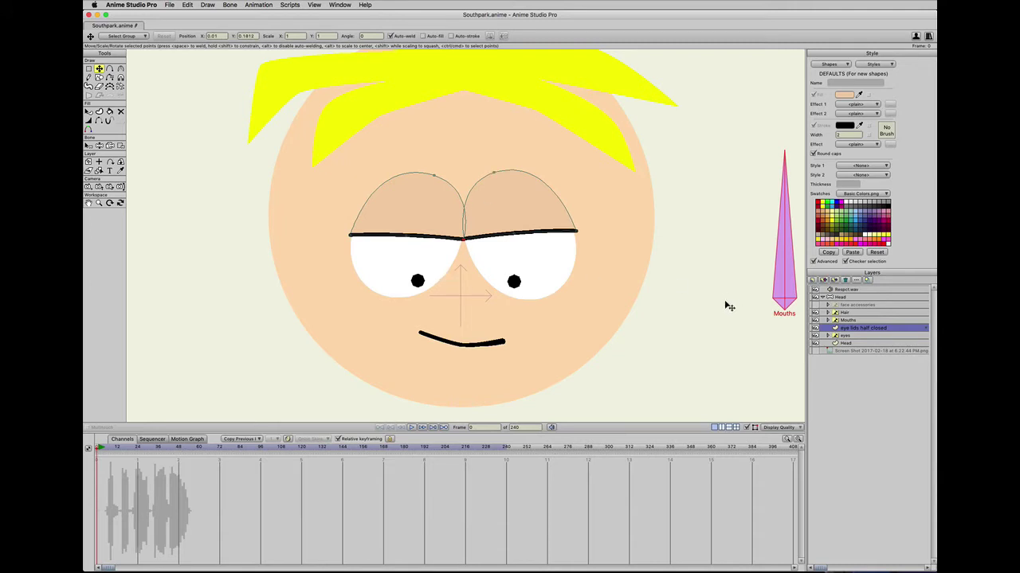
Hide the eye lids half closed layer and select the eyes layer.
click(814, 327)
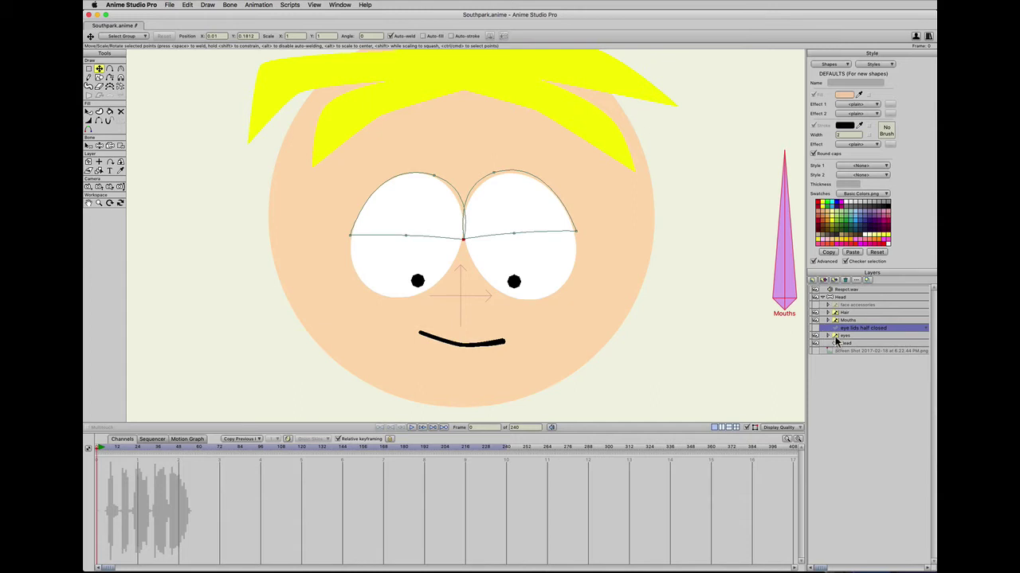
click(836, 336)
scroll(731, 330, down, 2)
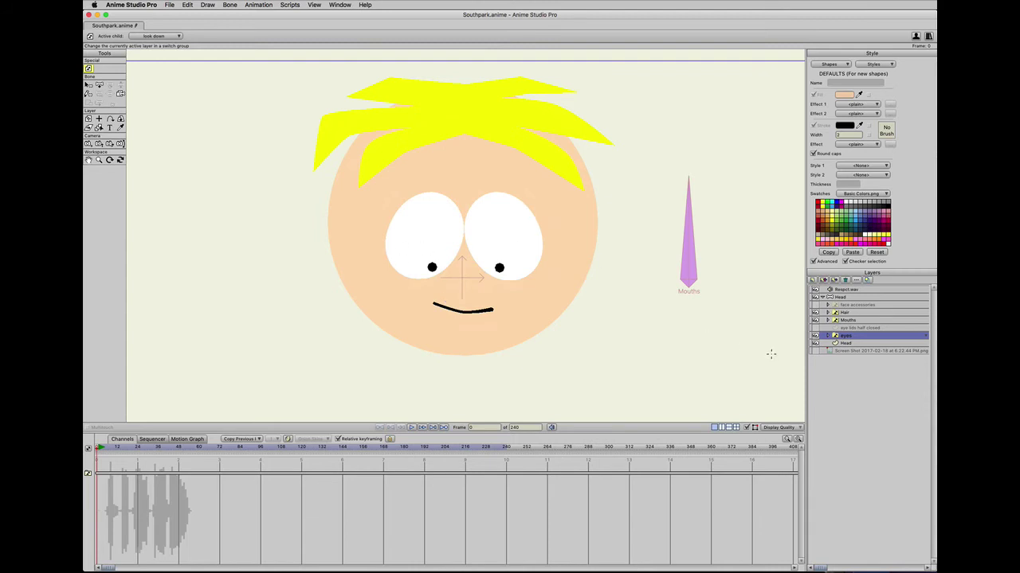
Add a short vertical bone beside the head, opposite the Mouths bone, on the Head bone layer at frame 0.
click(837, 297)
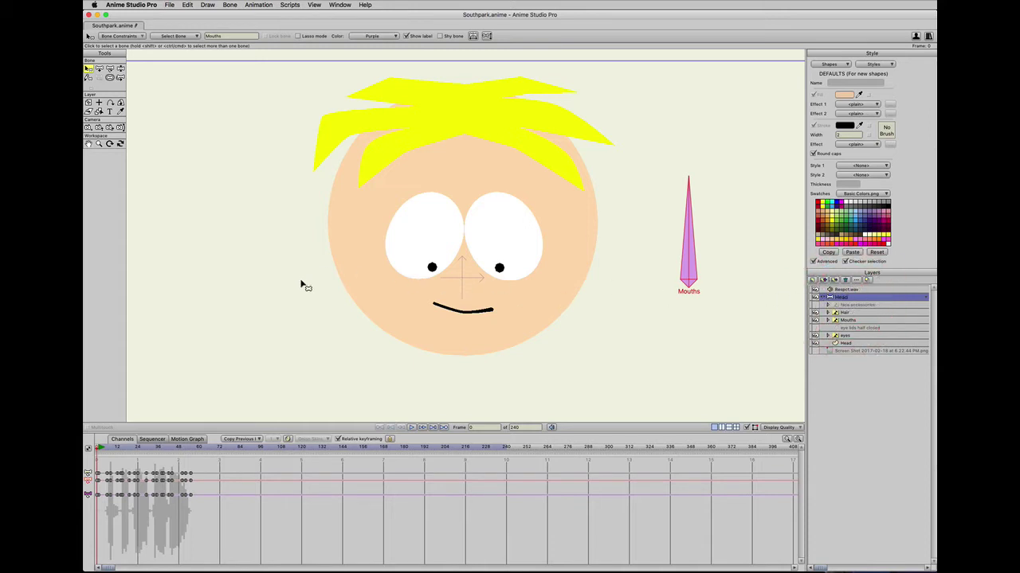
key(a)
key(a)
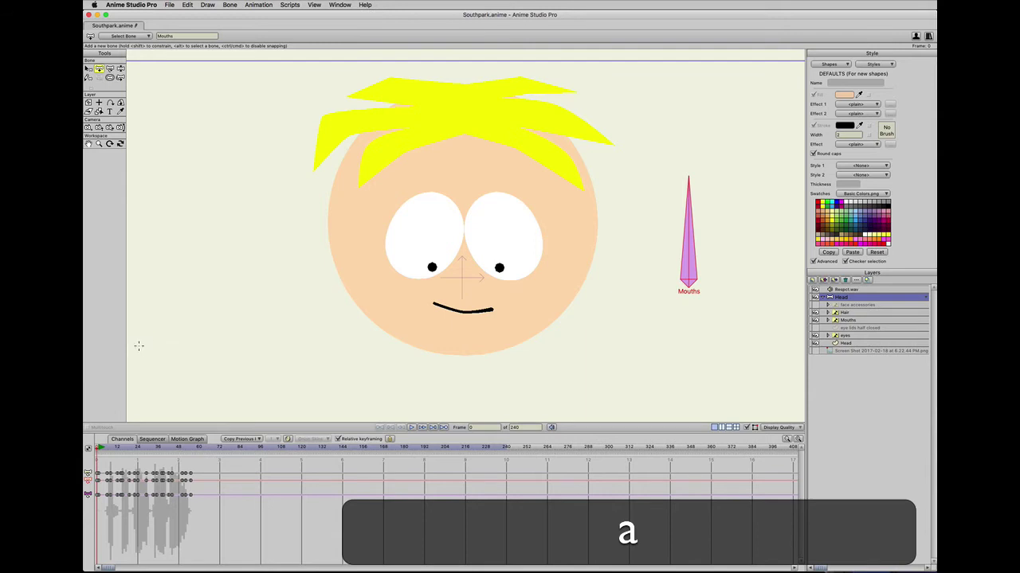
click(95, 447)
mouse_move(239, 278)
mouse_down()
mouse_move(230, 171)
mouse_move(239, 211)
mouse_up()
click(243, 261)
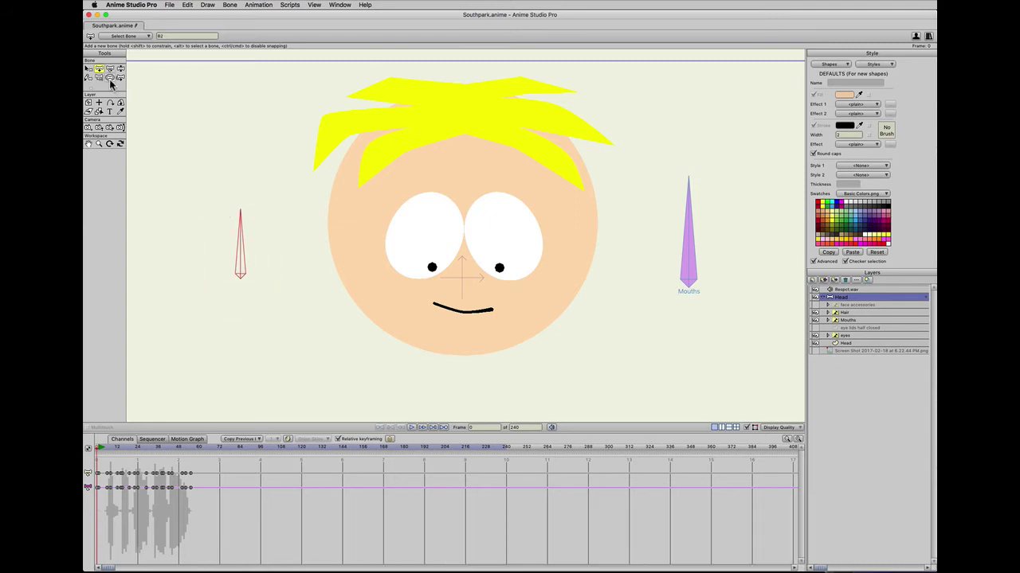
Set the new bone's strength to 0 and return to bone selection.
click(109, 78)
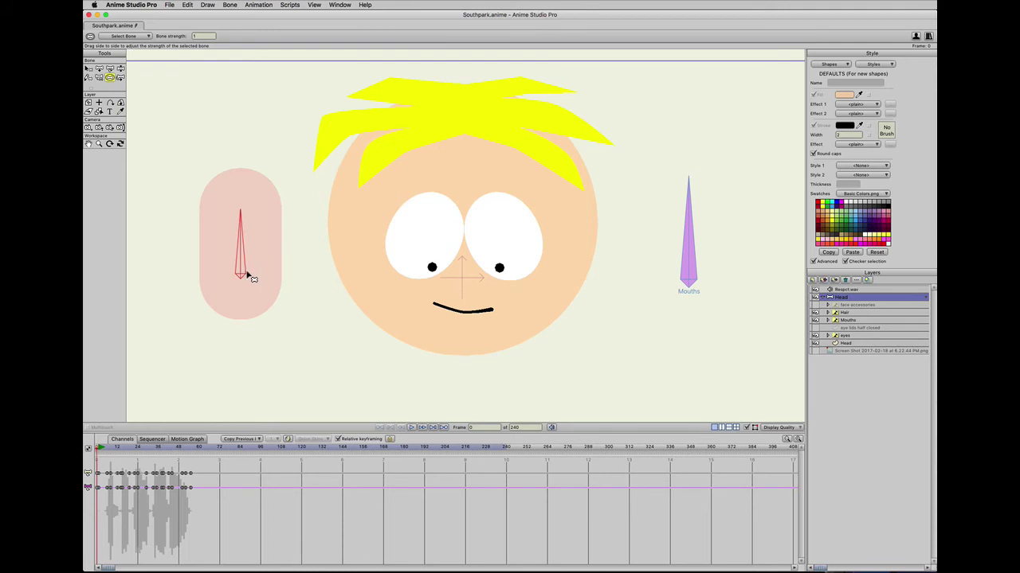
drag(251, 277, 166, 273)
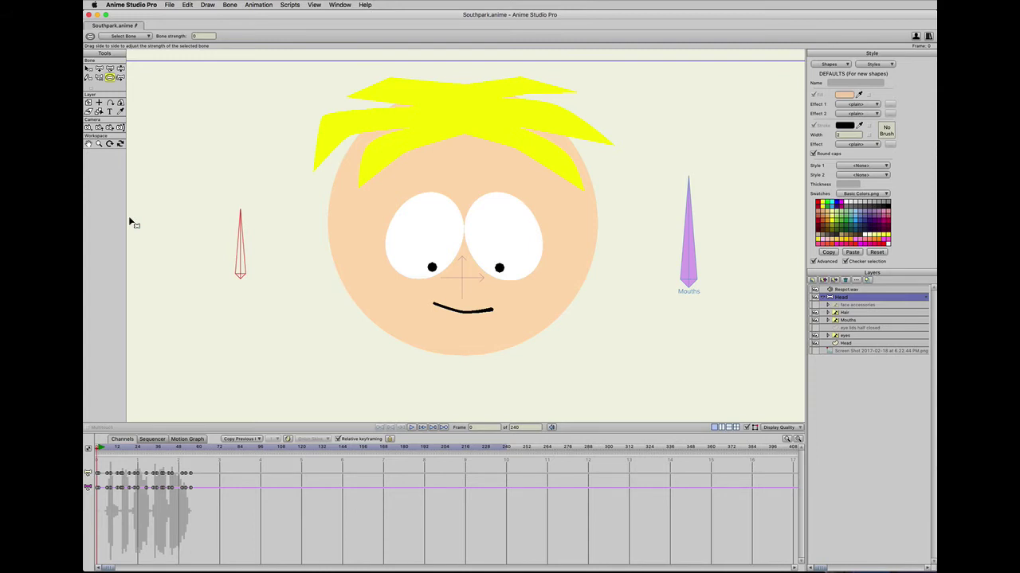
key(b)
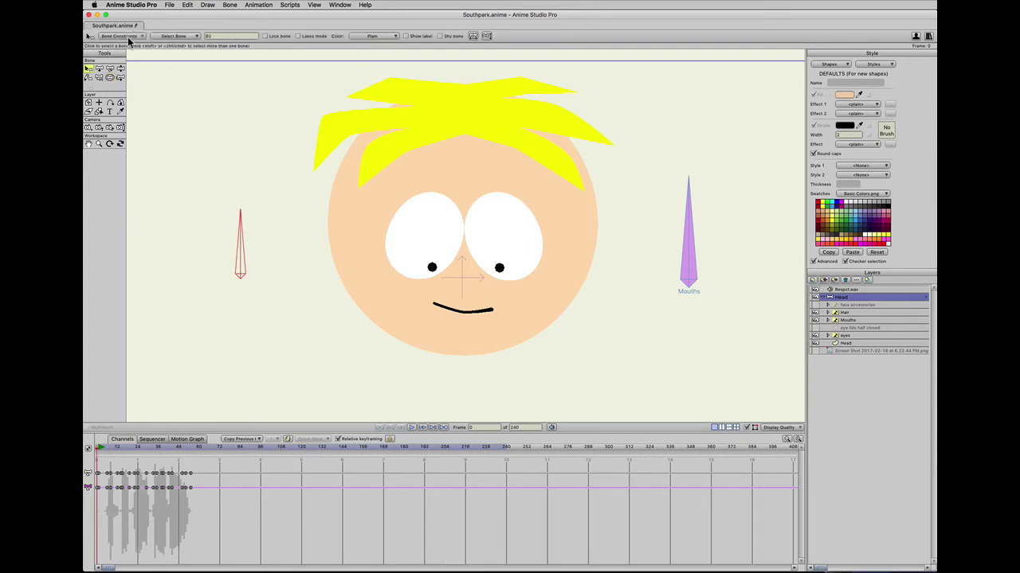
Name the selected bone "eye control", color it purple and show its label.
click(212, 37)
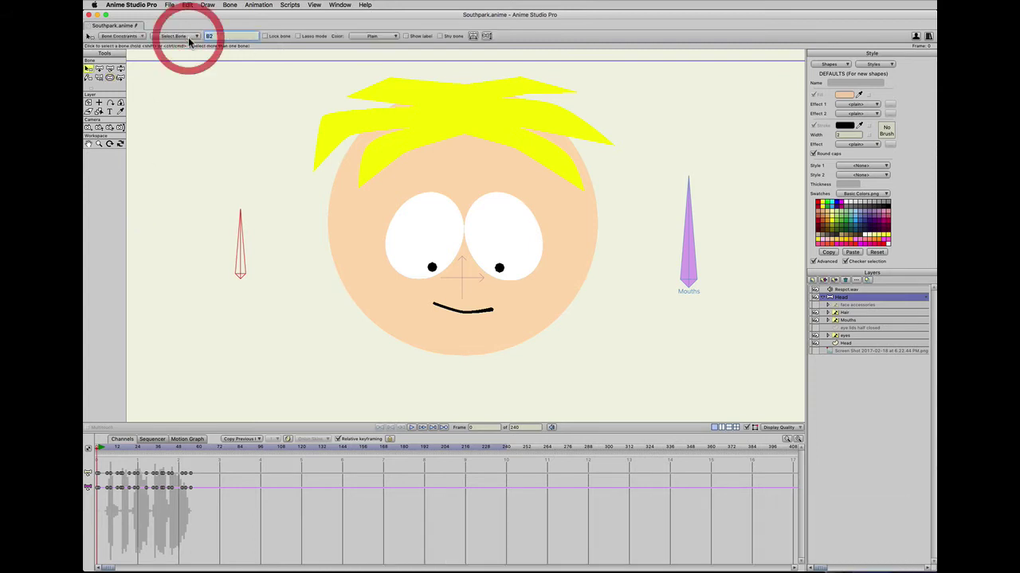
text(eye co)
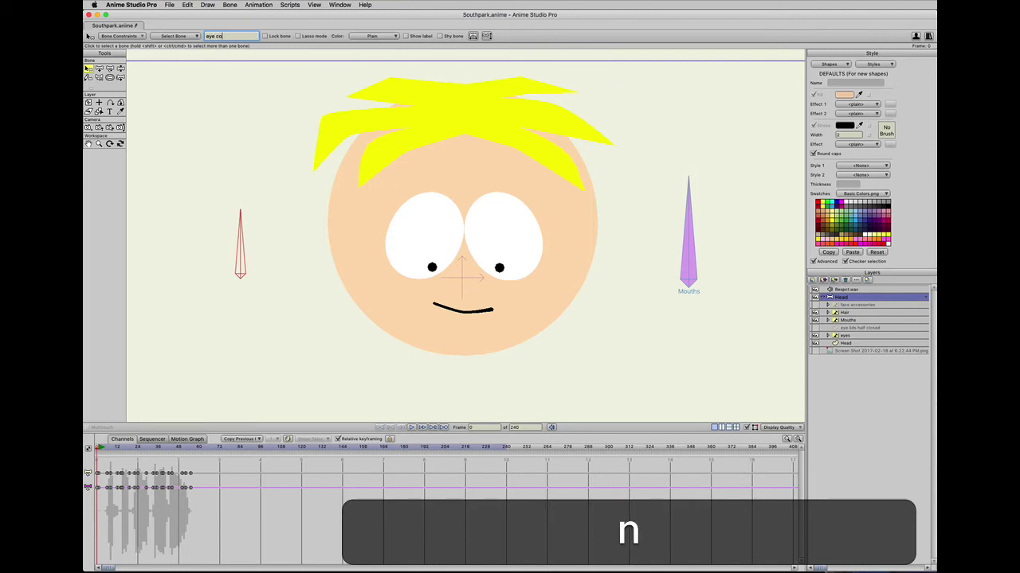
text(ntrol)
click(355, 35)
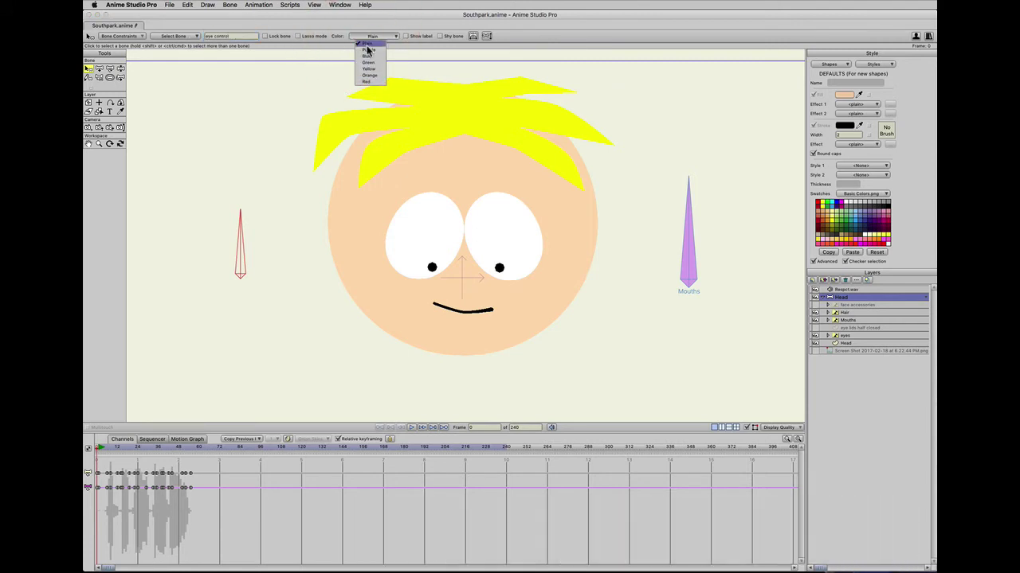
click(368, 53)
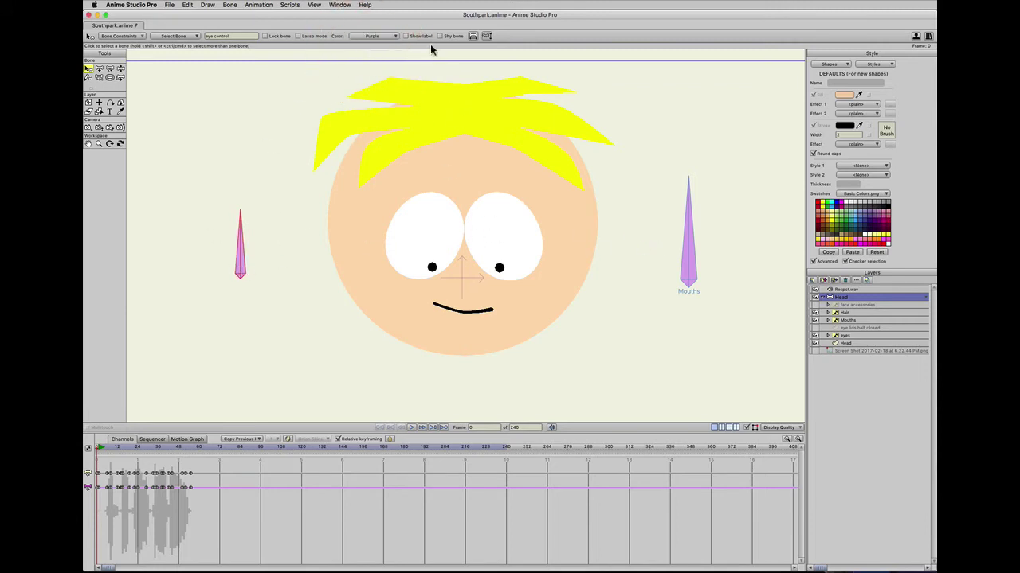
click(406, 36)
Open the Actions window and place it over the canvas near the eye control bone.
click(330, 5)
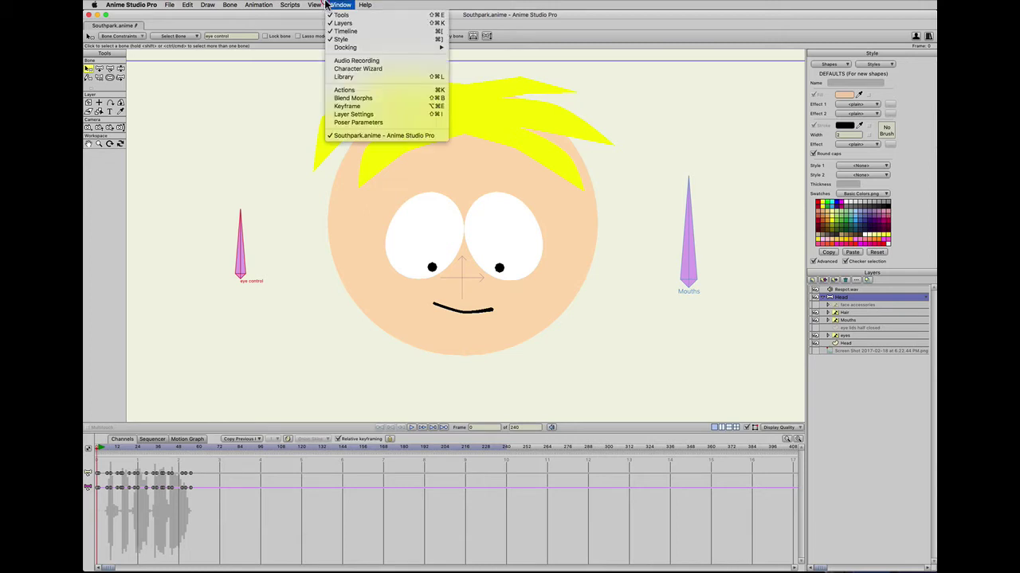
click(351, 91)
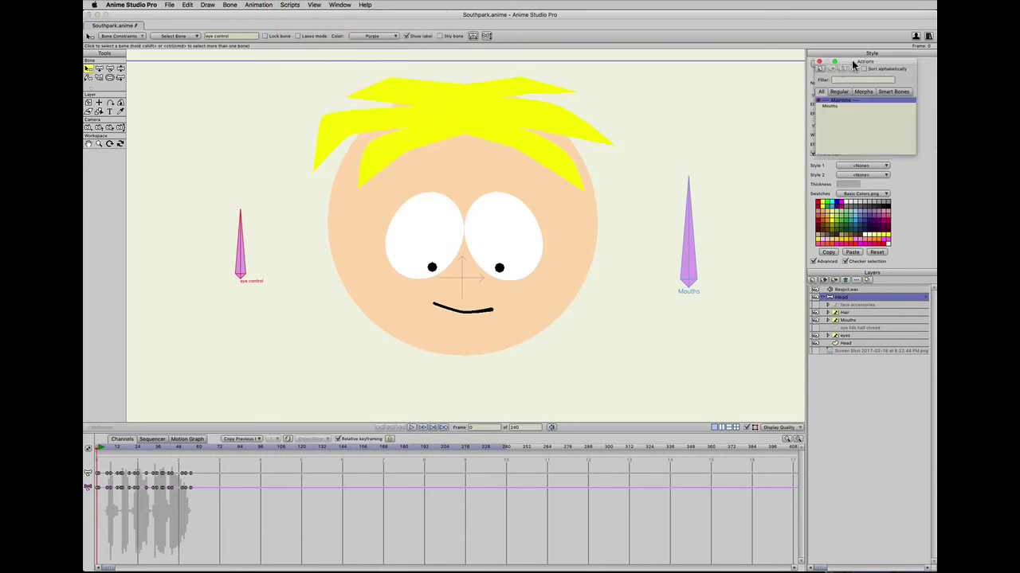
drag(852, 64, 315, 107)
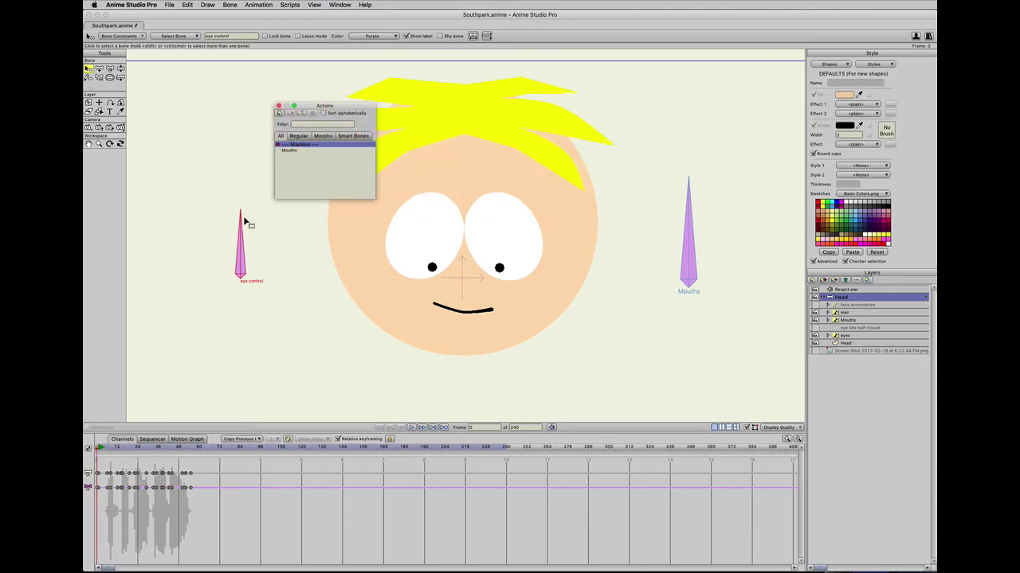
Create a smart bone action named "eye control", copying the name from the bone.
click(230, 36)
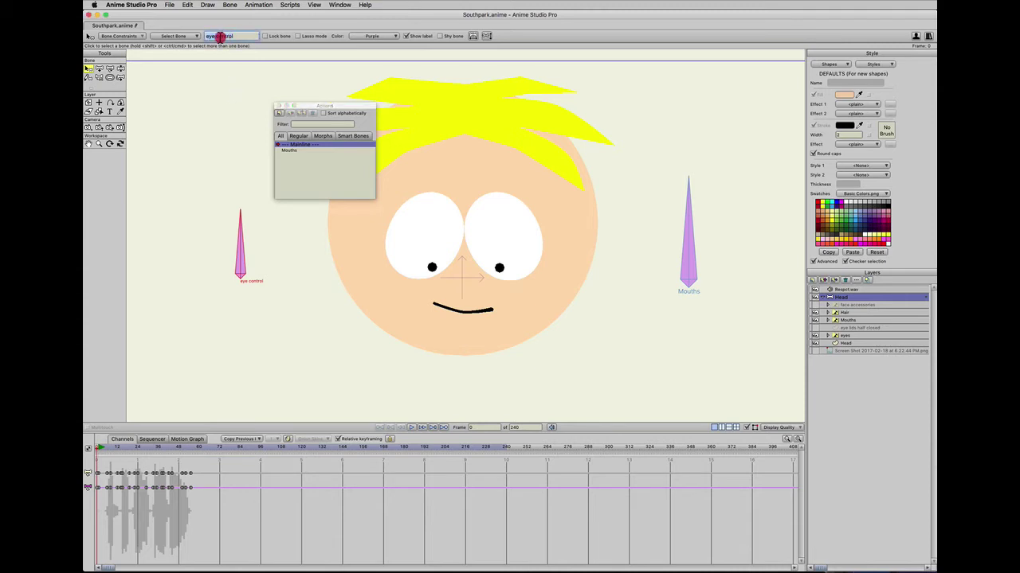
click(240, 36)
drag(240, 36, 196, 36)
key(super+c)
click(363, 137)
click(279, 116)
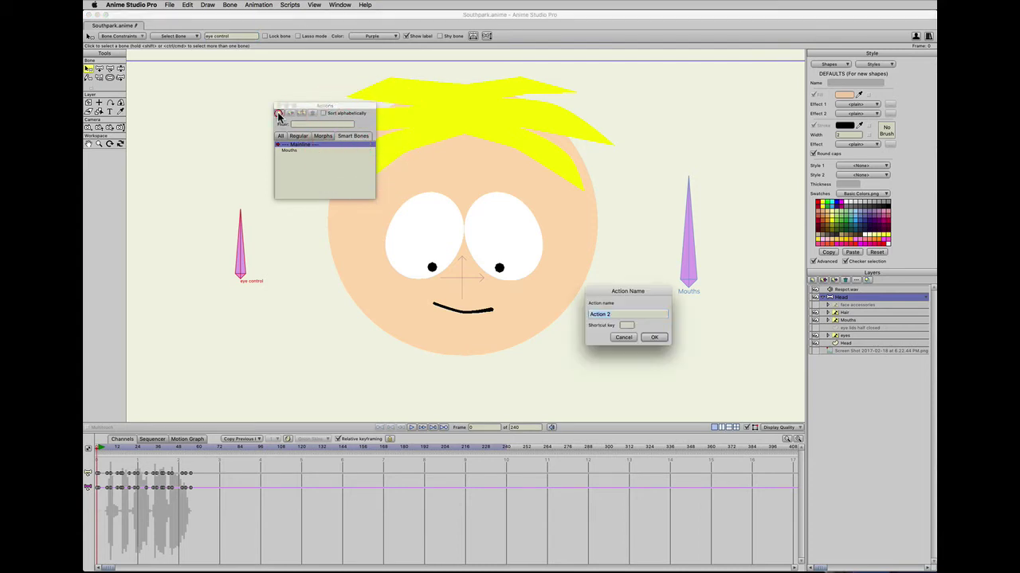
drag(597, 292, 272, 219)
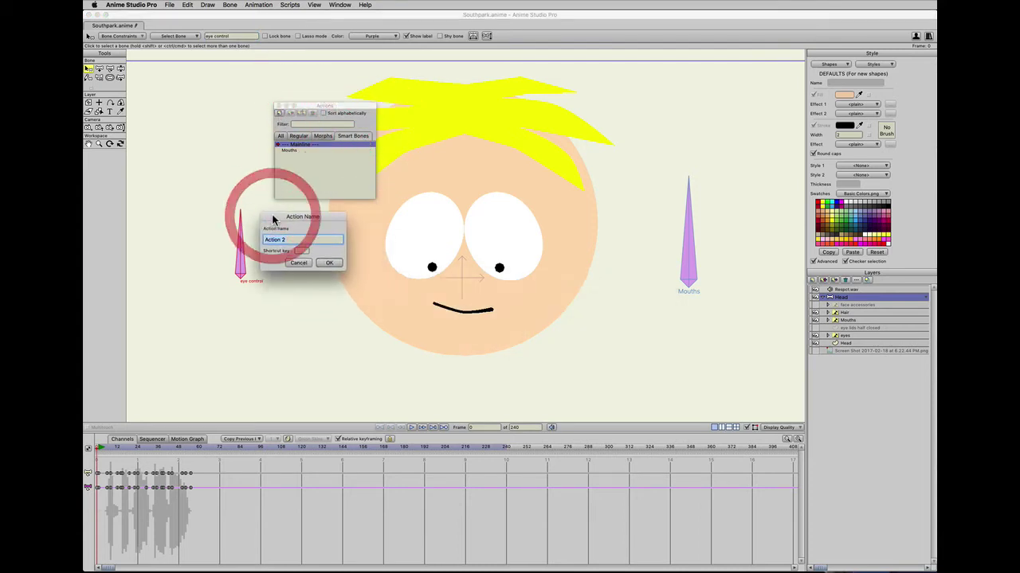
key(super+v)
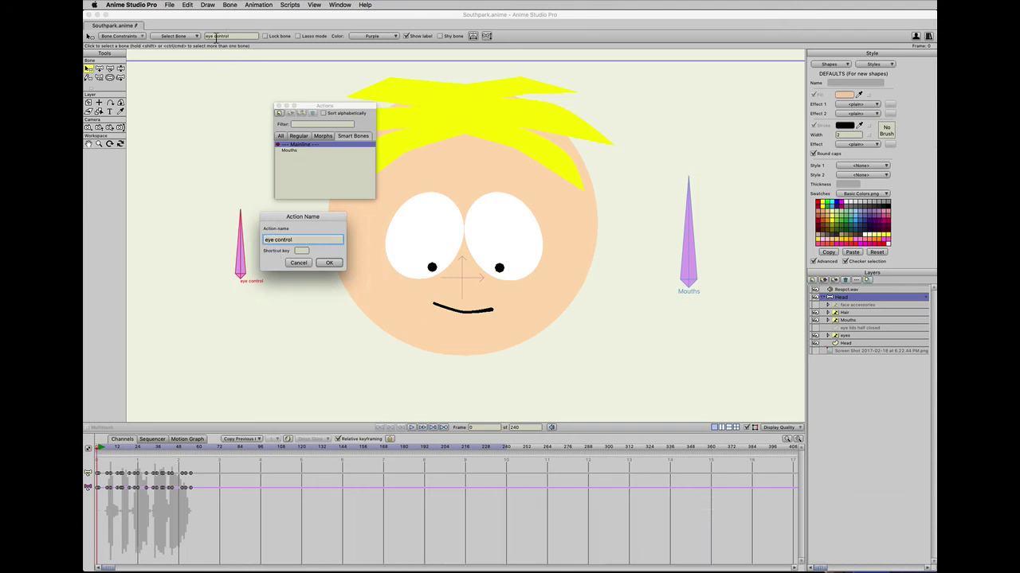
click(328, 263)
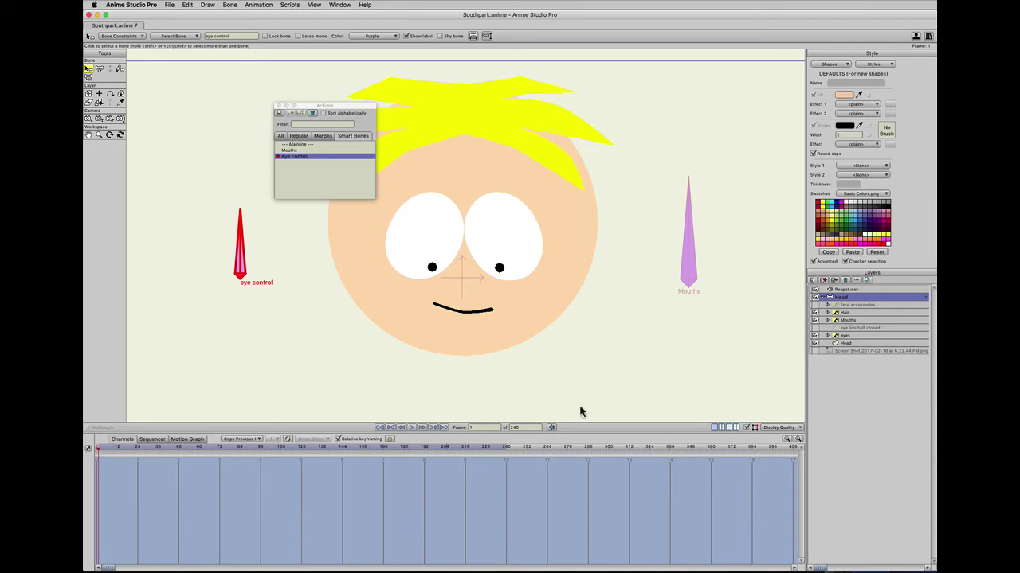
Switch the eyes layer to "default" at frame 1 of the eye control action.
click(846, 337)
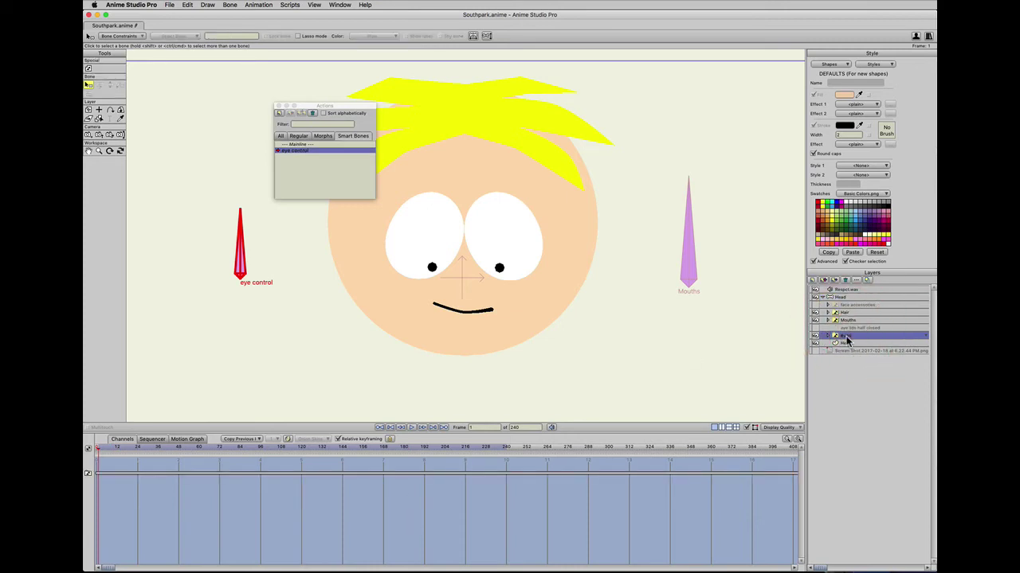
click(846, 338)
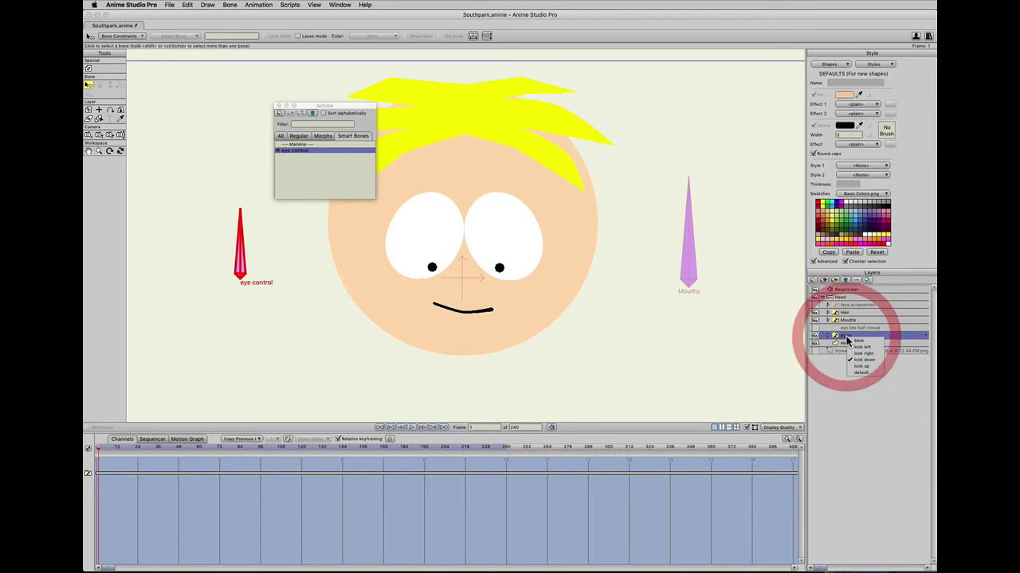
click(860, 375)
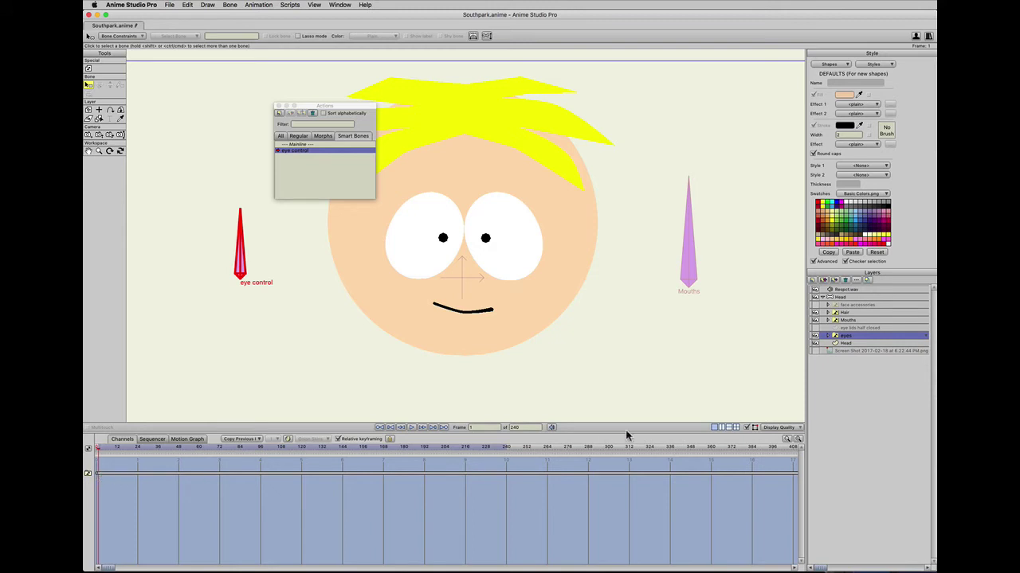
Switch the eyes layer to "look up" at frame 2 of the eye control action.
click(787, 439)
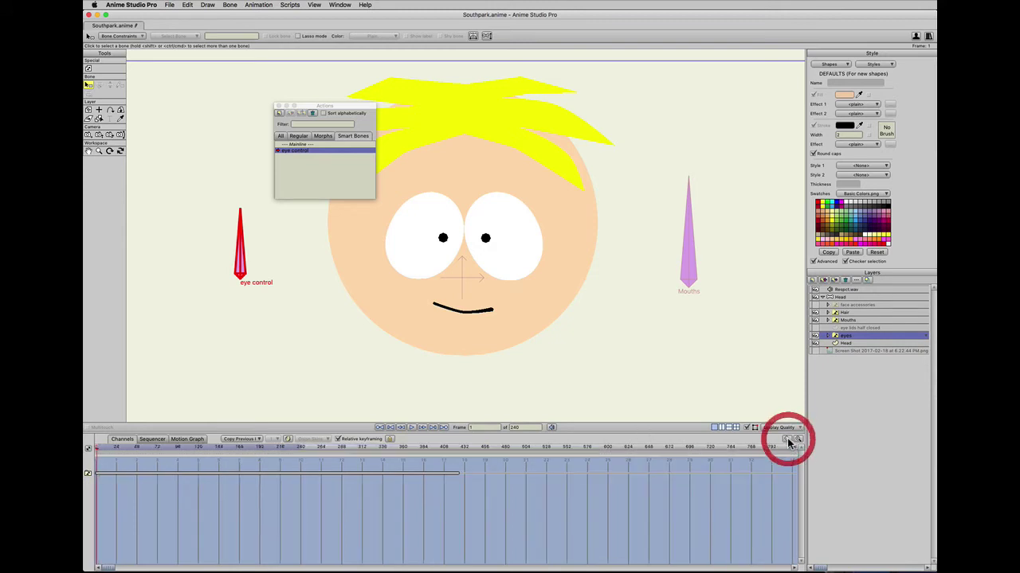
click(797, 440)
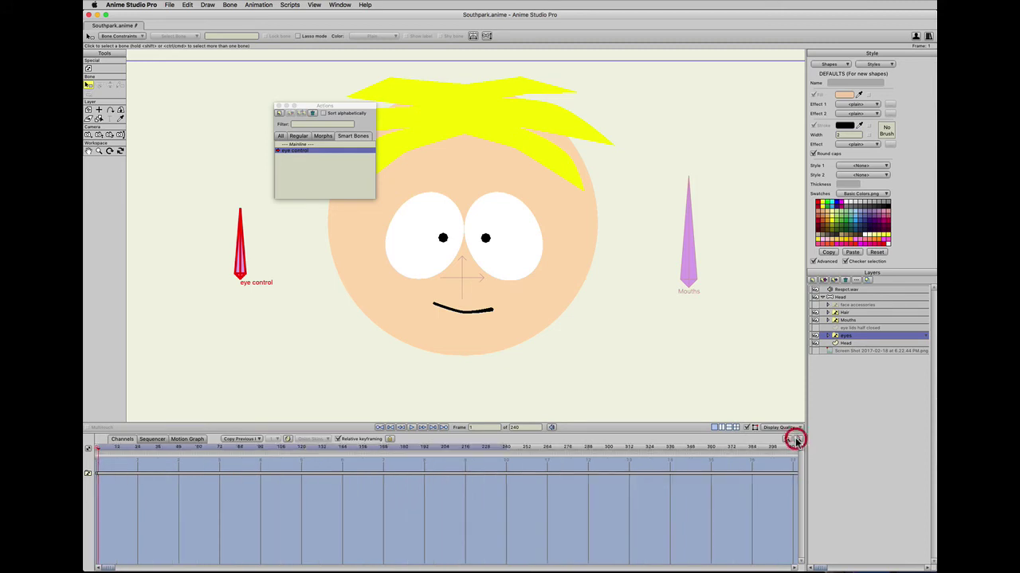
click(797, 440)
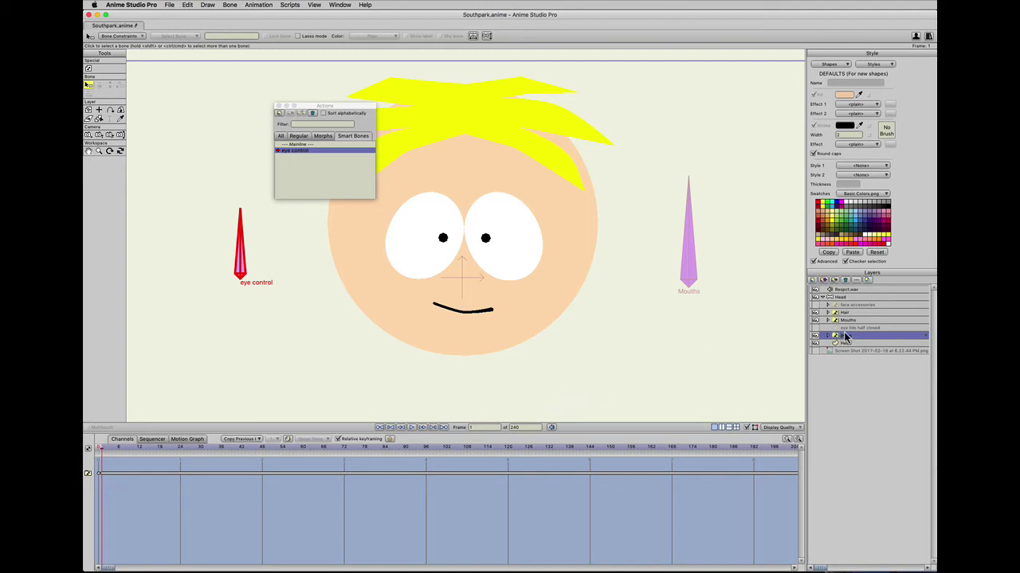
key(Right)
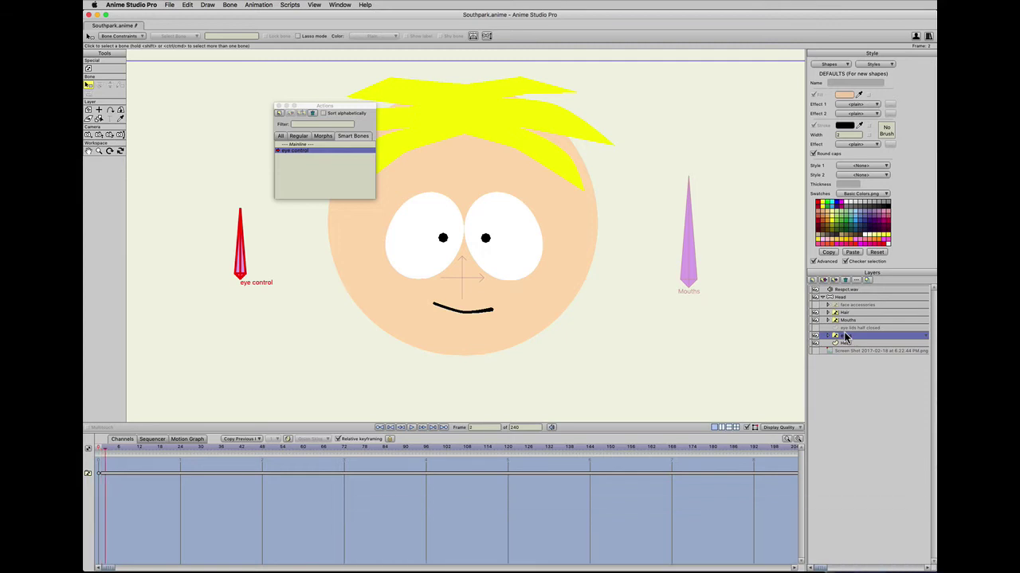
right_click(845, 334)
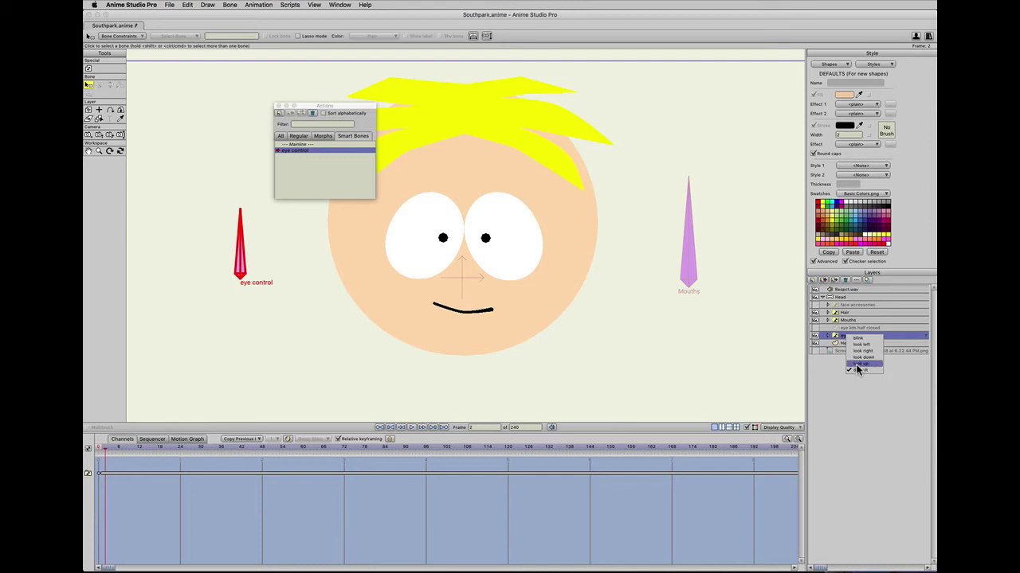
click(858, 365)
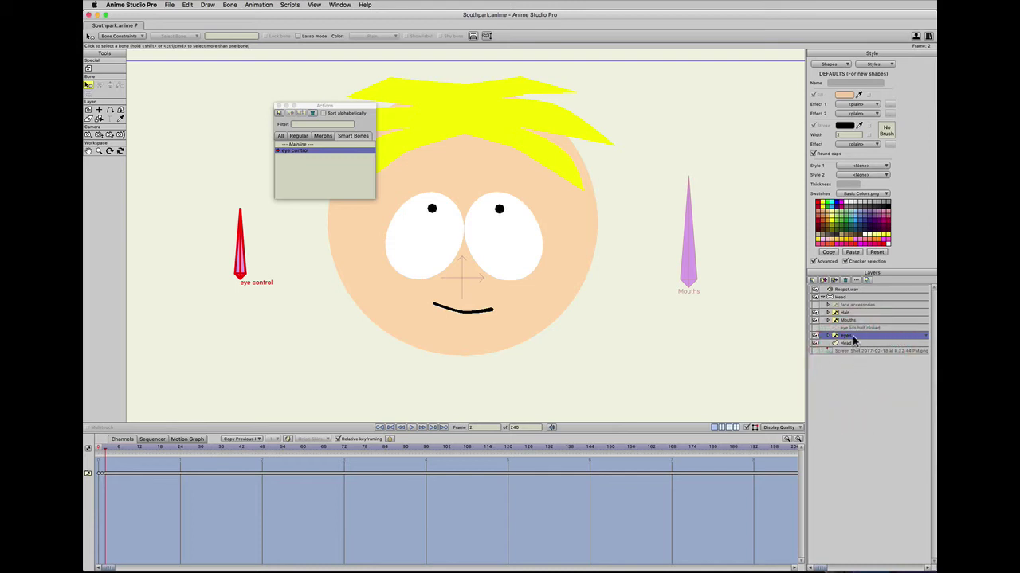
Switch the eyes layer to "look down" at frame 3 and to "look right" at frame 4.
key(Right)
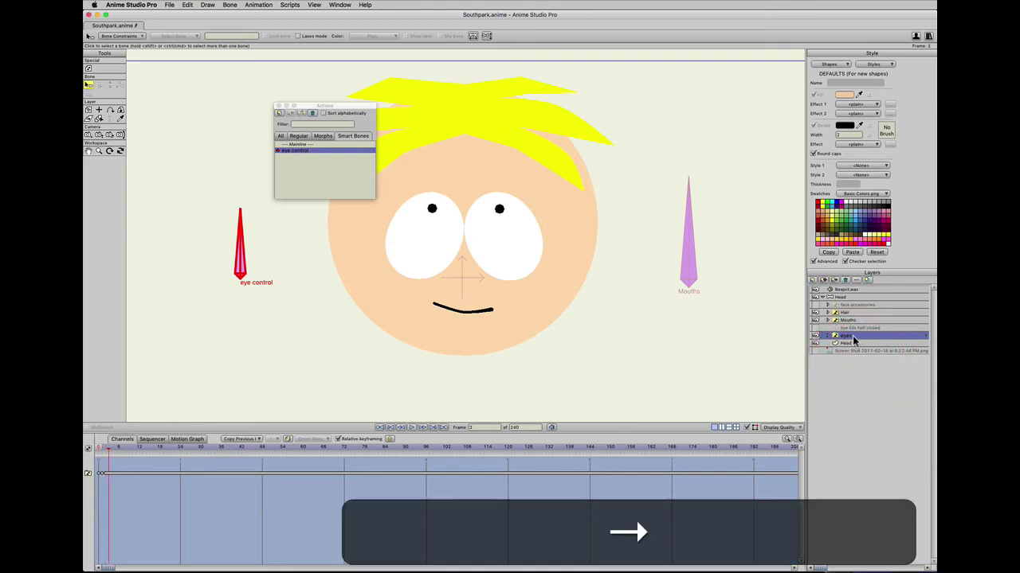
click(850, 337)
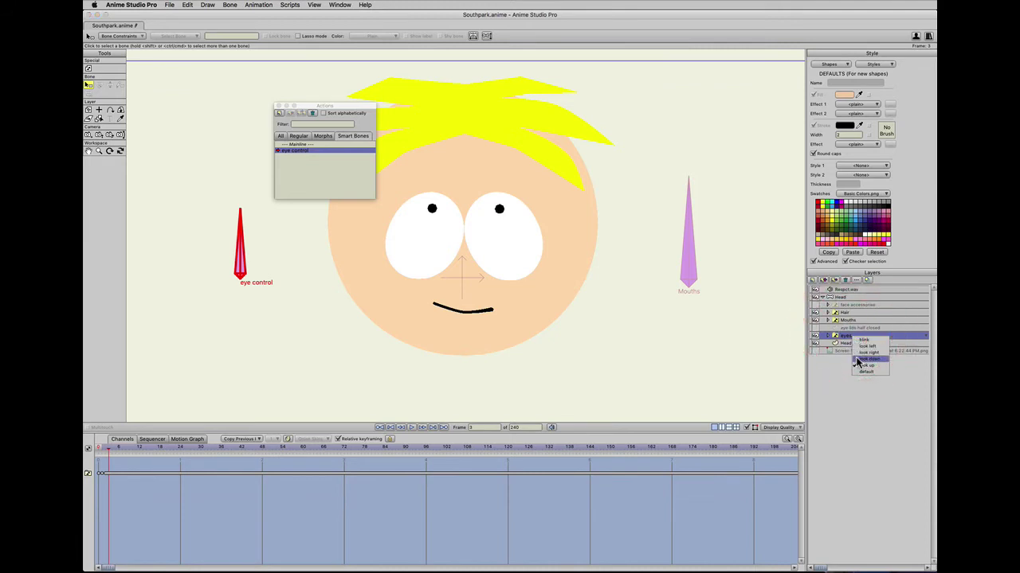
click(856, 360)
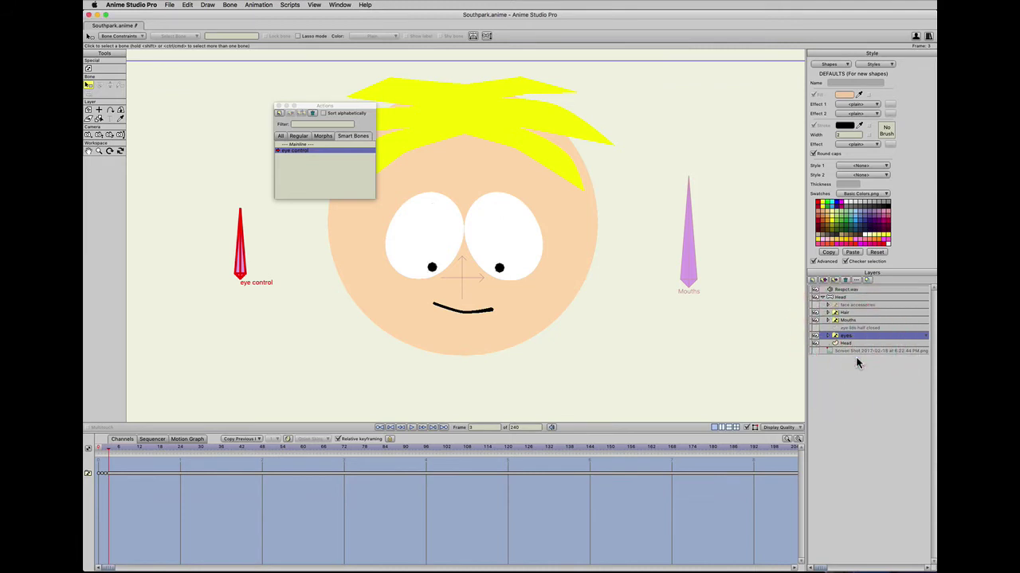
key(Right)
click(851, 337)
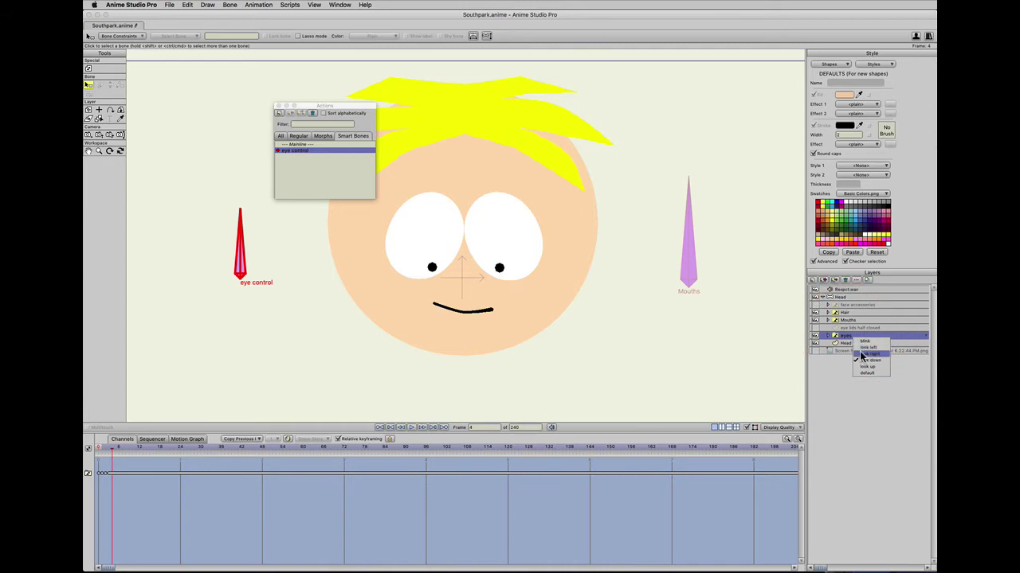
click(861, 355)
Switch the eyes layer to "look left" at frame 5 and to "blink" at frame 6.
key(Right)
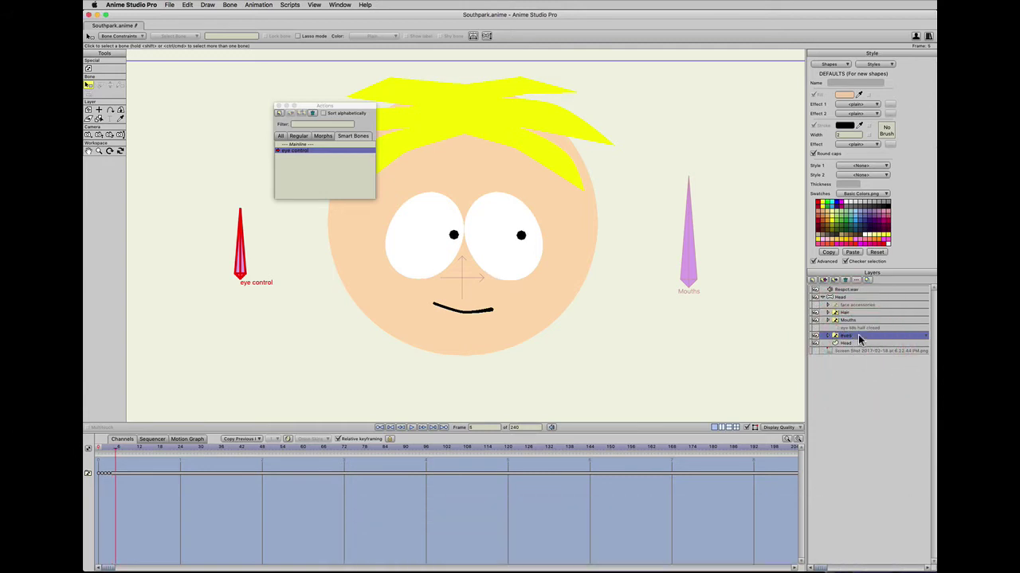
click(859, 339)
click(863, 348)
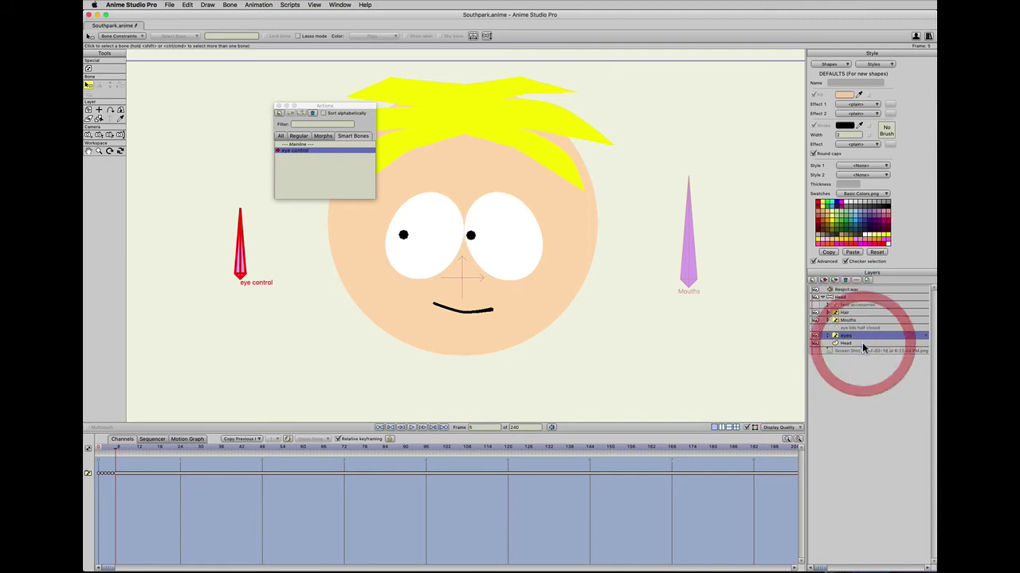
key(Right)
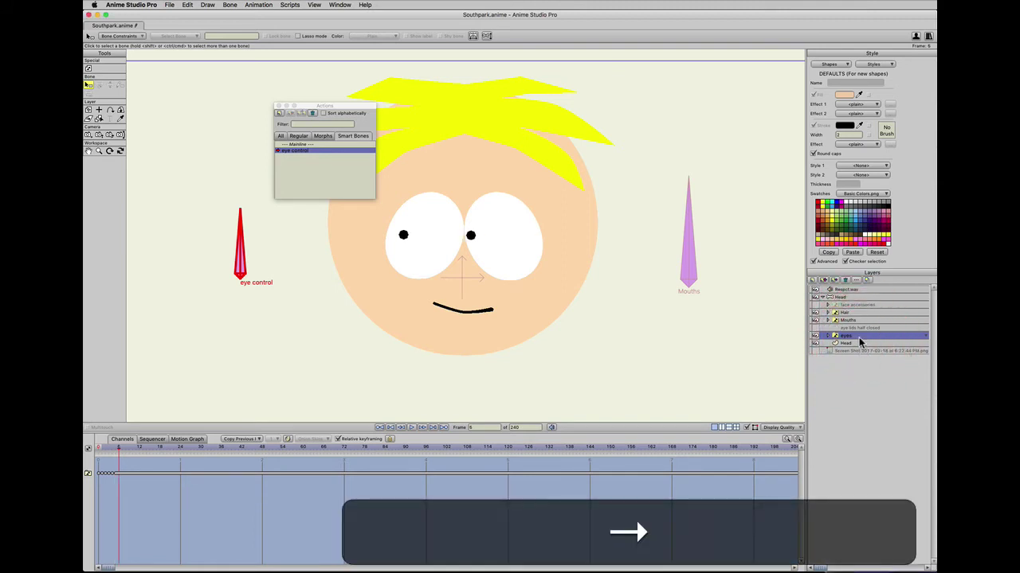
click(861, 341)
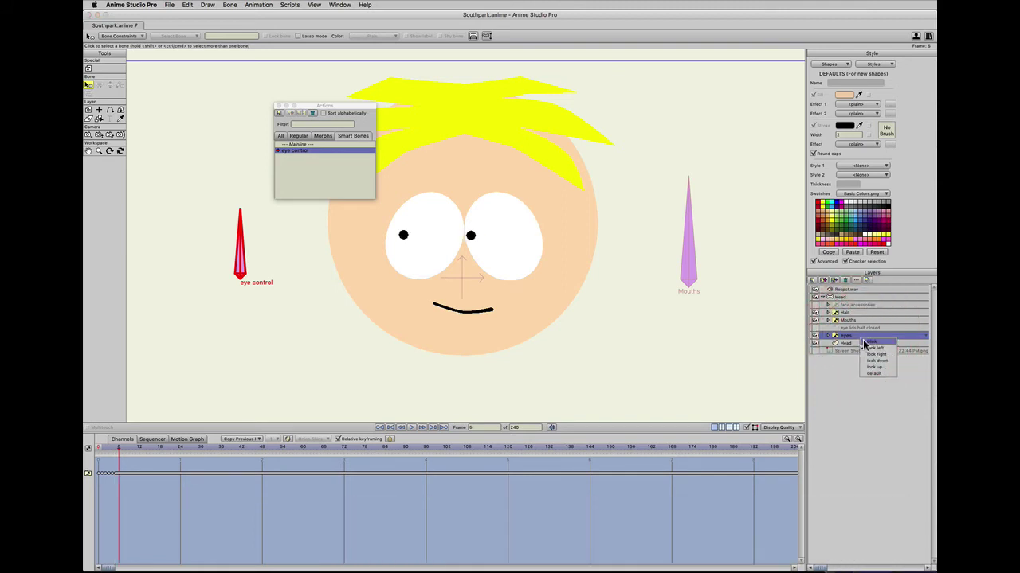
click(867, 342)
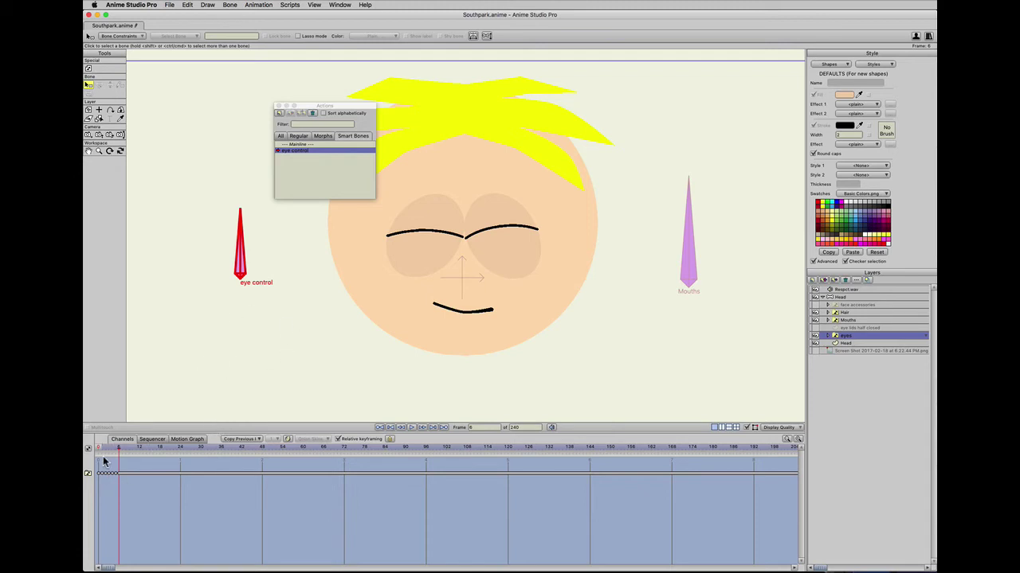
On the Head layer, rotate the eye control bone to -90° at frame 6, and return to frame 0.
click(843, 297)
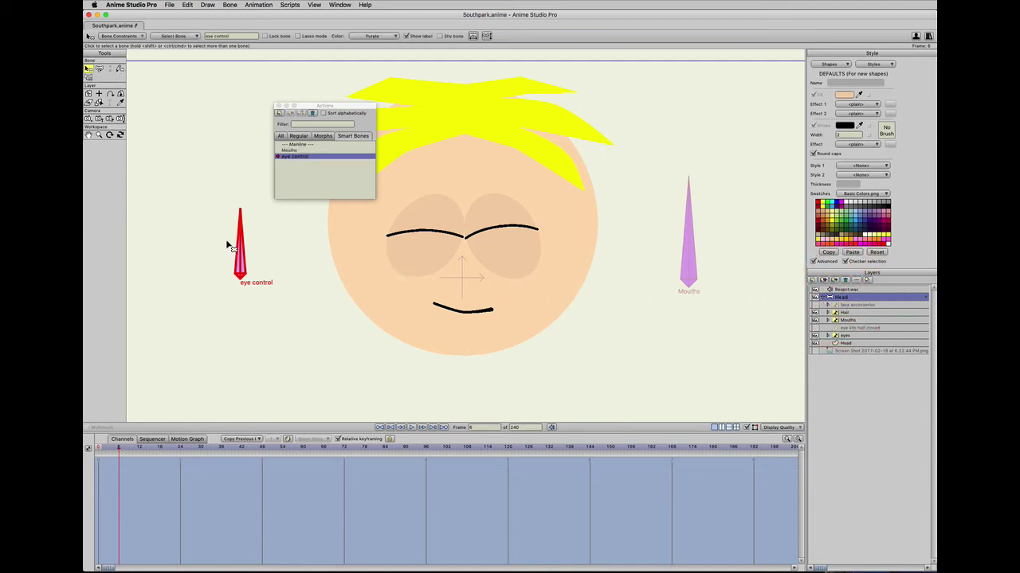
key(t)
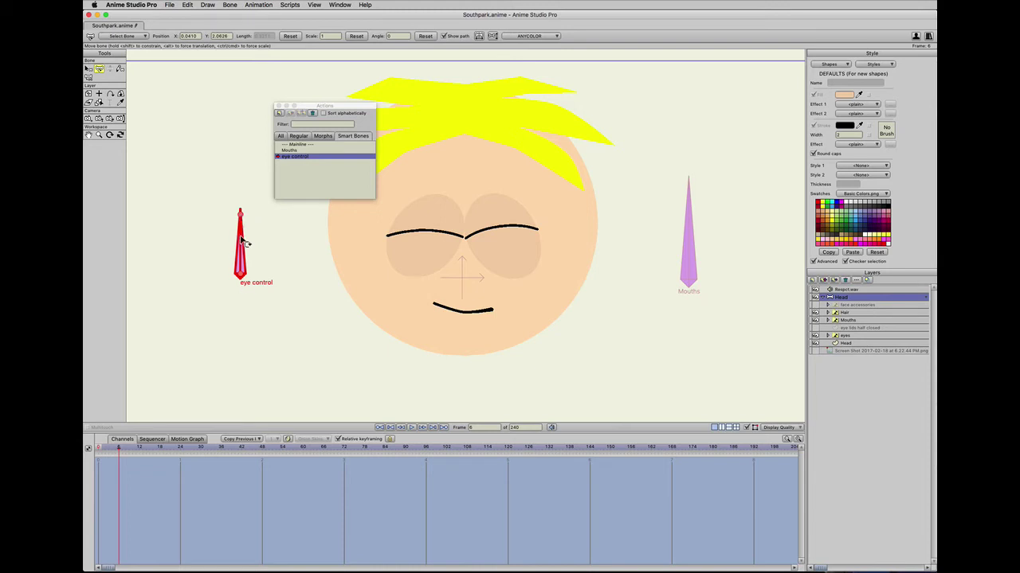
drag(244, 242, 283, 288)
key(shift)
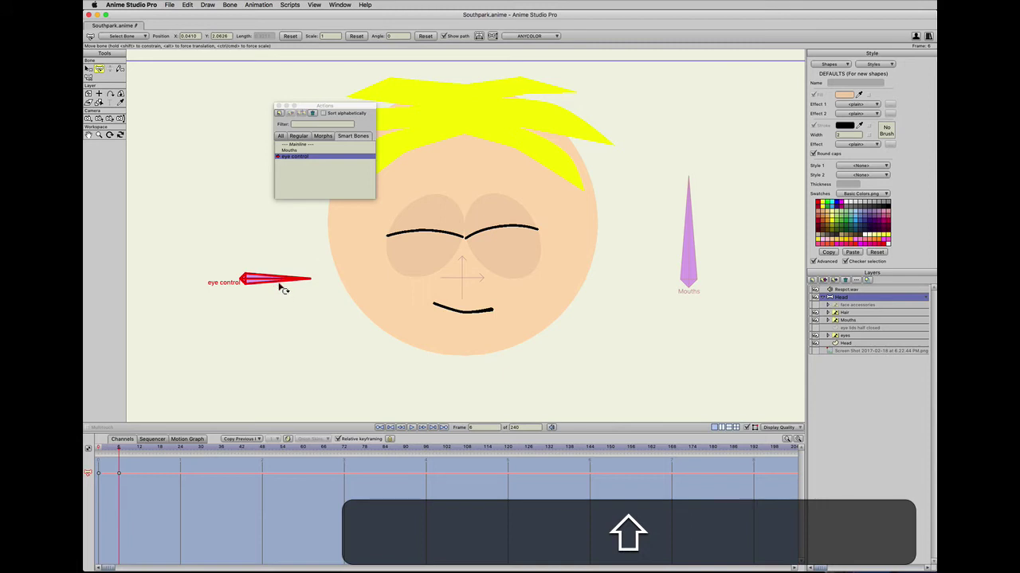
drag(281, 288, 280, 288)
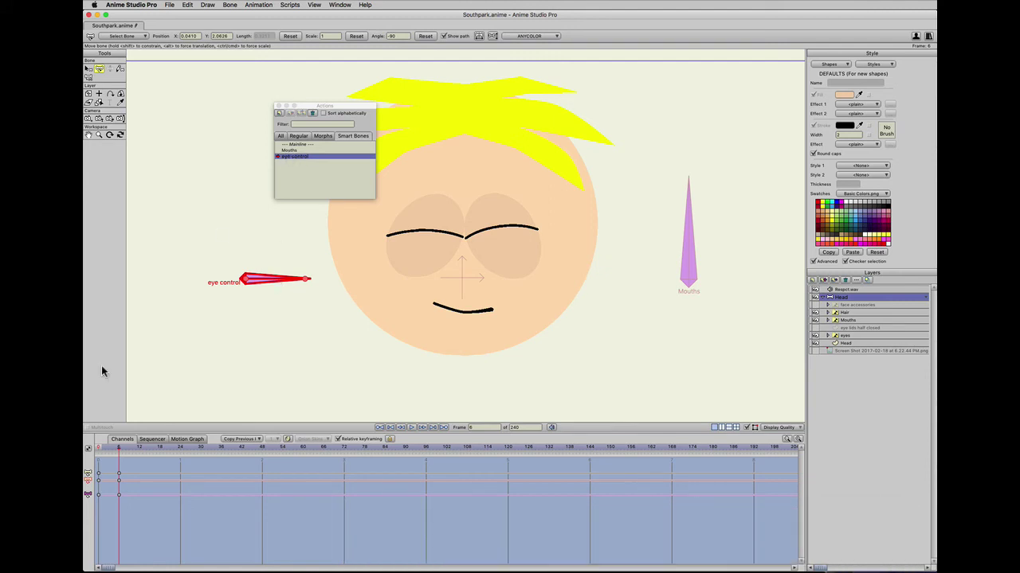
mouse_move(116, 451)
mouse_down()
mouse_move(99, 452)
mouse_move(125, 449)
mouse_move(95, 449)
mouse_up()
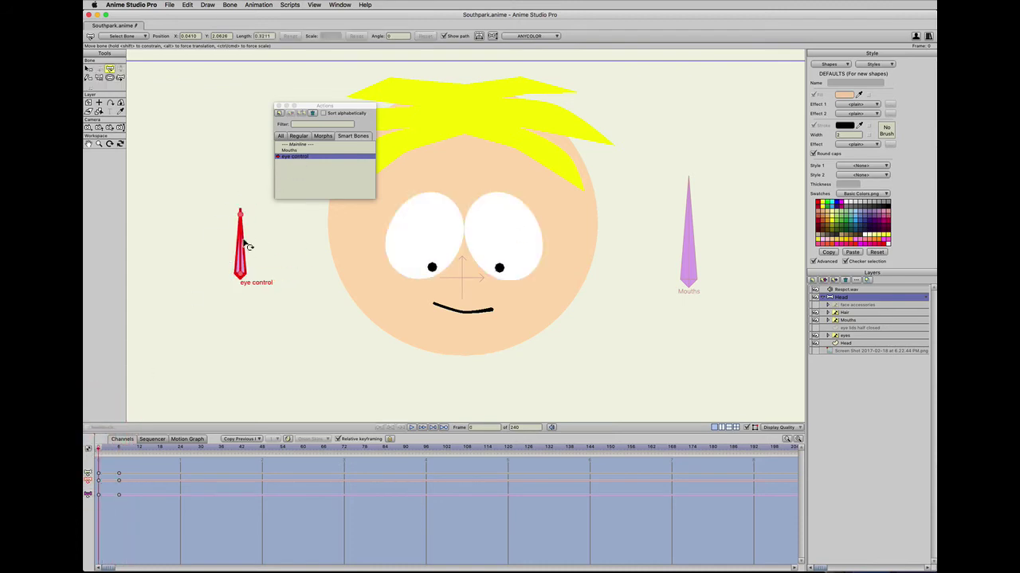
Switch from the eye control action back to the mainline timeline at frame 0.
click(295, 145)
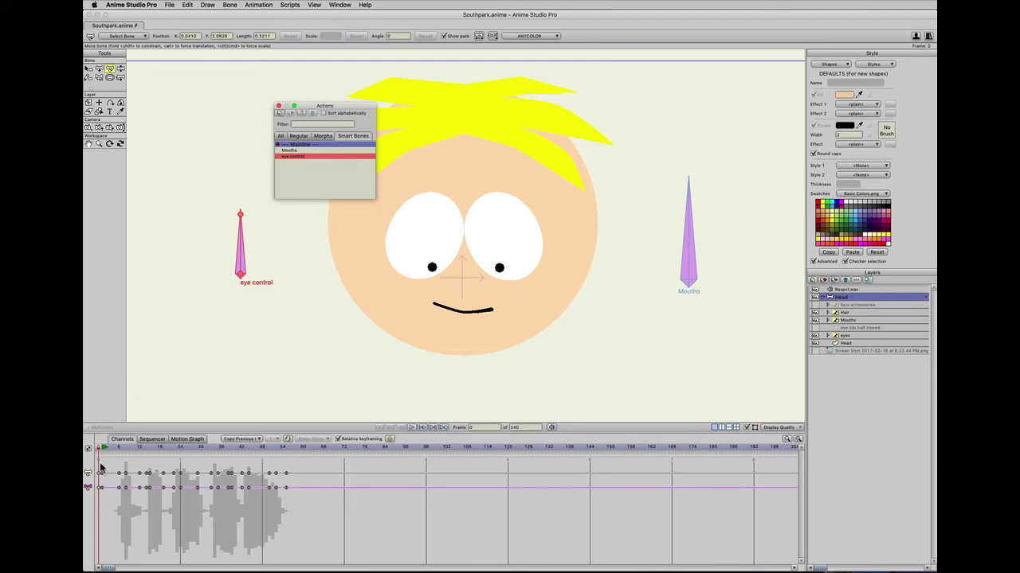
mouse_move(103, 450)
mouse_down()
mouse_move(113, 451)
mouse_move(91, 453)
mouse_move(119, 455)
mouse_move(100, 451)
mouse_up()
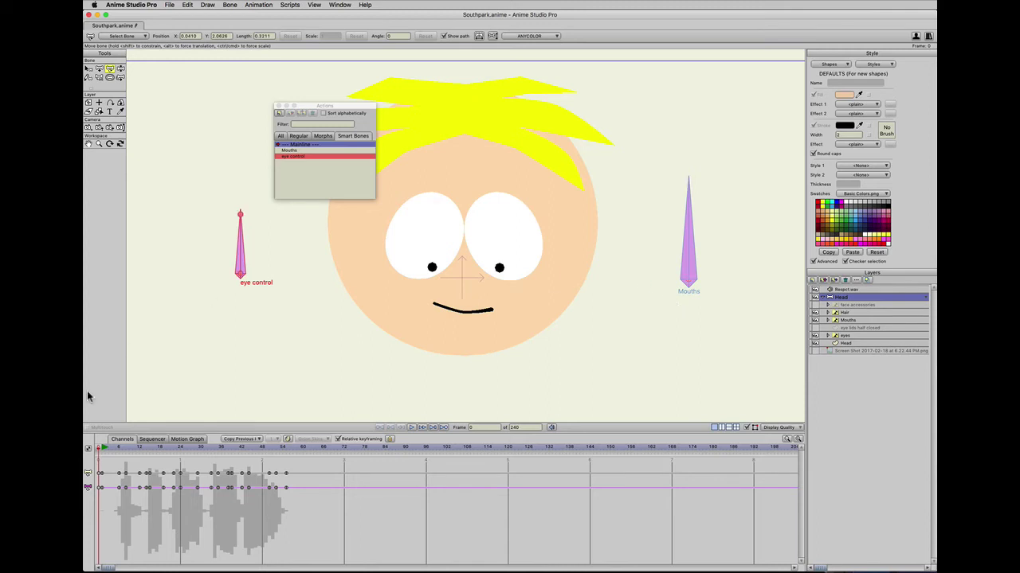
mouse_move(102, 451)
mouse_down()
mouse_move(220, 448)
mouse_move(85, 444)
mouse_up()
click(84, 444)
Detach the eye control bone from its parent, the Mouths bone, so it has no parent.
click(99, 77)
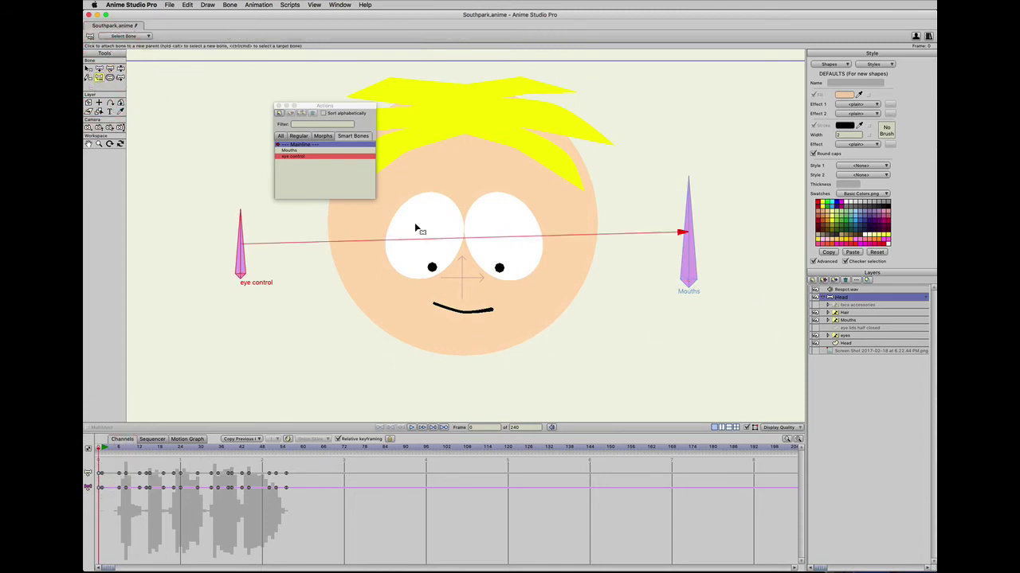
click(240, 272)
drag(107, 449, 85, 449)
key(b)
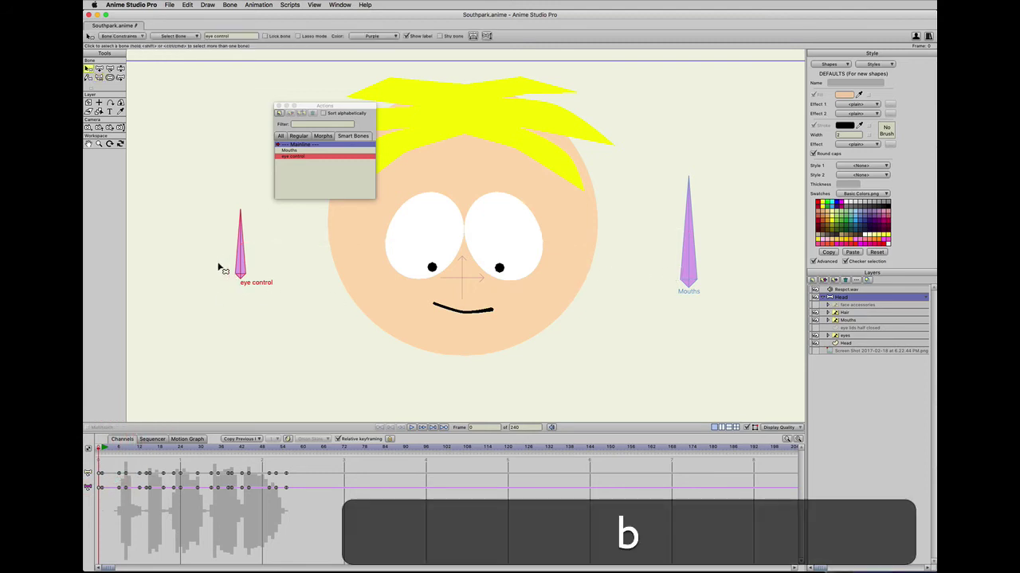
click(240, 265)
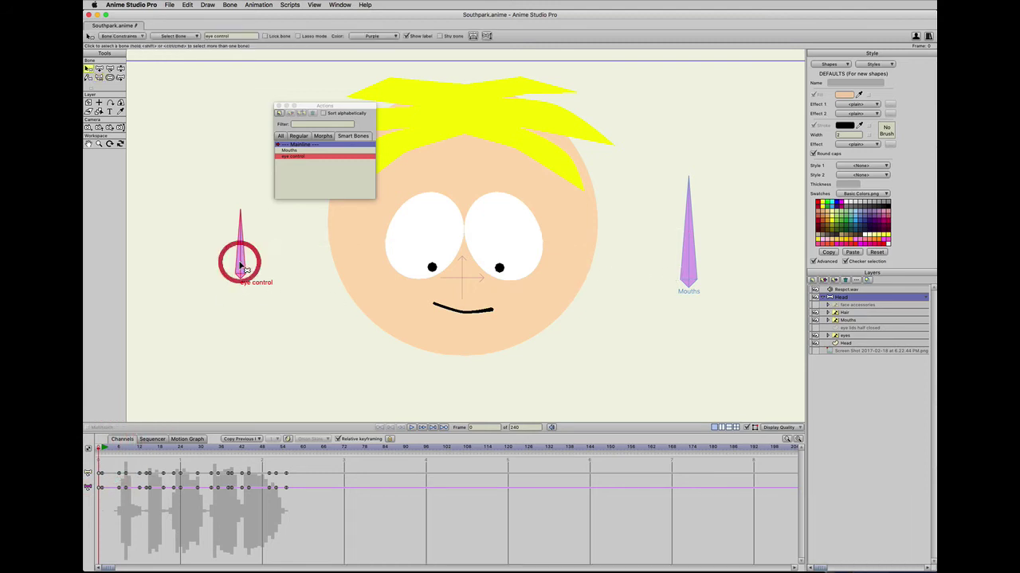
click(190, 258)
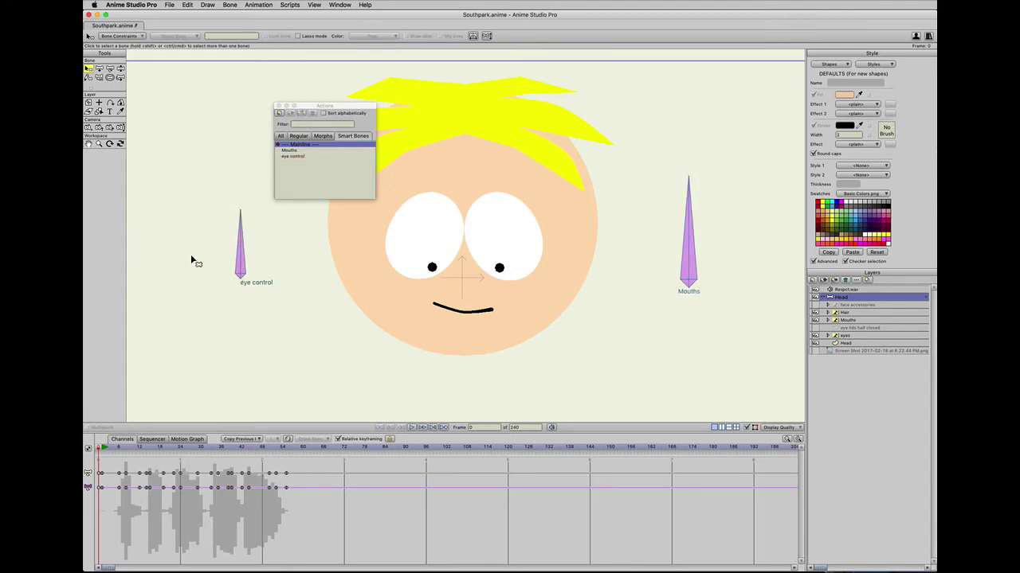
key(b)
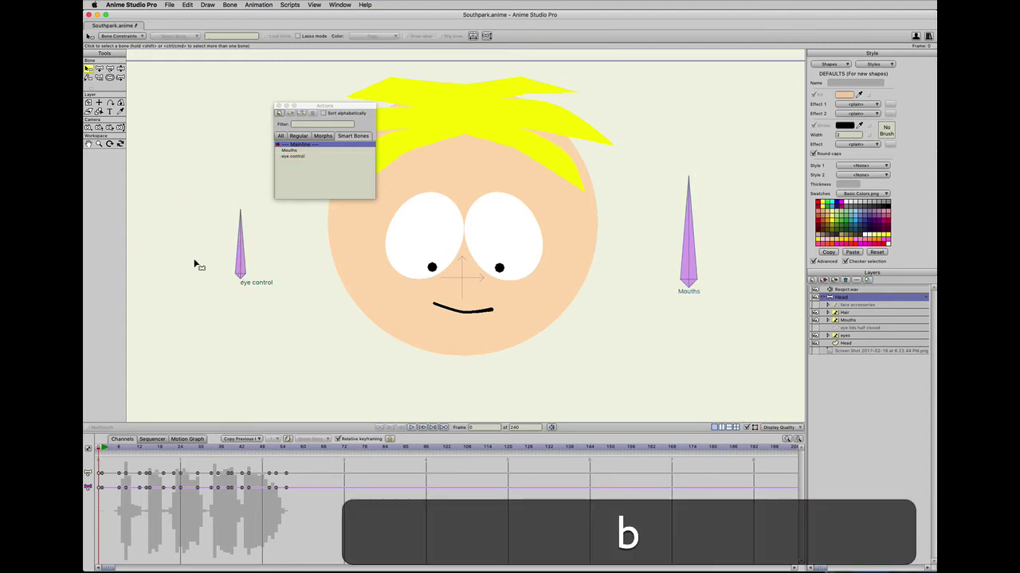
click(240, 265)
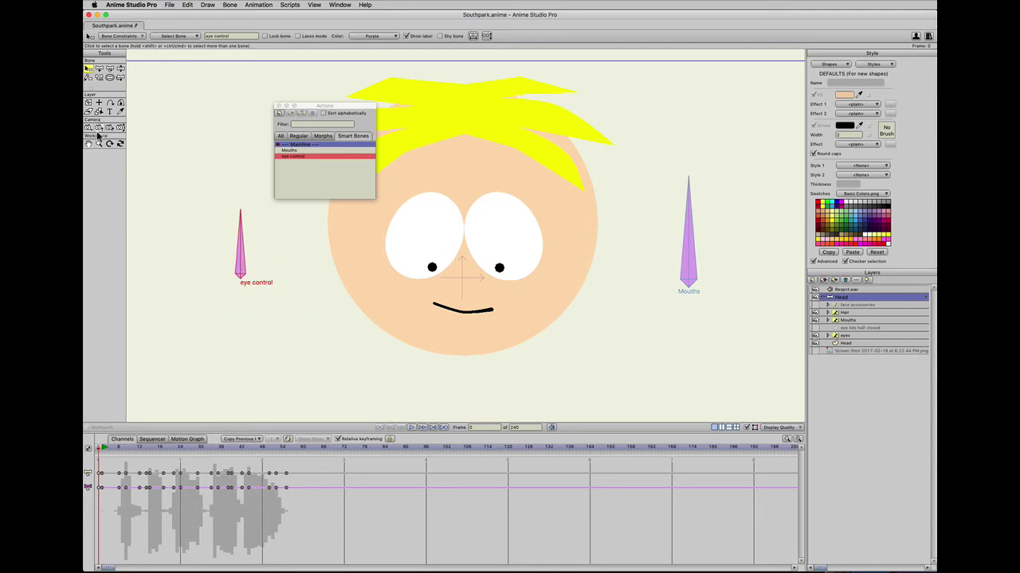
click(99, 79)
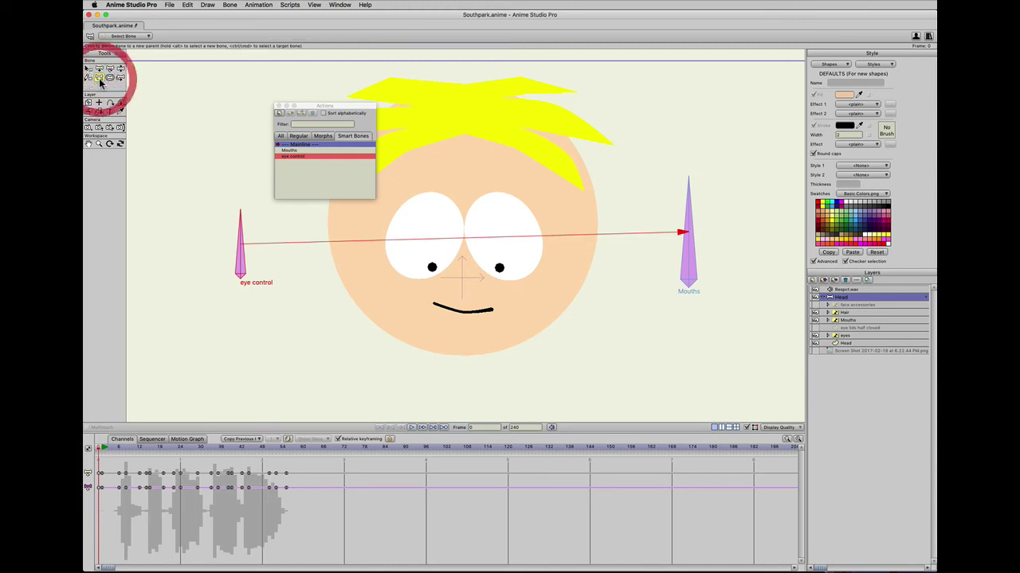
click(199, 161)
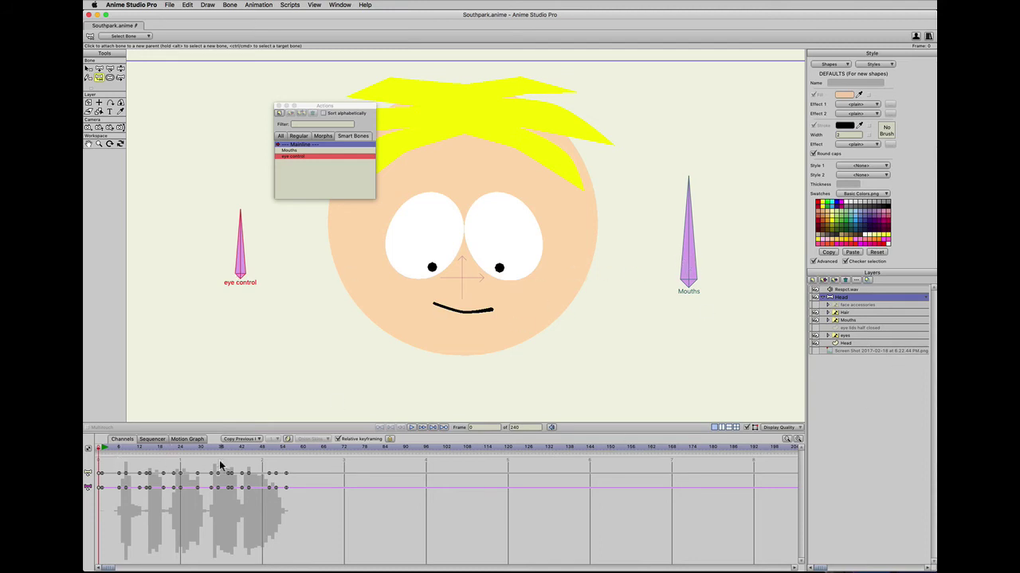
Move the Actions window off the character's face to above the Mouths bone and compare frames 0 and 1.
click(104, 448)
click(102, 448)
drag(295, 106, 666, 79)
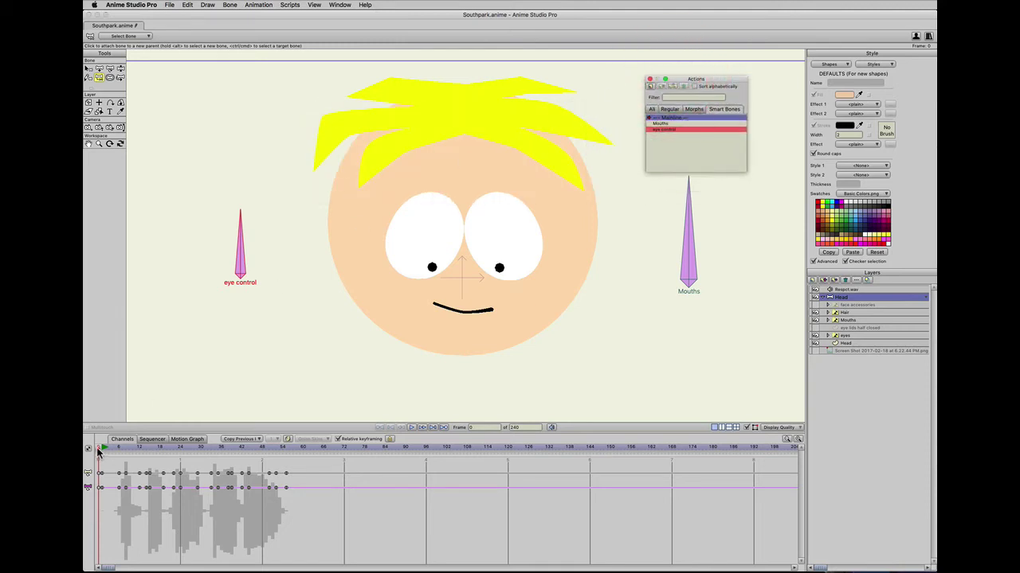
click(100, 448)
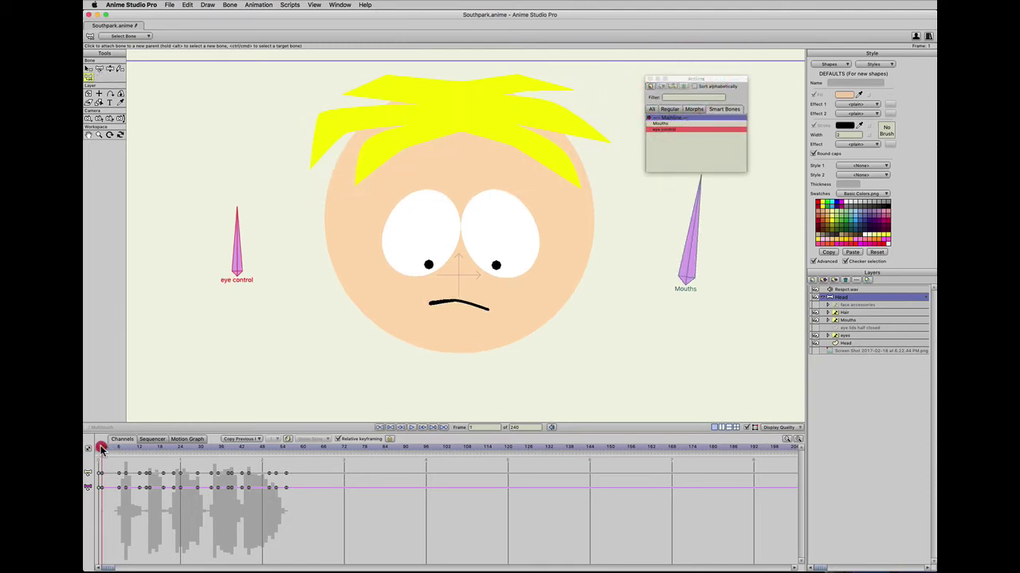
click(99, 449)
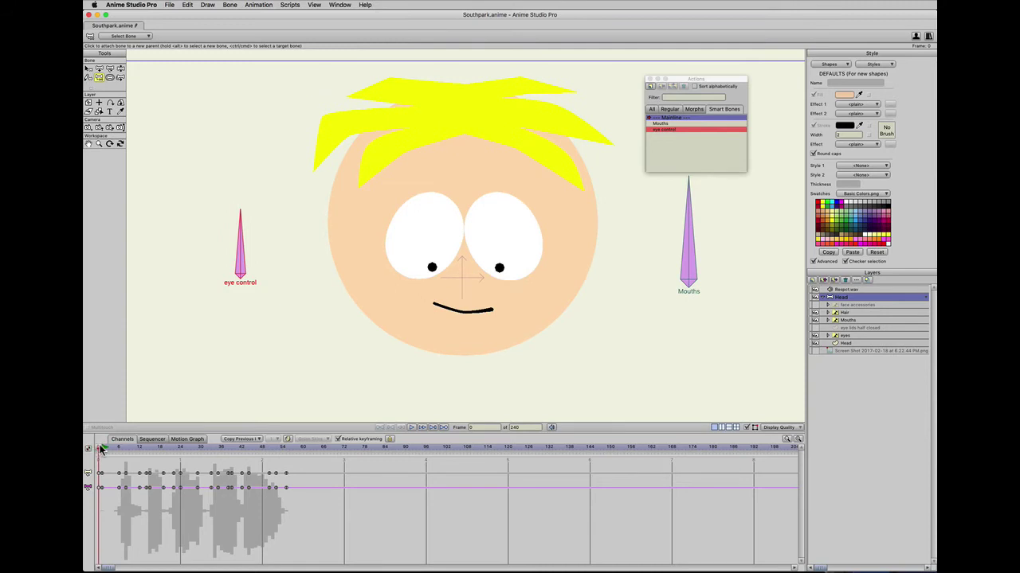
click(102, 449)
click(101, 448)
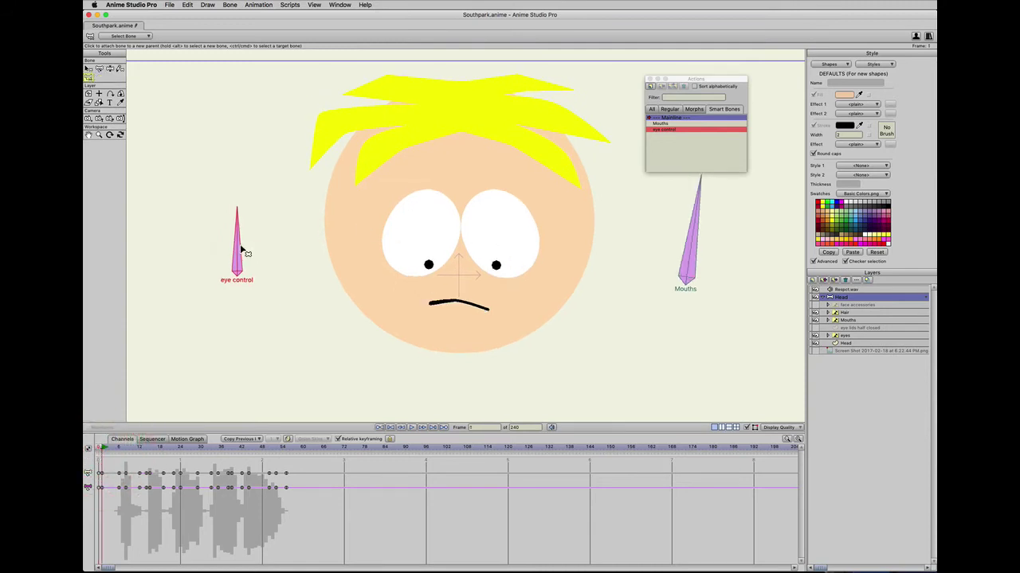
key(t)
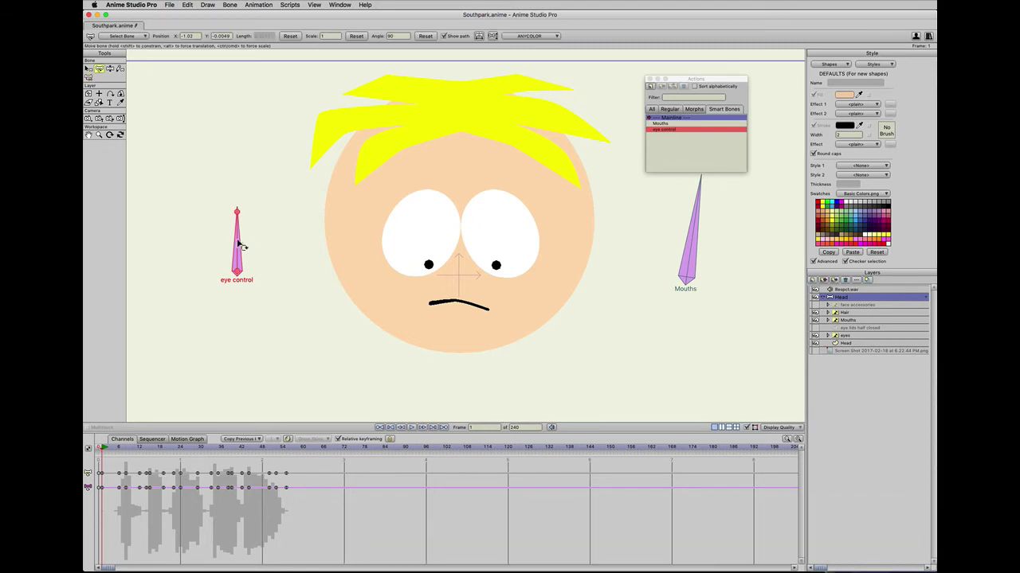
click(239, 244)
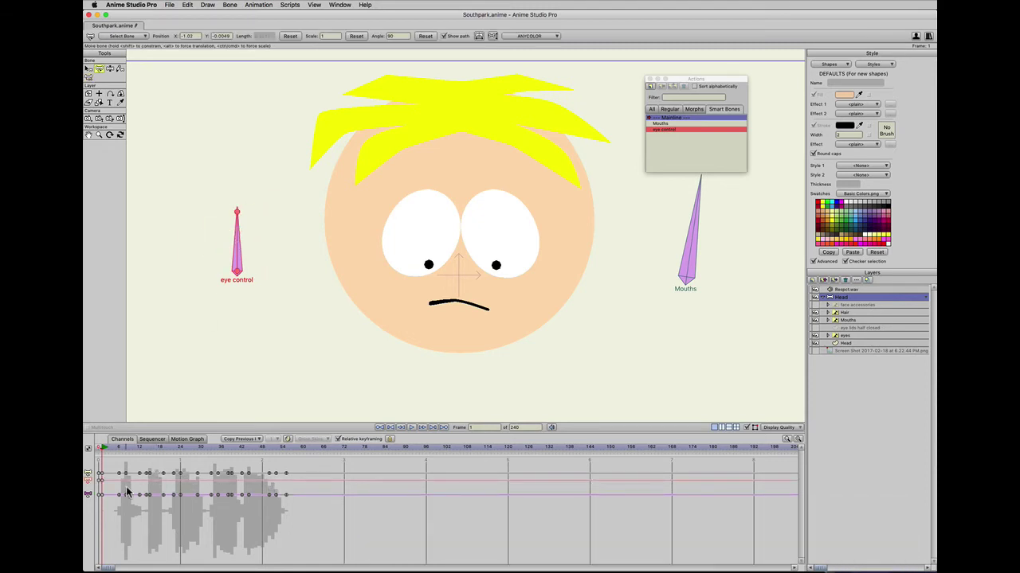
key(super+z)
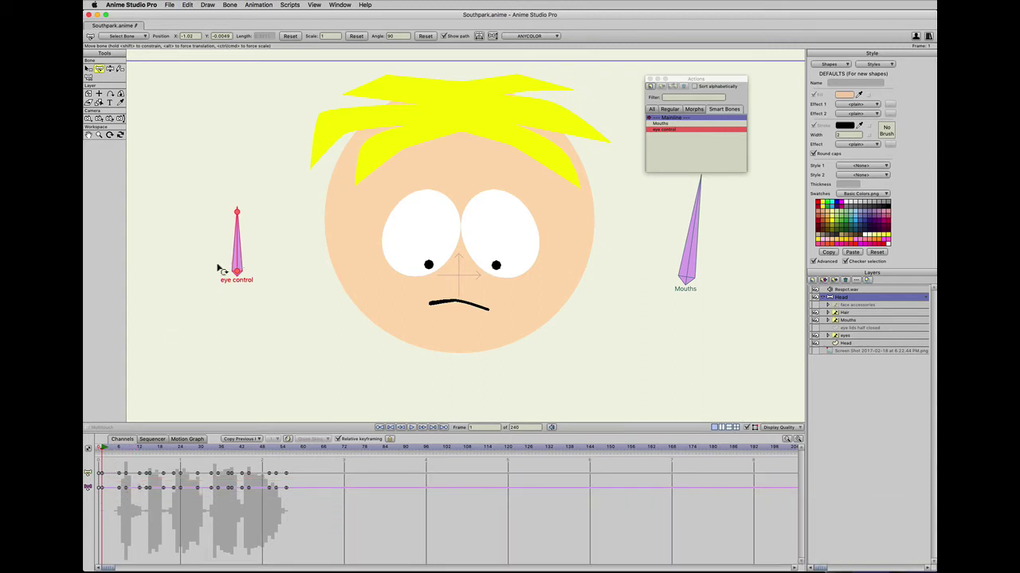
At frame 0, set the eye control bone's color to Green.
click(100, 446)
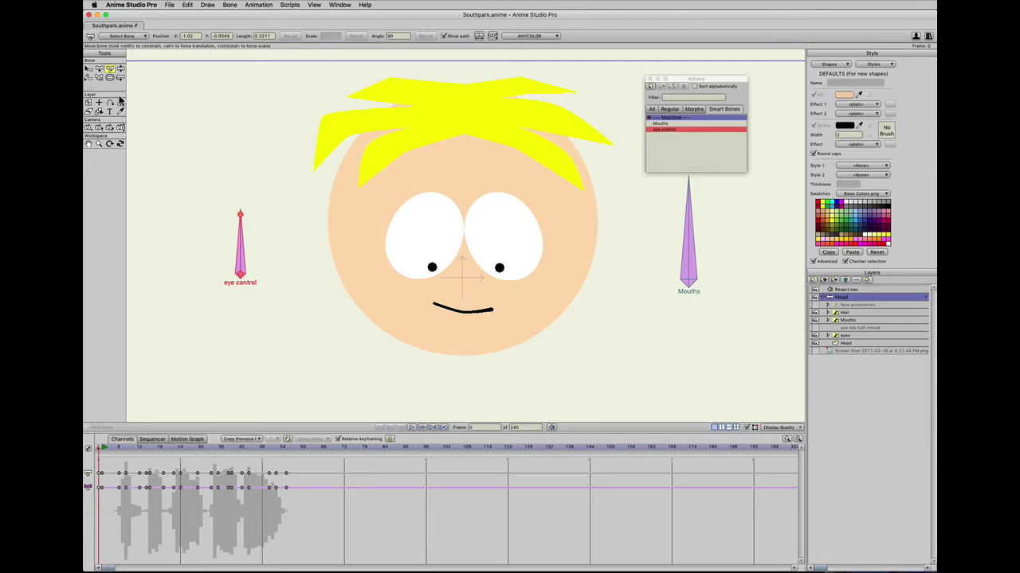
key(b)
click(372, 36)
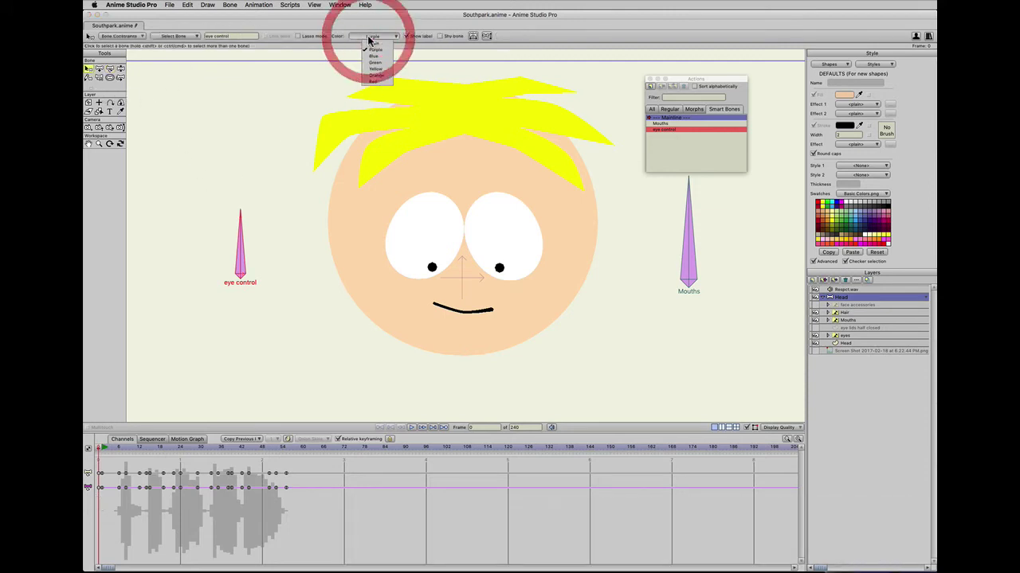
click(374, 58)
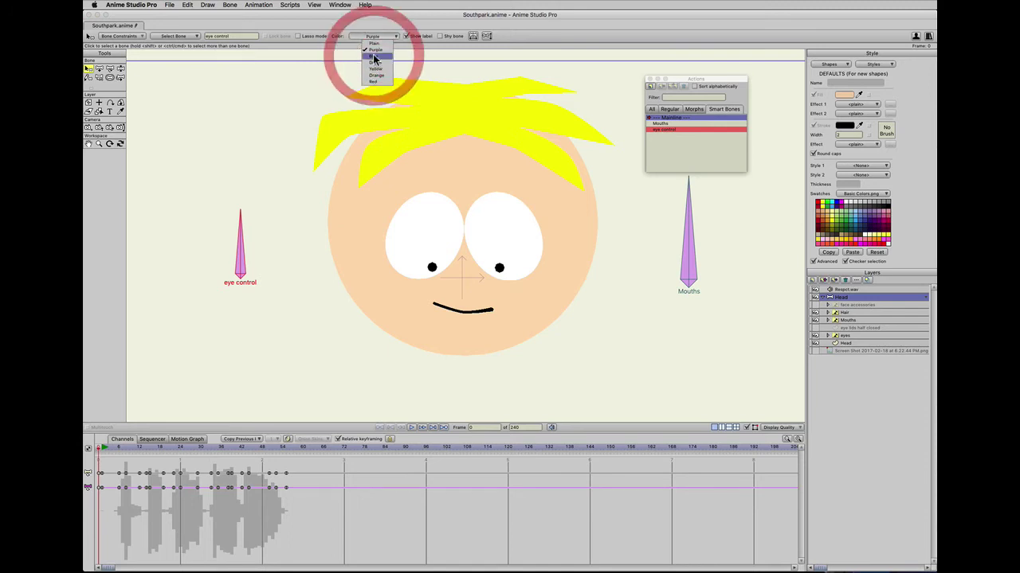
click(370, 36)
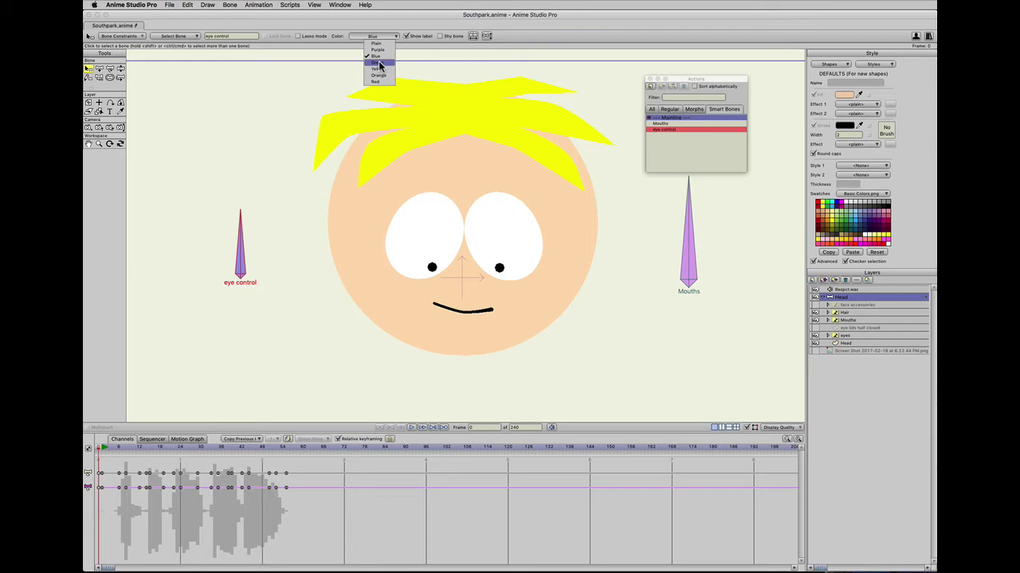
click(380, 64)
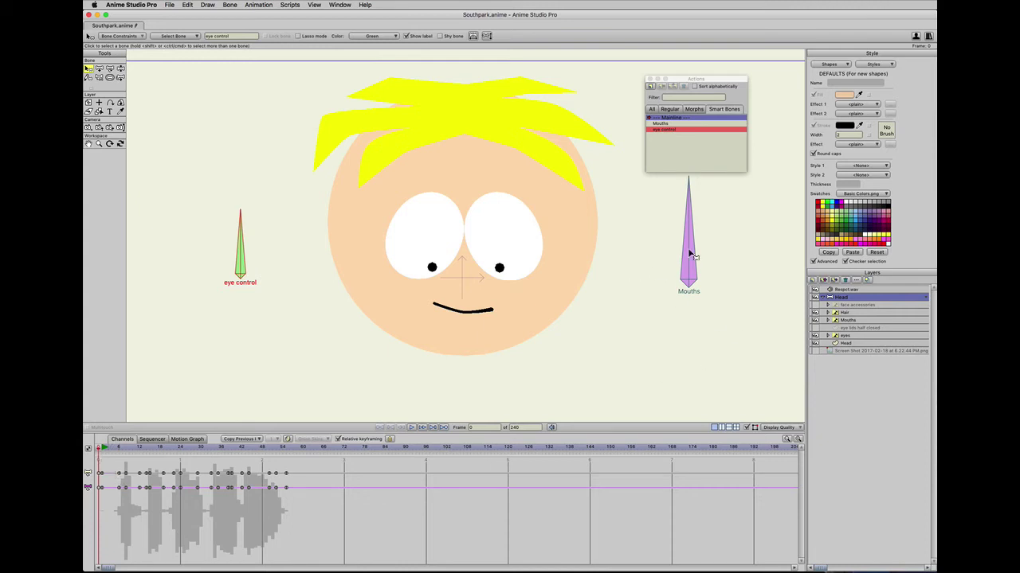
Key the eye control bone at frame 1 and set the keyframe's interpolation to Step.
click(100, 450)
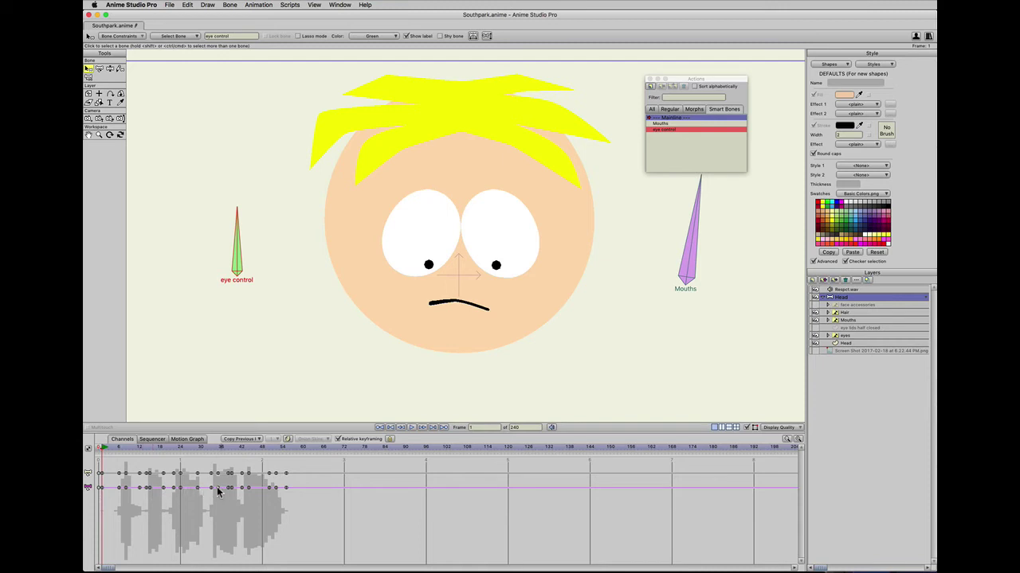
key(t)
click(237, 243)
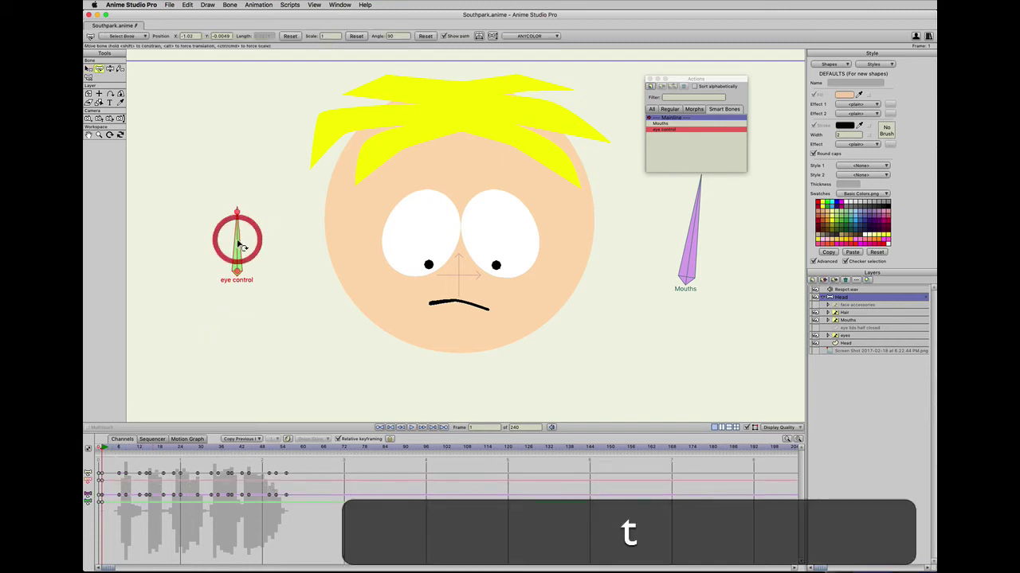
click(101, 504)
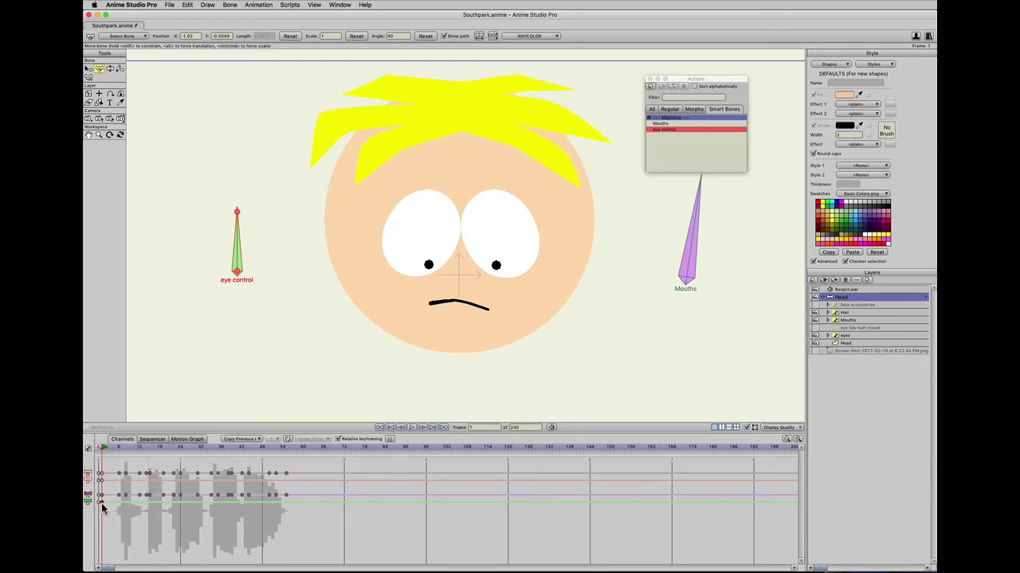
right_click(102, 503)
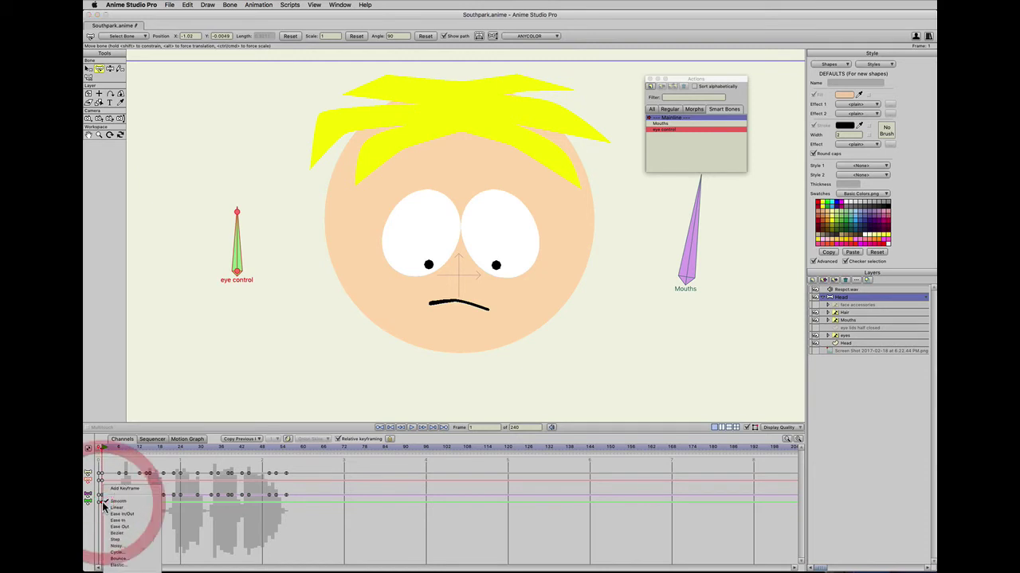
click(117, 541)
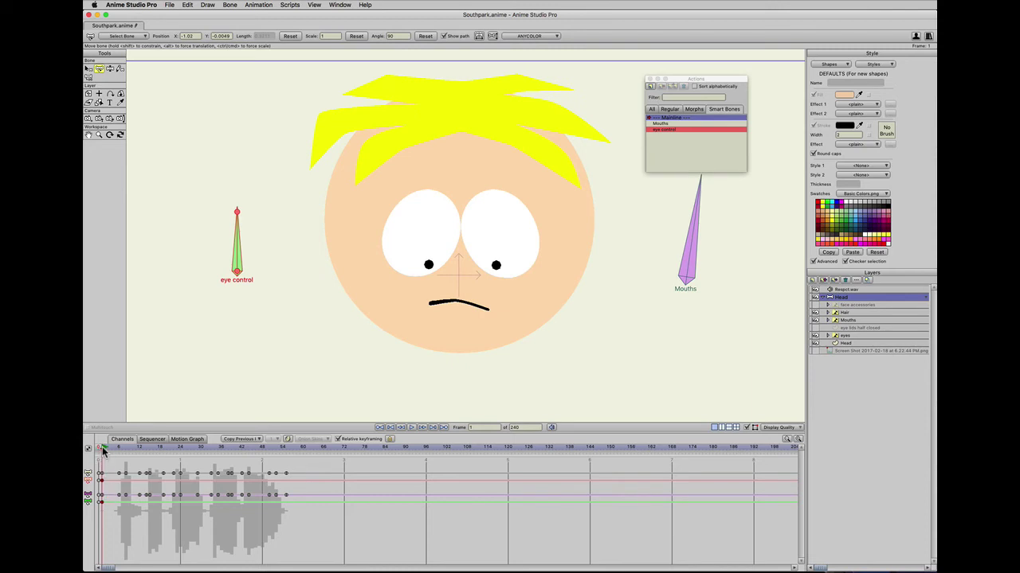
At frame 1, rotate the eye control bone slightly to about 90.02° to show the default eyes.
click(105, 450)
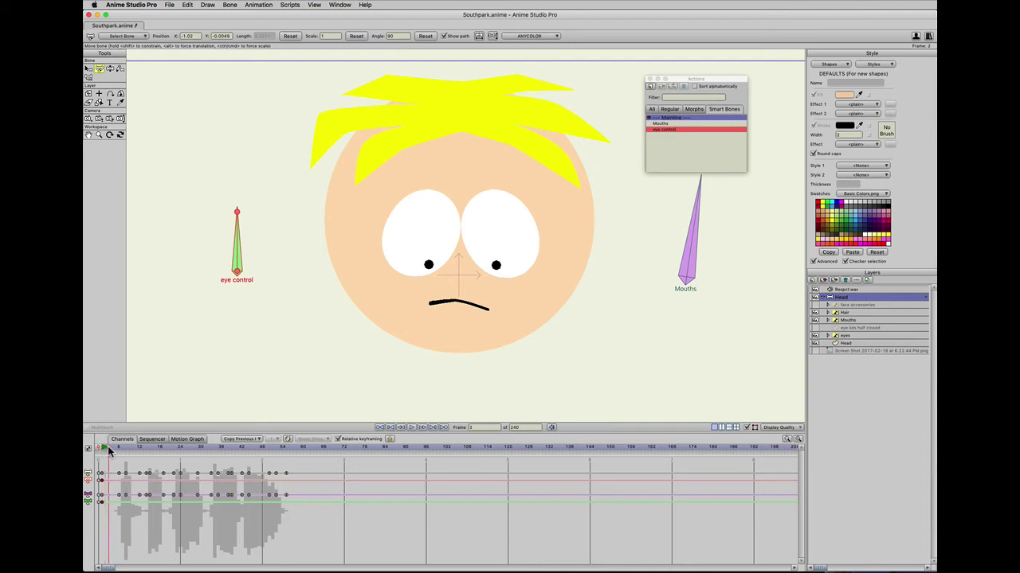
click(102, 452)
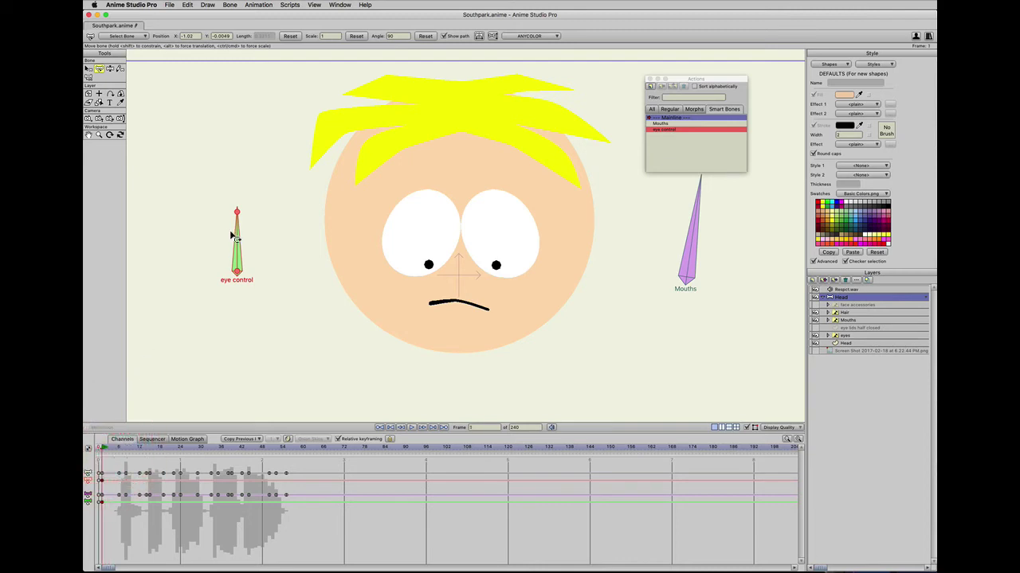
key(t)
drag(242, 241, 241, 239)
click(237, 238)
At frame 6, rotate the eye control bone to about -1.5° for the blink and check it against frame 1.
click(119, 451)
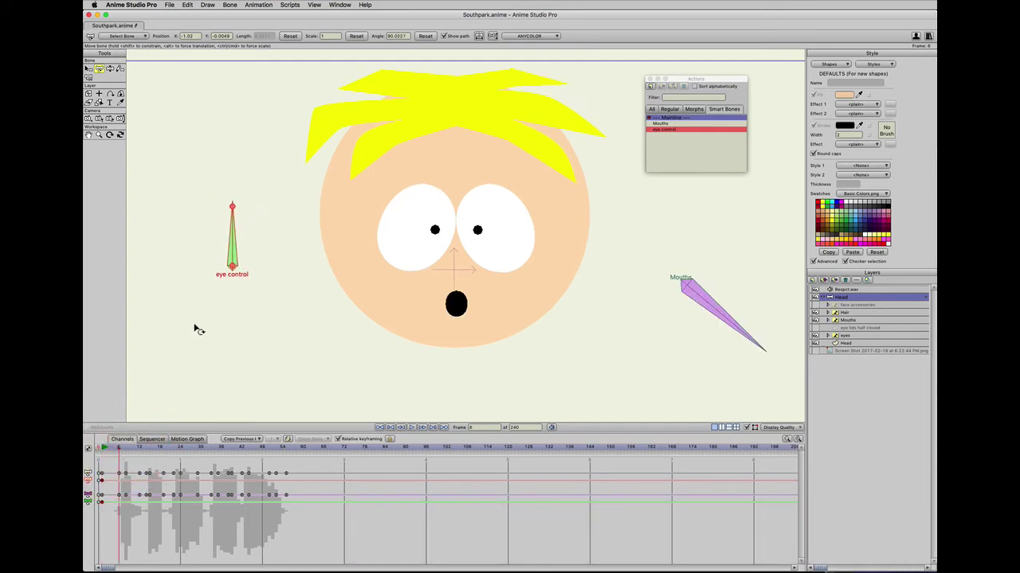
drag(234, 239, 269, 275)
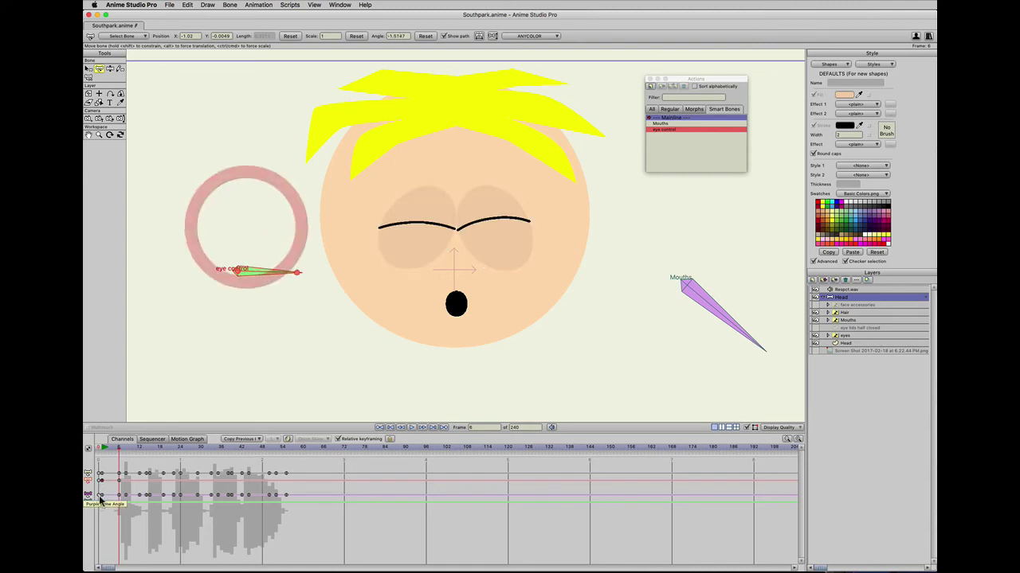
click(100, 449)
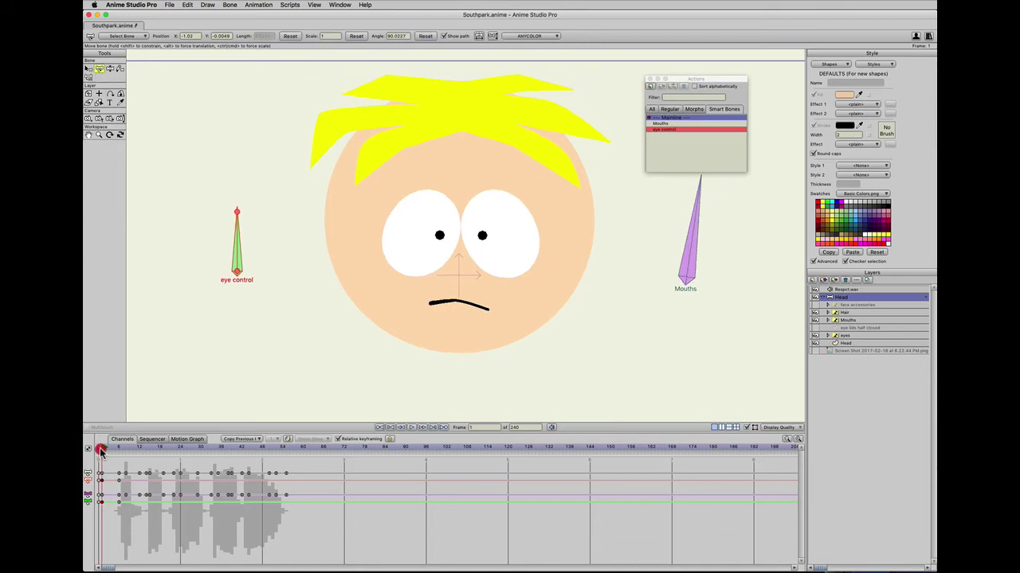
At frame 12, rotate the eye control bone back upright to show the default eyes and play the animation from frame 1.
drag(100, 452, 139, 451)
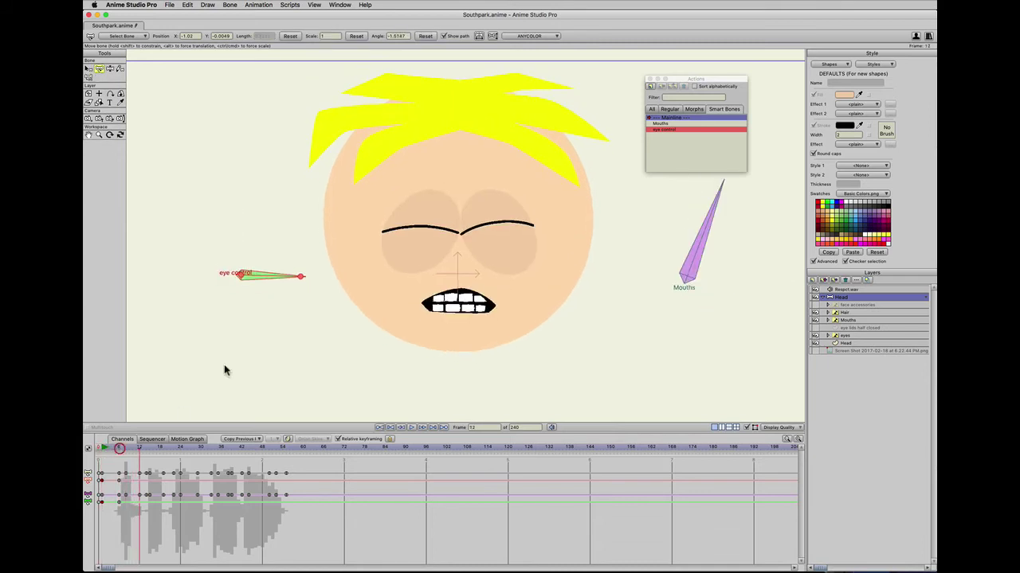
drag(282, 280, 236, 221)
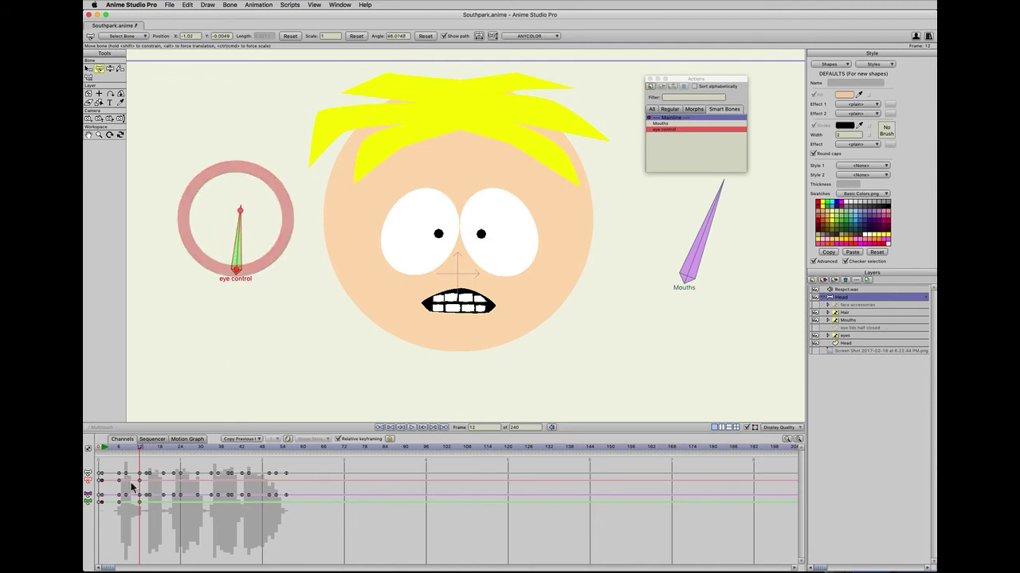
click(102, 451)
key(space)
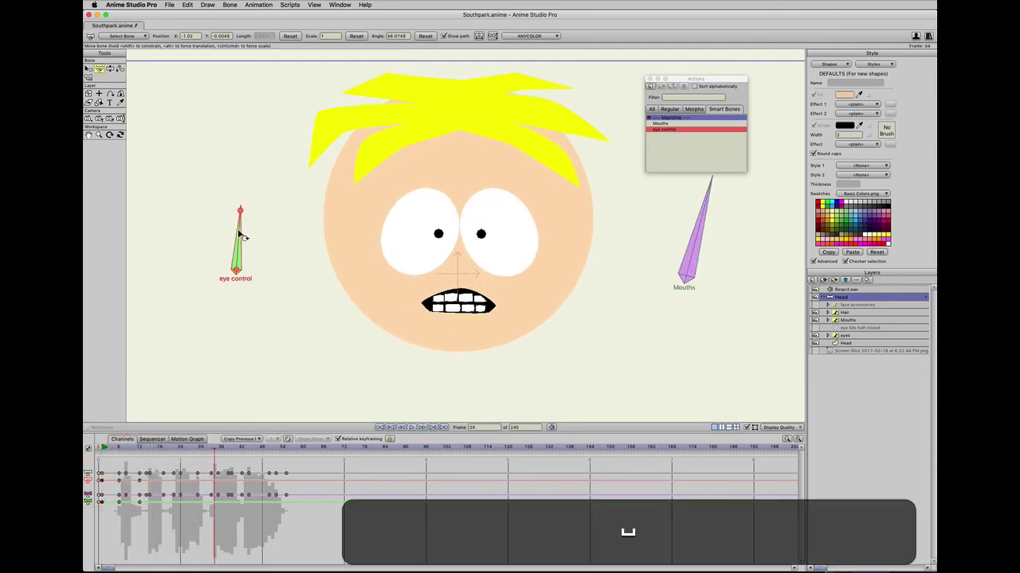
Key the eye control bone for another eye change at frame 34 and around frame 41, and play back the animation.
drag(241, 237, 242, 211)
click(239, 446)
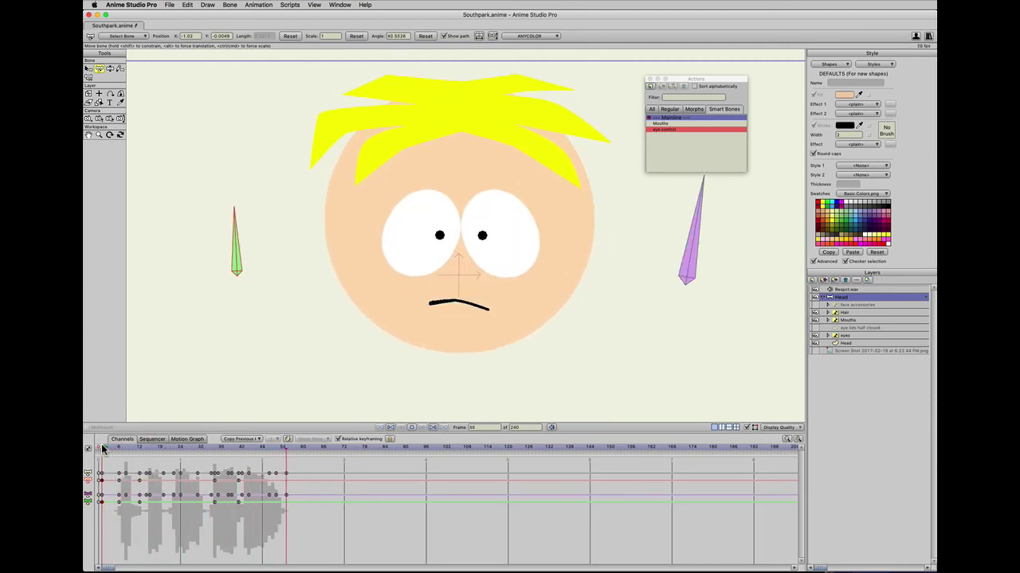
key(space)
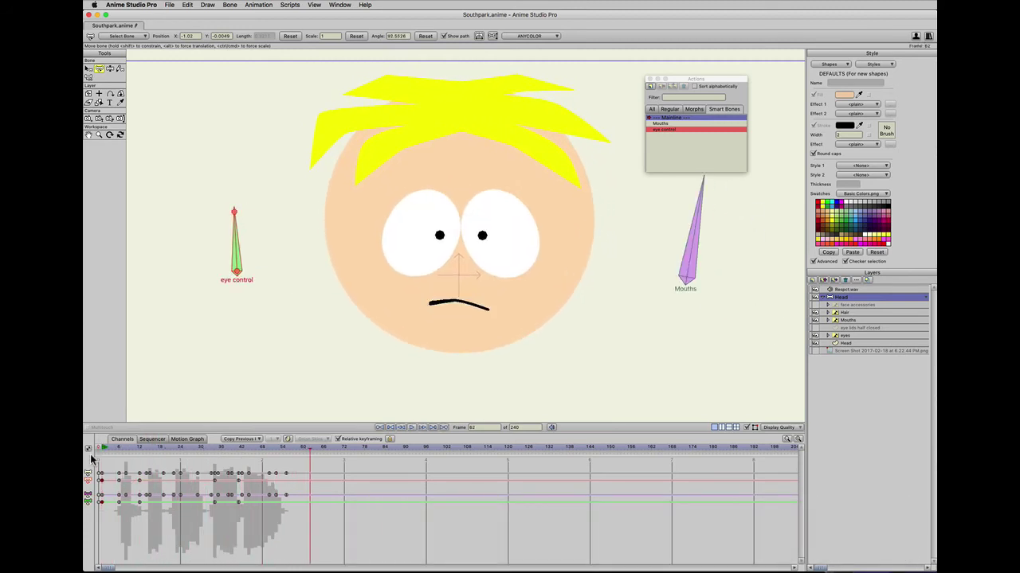
click(95, 447)
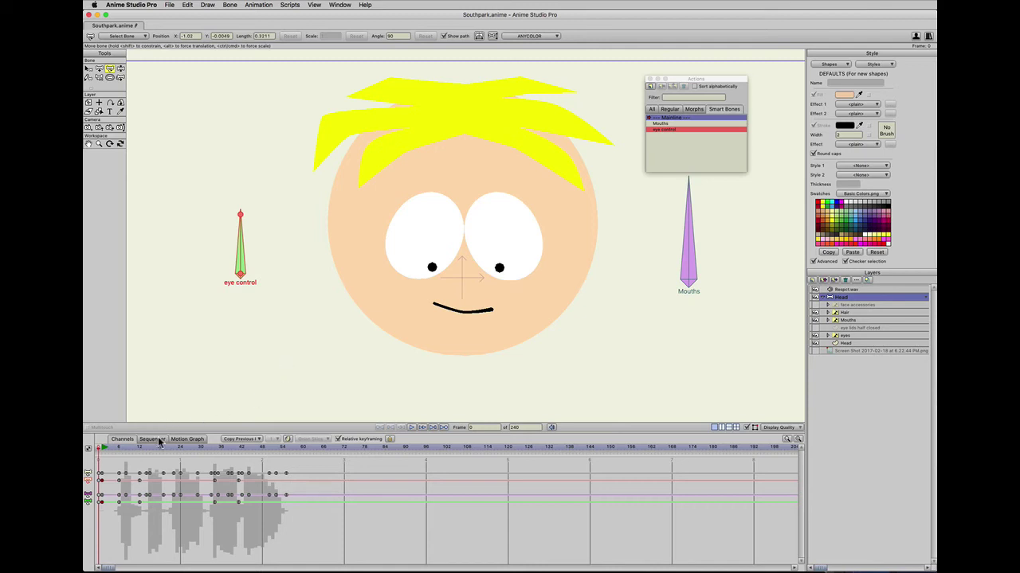
Collapse the Head layer and compare the character's eyes at frames 0 and 1.
click(109, 449)
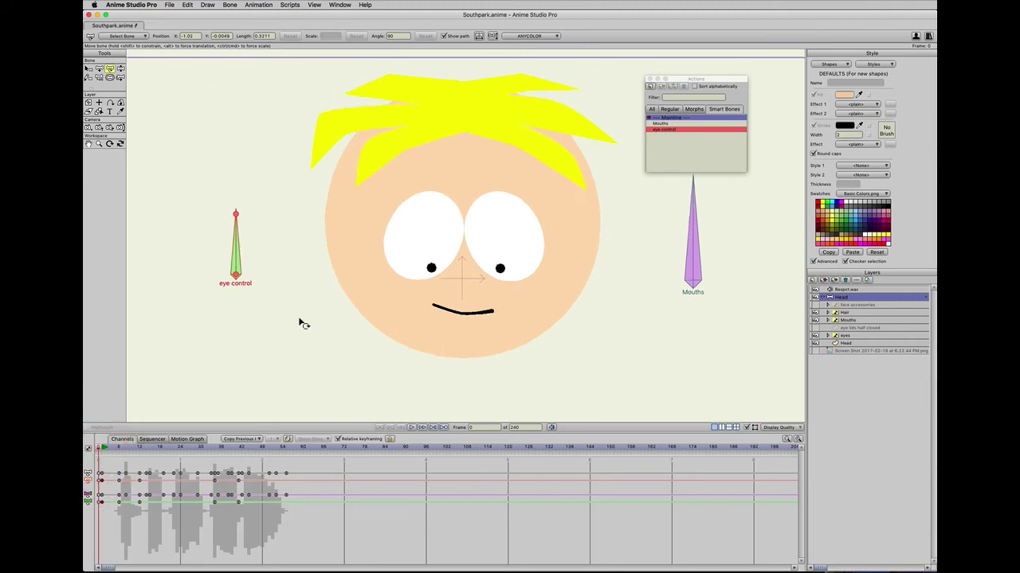
scroll(298, 321, down, 2)
click(824, 296)
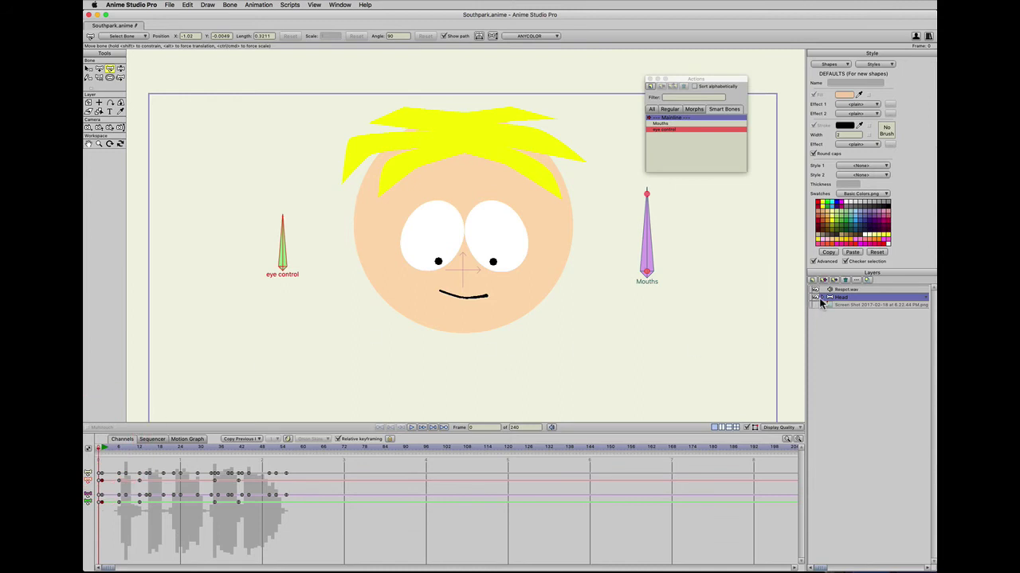
click(101, 449)
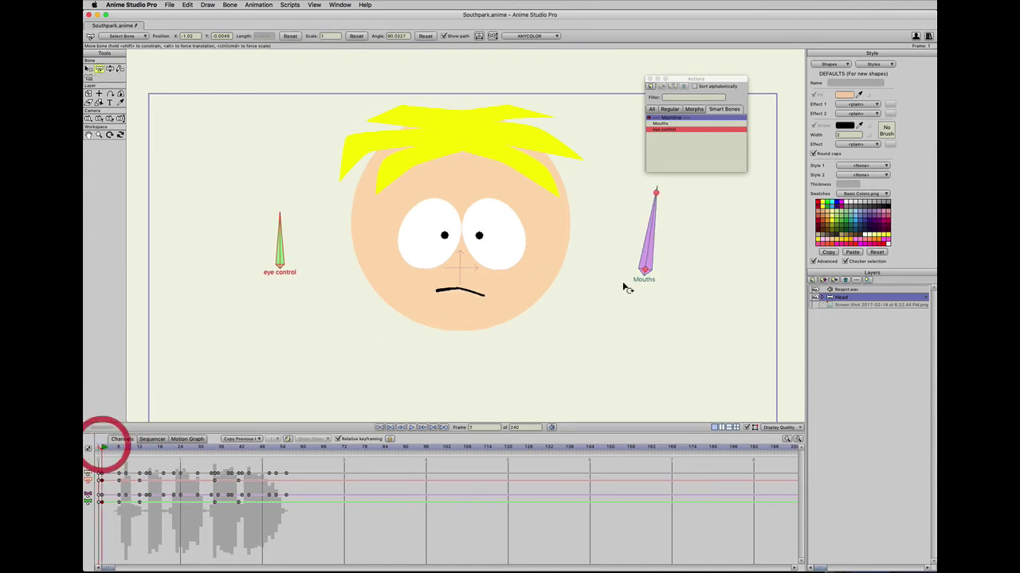
click(100, 448)
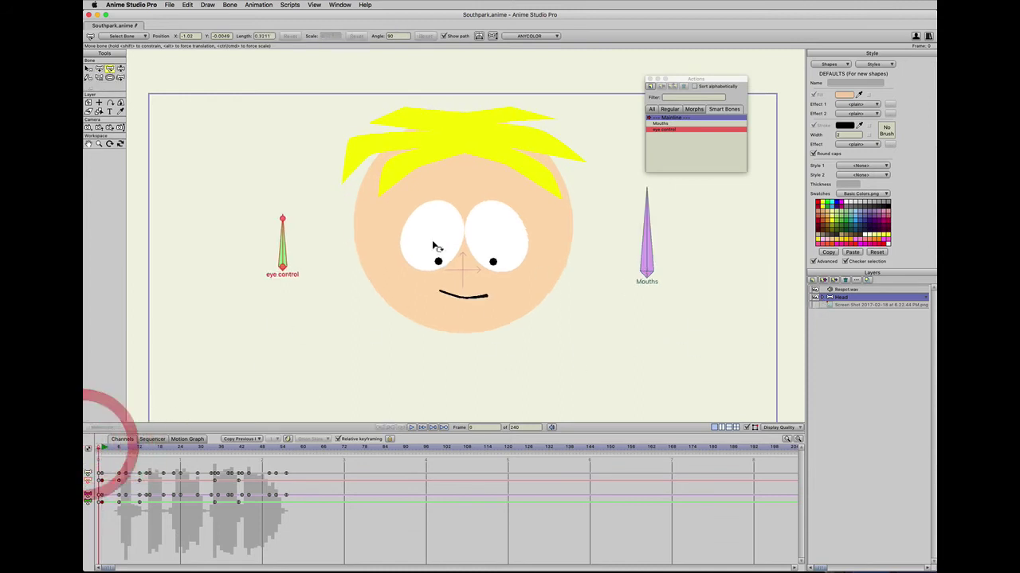
At frame 0, expand the Head layer and switch the eyes layer to its default child.
click(823, 297)
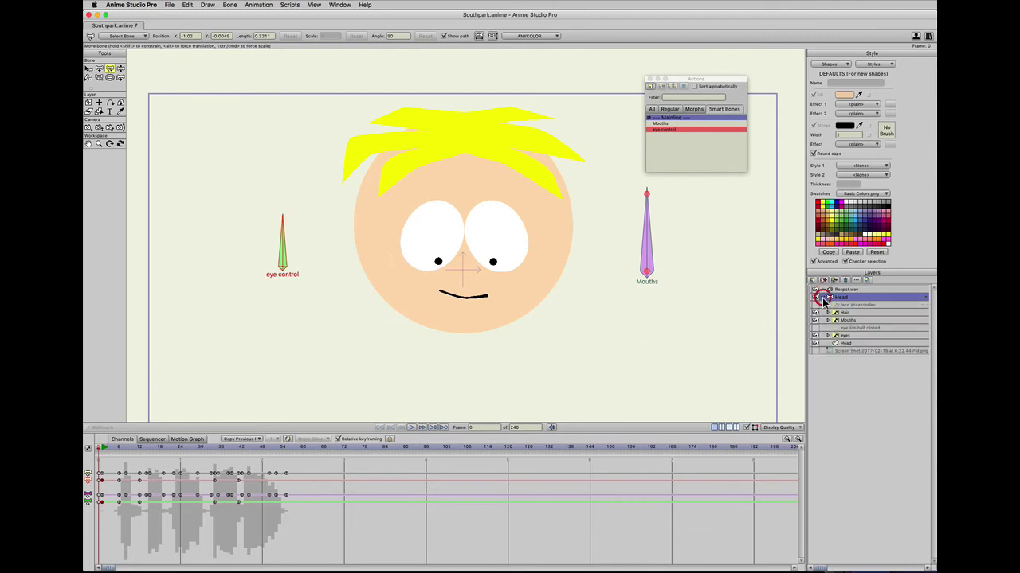
right_click(852, 337)
click(868, 370)
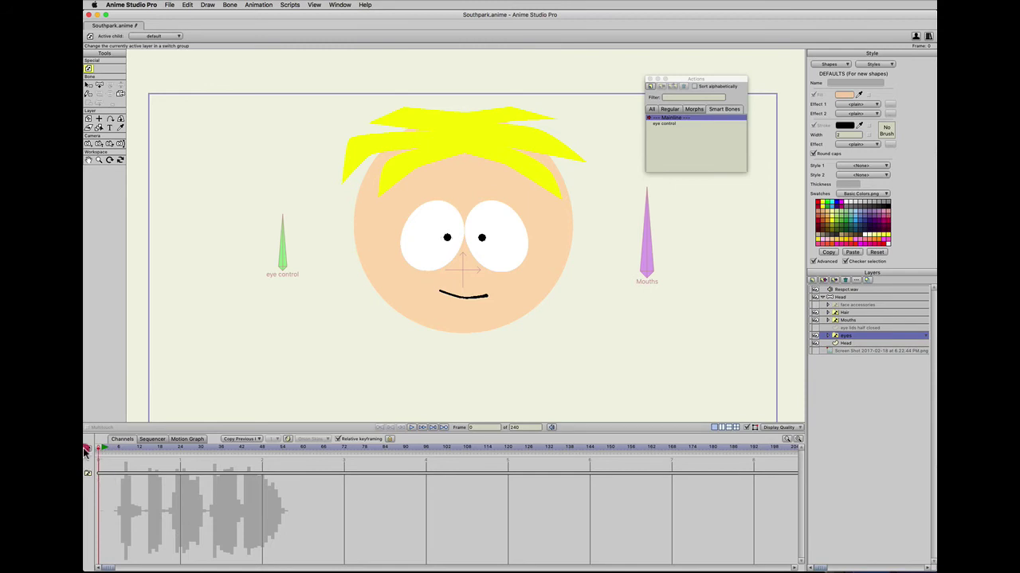
click(84, 449)
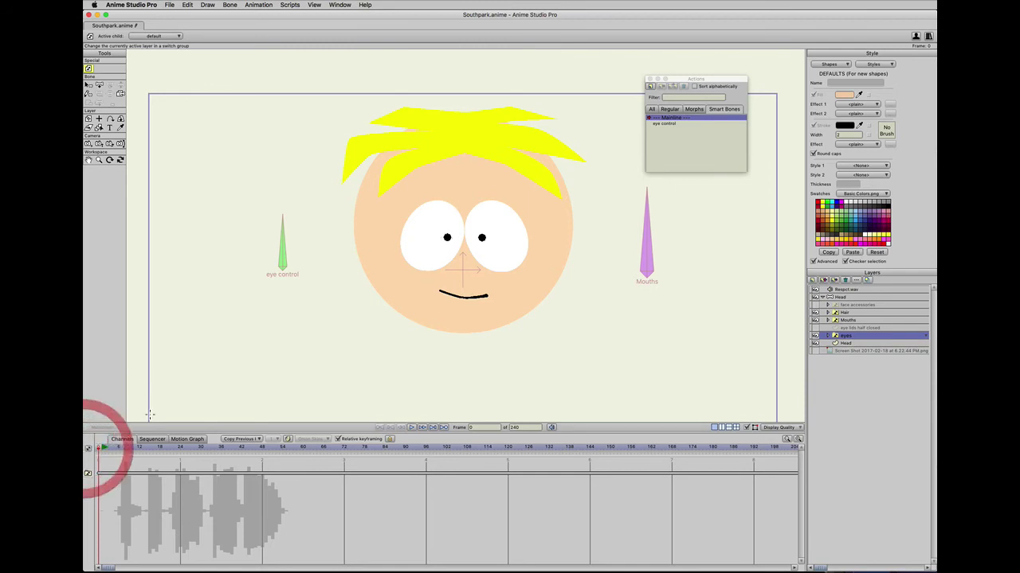
Show the screenshot reference layer, then collapse the Head layer and hide it so the reference body is unobstructed.
click(815, 350)
scroll(476, 327, down, 2)
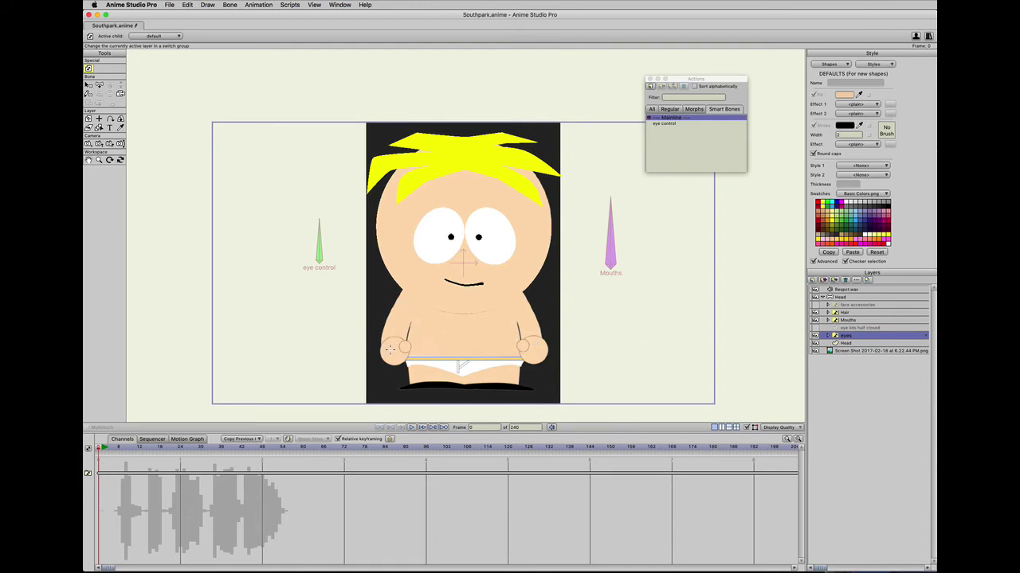
scroll(485, 333, up, 2)
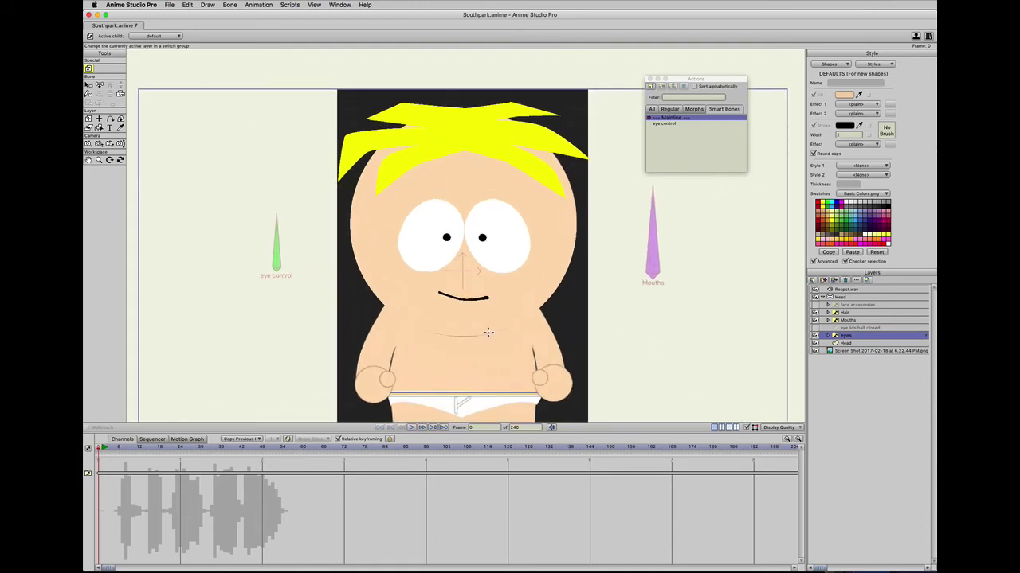
click(823, 297)
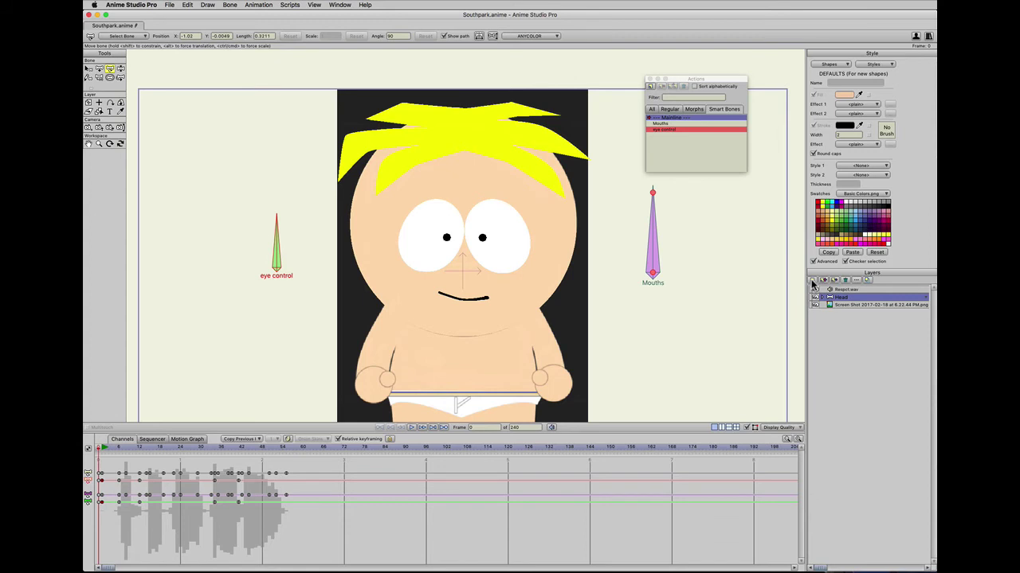
click(814, 297)
click(814, 297)
click(814, 297)
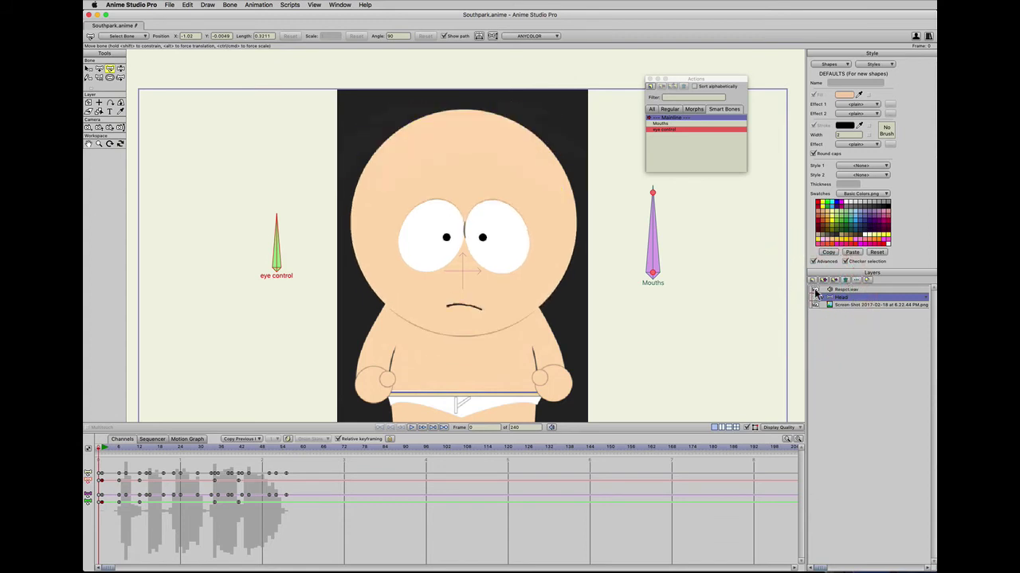
Add a vector layer above the Head layer and name it Body.
click(811, 282)
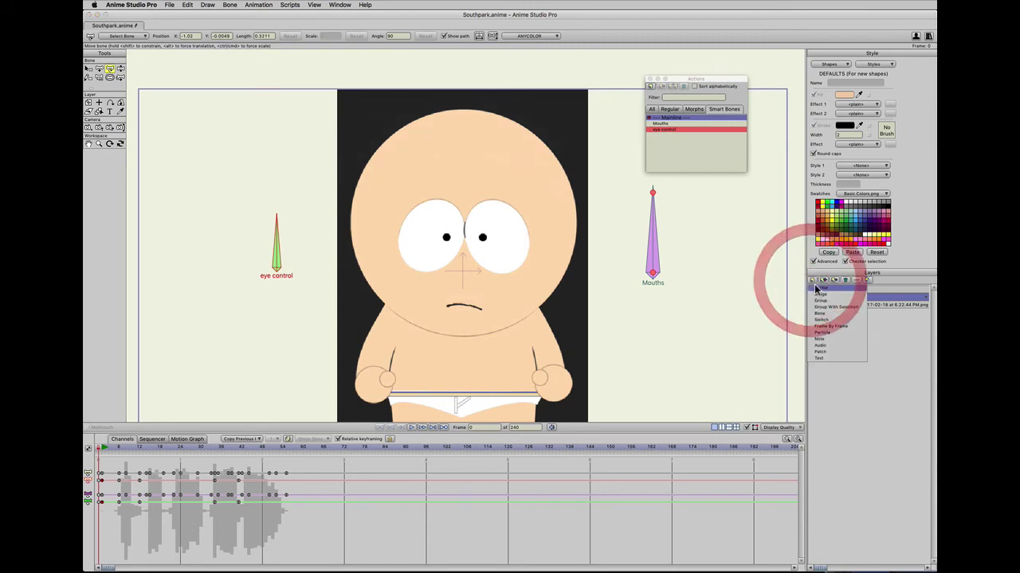
click(820, 292)
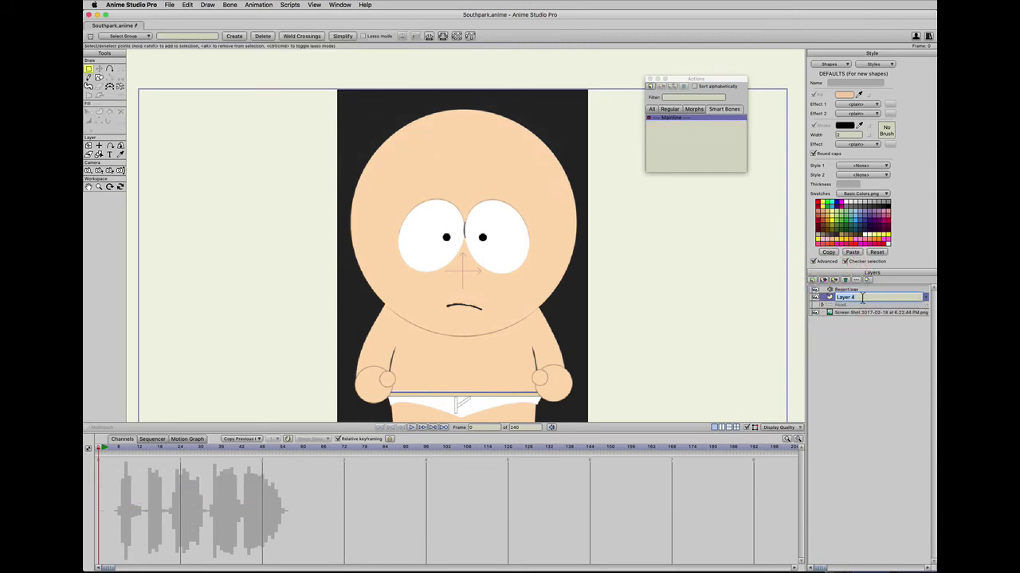
text(Body)
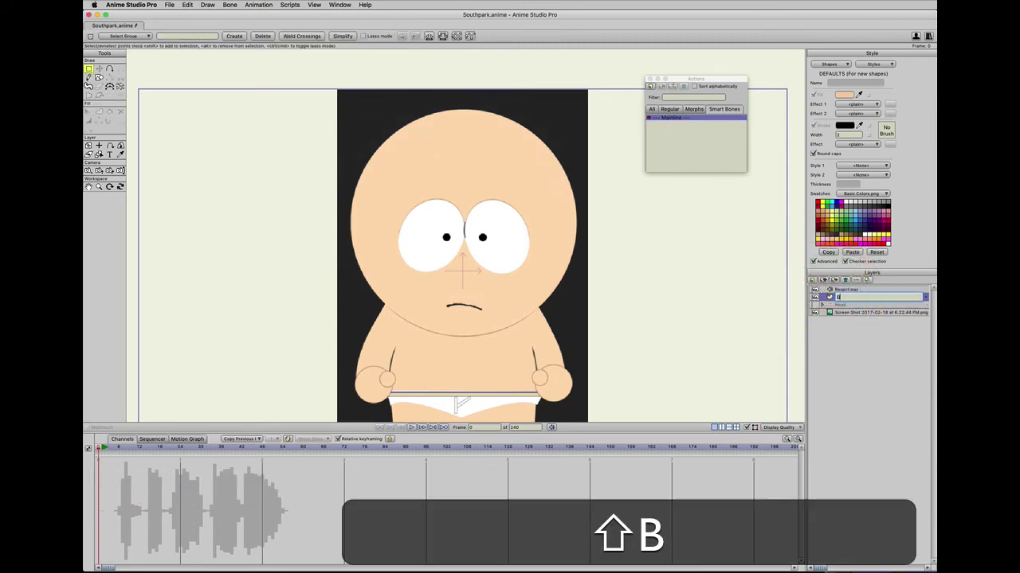
Add a Switch layer above Body and nest the Body layer inside it.
click(813, 281)
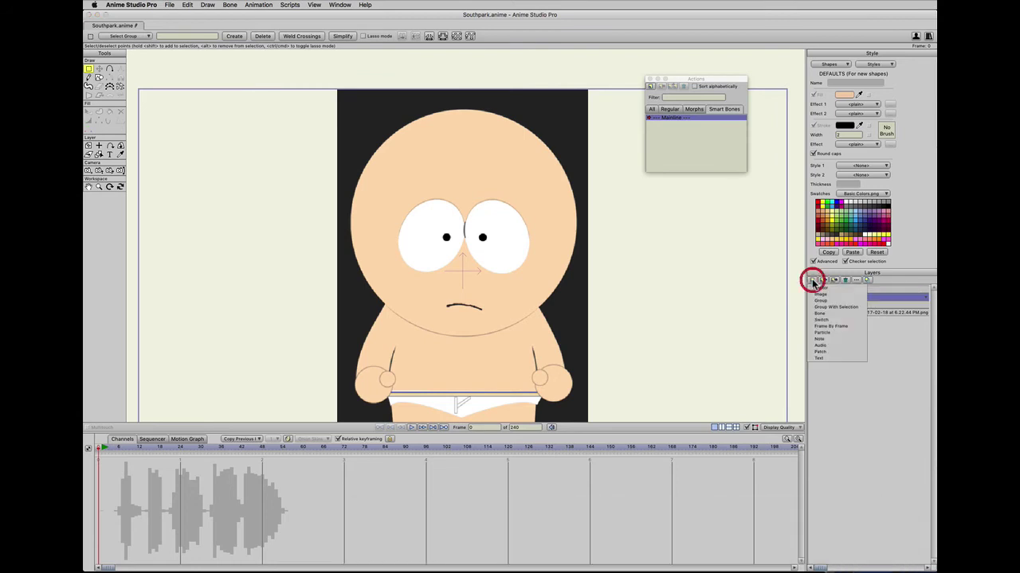
click(824, 320)
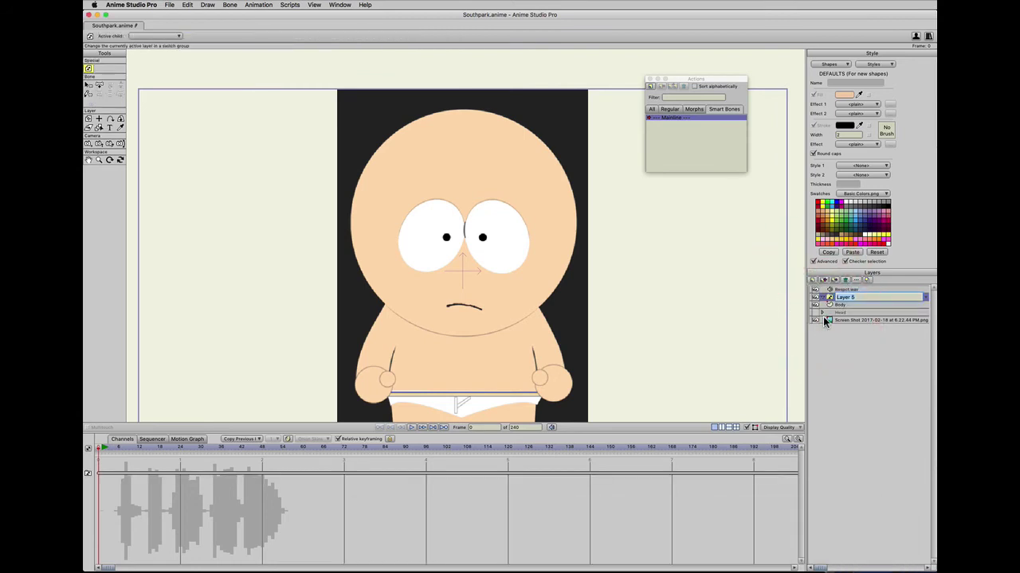
click(850, 305)
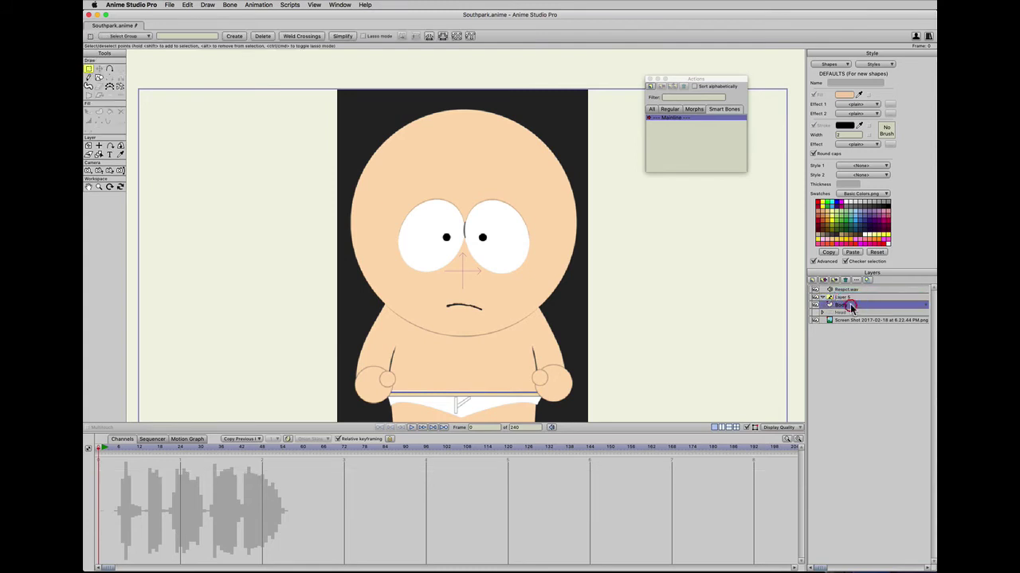
drag(856, 306, 854, 300)
Rename the new switch layer as shirts.
double_click(843, 298)
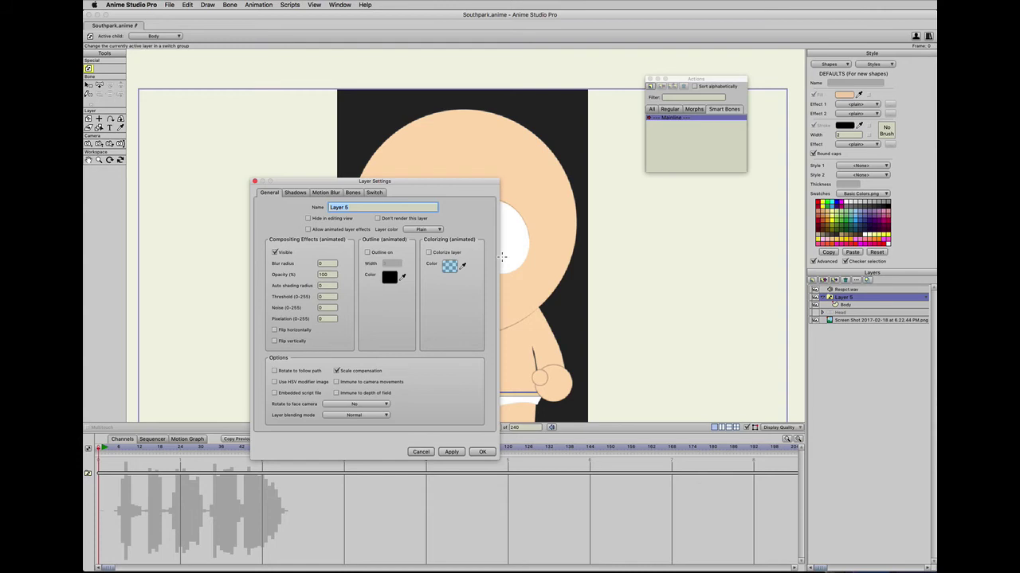
text(shir)
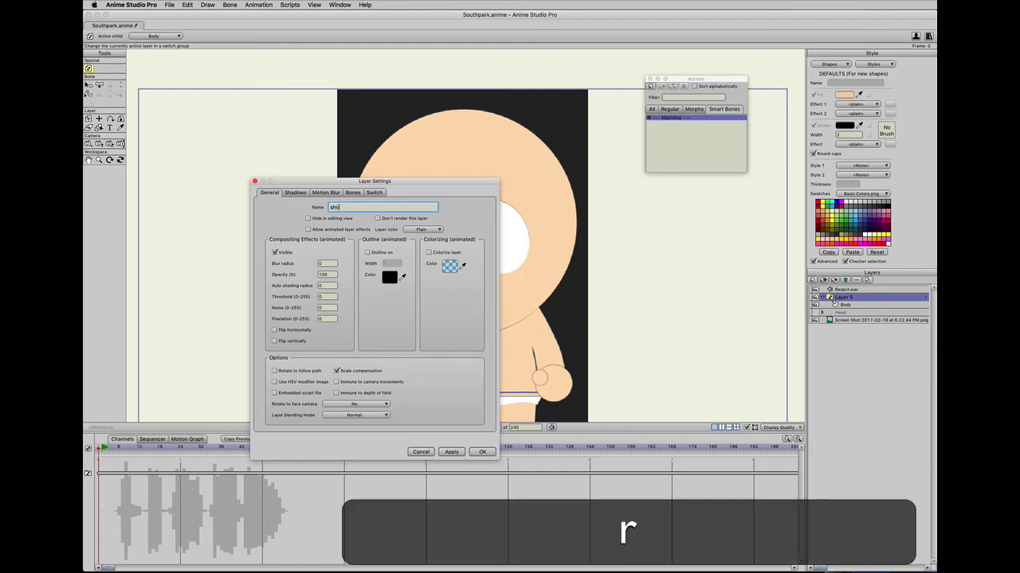
text(ts)
key(Return)
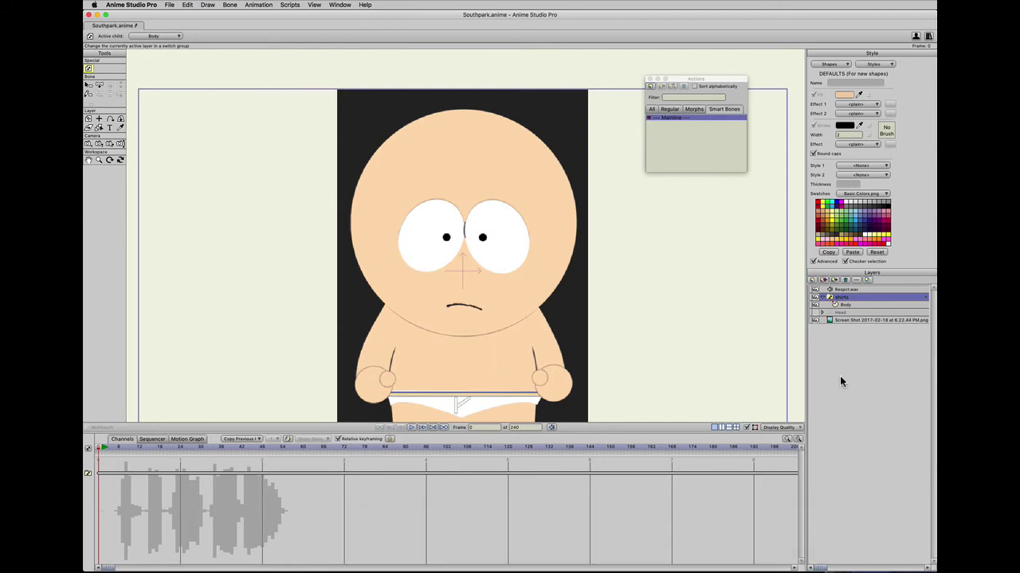
click(843, 305)
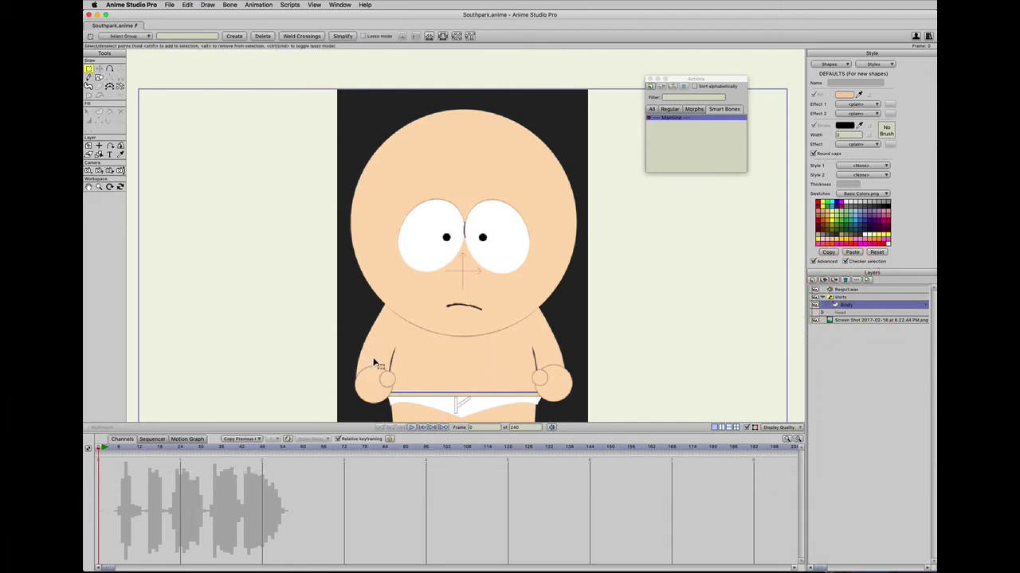
key(s)
drag(383, 303, 475, 394)
key(super+z)
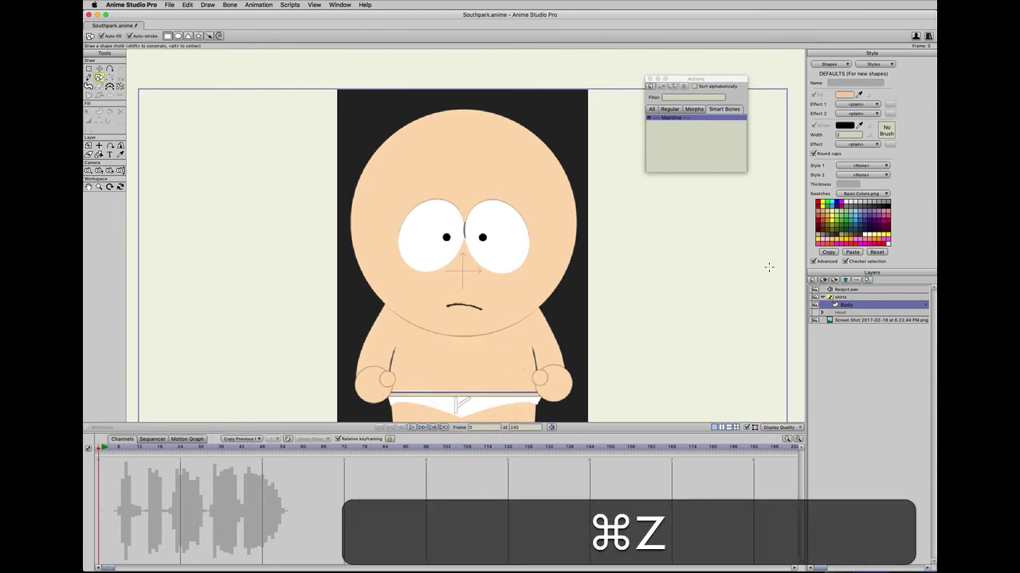
Sample the skin tone from the character's head as the default fill colour, and return to the Body layer with Head hidden.
click(815, 313)
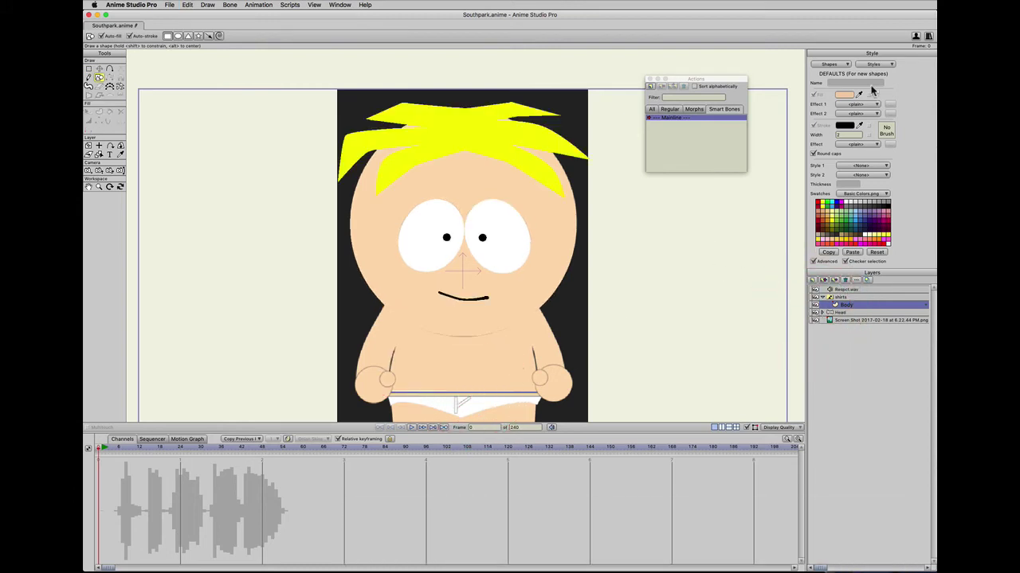
drag(858, 96, 568, 210)
click(814, 297)
click(814, 312)
click(842, 306)
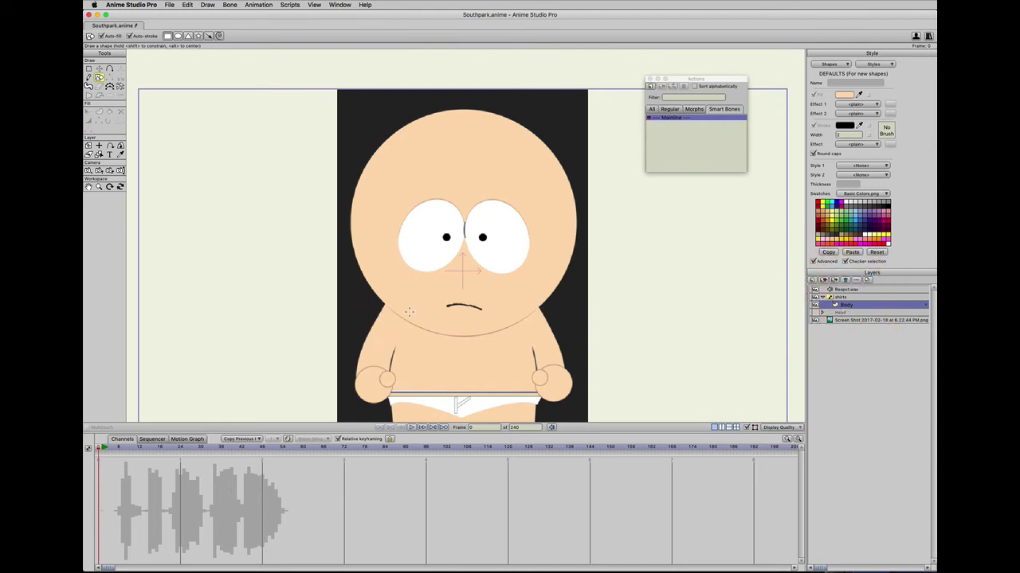
Draw a rectangle over the reference torso on the Body layer and move its corners to match the torso, narrowing the upper edge.
key(s)
mouse_move(388, 303)
mouse_down()
mouse_move(534, 403)
mouse_move(446, 311)
mouse_move(491, 385)
mouse_move(517, 348)
mouse_move(505, 342)
mouse_move(541, 392)
mouse_up()
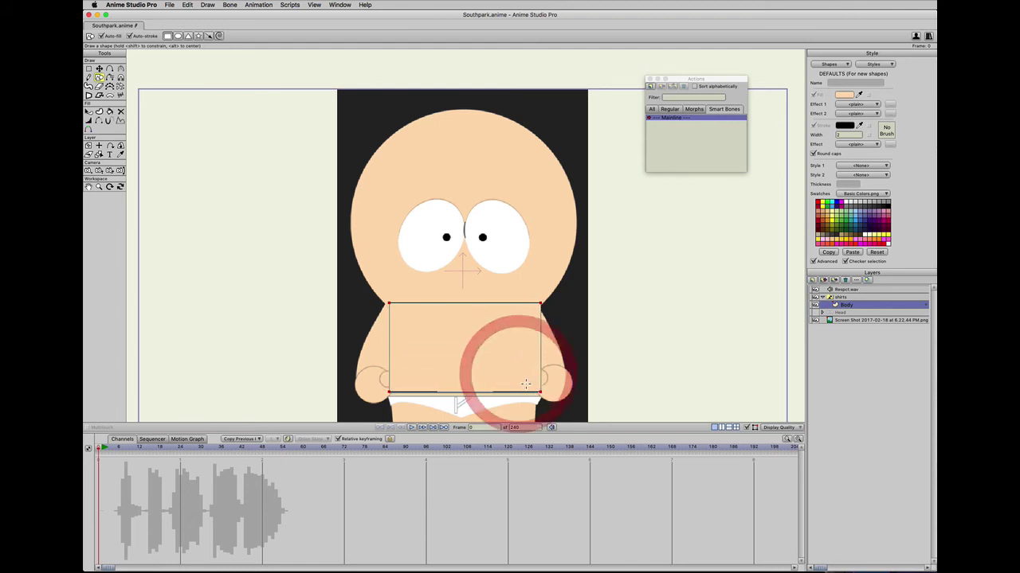
key(t)
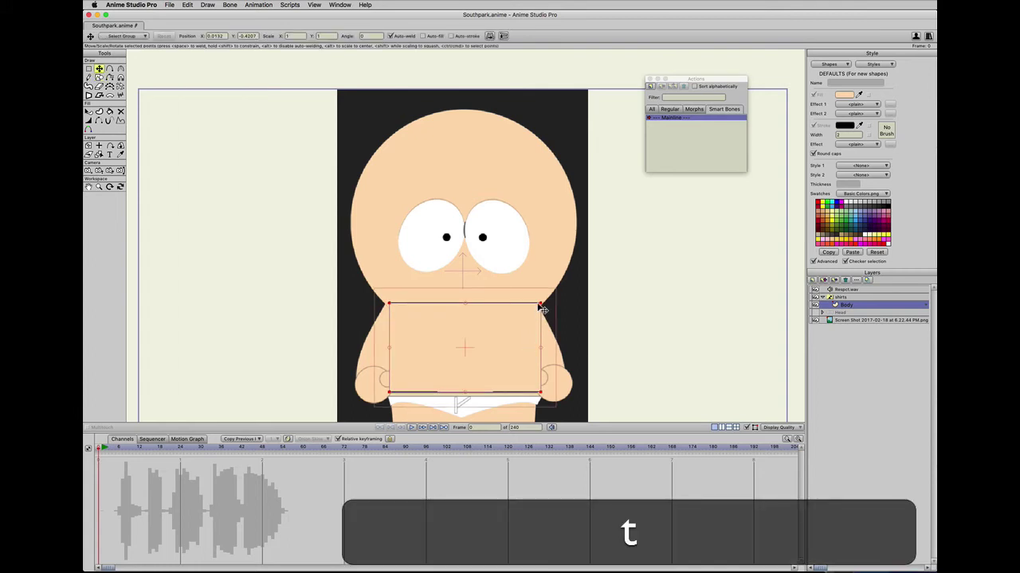
click(540, 304)
mouse_move(541, 306)
mouse_down()
mouse_move(474, 353)
mouse_move(531, 306)
mouse_up()
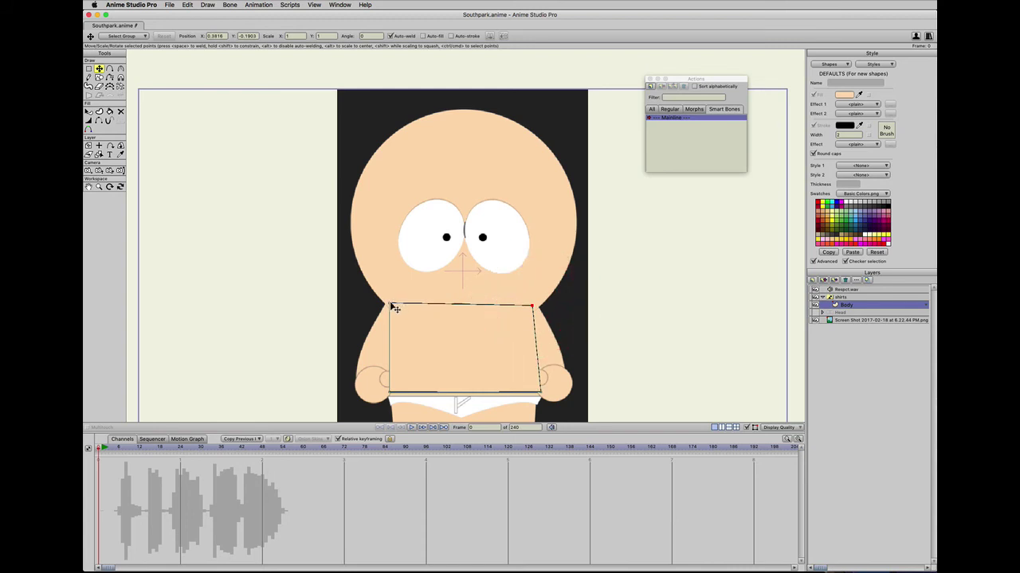
drag(390, 303, 404, 309)
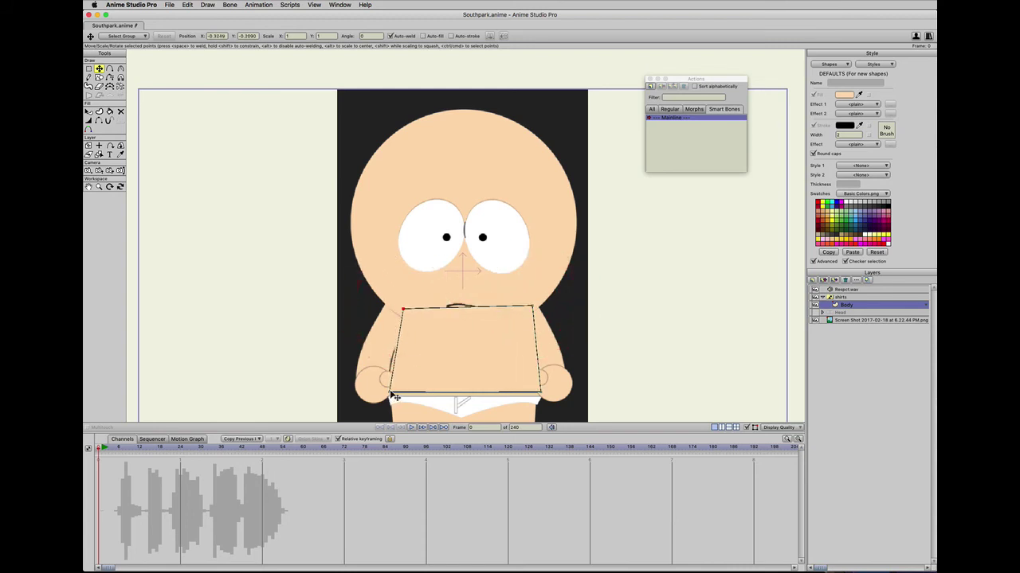
click(387, 391)
click(539, 394)
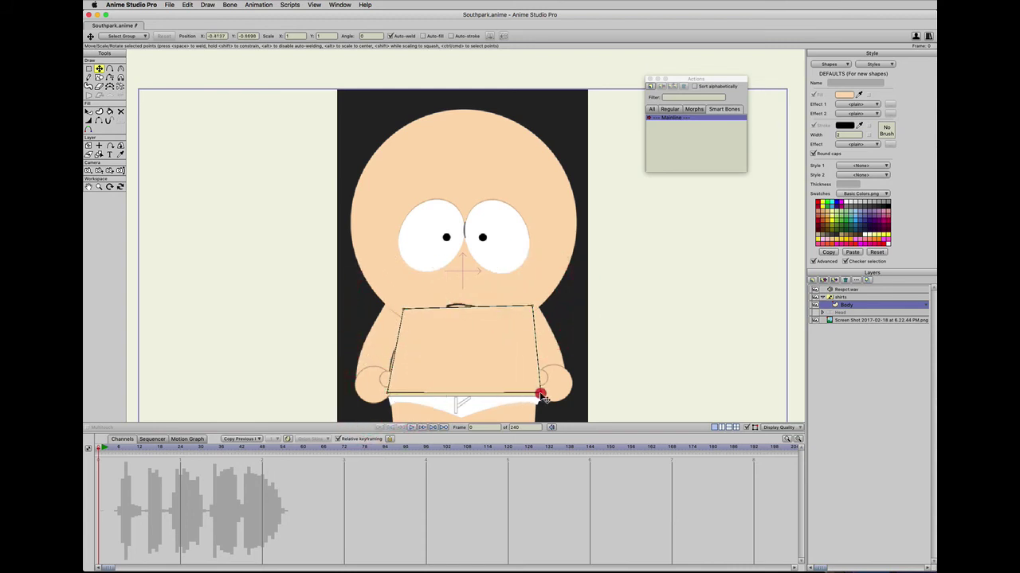
Add a point midway along each side edge of the torso shape and nudge its lower-right corner slightly outward.
key(a)
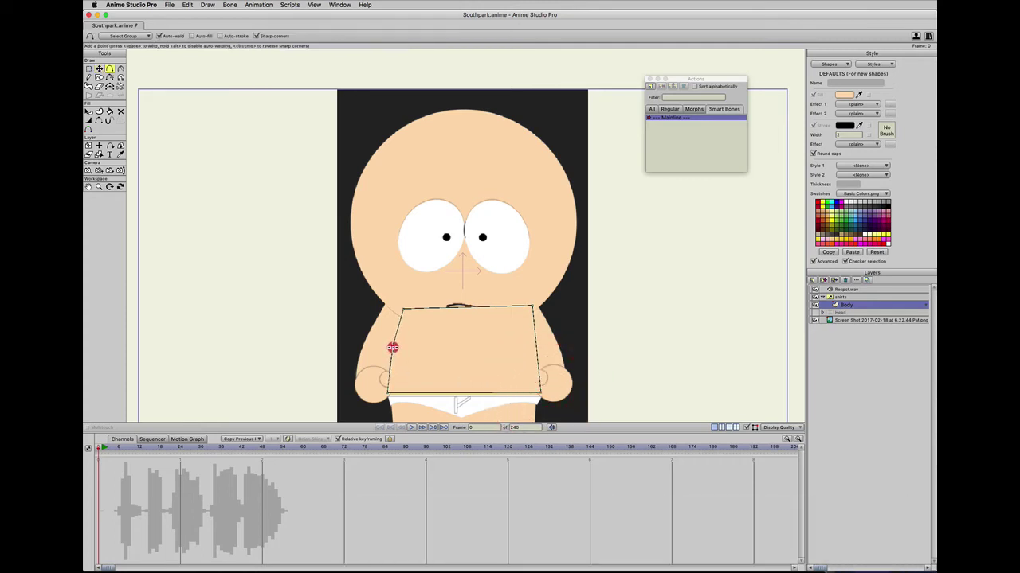
click(391, 349)
click(537, 348)
key(t)
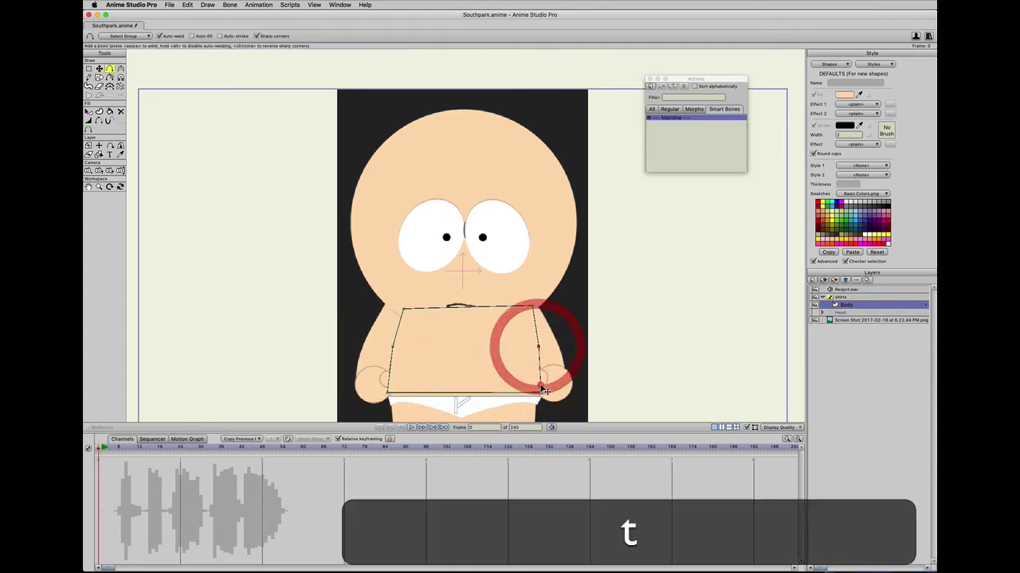
click(542, 393)
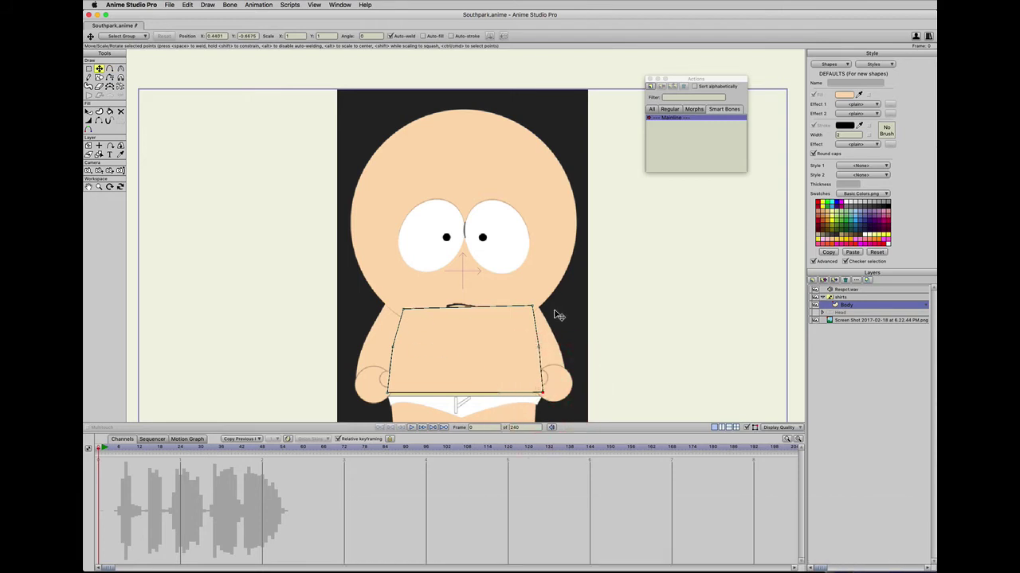
Nudge the torso shape's upper-right corner inward and round both side edges by increasing the curvature at their midpoints.
drag(535, 310, 527, 308)
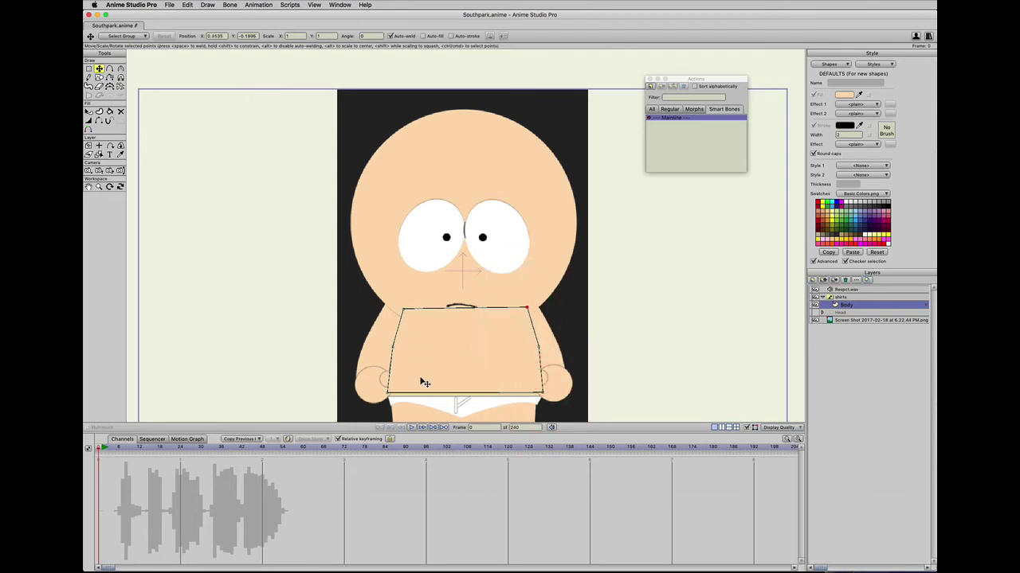
key(c)
drag(393, 349, 753, 359)
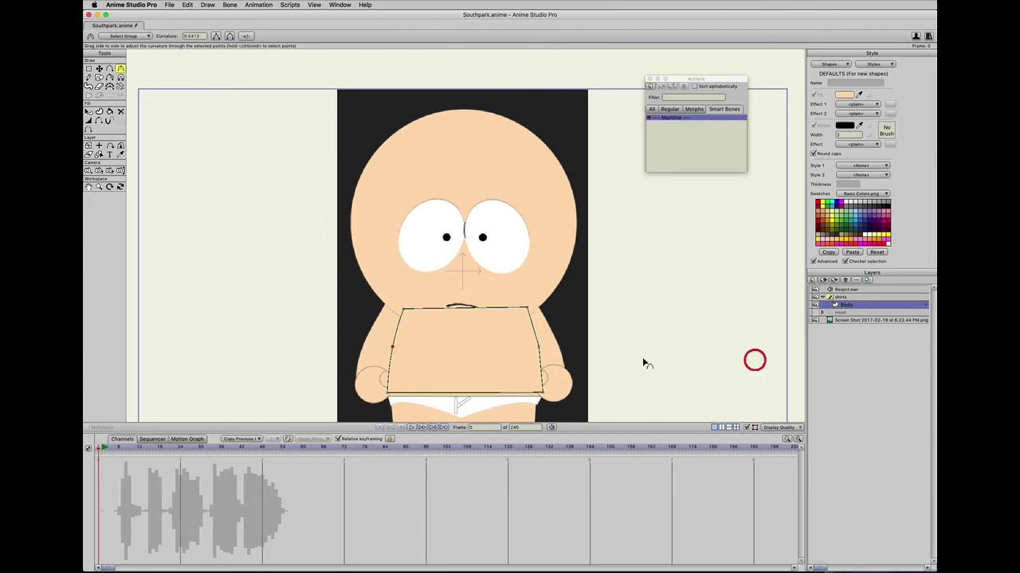
drag(539, 348, 934, 365)
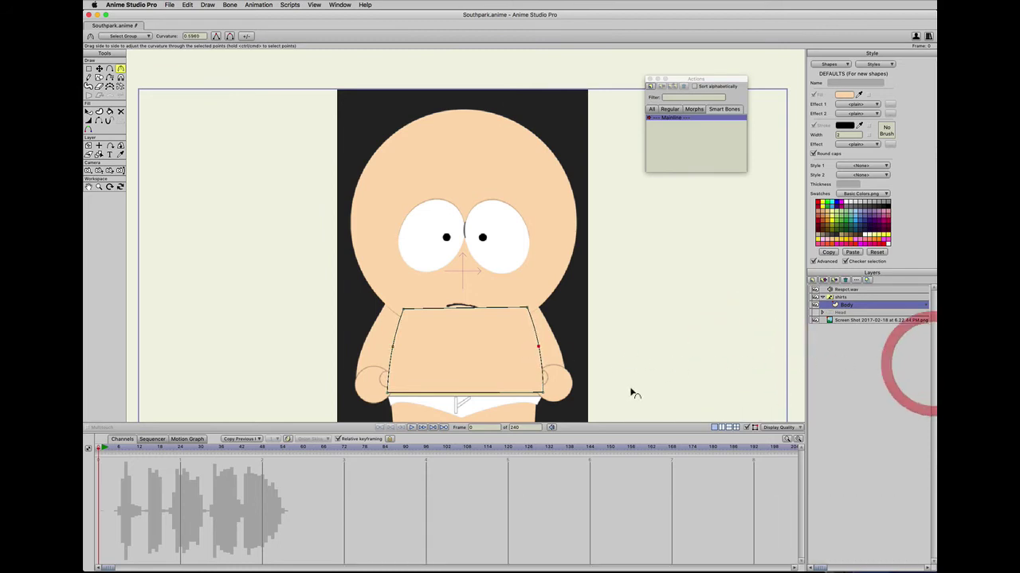
Move the whole torso shape aside to inspect the reference beneath it, and place it back over the torso.
scroll(401, 367, up, 3)
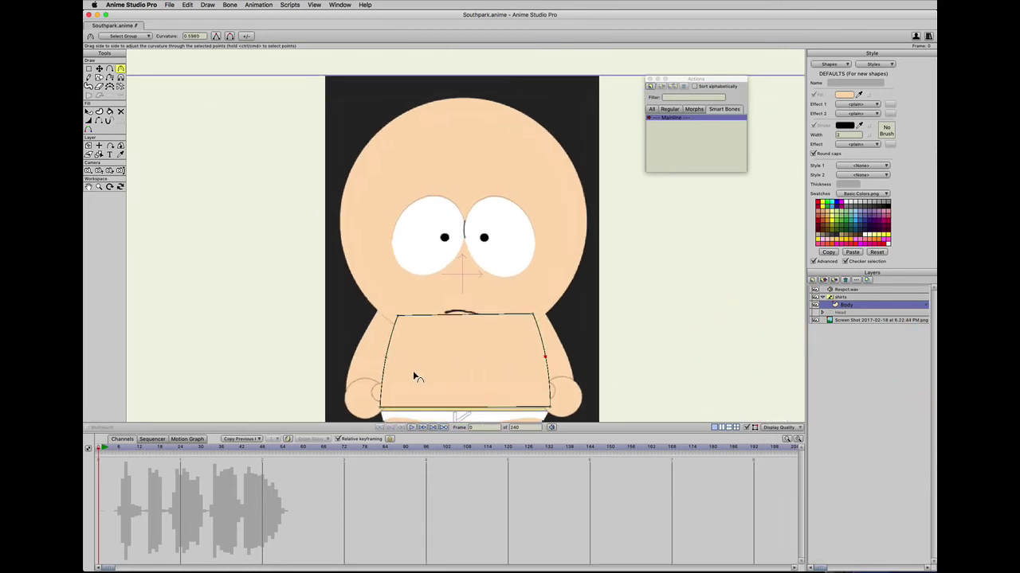
key(space)
drag(443, 357, 626, 285)
key(t)
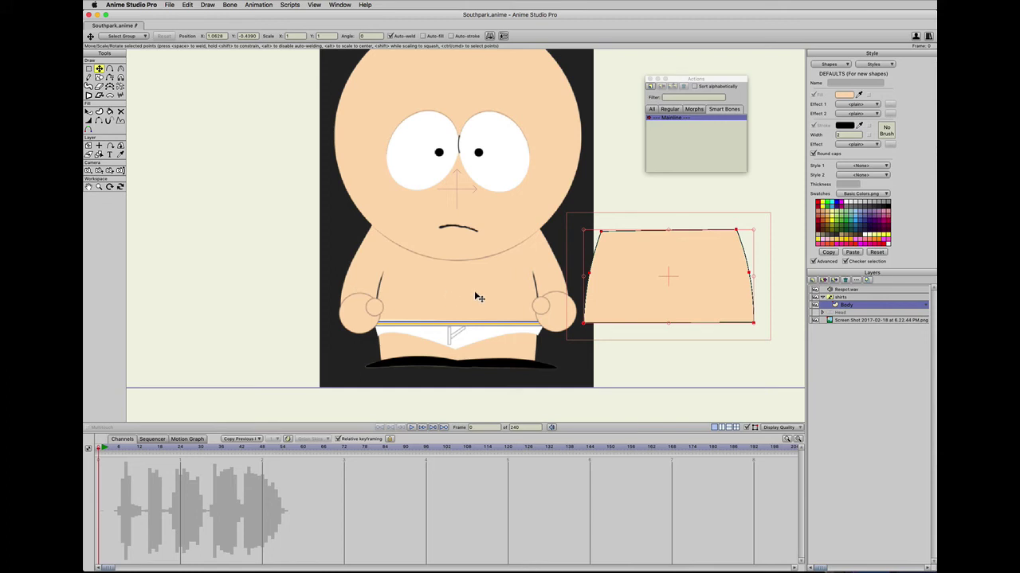
drag(633, 290, 421, 285)
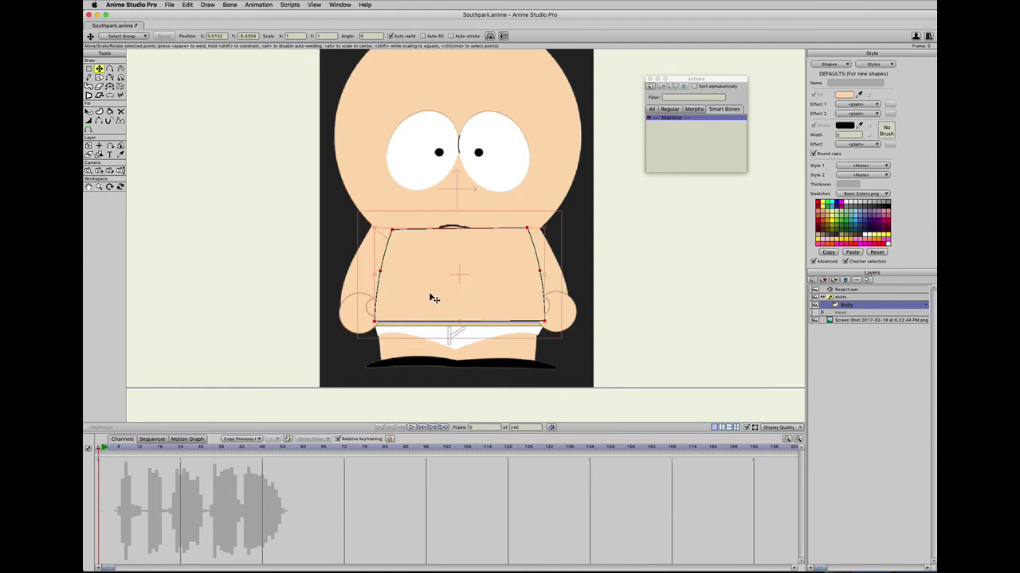
Hide the torso outline's upper and lower edges and the upper half of both sides, leaving only the lower side strokes.
click(110, 122)
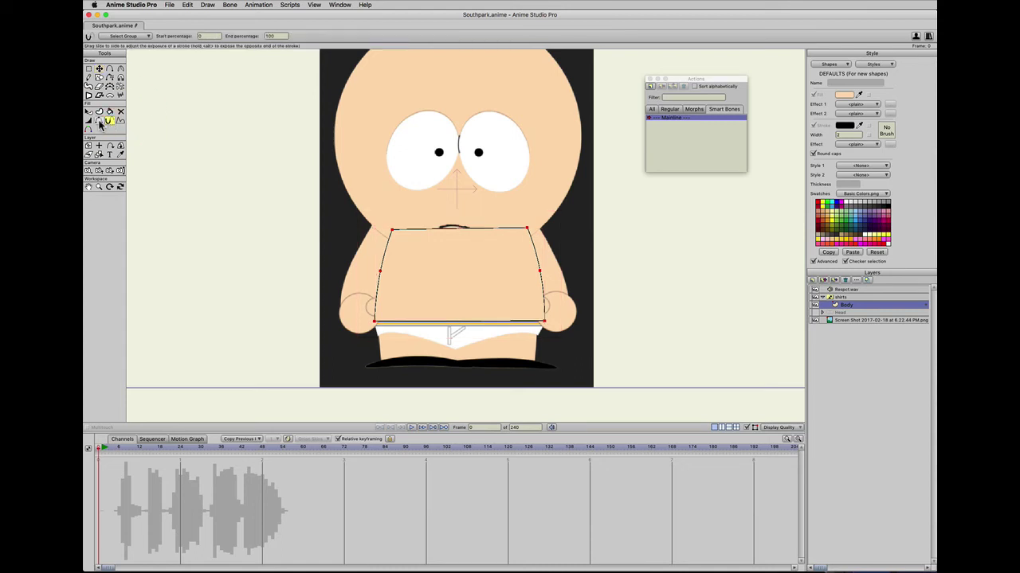
click(100, 121)
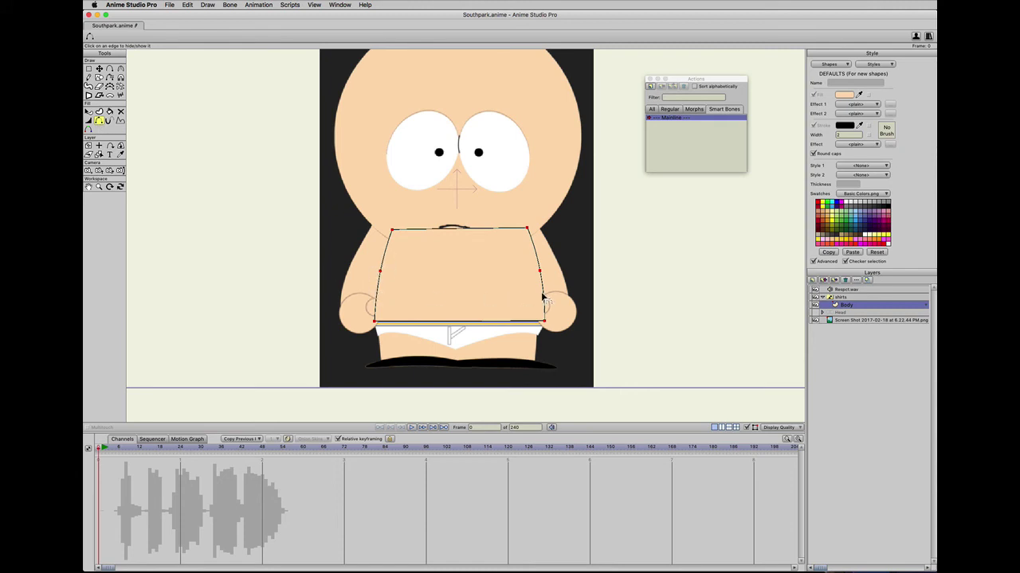
click(389, 239)
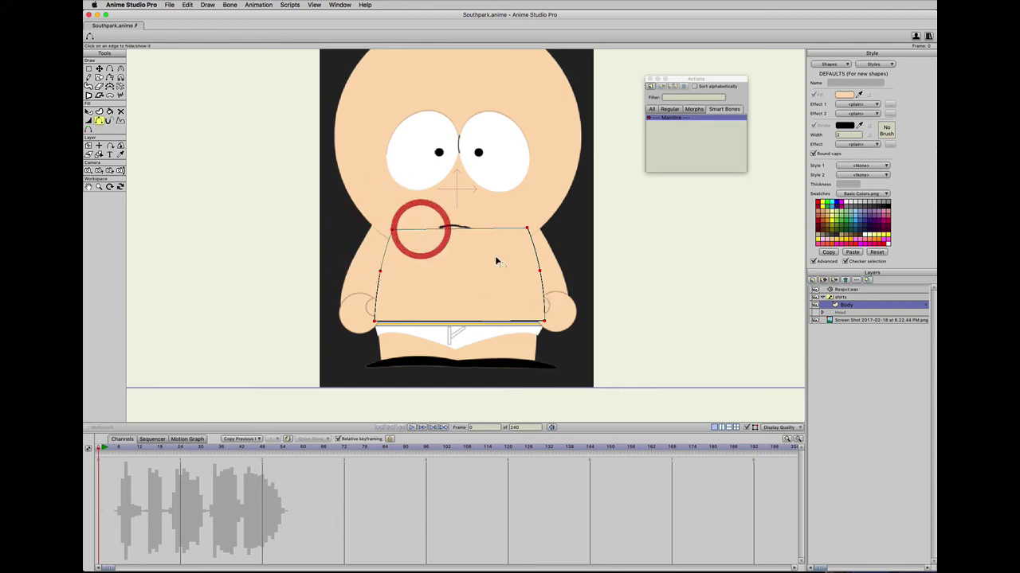
click(534, 254)
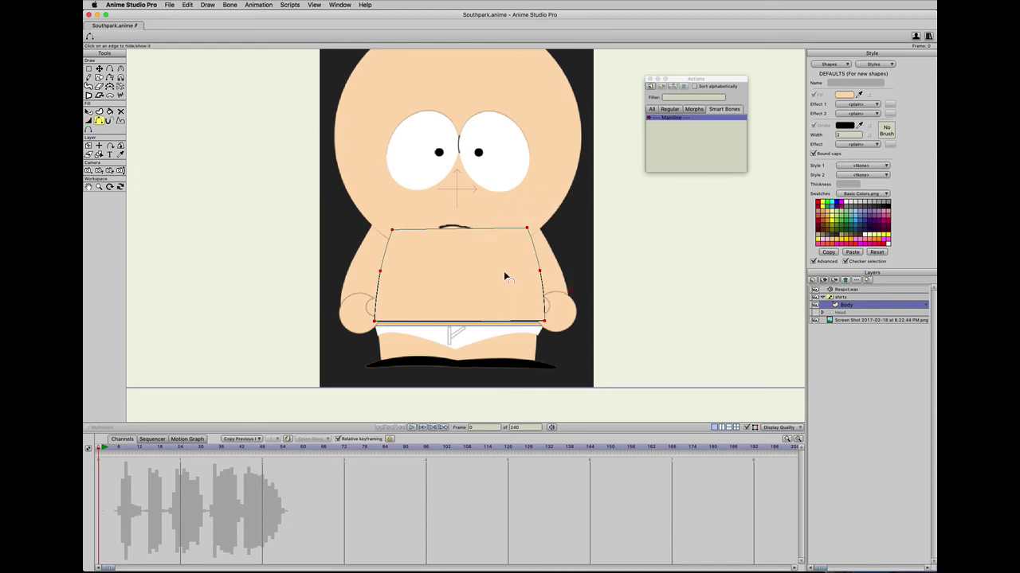
click(432, 322)
Thicken the line width of the torso's remaining side strokes, and undo the attempted taper at their upper ends.
scroll(379, 303, down, 1)
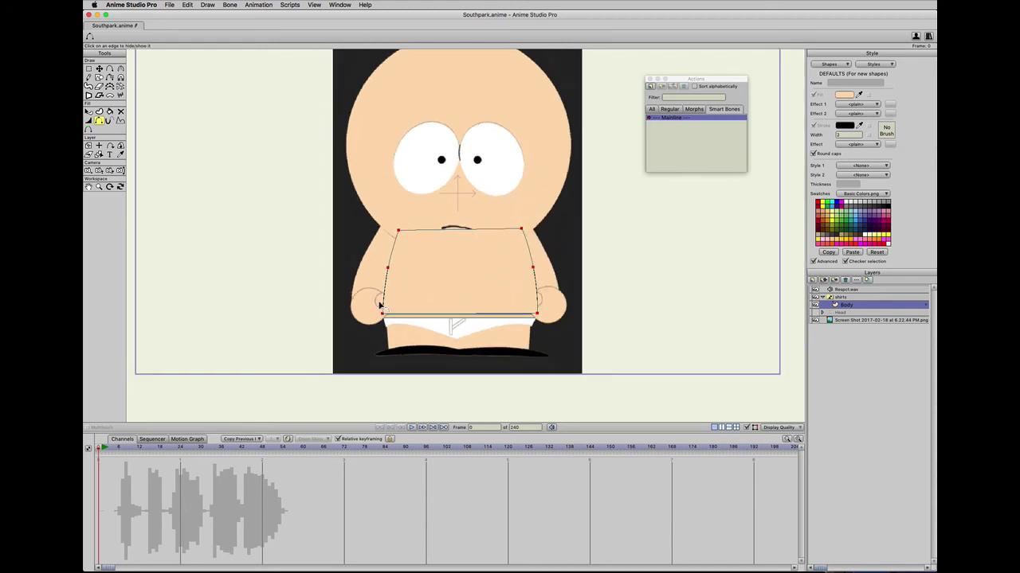
scroll(382, 303, up, 15)
scroll(392, 303, down, 7)
drag(394, 302, 471, 209)
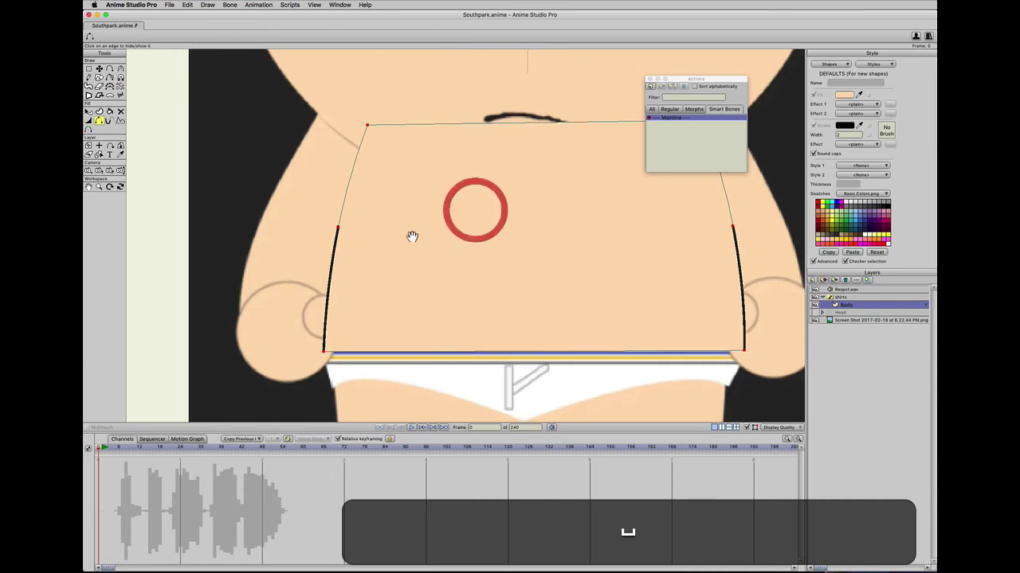
click(324, 351)
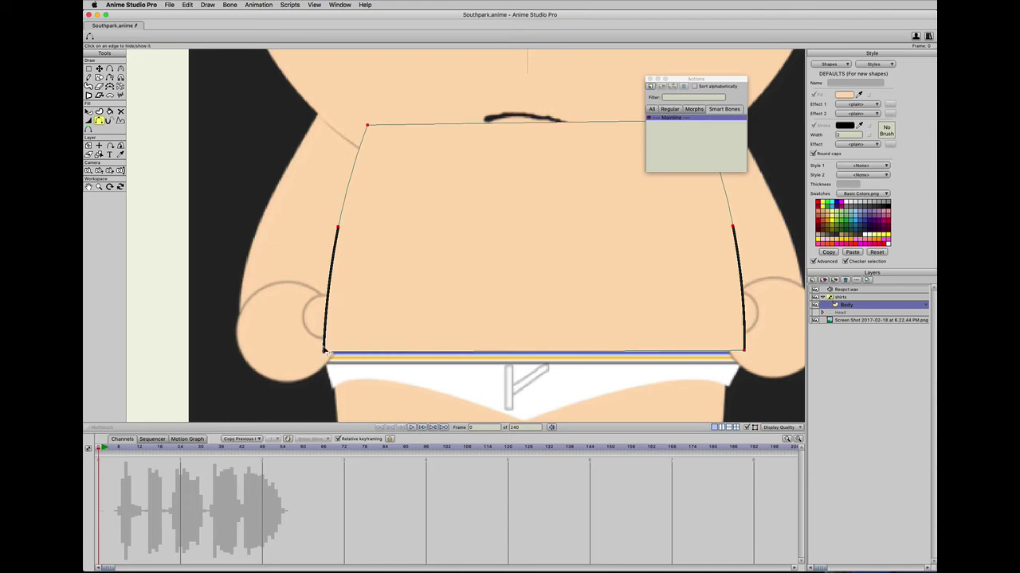
key(w)
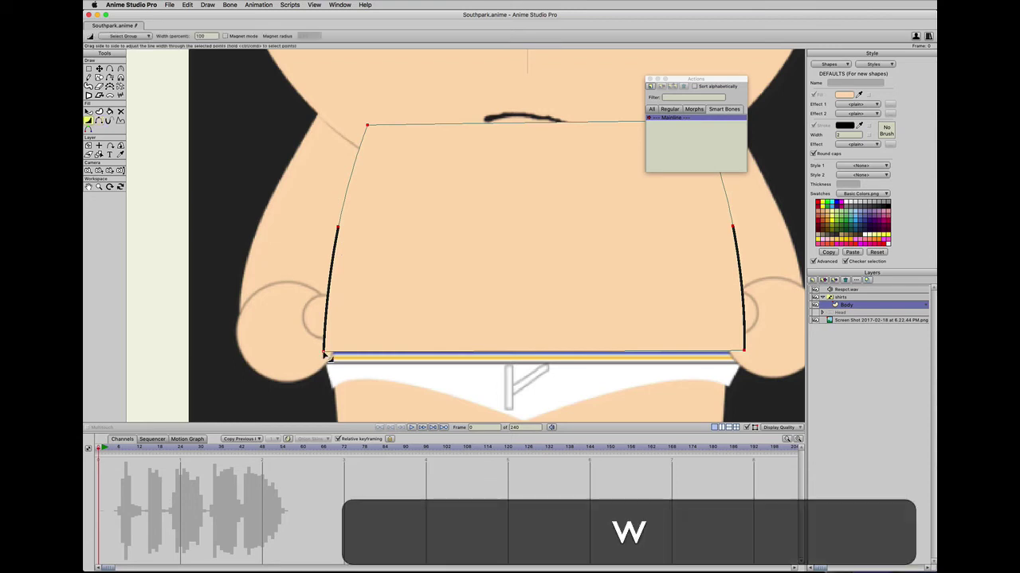
drag(324, 355, 334, 350)
drag(339, 230, 257, 229)
key(super+z)
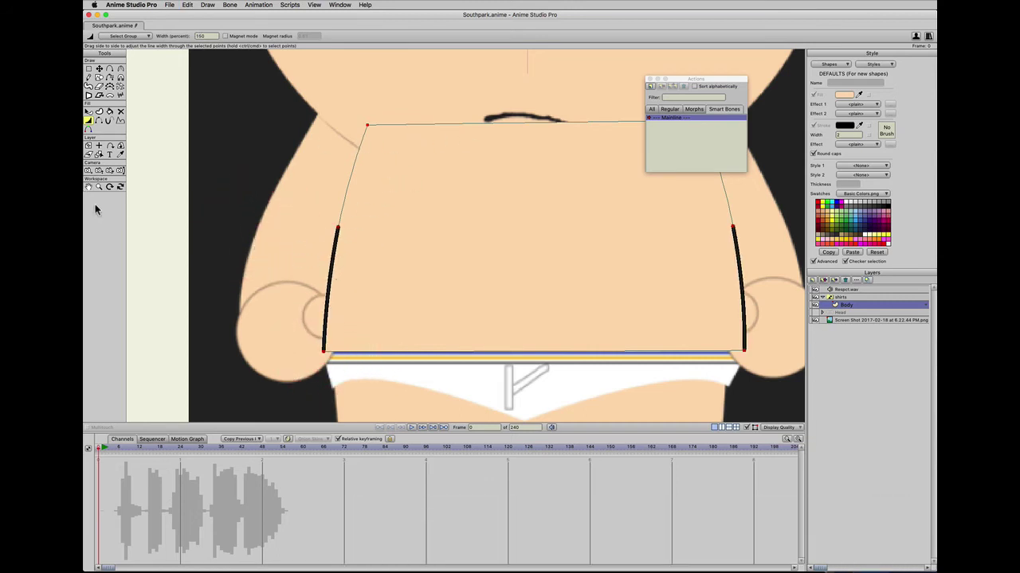
Deselect all torso points and taper the left side stroke by reducing the line width at its midpoint to 0 percent.
key(t)
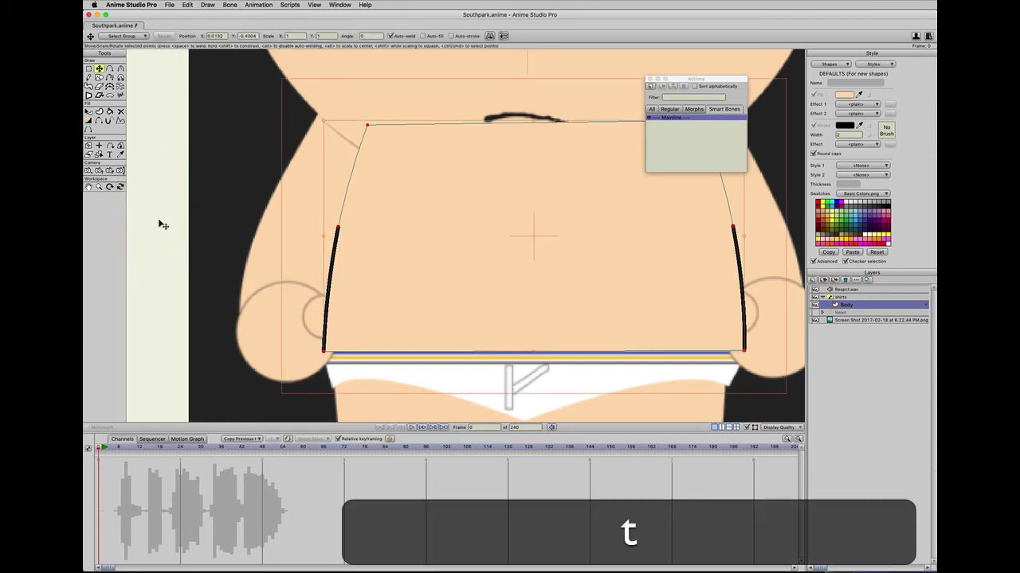
click(163, 226)
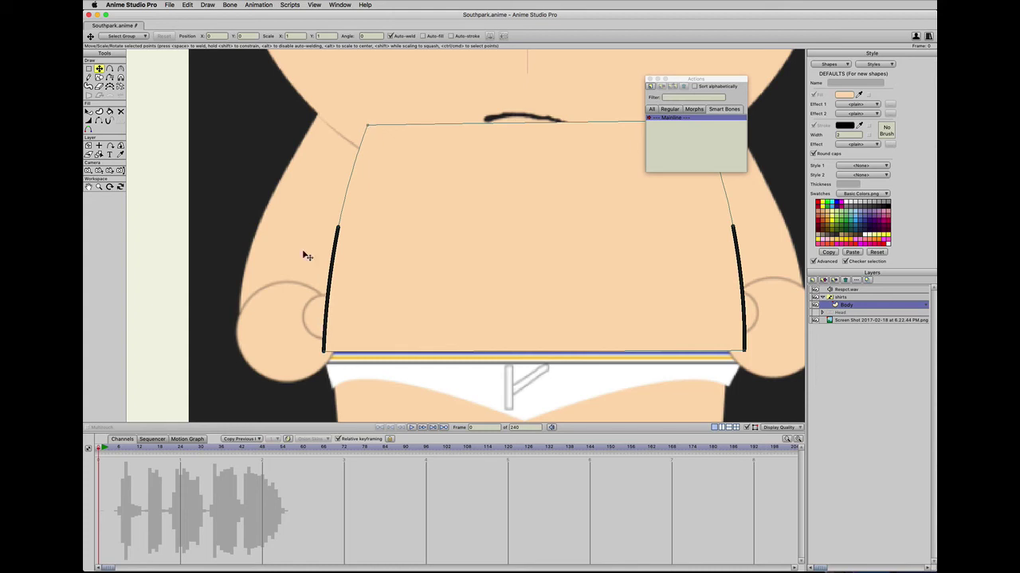
click(178, 220)
key(w)
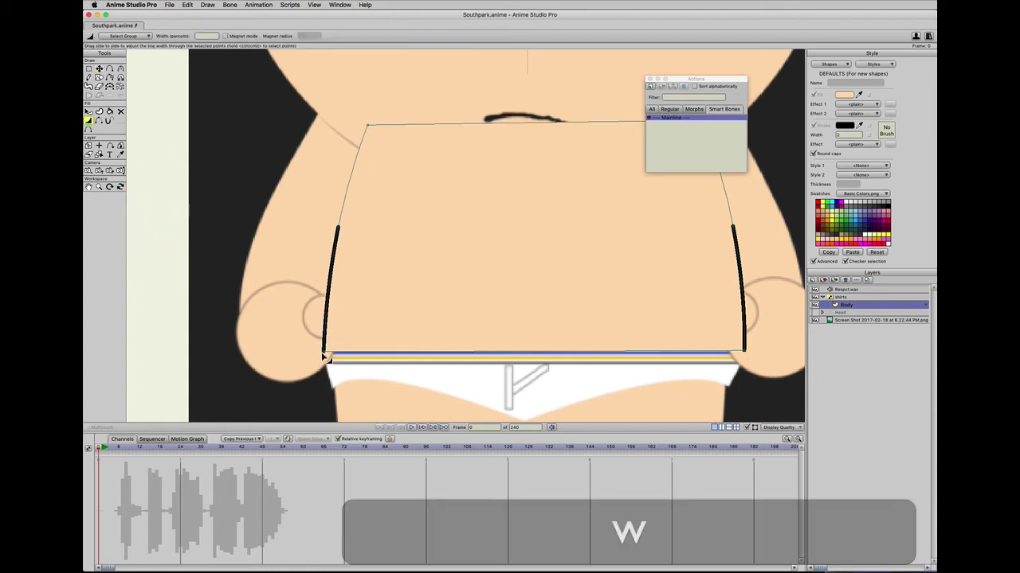
drag(327, 353, 331, 353)
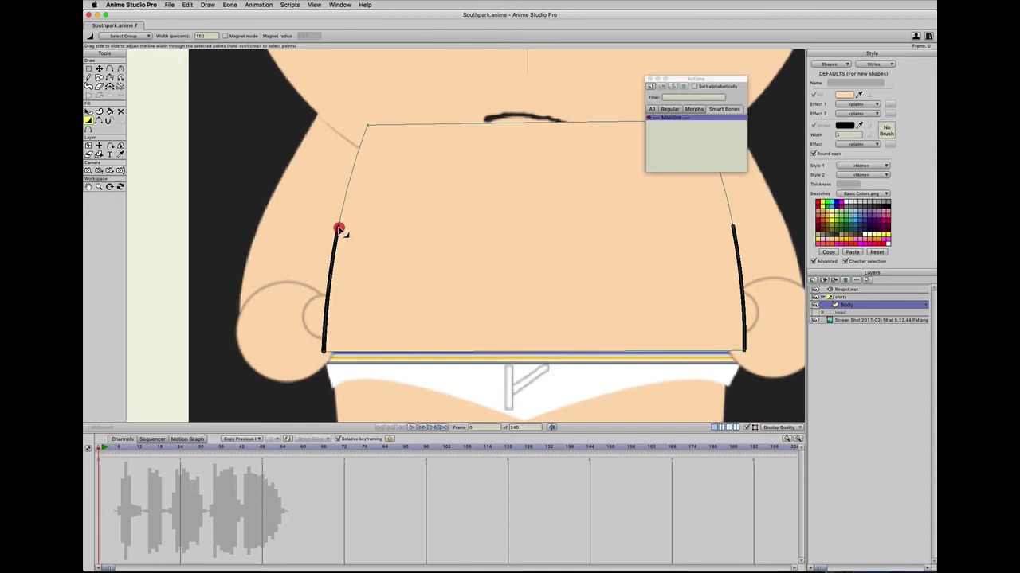
mouse_move(339, 229)
mouse_down()
mouse_move(284, 228)
mouse_move(277, 233)
mouse_move(325, 237)
mouse_move(269, 245)
mouse_up()
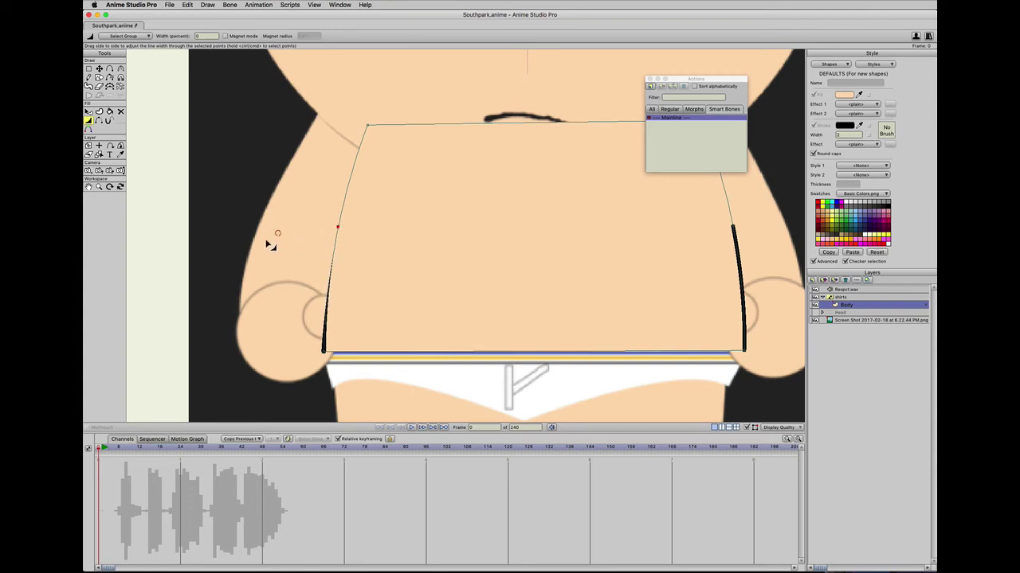
Taper the right side stroke to nothing at its midpoint and set the line width at the lower-right corner to 212 percent.
drag(737, 236, 557, 255)
drag(747, 349, 757, 349)
scroll(407, 316, down, 3)
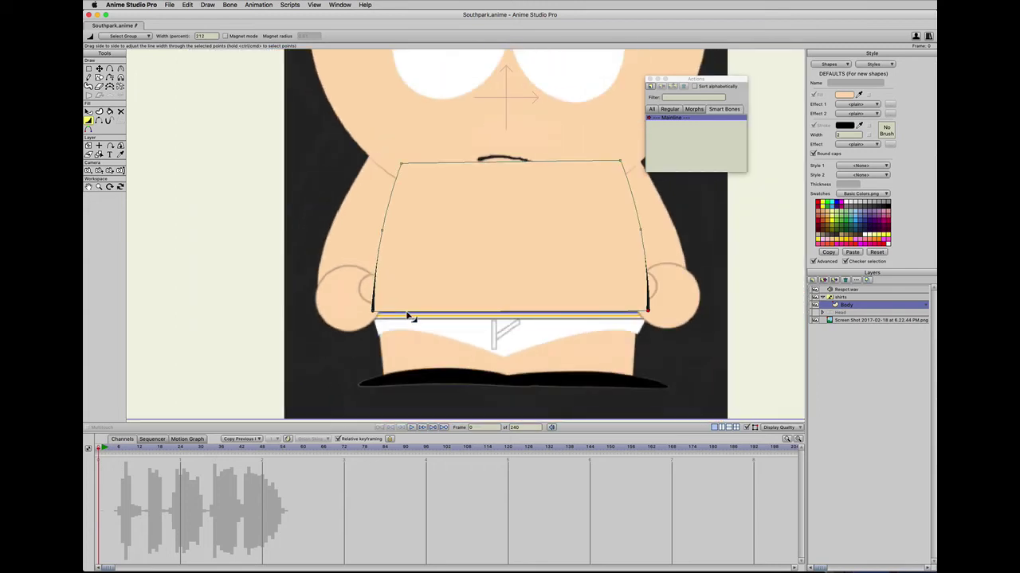
Move the Actions window clear of the torso and nudge the torso shape's upper-left corner slightly inward.
key(s)
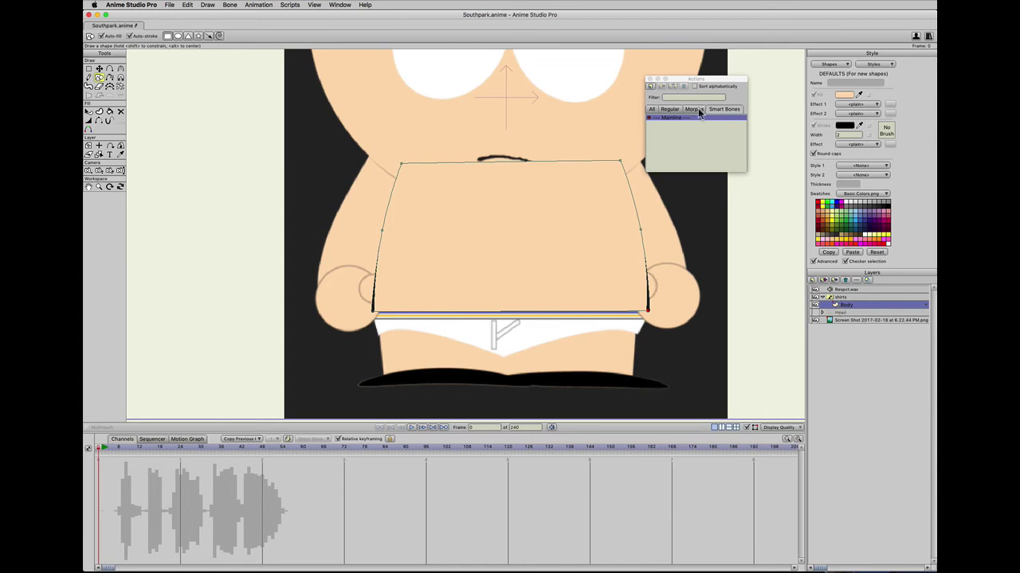
drag(679, 79, 700, 74)
key(t)
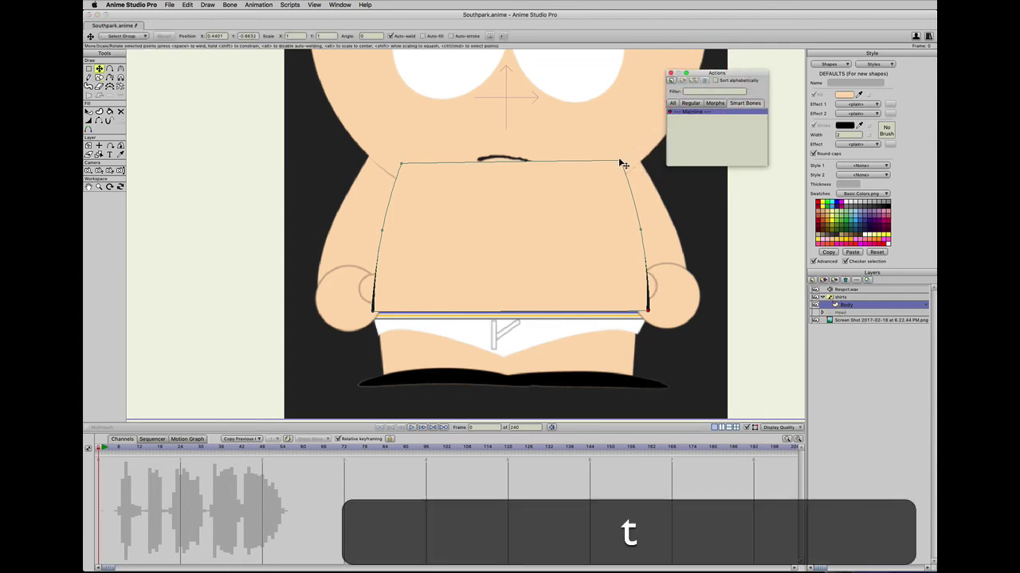
click(622, 164)
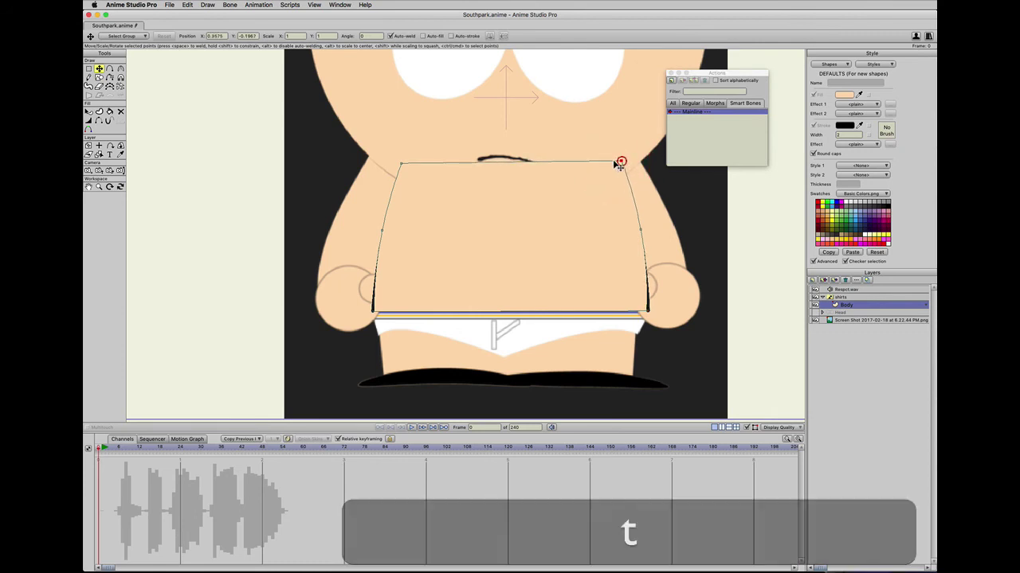
click(405, 161)
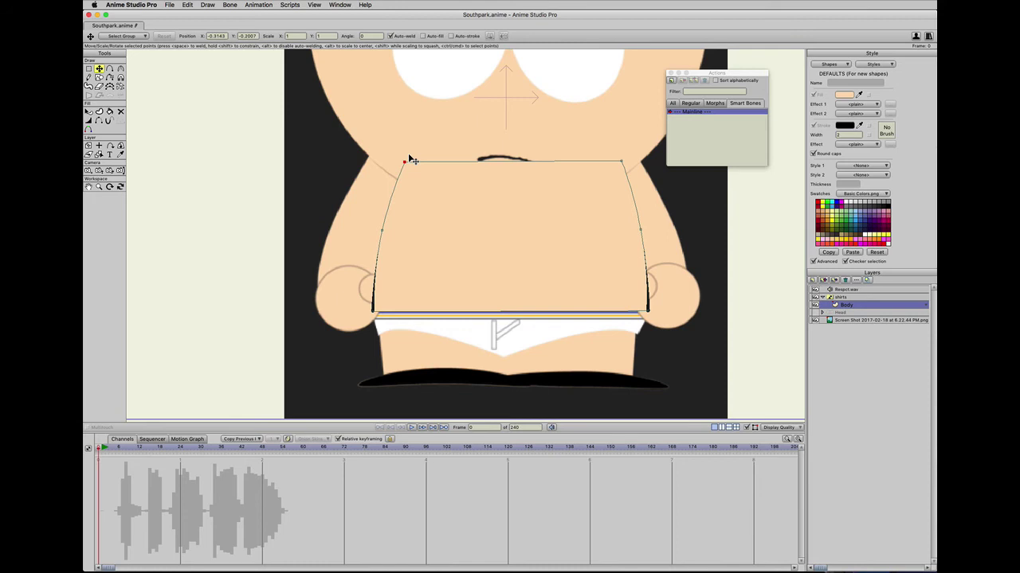
drag(468, 209, 598, 222)
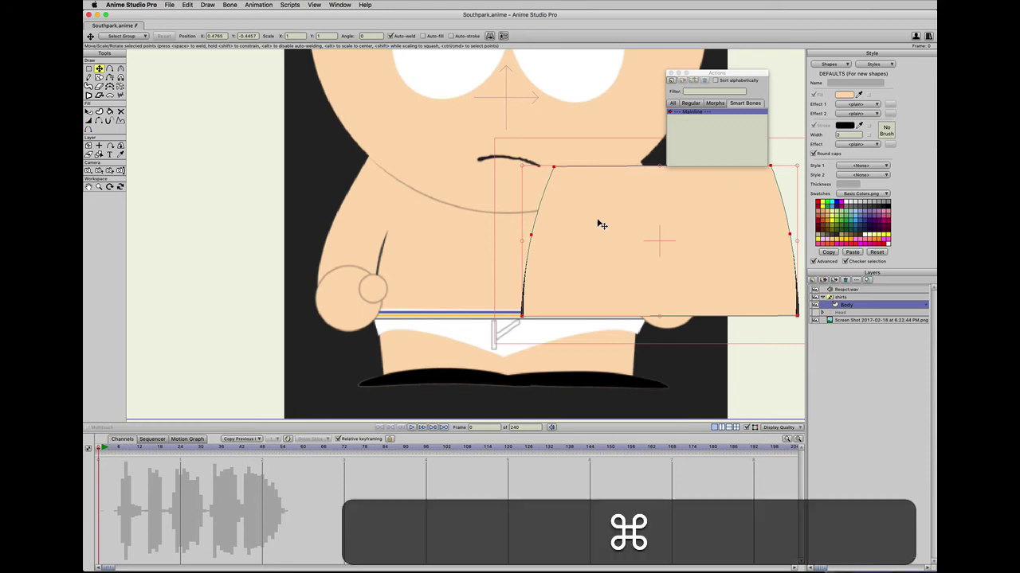
key(super+z)
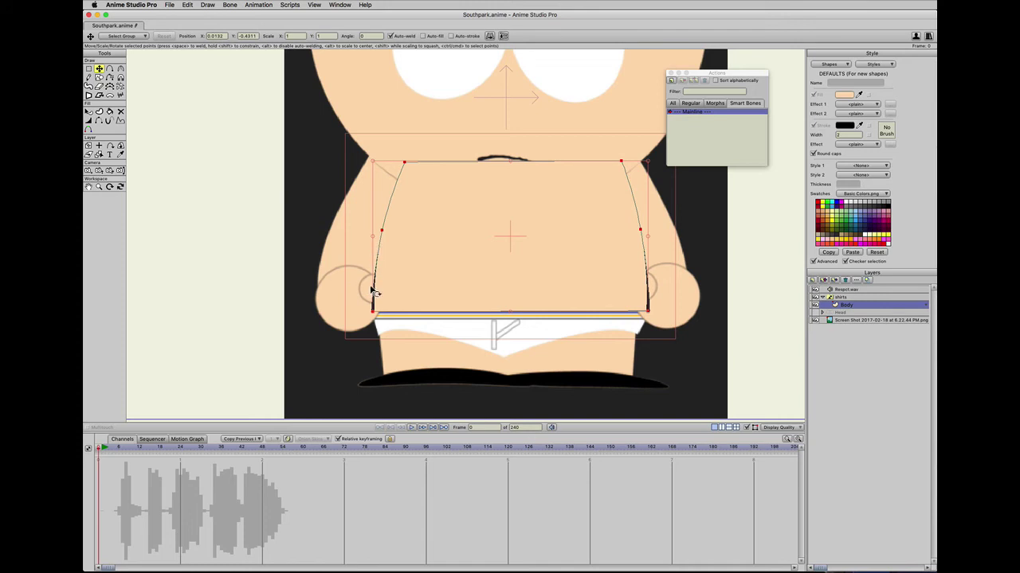
key(a)
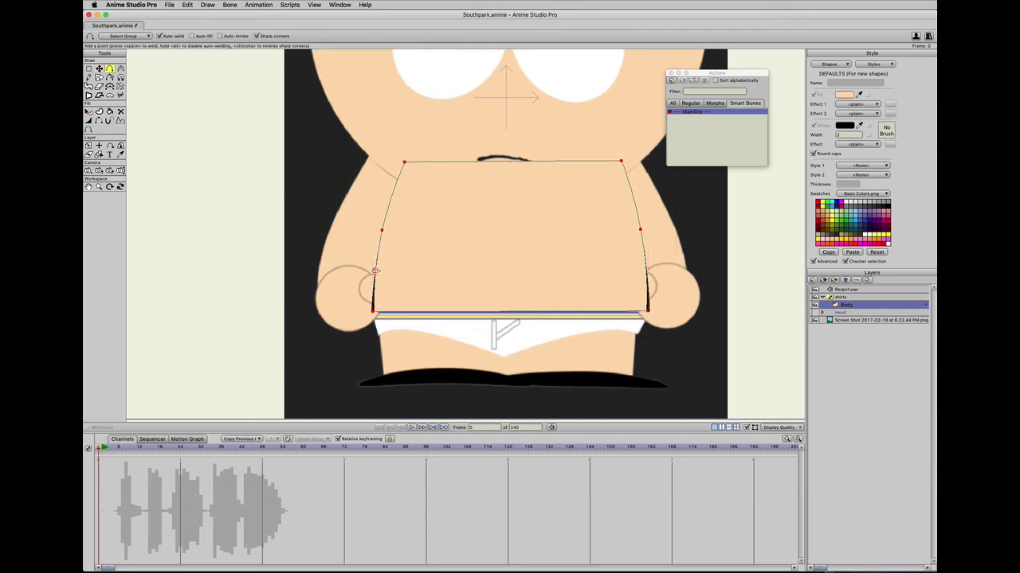
key(s)
drag(365, 173, 410, 226)
key(super+z)
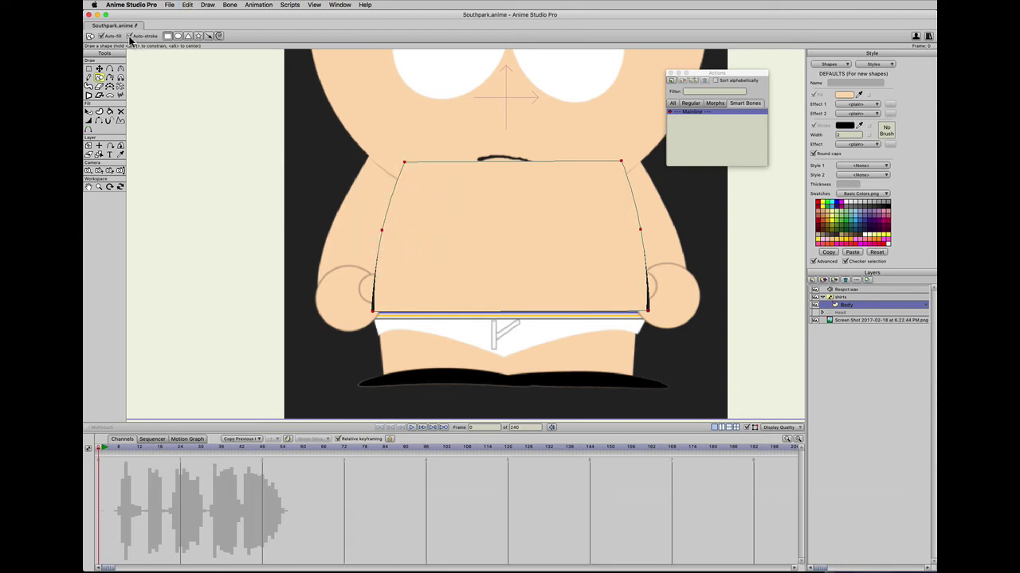
Draw a rectangle without a stroke over the reference's left arm and move its four corners to match the shoulder and wrist.
key(s)
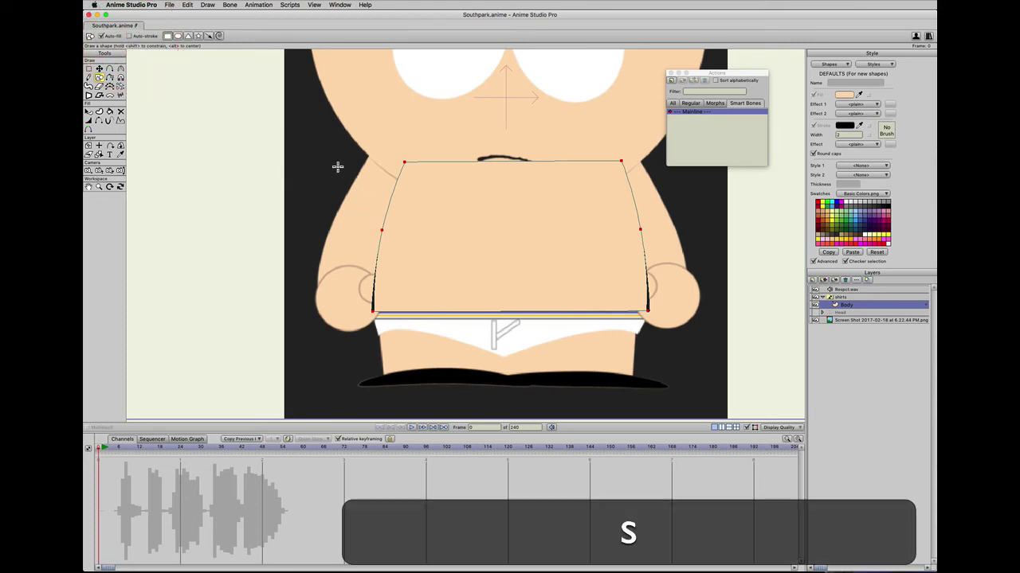
drag(329, 167, 390, 281)
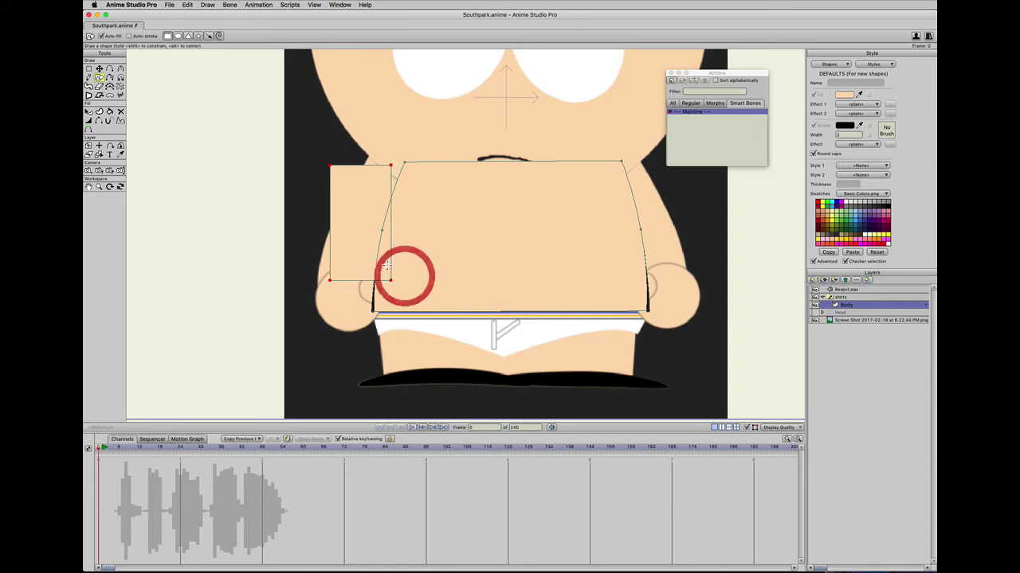
key(t)
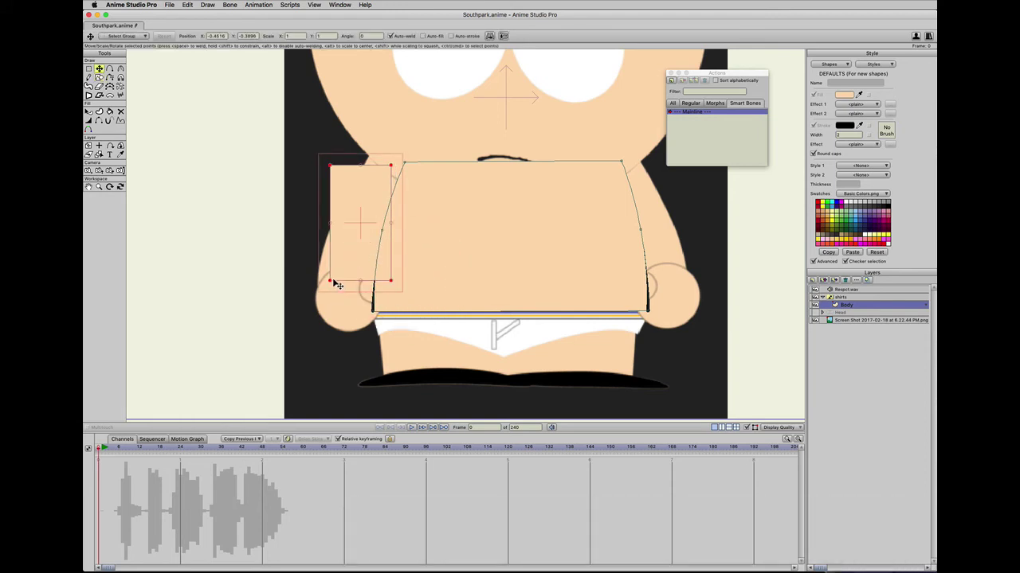
key(t)
drag(330, 168, 410, 180)
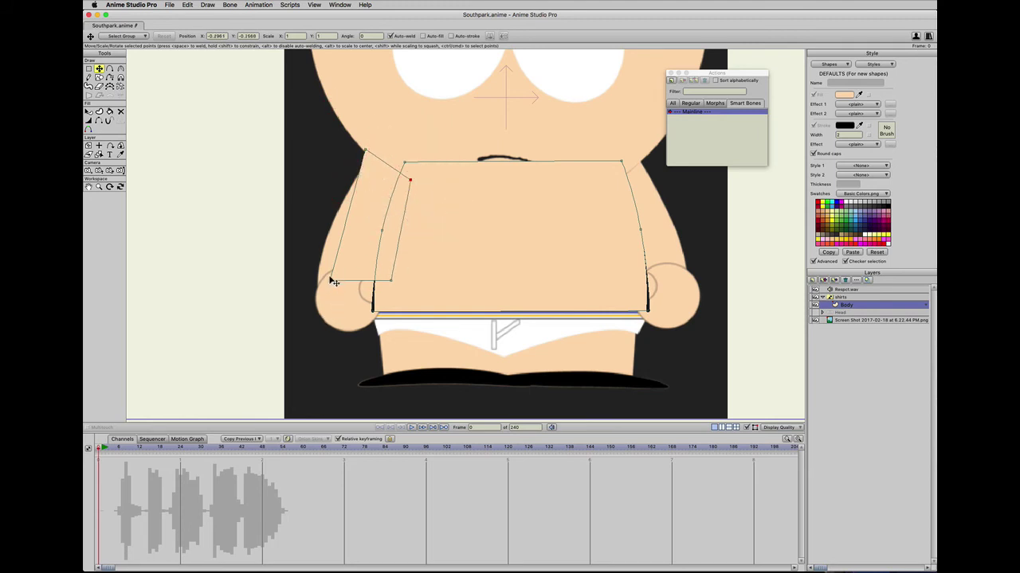
drag(333, 282, 317, 292)
drag(391, 279, 383, 293)
Add a point midway along the left arm's outer edge and adjust it and the outer wrist corner to follow the reference.
key(a)
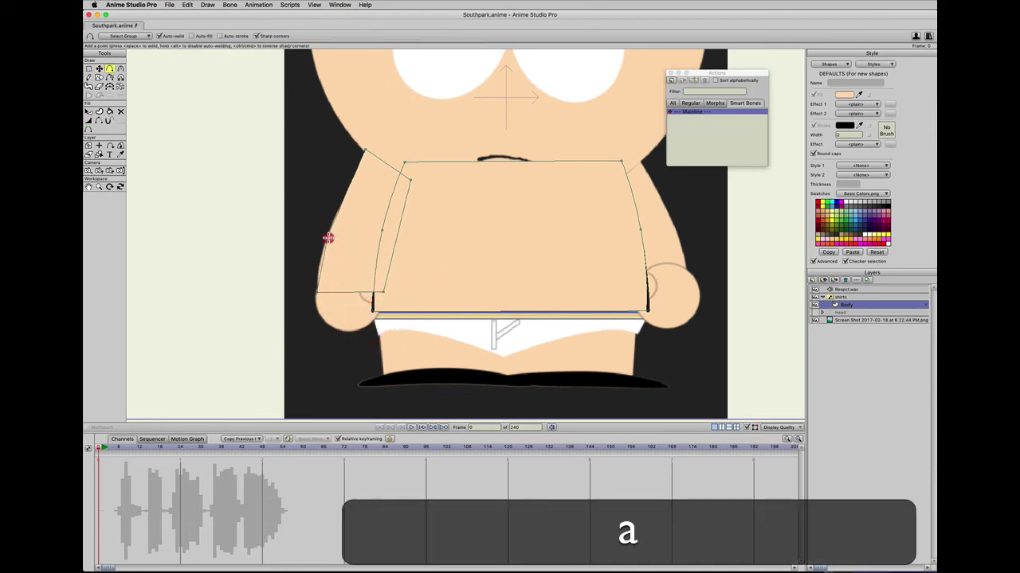
click(328, 234)
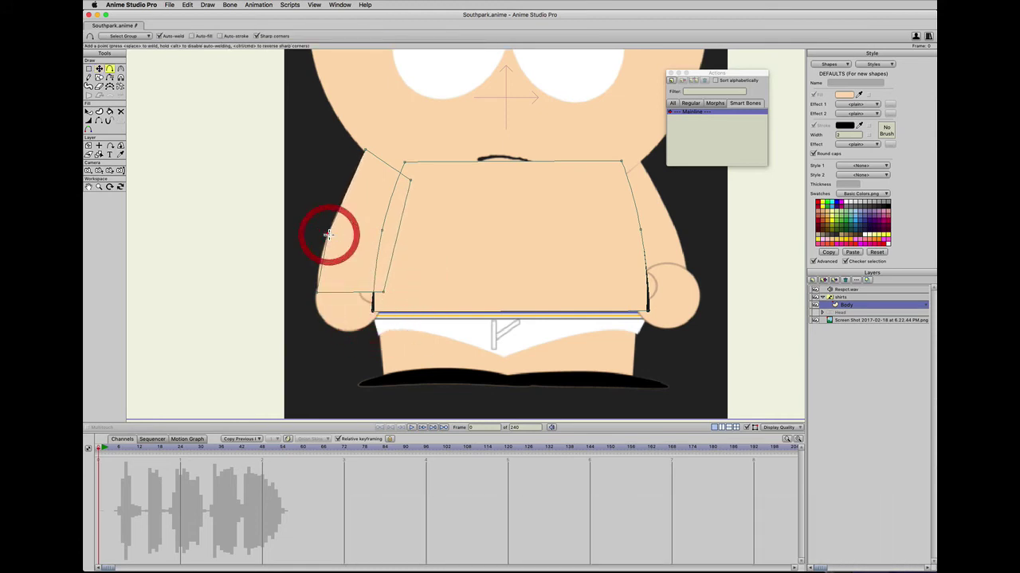
key(c)
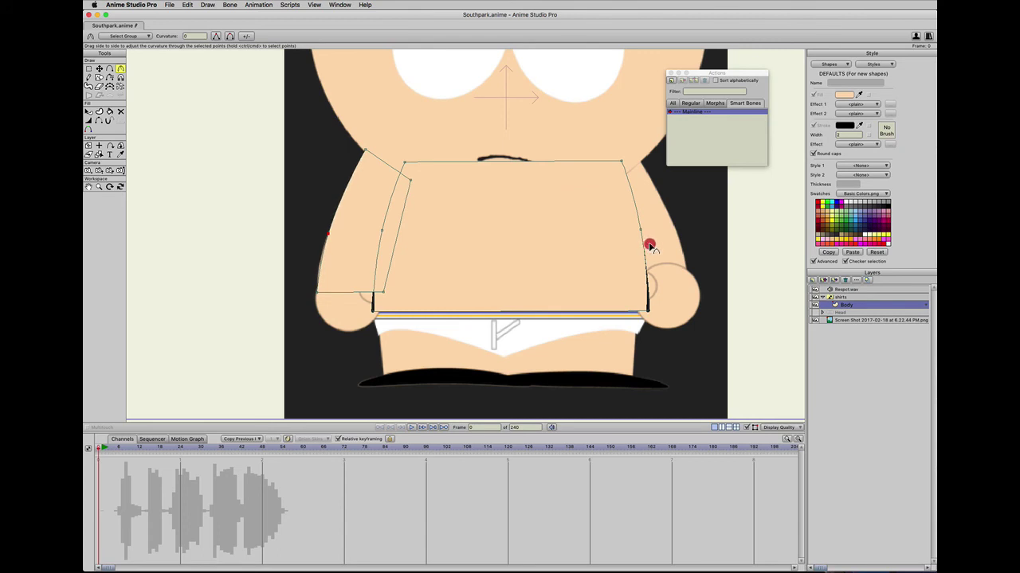
key(t)
click(318, 289)
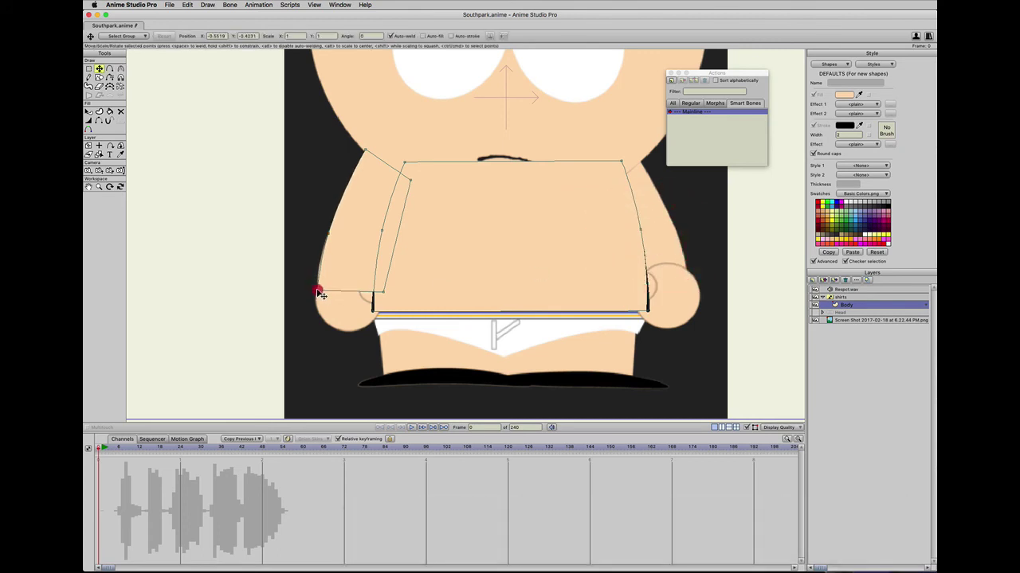
click(325, 236)
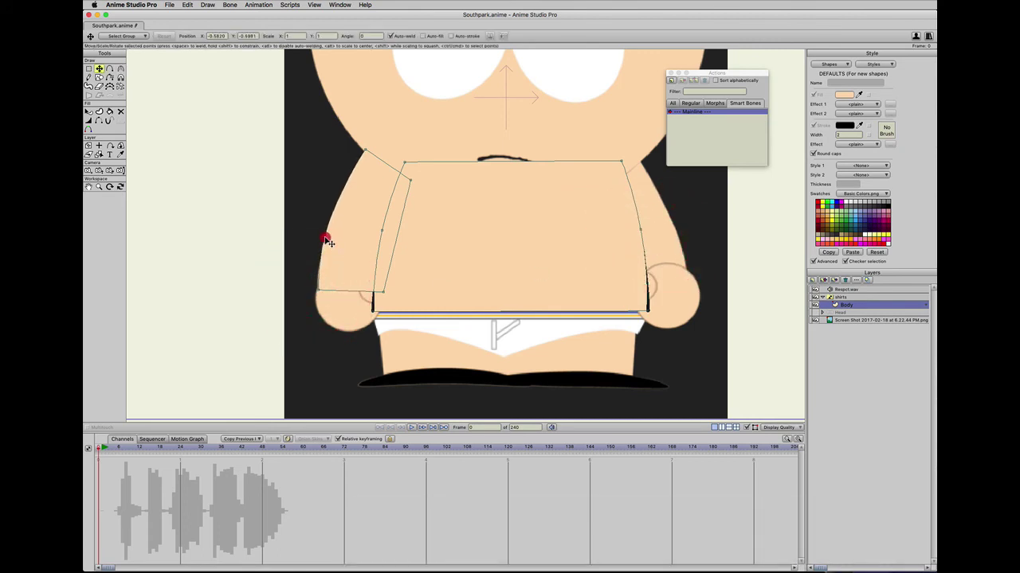
click(318, 290)
Move the left arm's shoulder corner slightly inward and its outer midpoint slightly outward to match the reference silhouette.
key(t)
key(p)
click(352, 244)
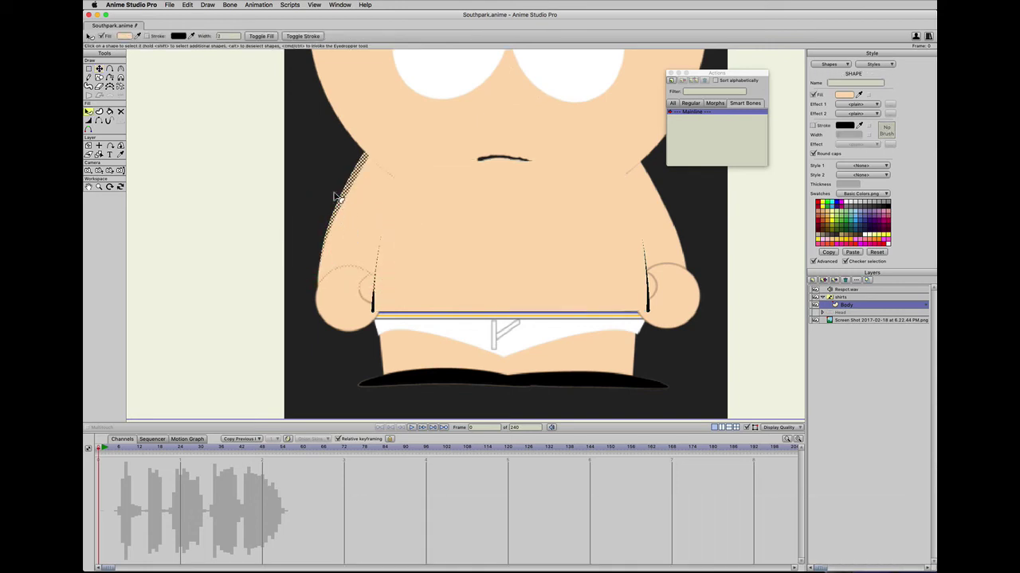
key(t)
click(364, 151)
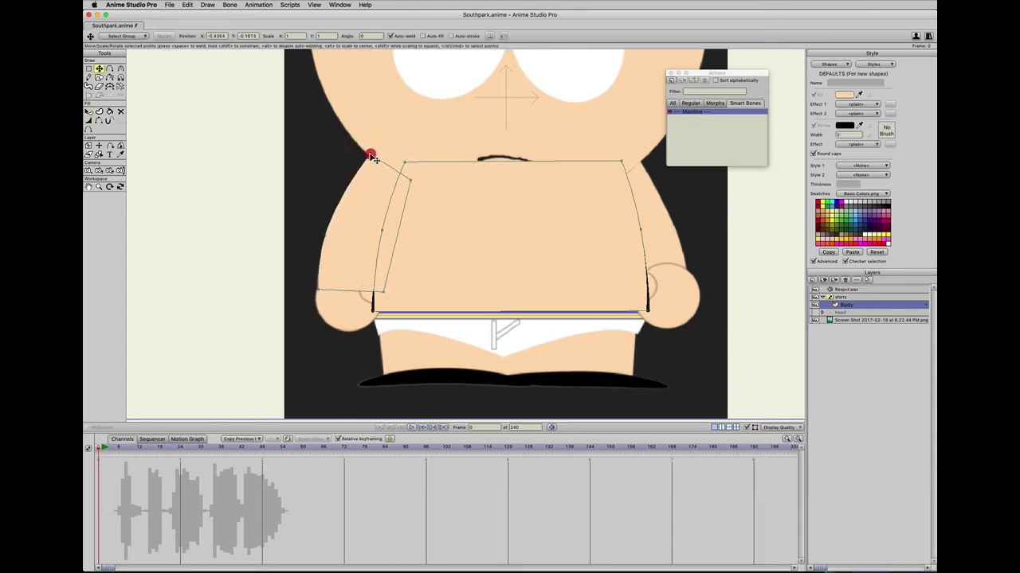
mouse_move(330, 235)
mouse_down()
mouse_move(363, 255)
mouse_move(337, 234)
mouse_move(325, 239)
mouse_up()
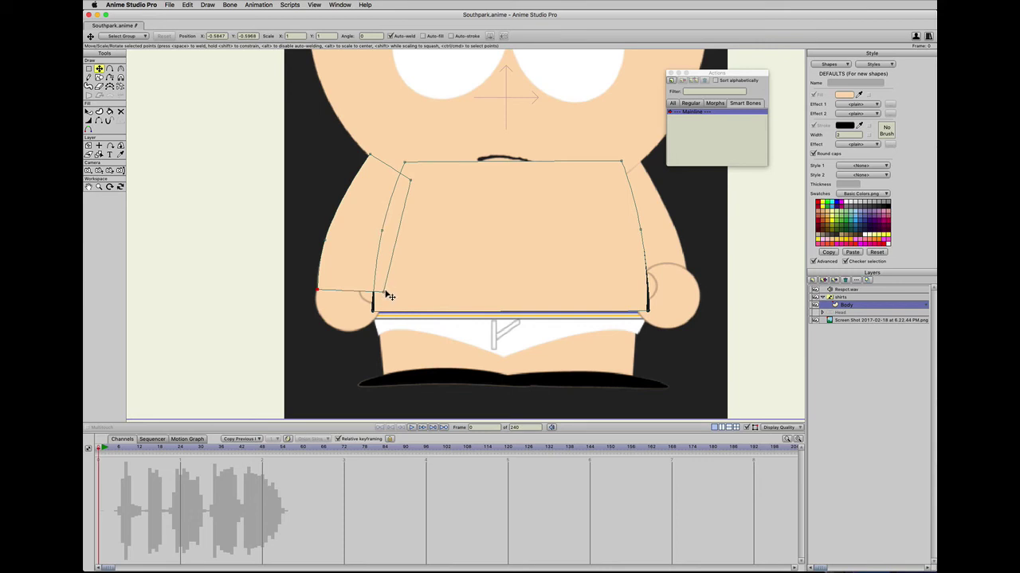
key(a)
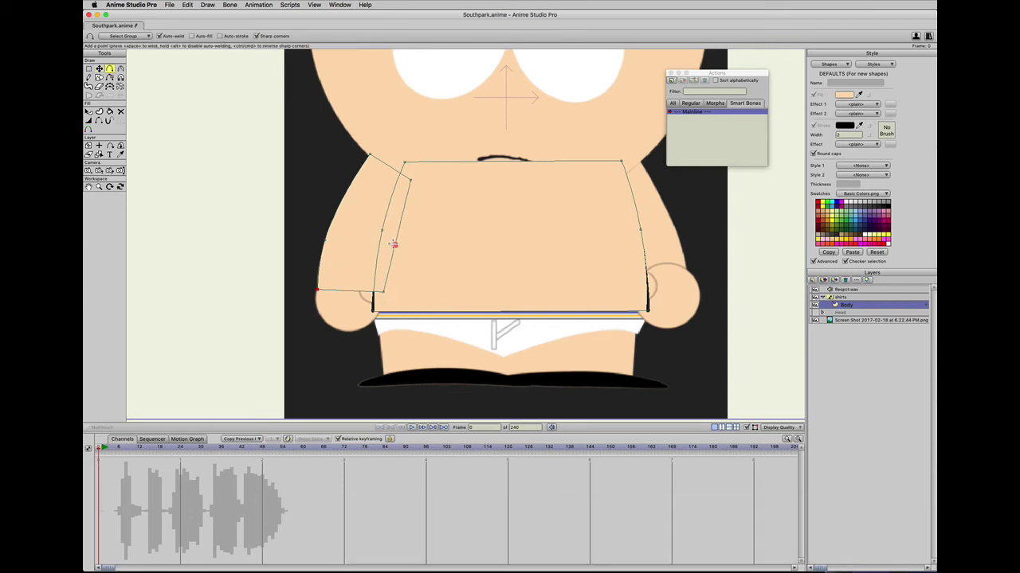
mouse_move(394, 243)
mouse_down()
mouse_move(383, 234)
mouse_move(393, 244)
mouse_up()
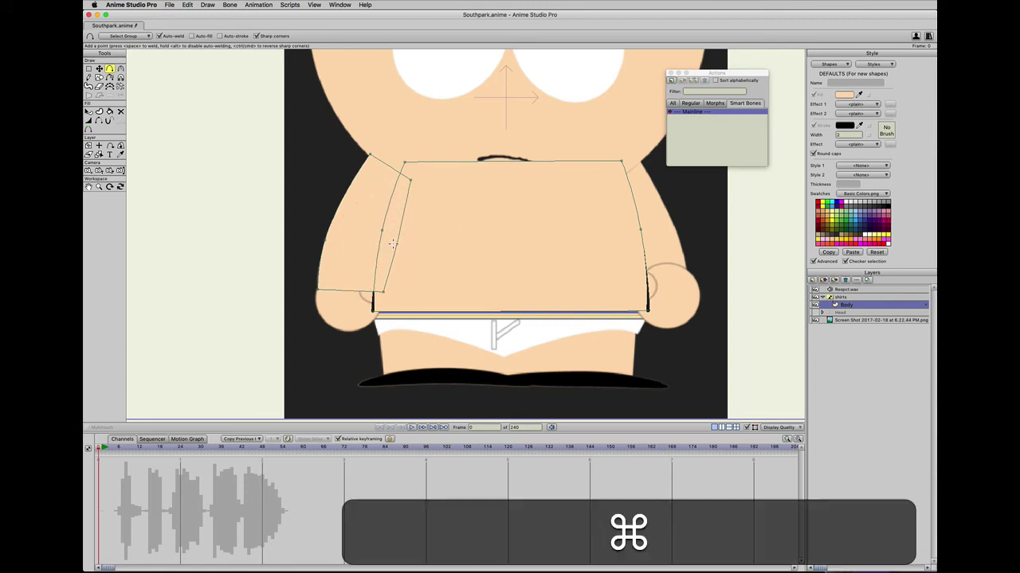
key(super+z)
Lower the left arm shape behind the torso and hide the reference image.
key(q)
click(365, 233)
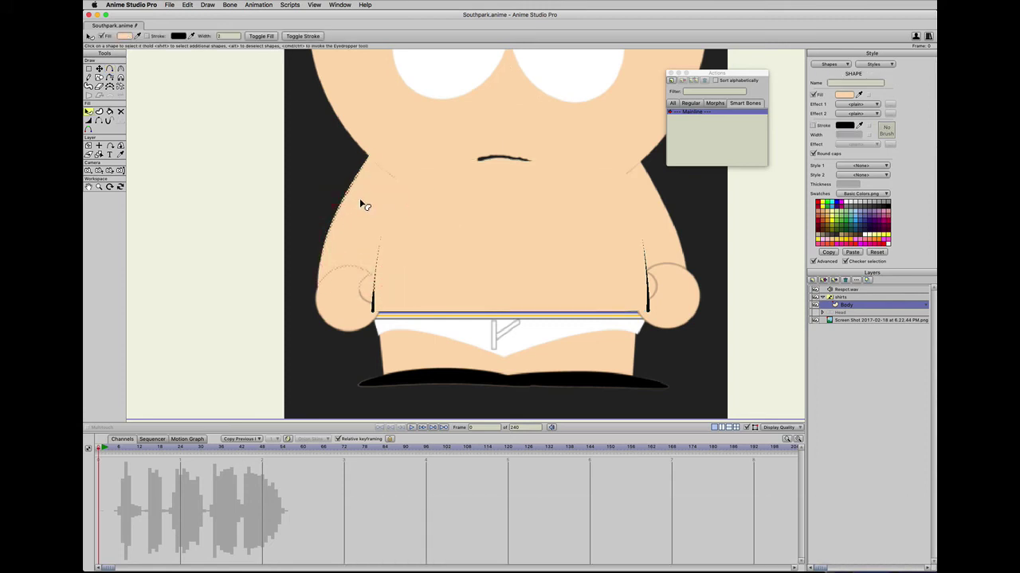
key(Down)
scroll(379, 285, up, 5)
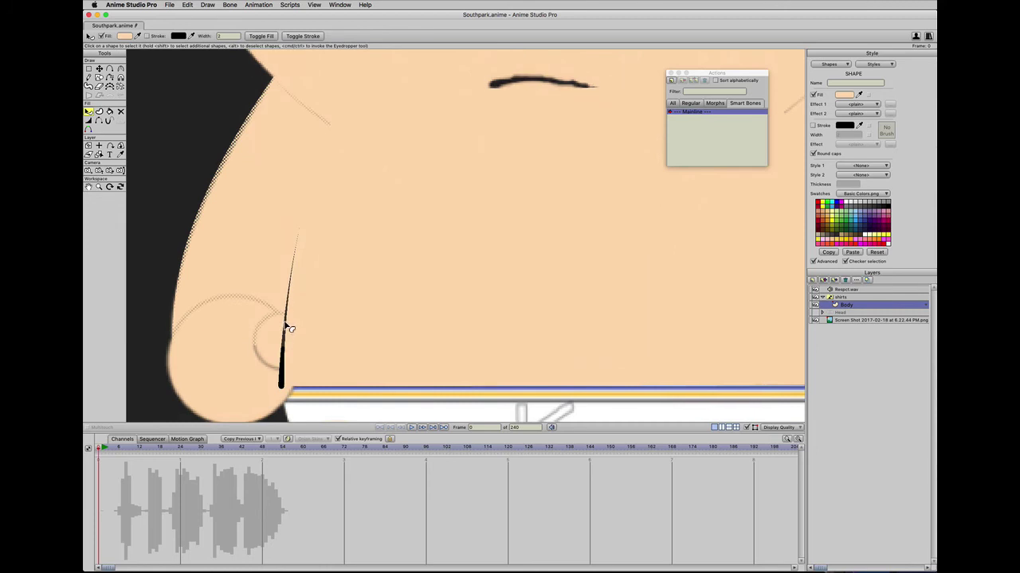
scroll(289, 330, down, 5)
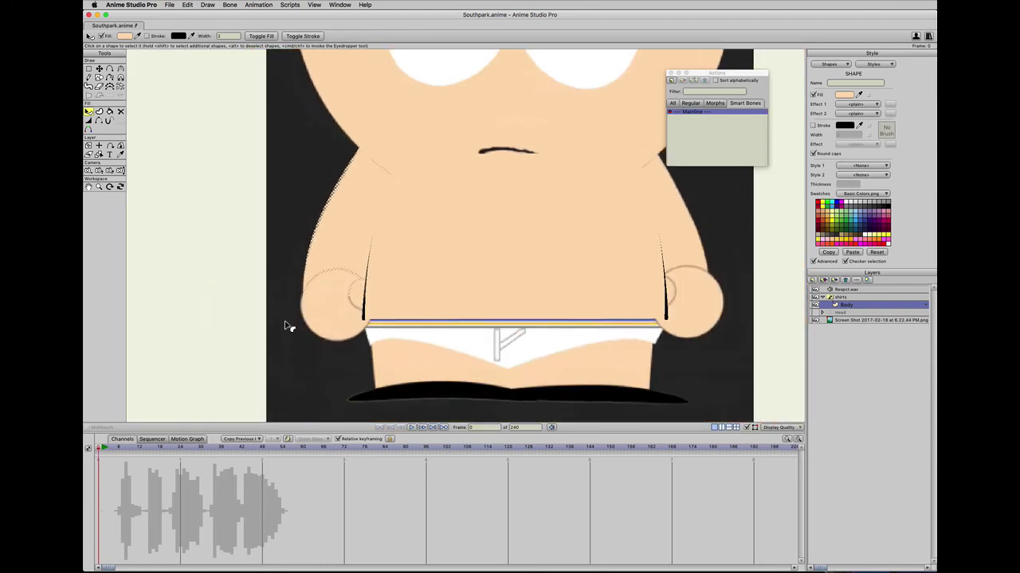
click(813, 319)
click(736, 301)
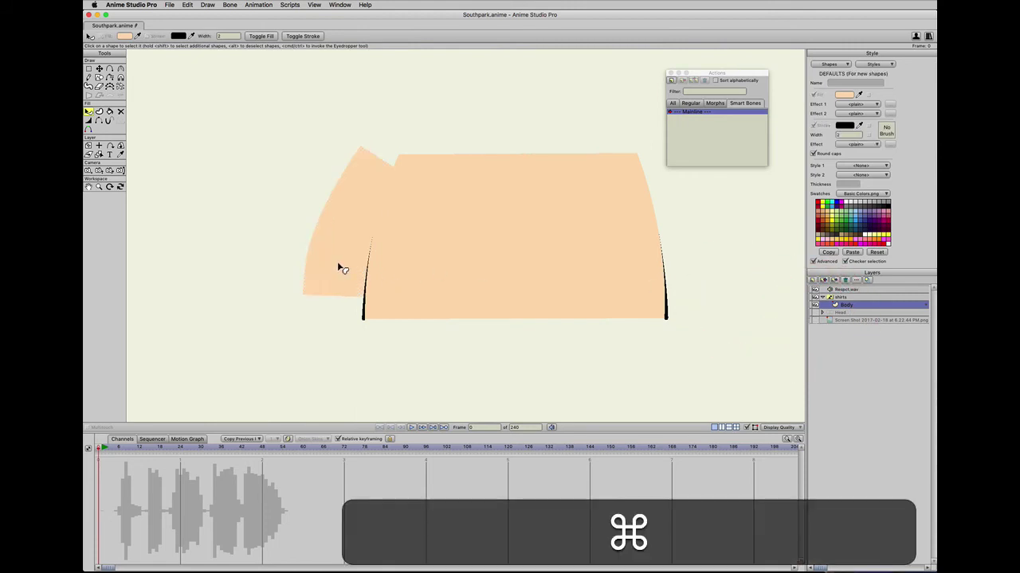
Undo the left arm's reordering and select the arm to send it behind the torso again.
key(super+z)
click(296, 268)
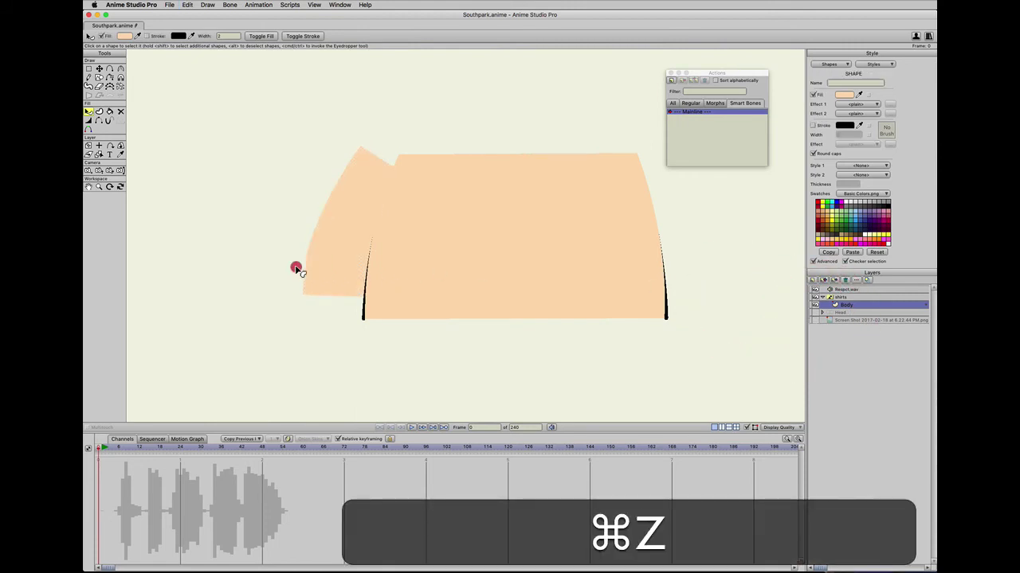
click(335, 276)
key(super+z)
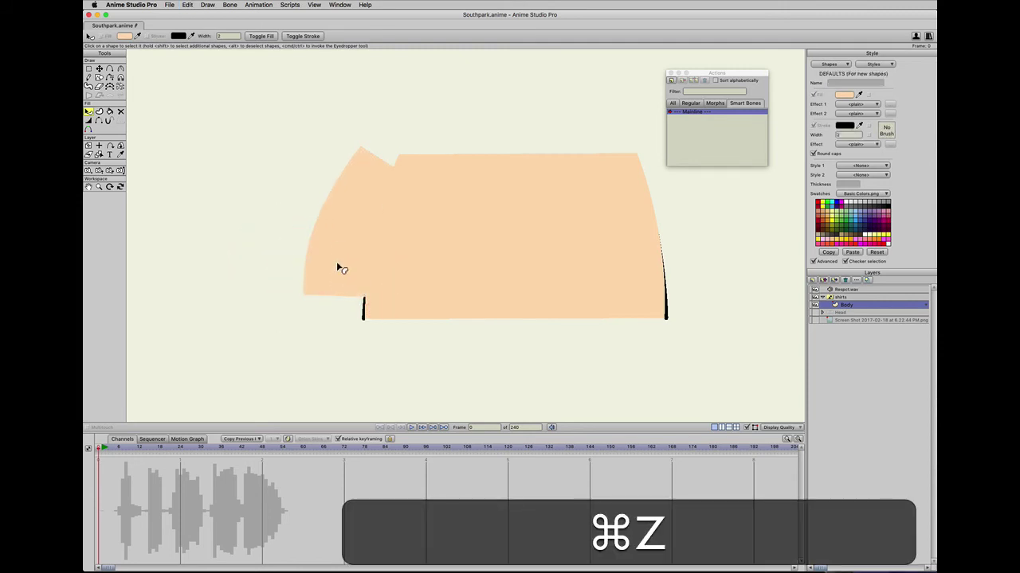
click(345, 215)
click(288, 217)
click(341, 231)
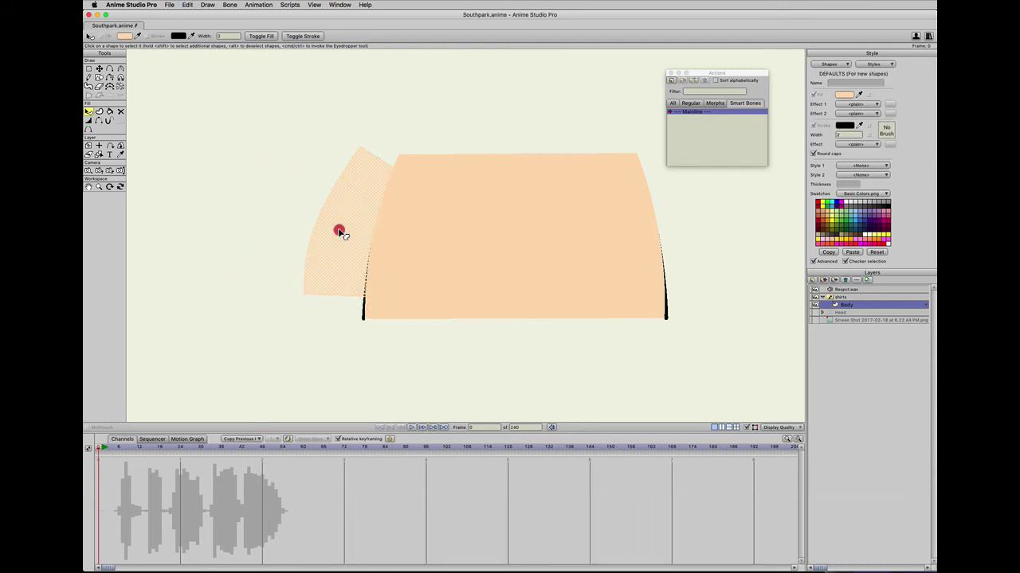
click(298, 204)
Move the left arm shape away from the torso to expose its full outline, and undo the change.
key(t)
drag(353, 231, 286, 253)
key(super+z)
key(super+t)
key(t)
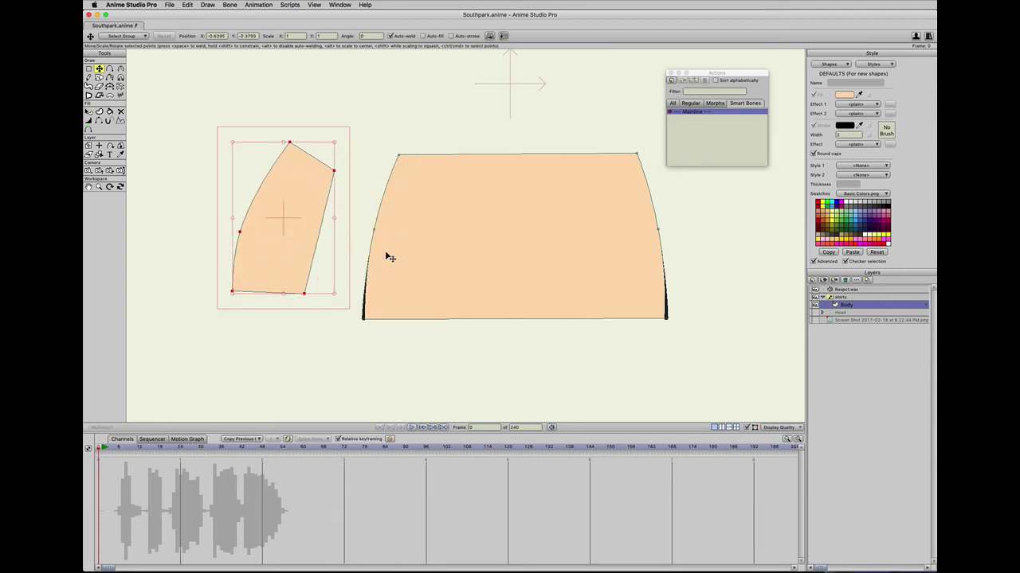
key(super+z)
Lower the left arm shape behind the torso and show the Head layer and the reference image.
key(q)
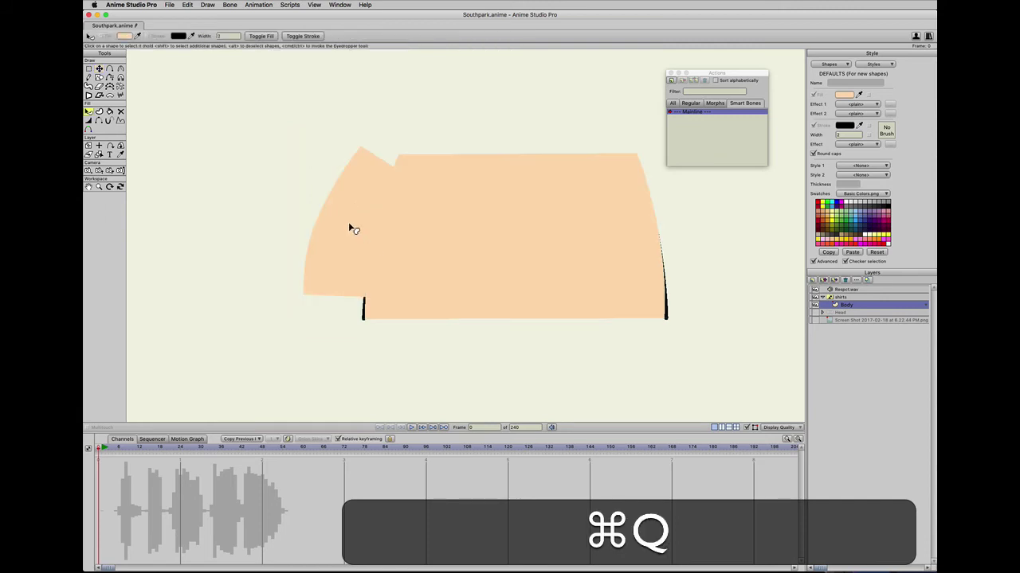
click(348, 228)
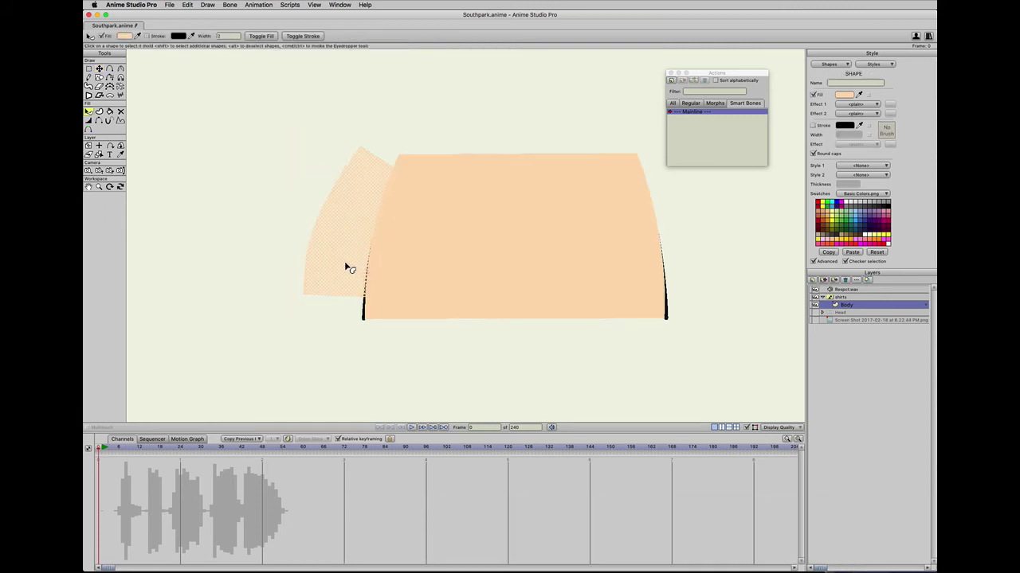
key(Down)
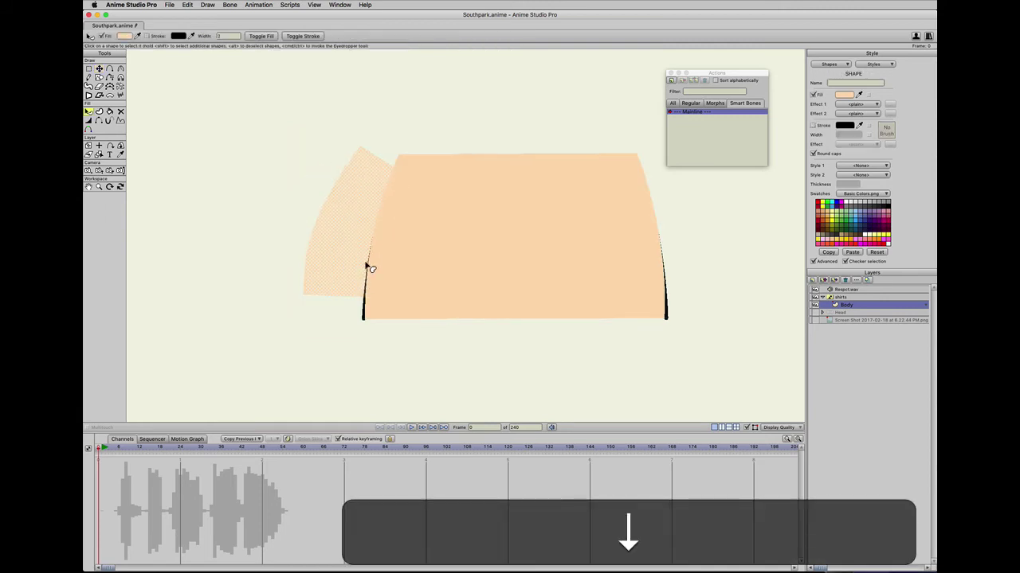
click(815, 312)
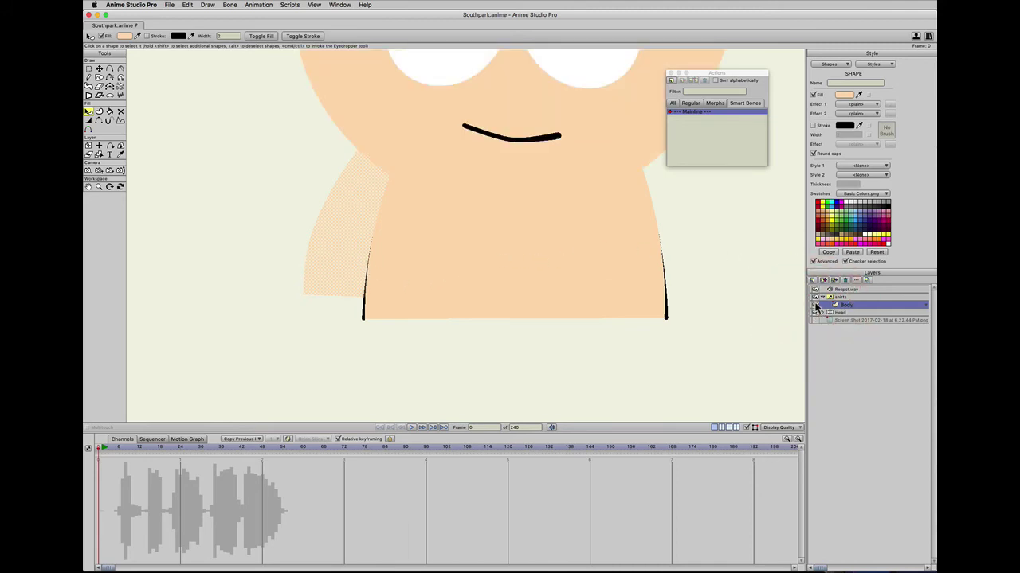
click(816, 319)
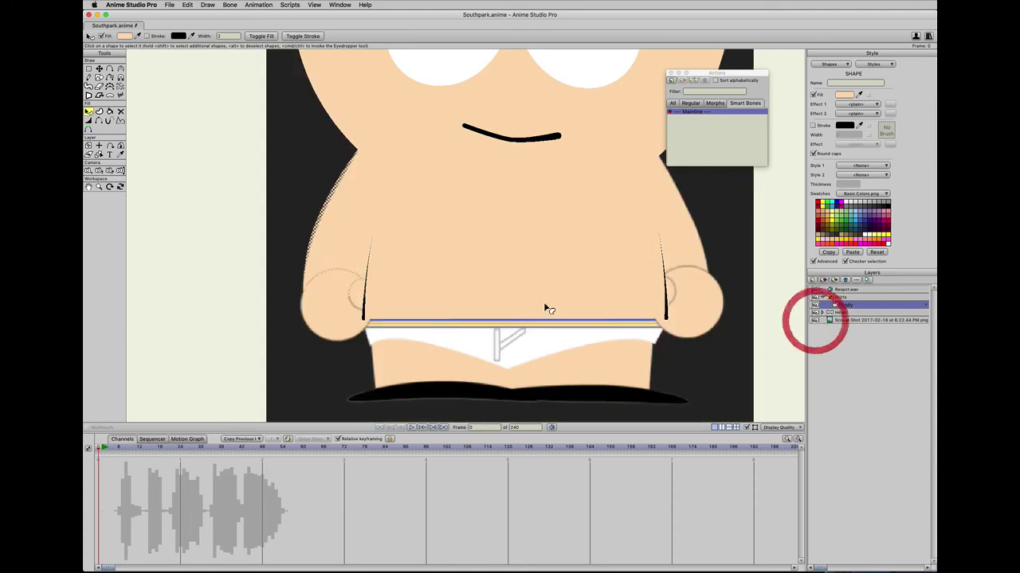
Select all of the left arm's points and paste a copy of the arm in place.
scroll(547, 308, down, 3)
key(t)
click(379, 223)
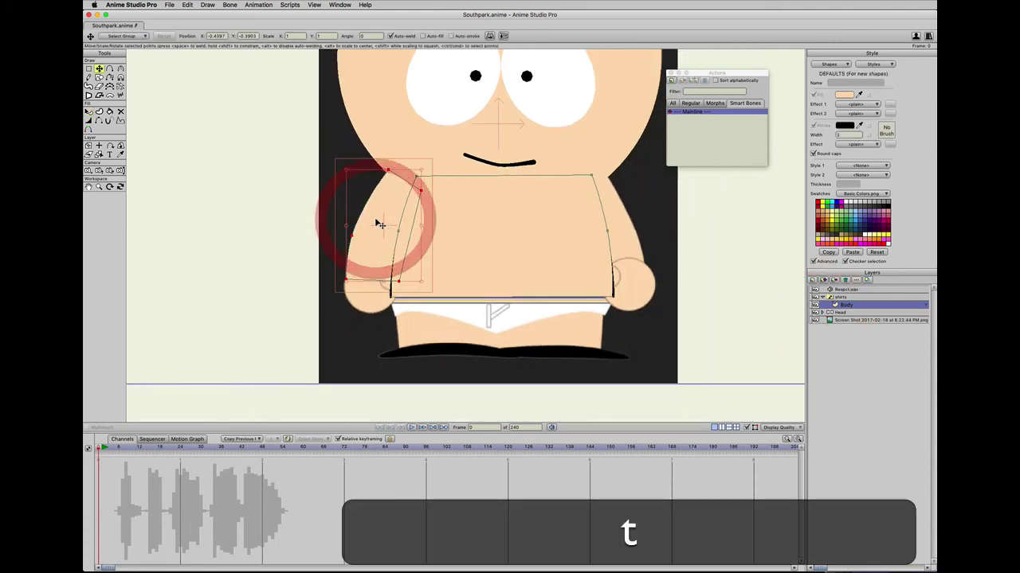
click(376, 229)
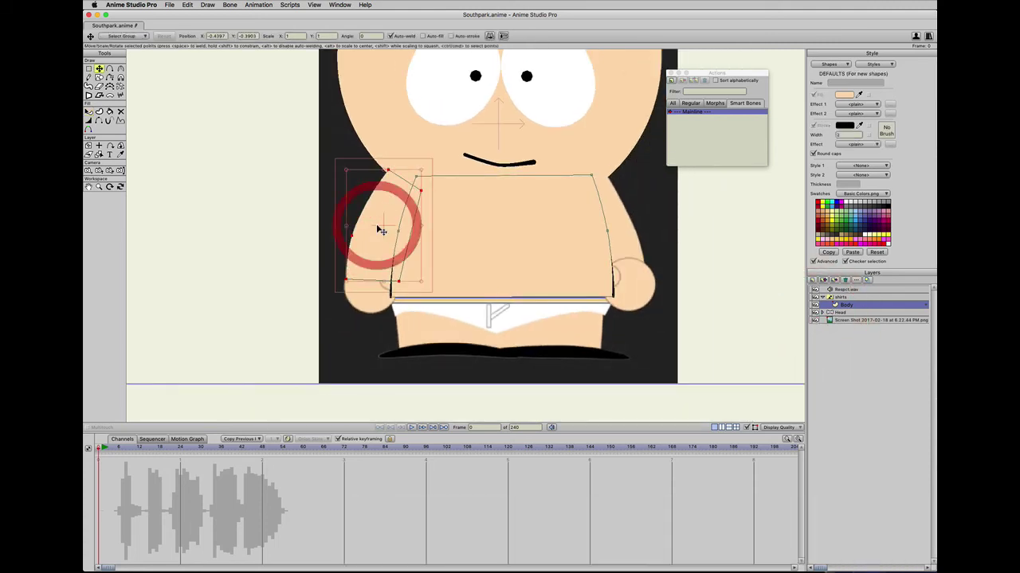
key(t)
click(379, 235)
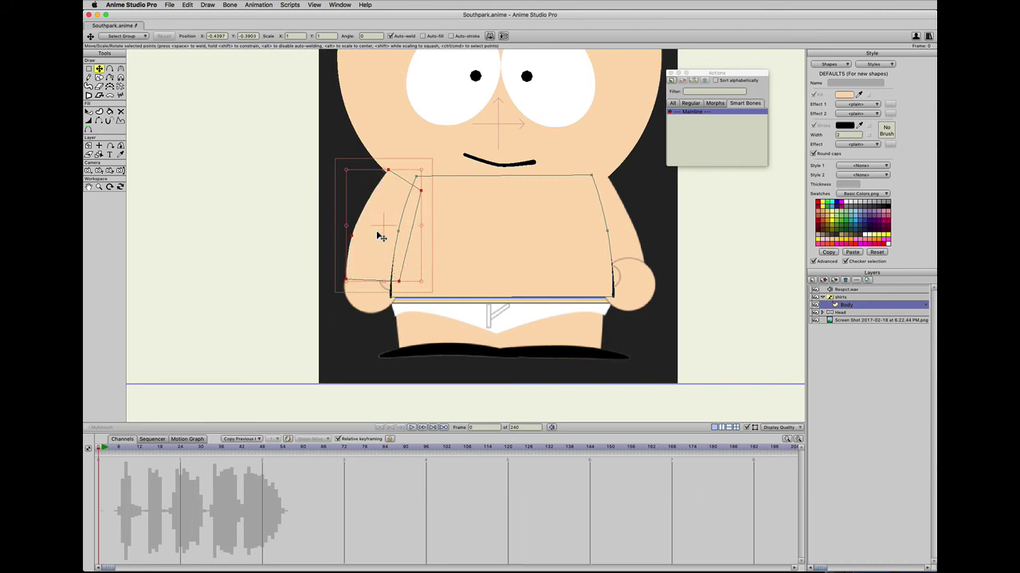
key(super+c)
key(super+v)
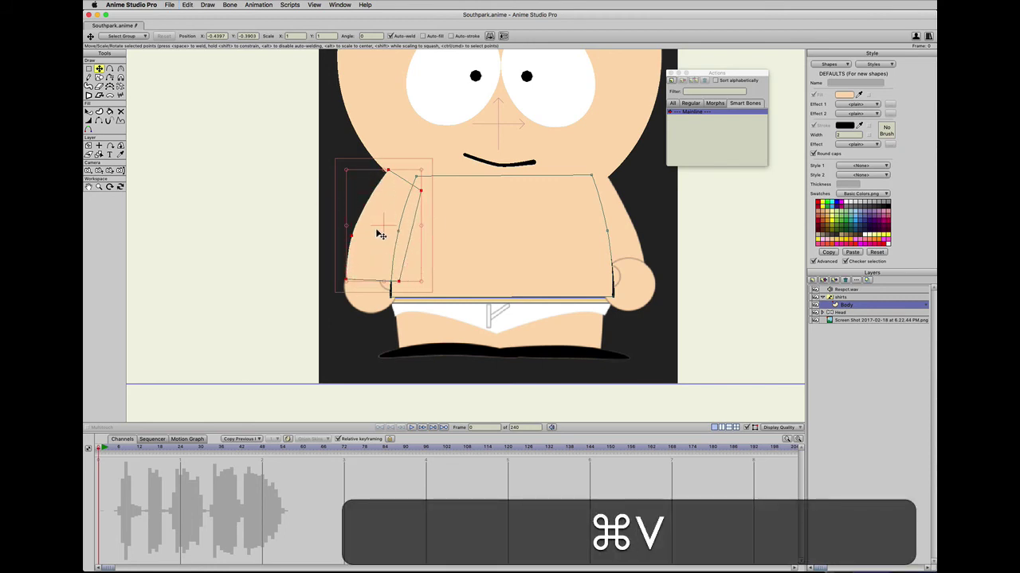
Flip the copied arm horizontally and move it straight across onto the reference's right arm.
click(490, 36)
drag(377, 221, 602, 224)
key(shift)
click(598, 219)
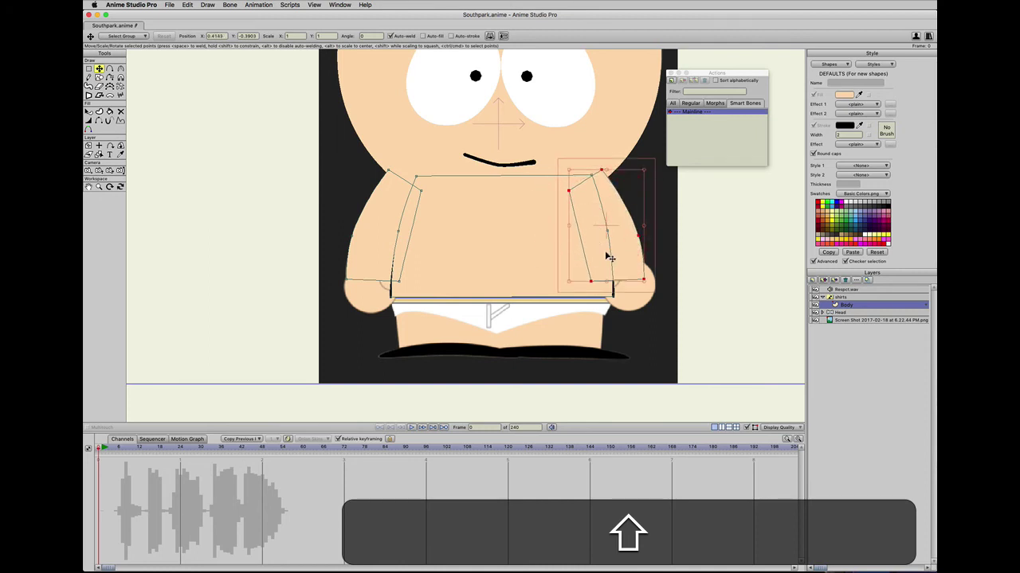
Lower the right arm shape behind the torso and deselect it.
key(q)
click(613, 254)
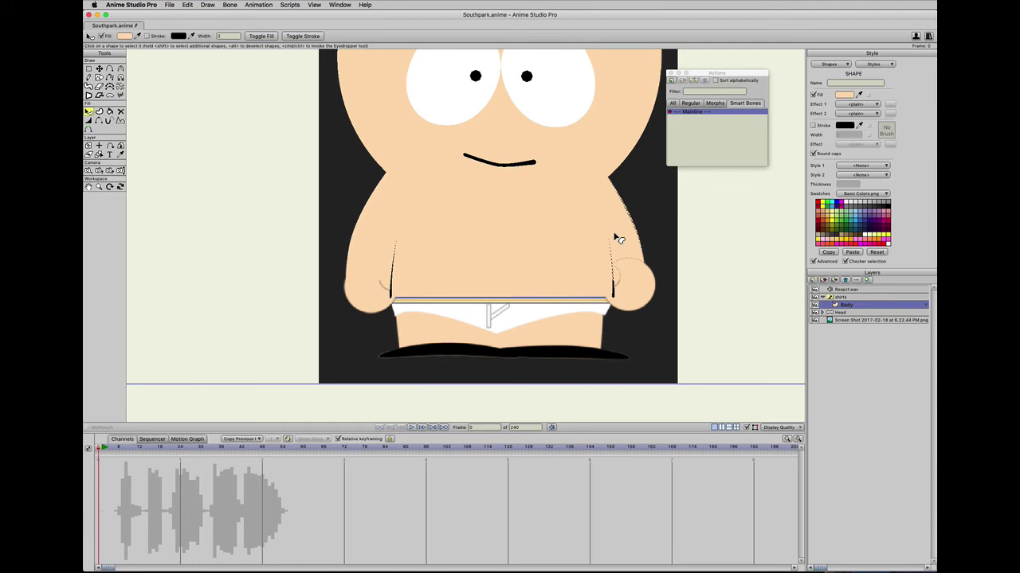
key(Down)
click(691, 269)
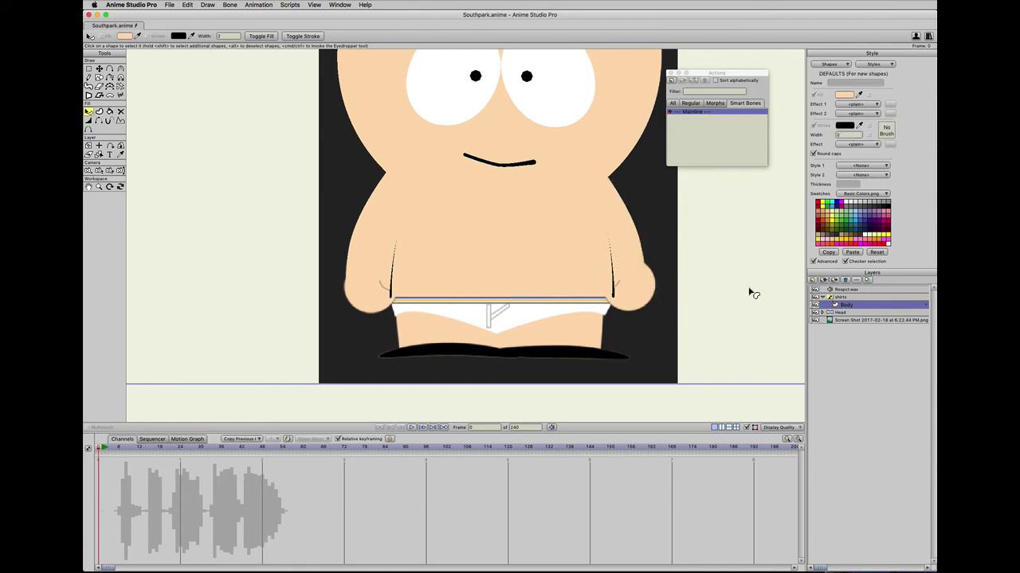
Hide the reference image and the Head layer to inspect the body shapes, and show both again.
click(815, 320)
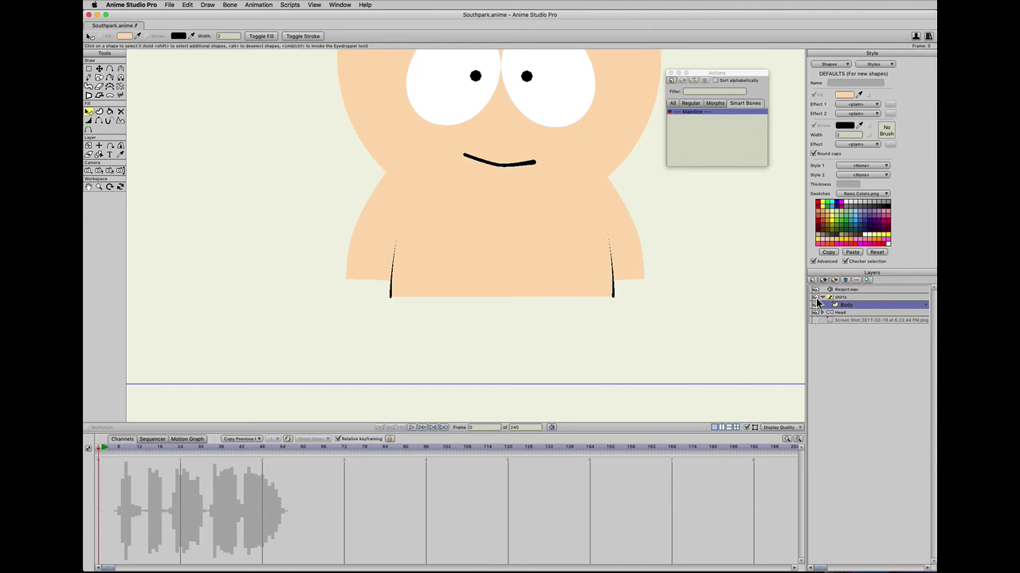
click(815, 313)
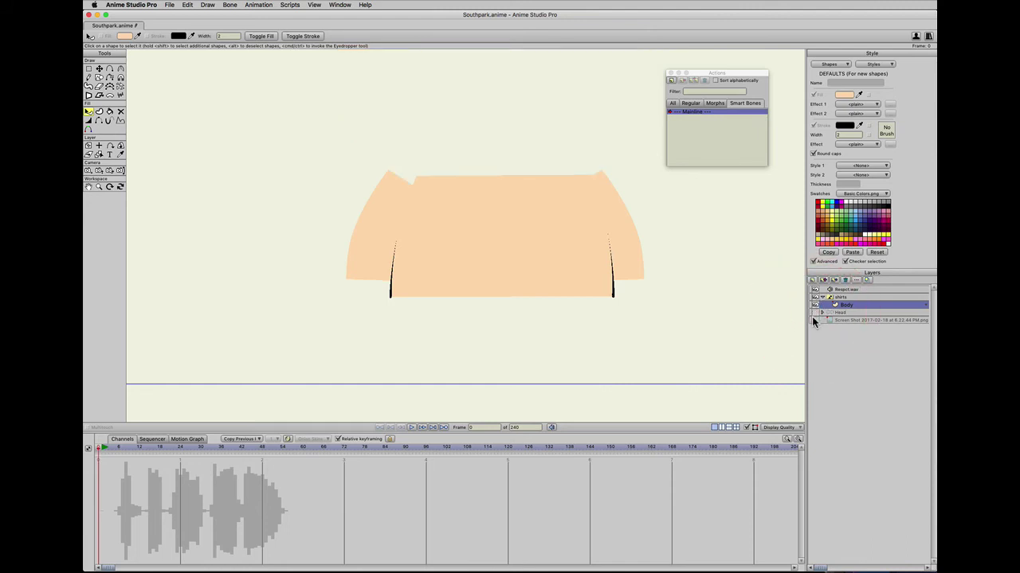
click(815, 320)
click(815, 313)
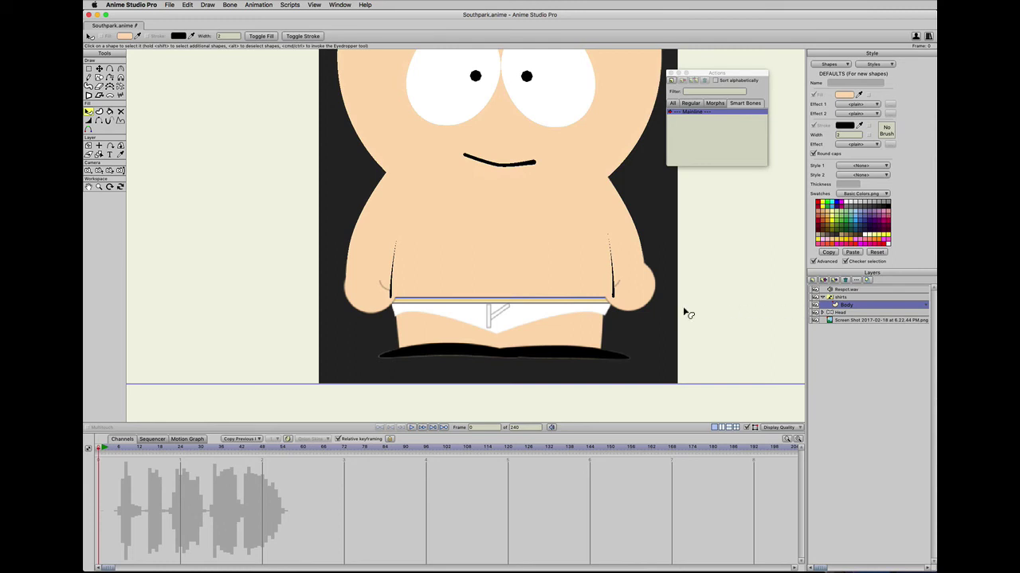
Select the shirts layer and add a new Switch layer above it.
click(837, 298)
click(811, 280)
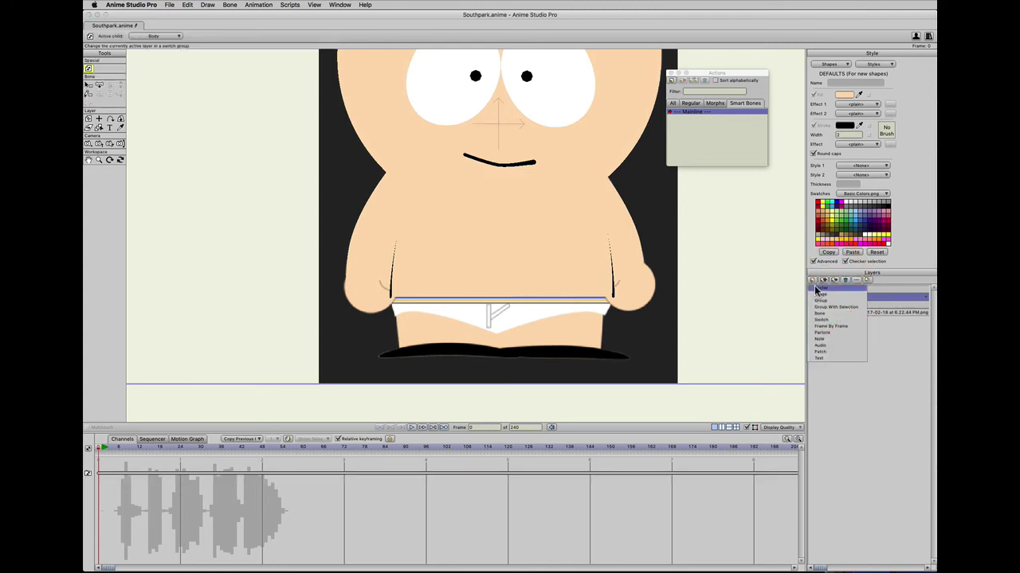
click(821, 319)
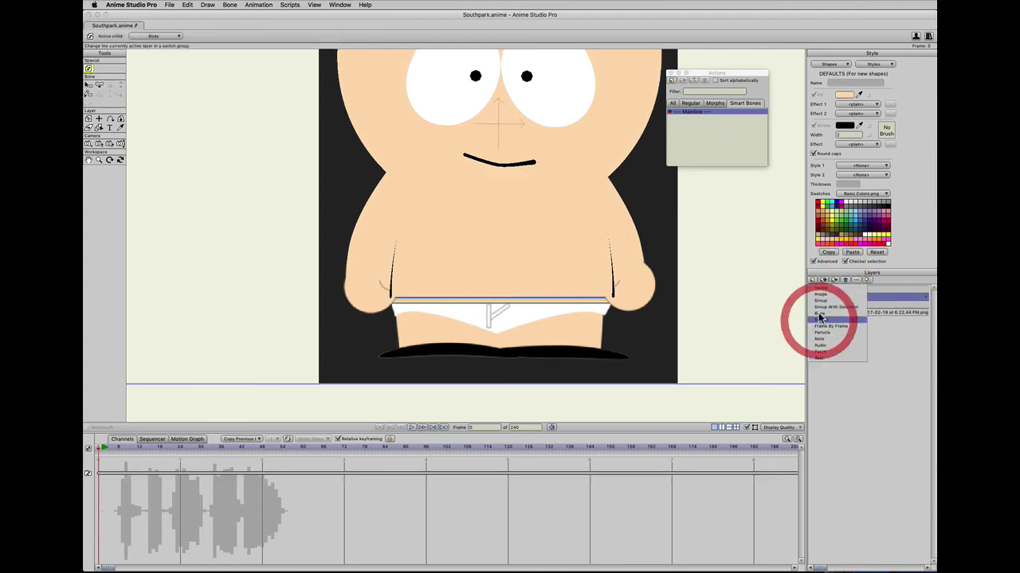
Name the new Switch layer "Left hand".
click(850, 298)
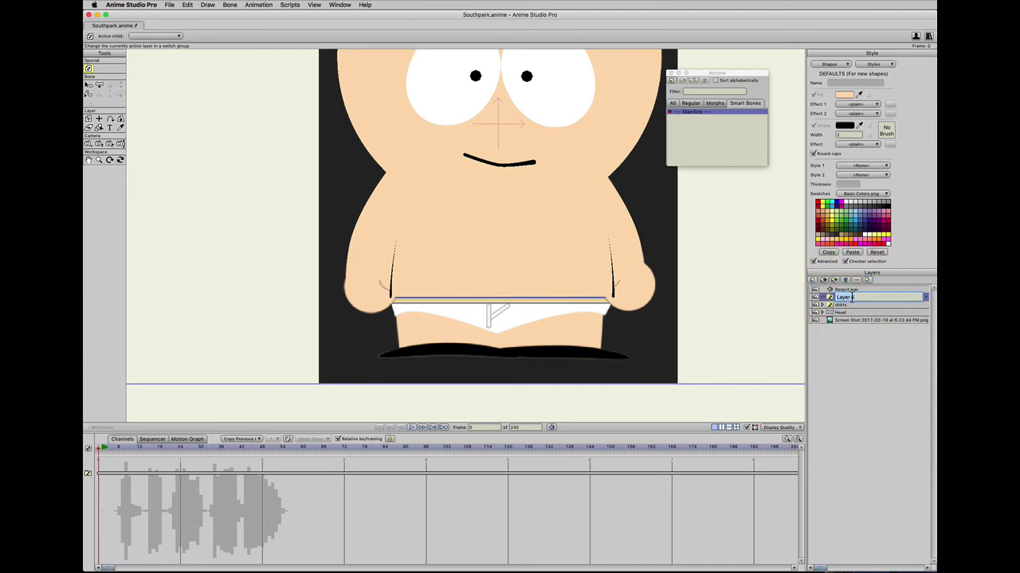
text(Le)
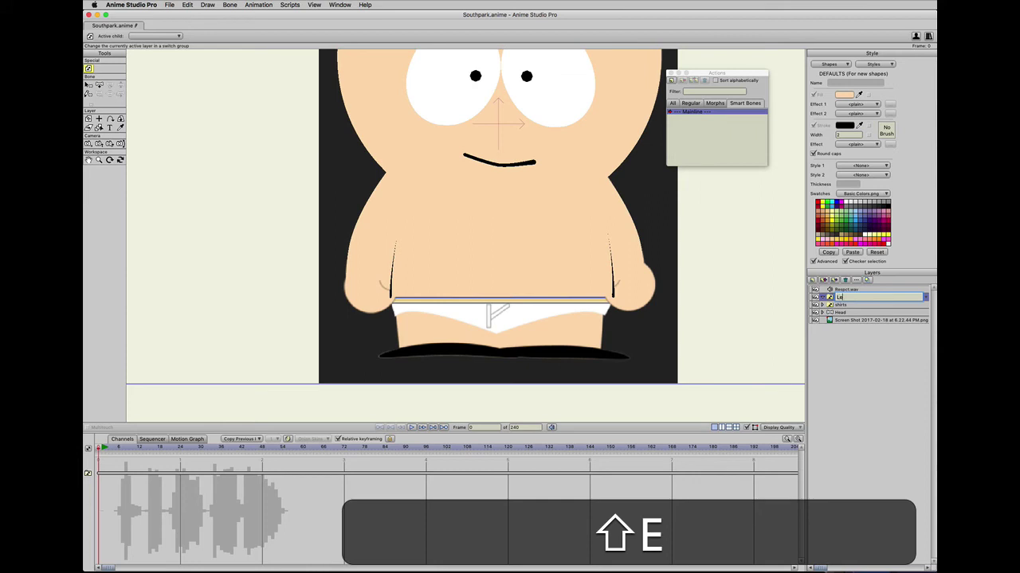
text(ft hand)
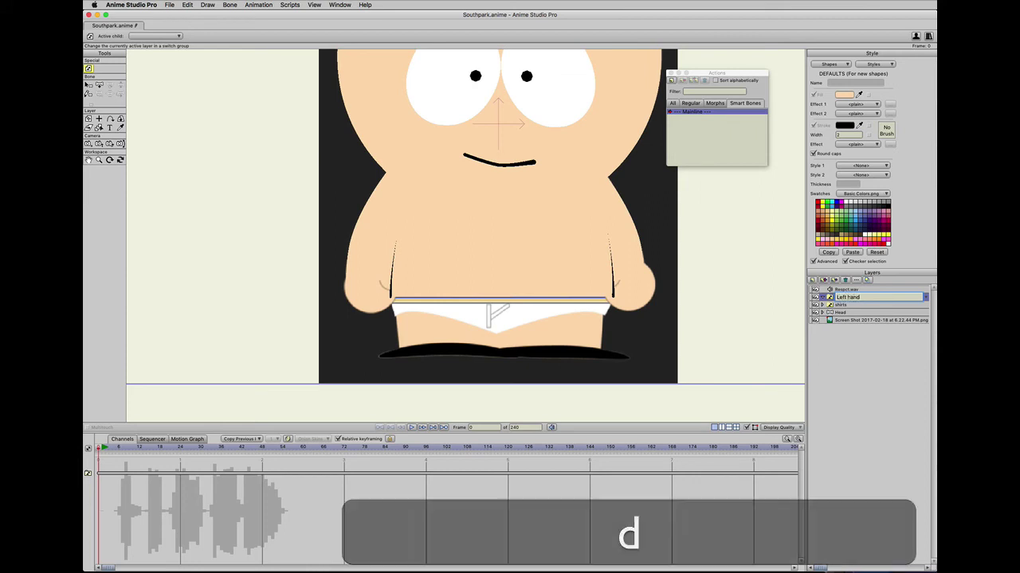
key(Return)
Add a Vector layer named "Default" and place it inside the Left hand switch layer.
click(811, 280)
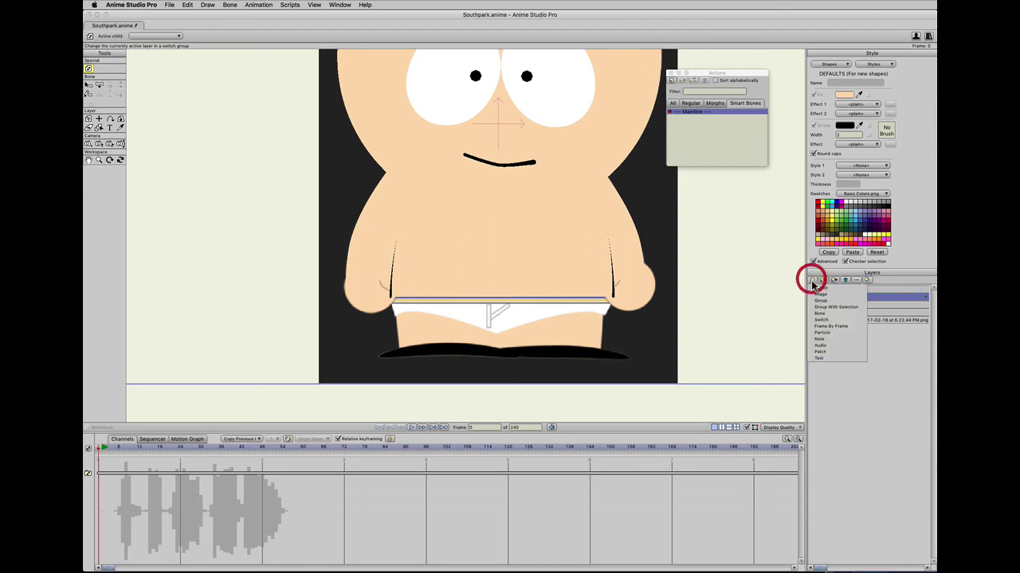
click(817, 289)
click(810, 297)
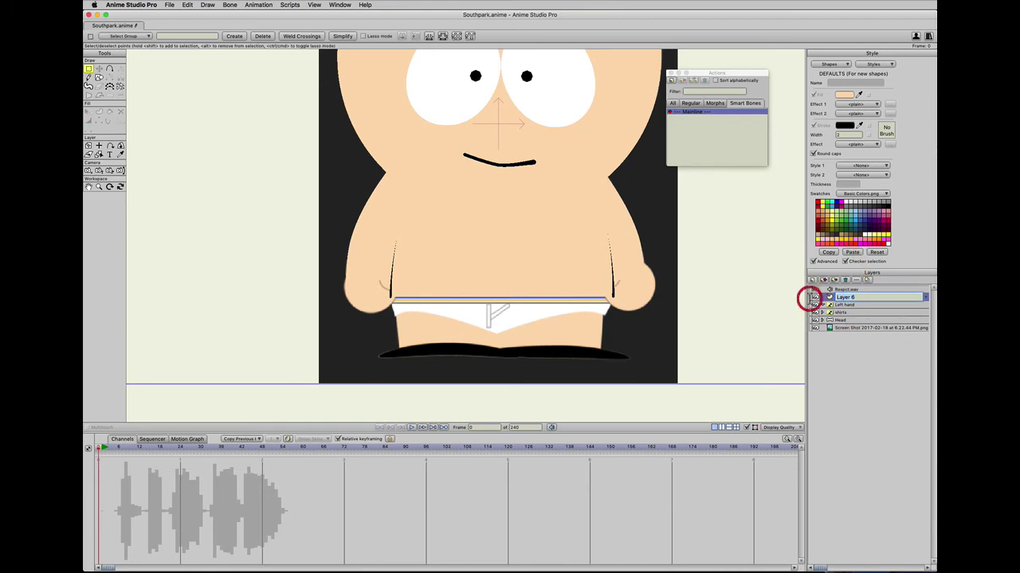
text(Defa)
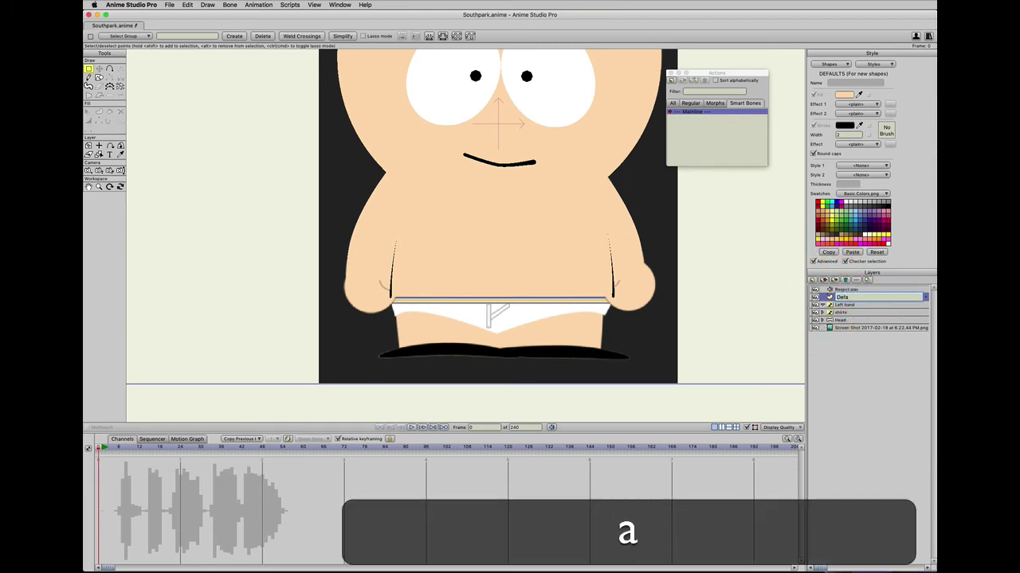
key(BackSpace)
text(aul)
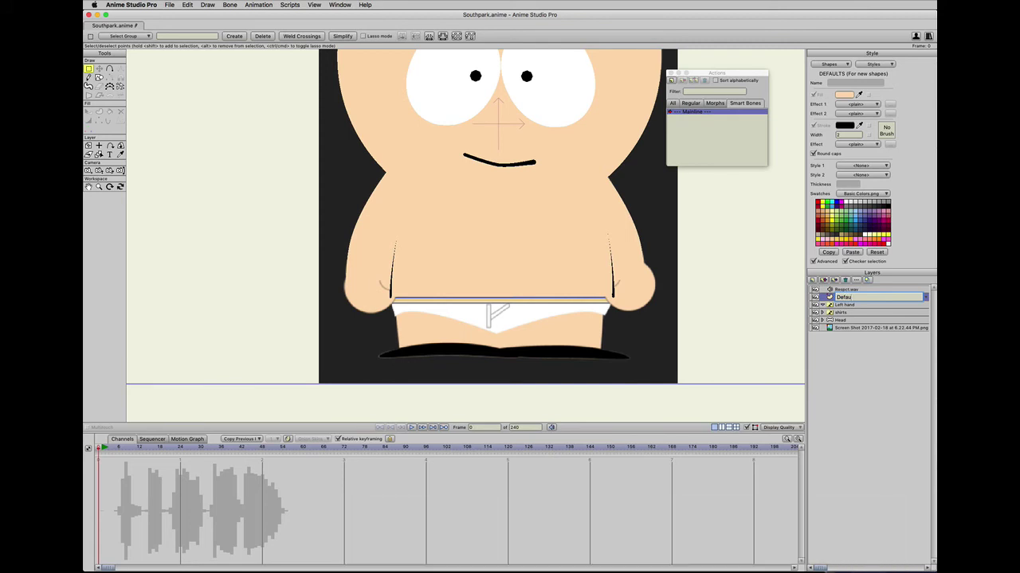
key(BackSpace)
text(ult)
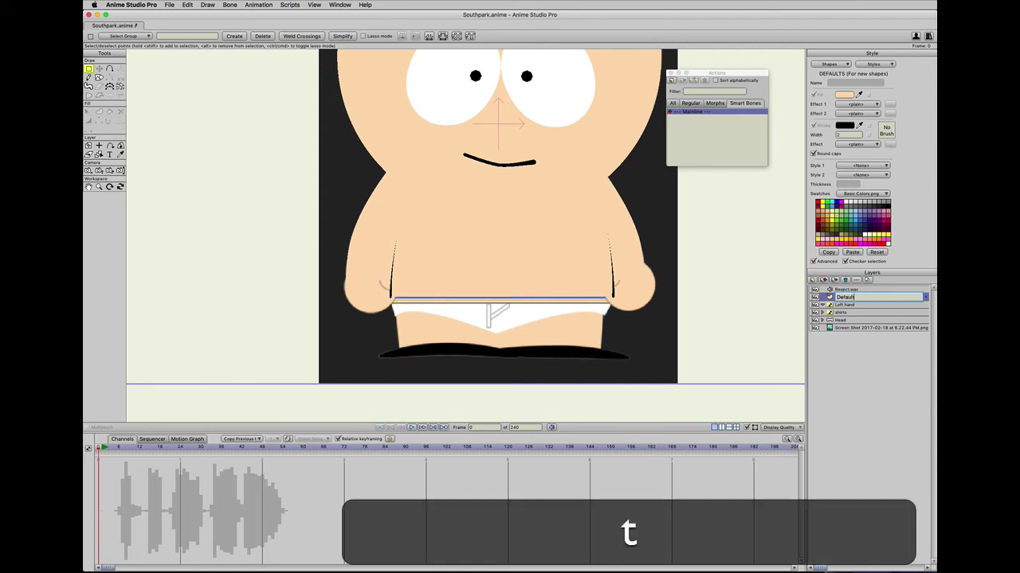
key(Return)
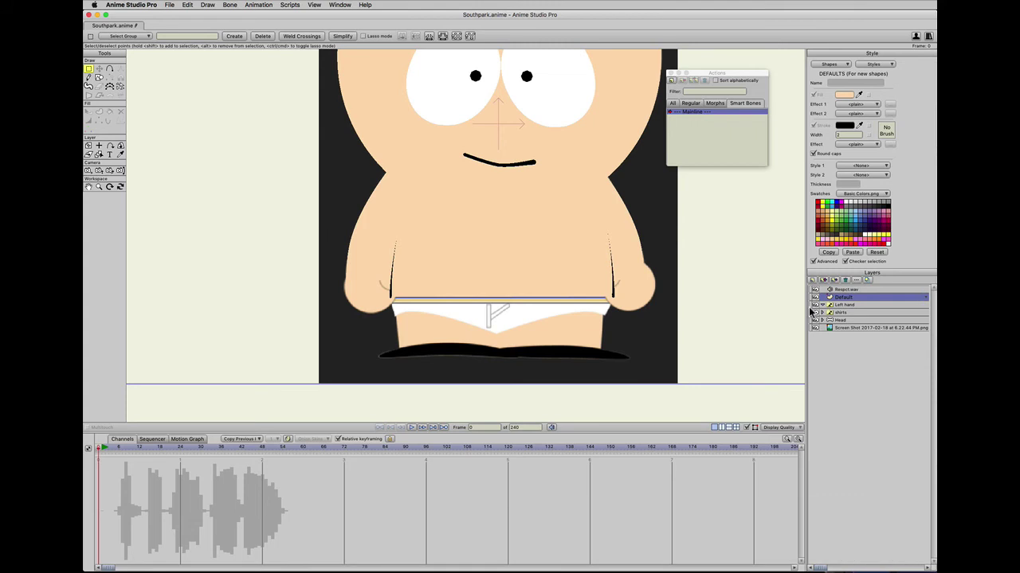
drag(848, 297, 849, 307)
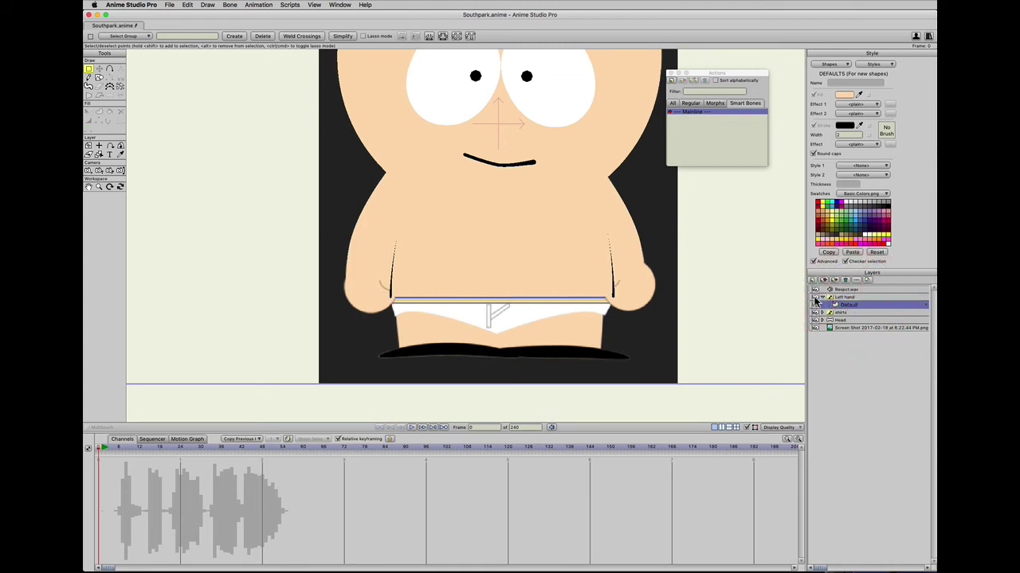
Hide the shirts layer and try drawing an oval over the reference's left hand on the Default layer, undoing the oval.
click(815, 312)
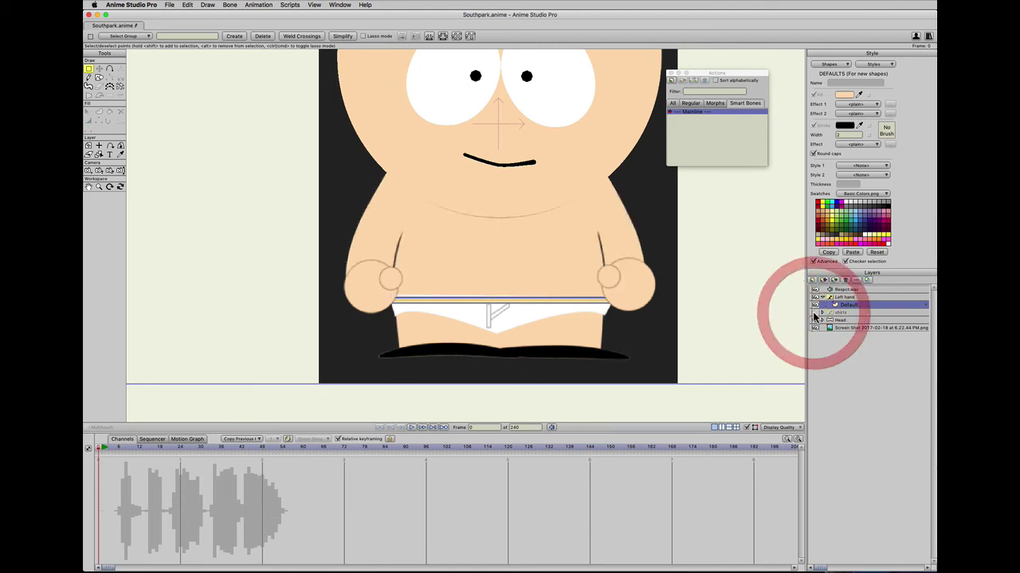
click(836, 307)
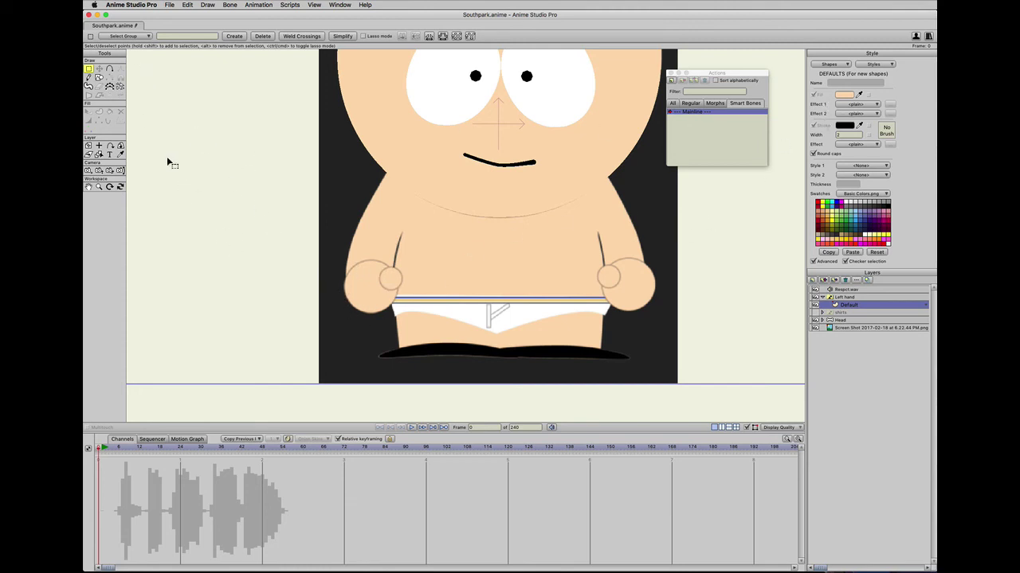
click(99, 78)
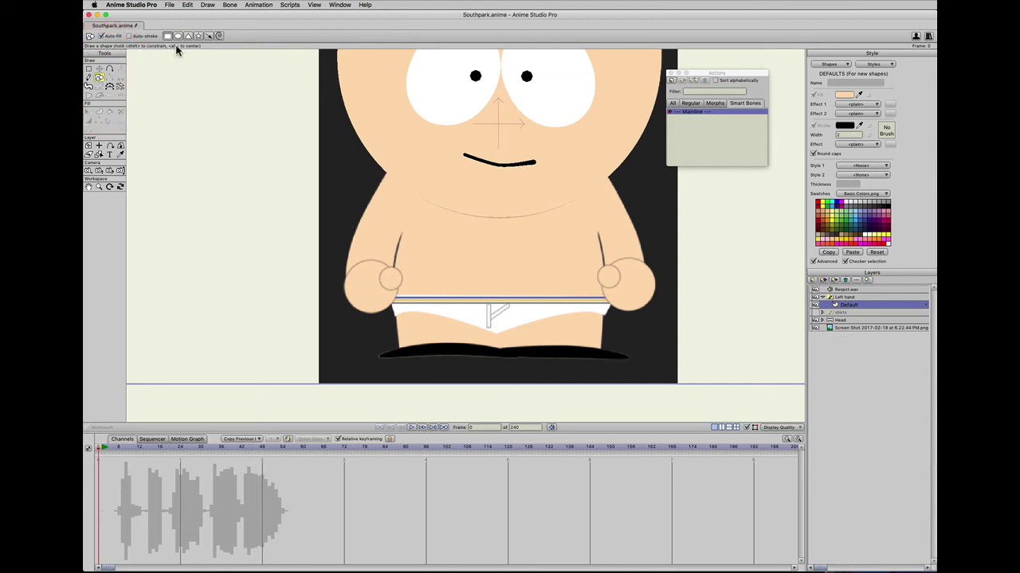
drag(344, 256, 398, 307)
key(super+z)
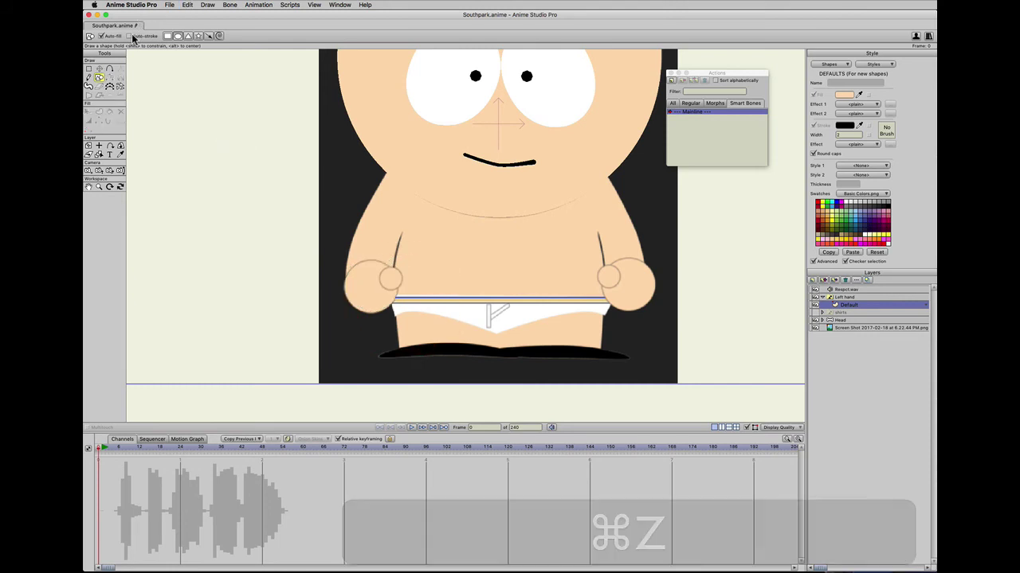
Enable auto-stroke for new shapes and sample the stroke colour from the outline of the reference's hand.
click(129, 36)
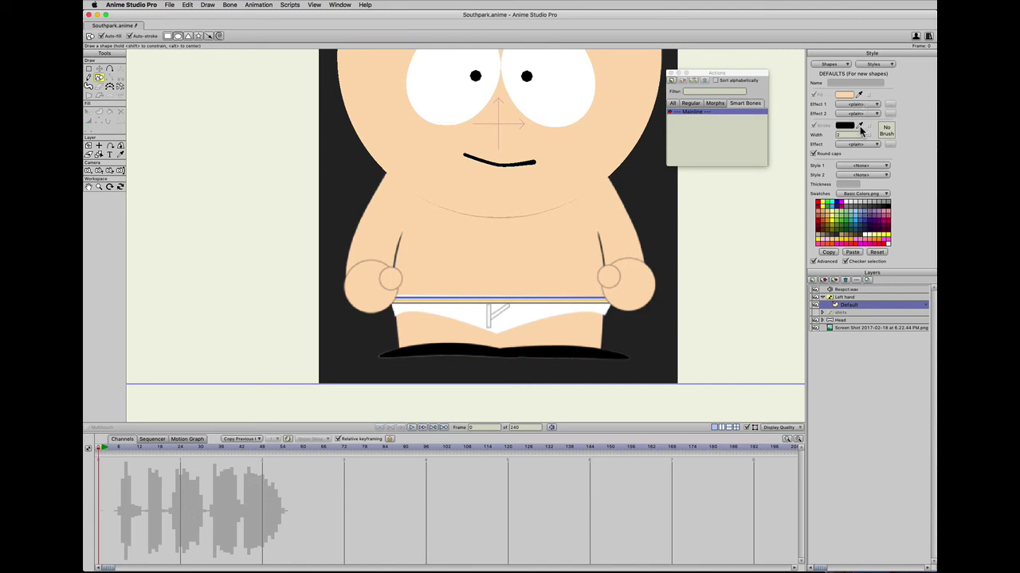
mouse_move(860, 129)
mouse_down()
mouse_move(608, 193)
mouse_move(614, 263)
mouse_move(633, 253)
mouse_up()
click(628, 260)
Draw a large circle over the reference's left hand, redoing it once, and a small overlapping circle for the thumb.
drag(343, 254, 397, 306)
key(super+z)
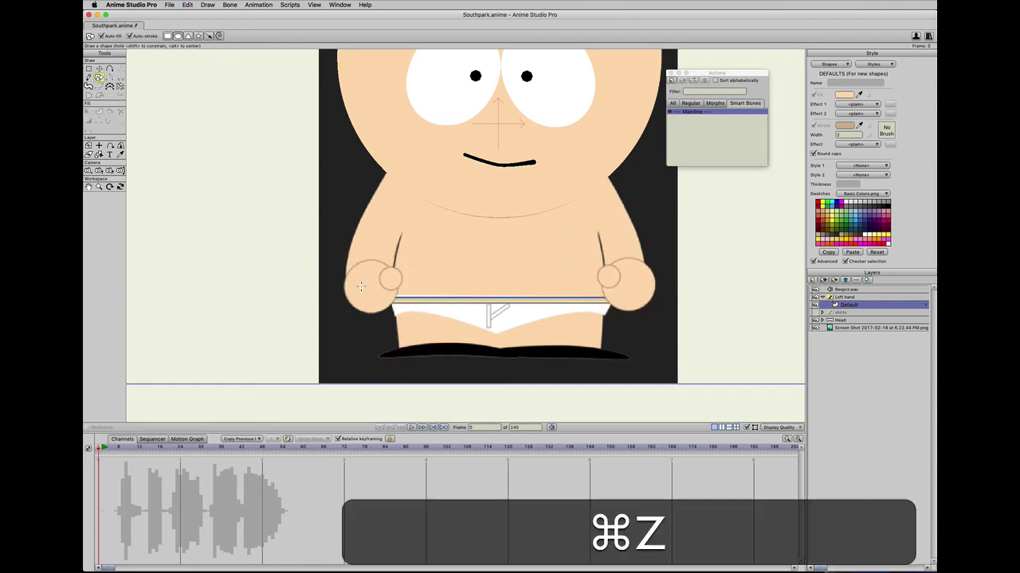
drag(342, 259, 397, 312)
drag(401, 270, 380, 290)
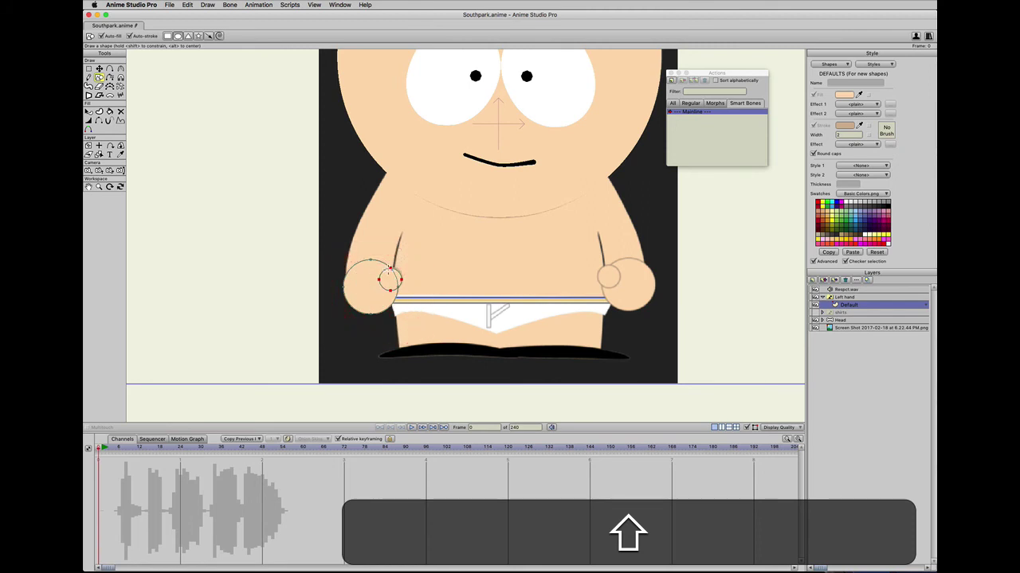
Select the hand and thumb circles together for transforming.
key(t)
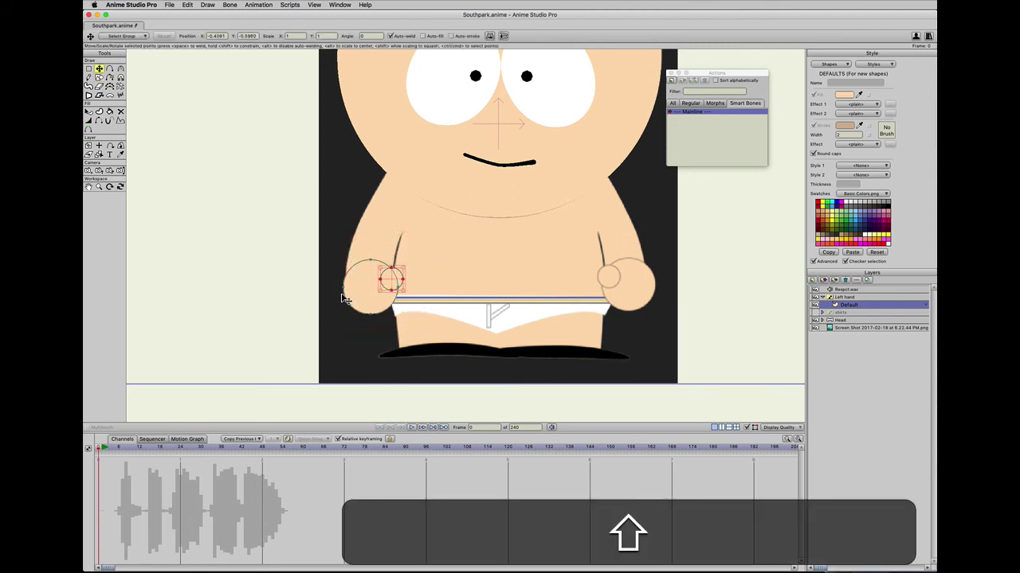
key(t)
click(294, 297)
click(352, 292)
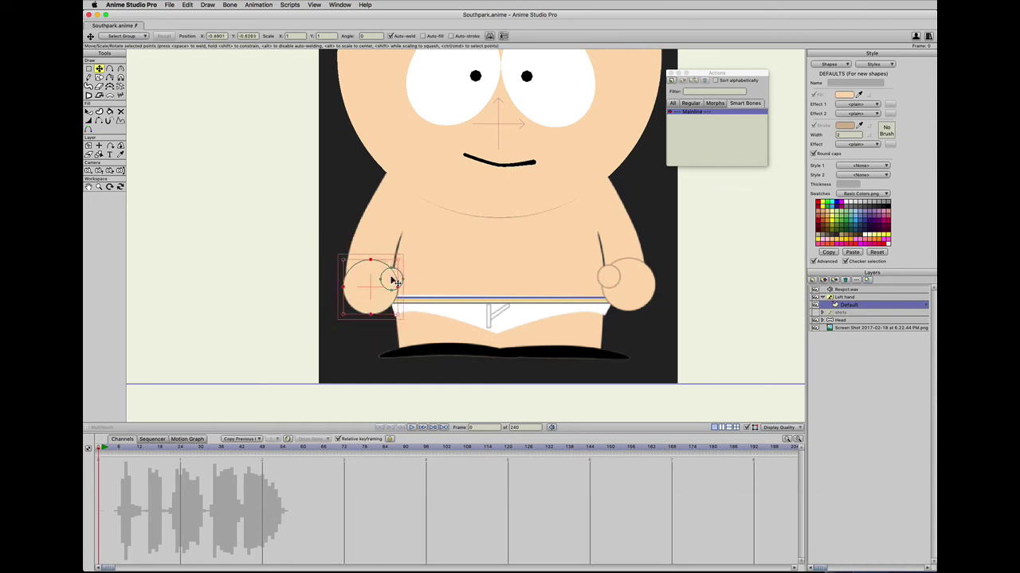
shift+click(388, 291)
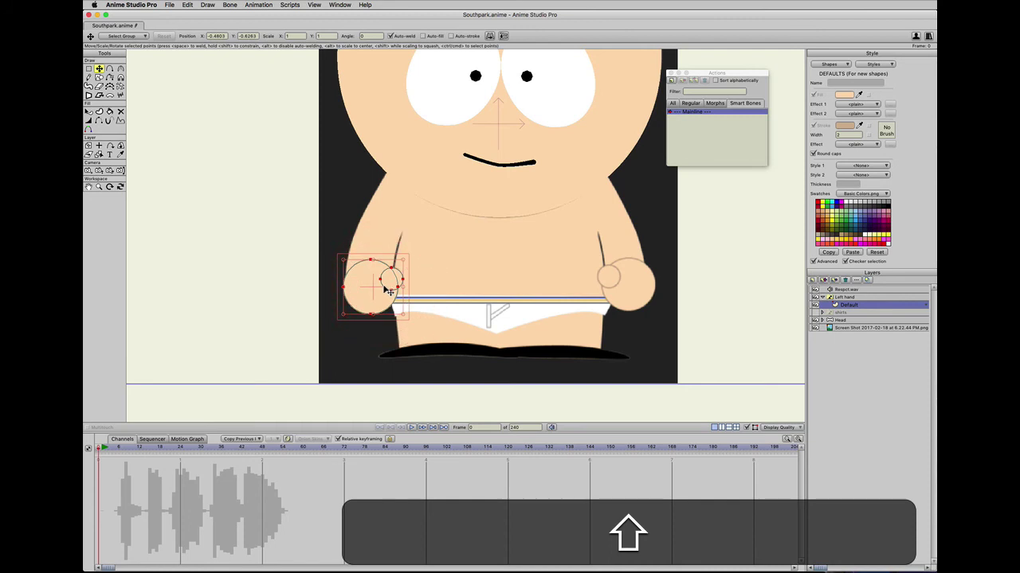
Try placing a horizontally flipped copy of the hand over the reference's right hand, and undo the copy and a test move of the original.
key(super+c)
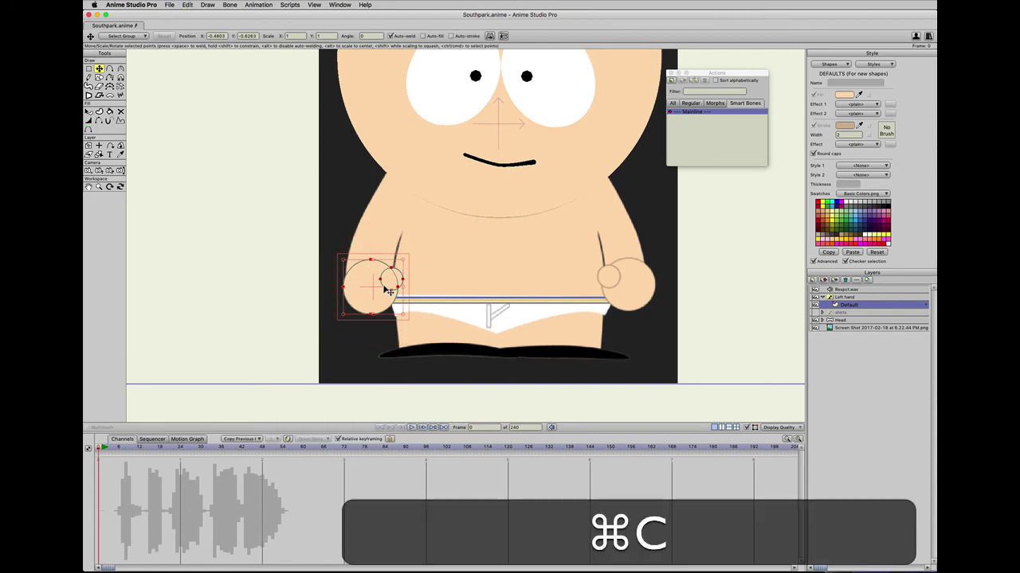
key(super+v)
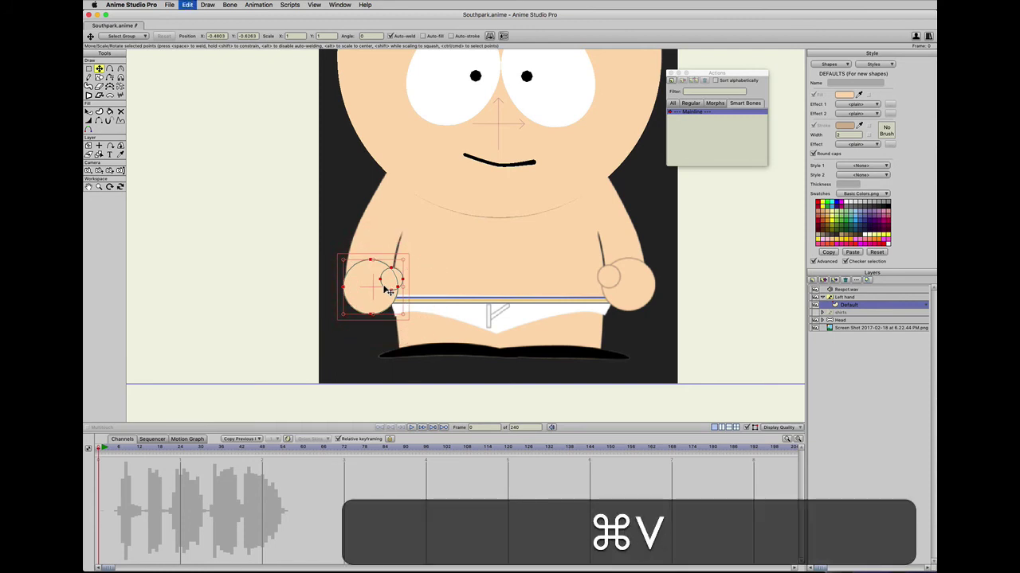
click(489, 36)
drag(360, 308, 619, 305)
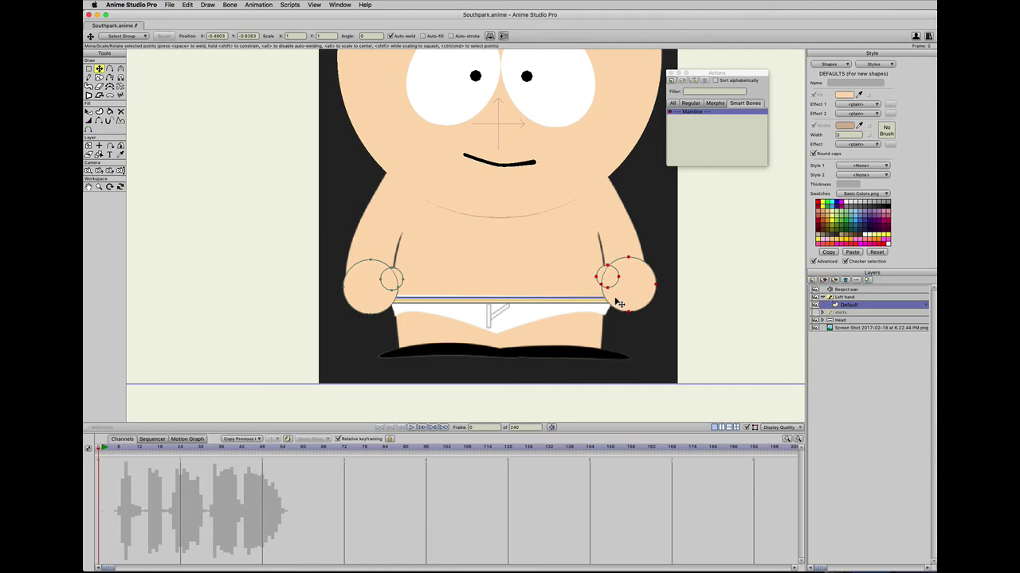
click(612, 298)
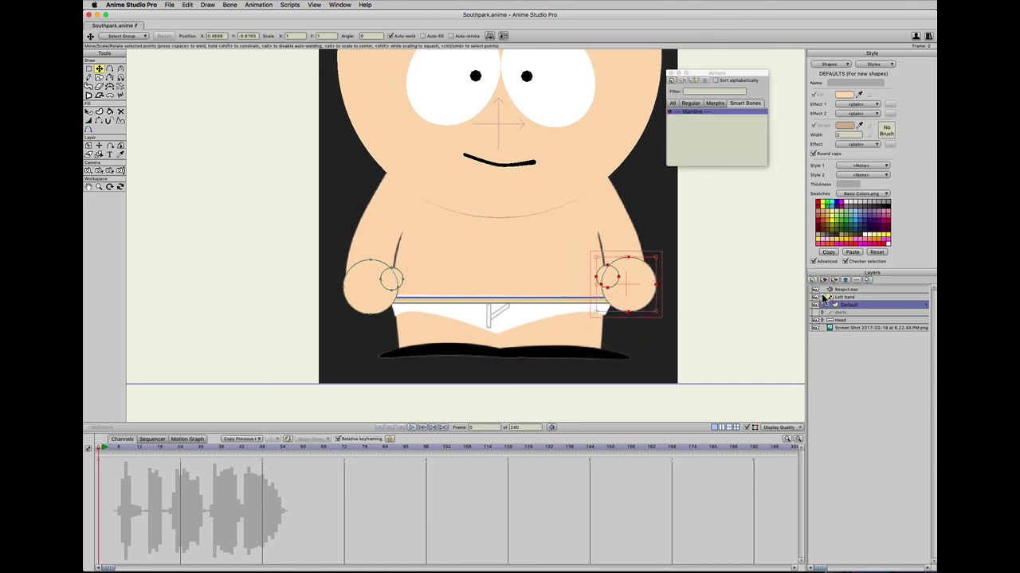
key(super+z)
key(super+z)
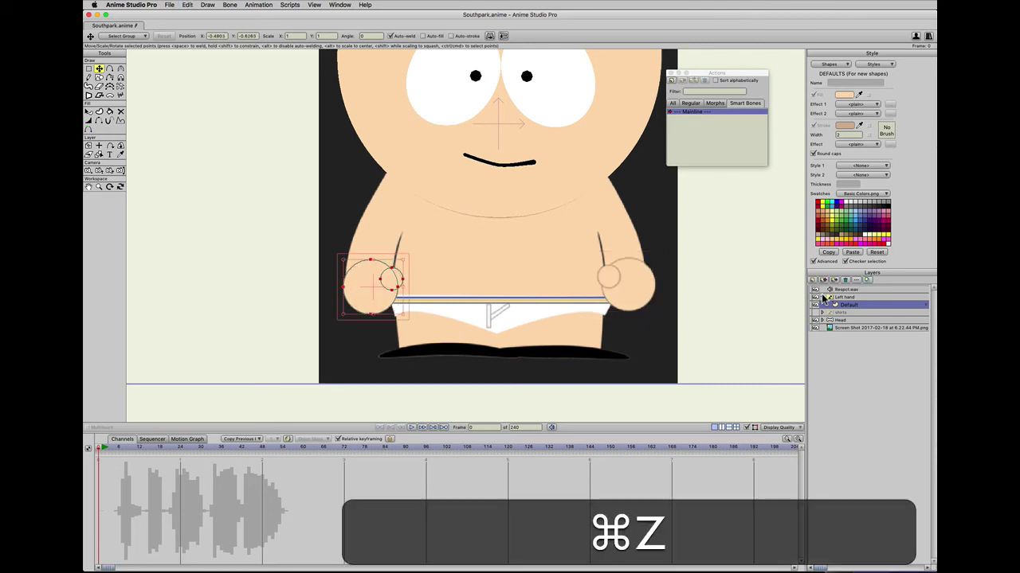
key(super+z)
drag(375, 305, 320, 305)
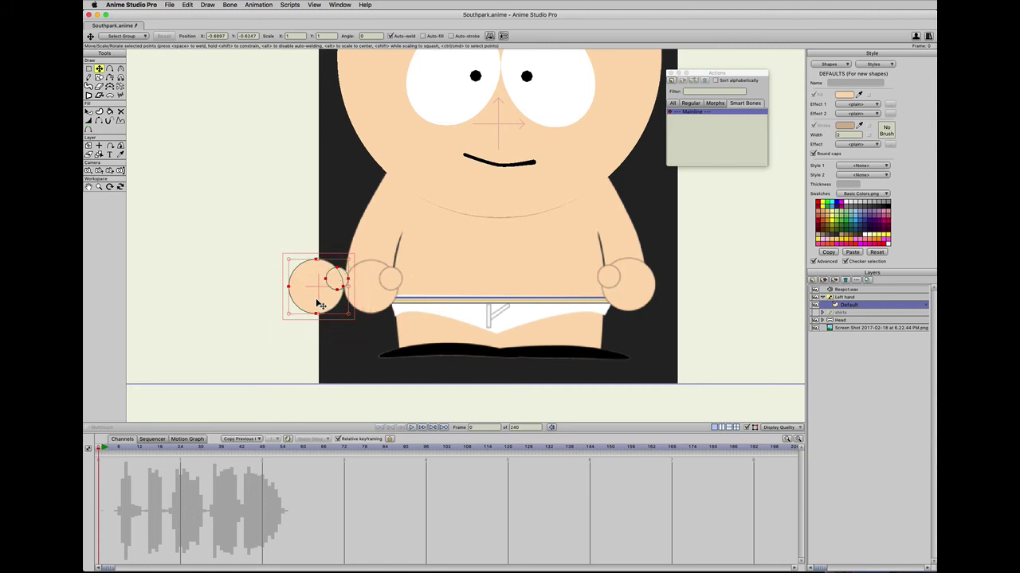
key(super+z)
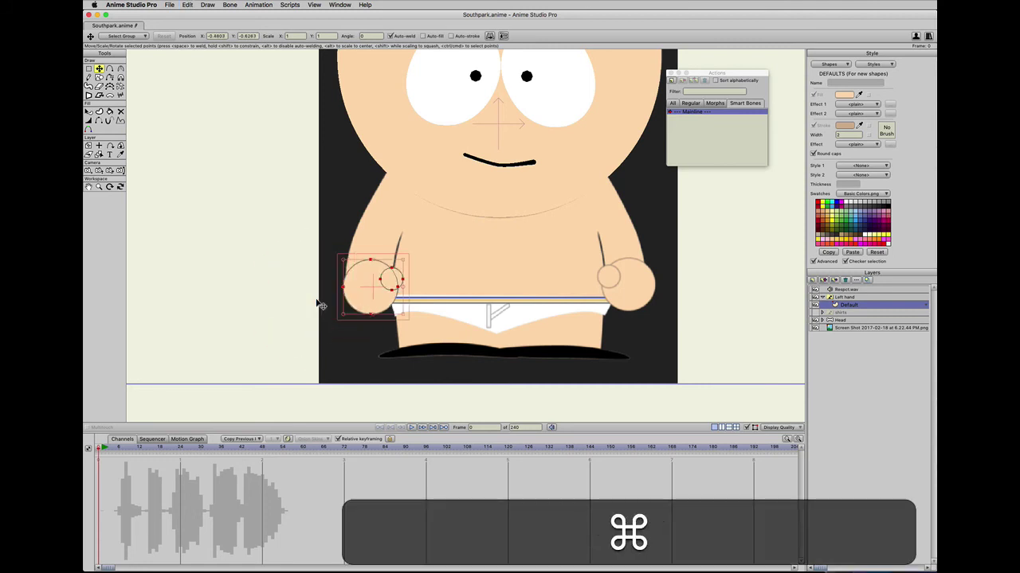
Copy the selected hand shapes and add a Switch layer named "Right Hand" above the Default layer.
key(super+c)
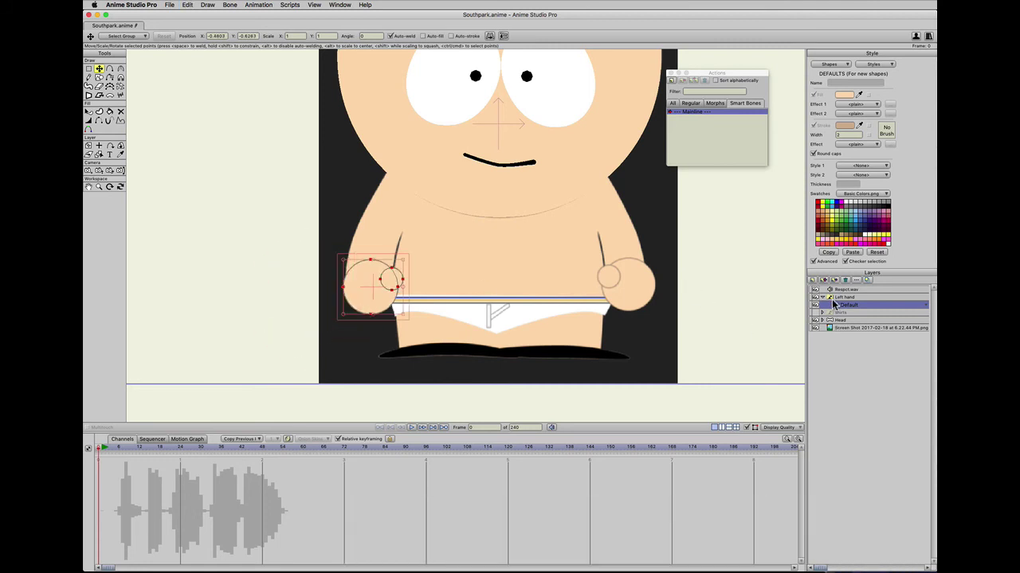
click(812, 280)
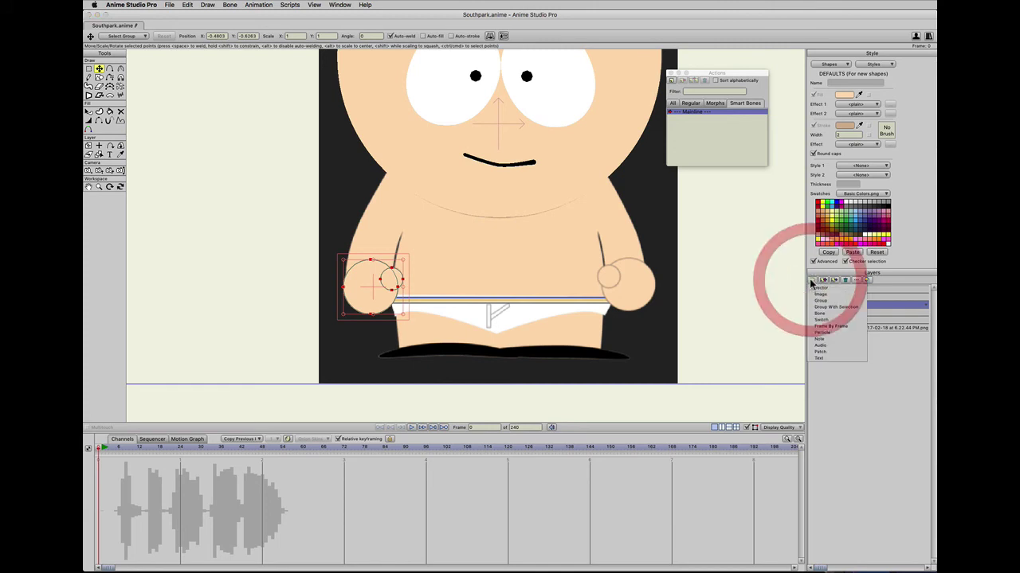
click(824, 321)
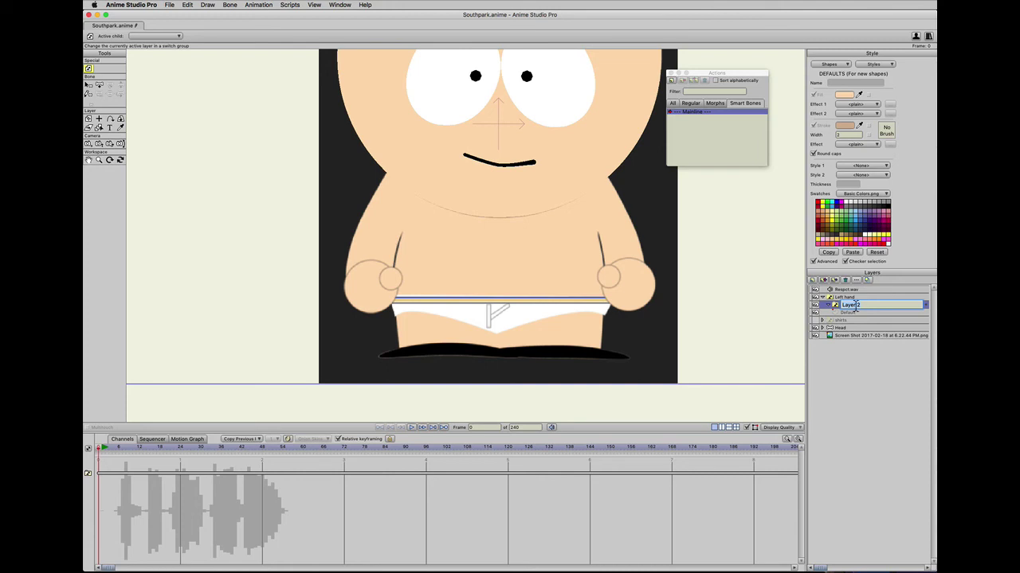
text(Right Had)
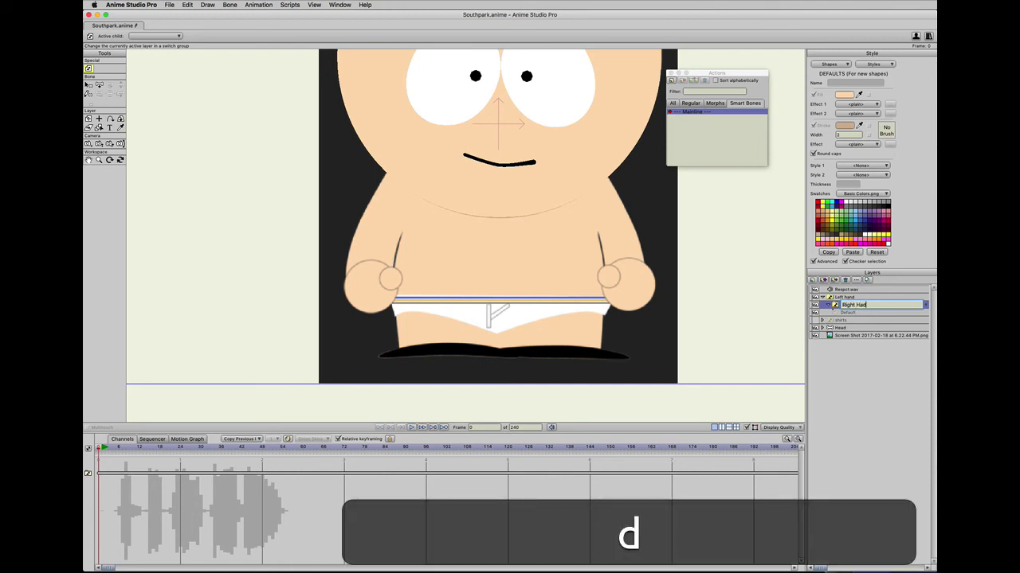
key(Return)
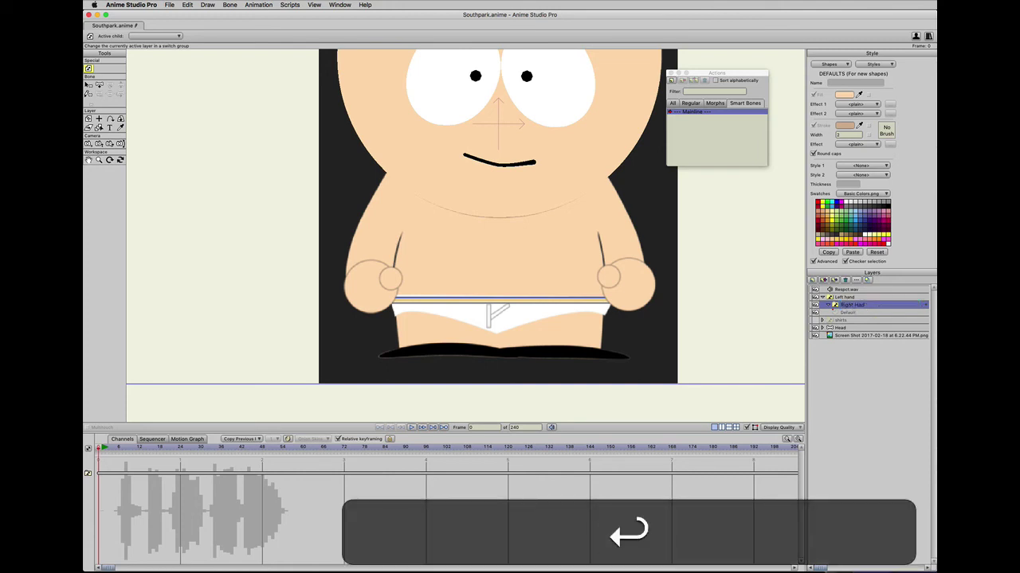
double_click(874, 303)
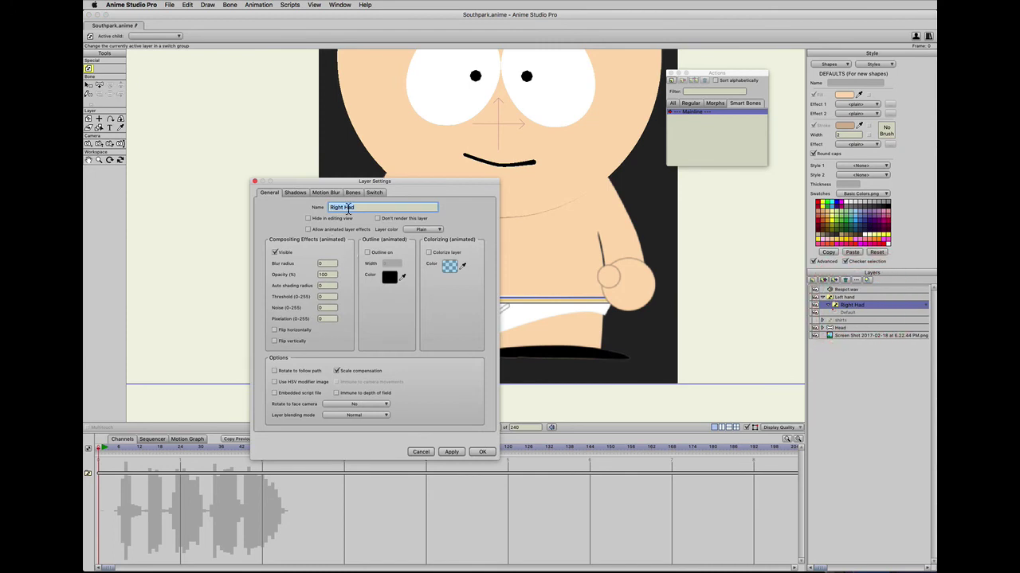
click(348, 207)
text(n)
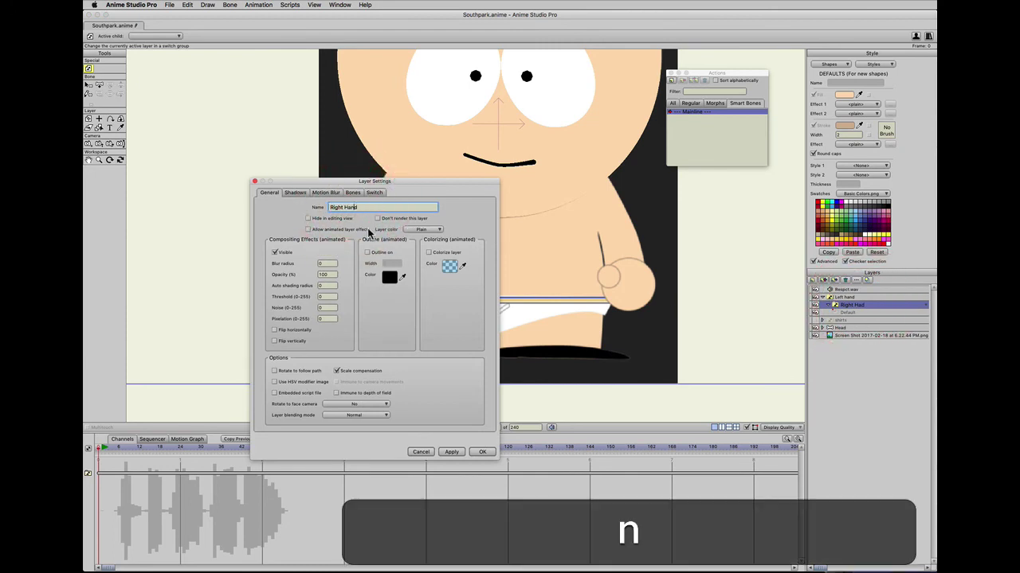
click(482, 452)
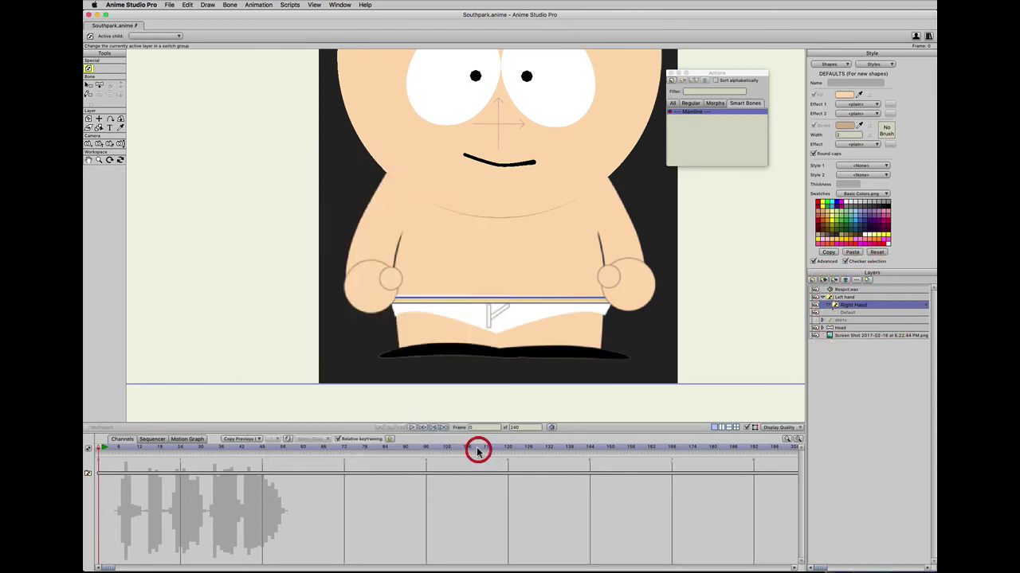
Move the Right Hand layer out of and above Left hand, and place a new vector layer named "Default" inside it.
drag(853, 306, 854, 293)
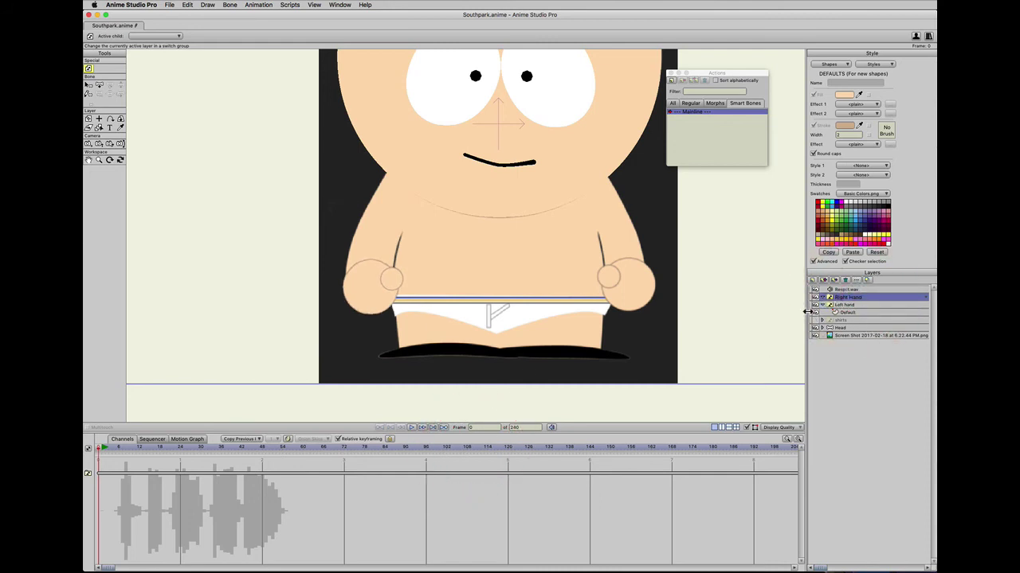
click(812, 280)
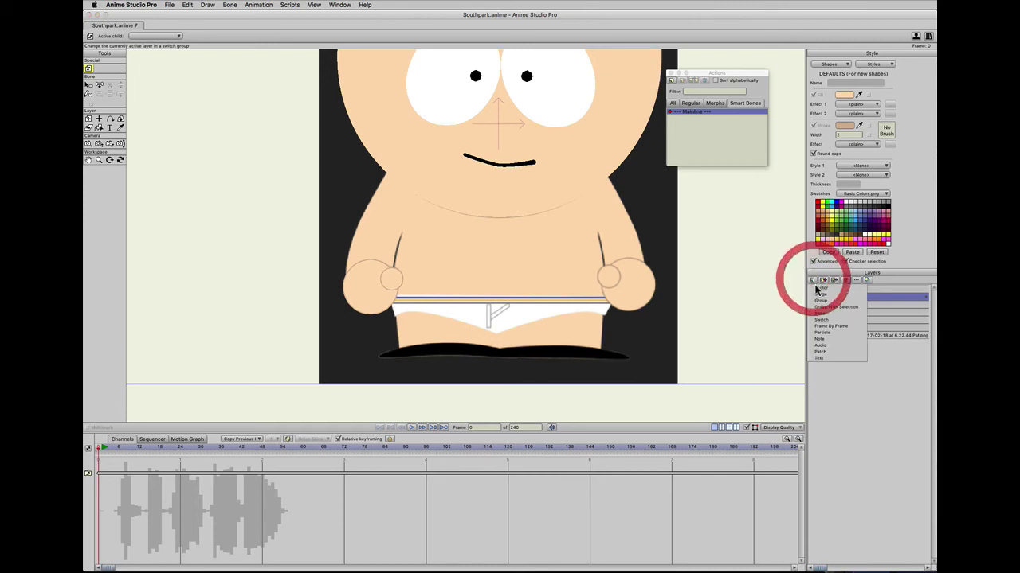
click(816, 288)
text(D)
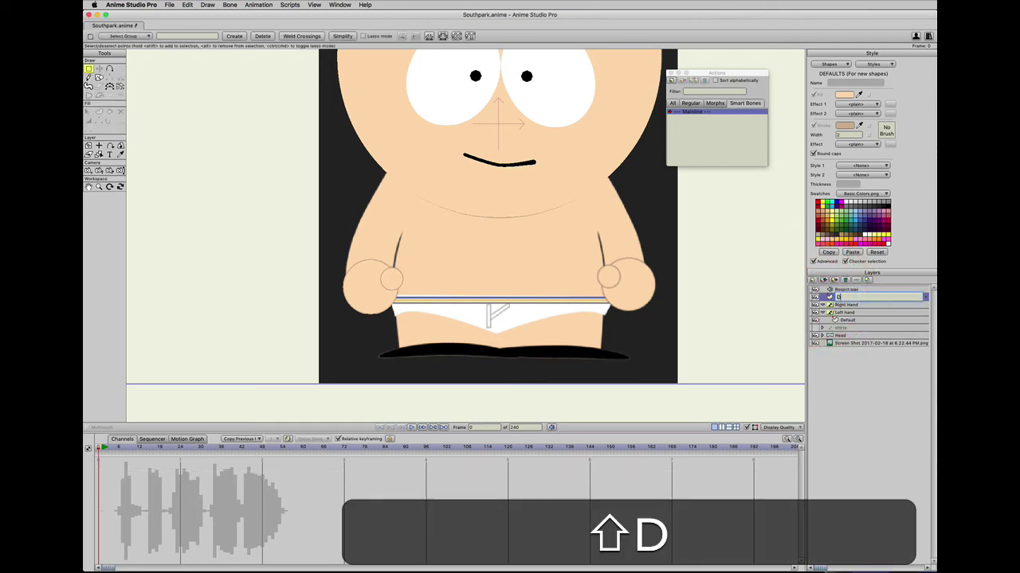
text(Efaul)
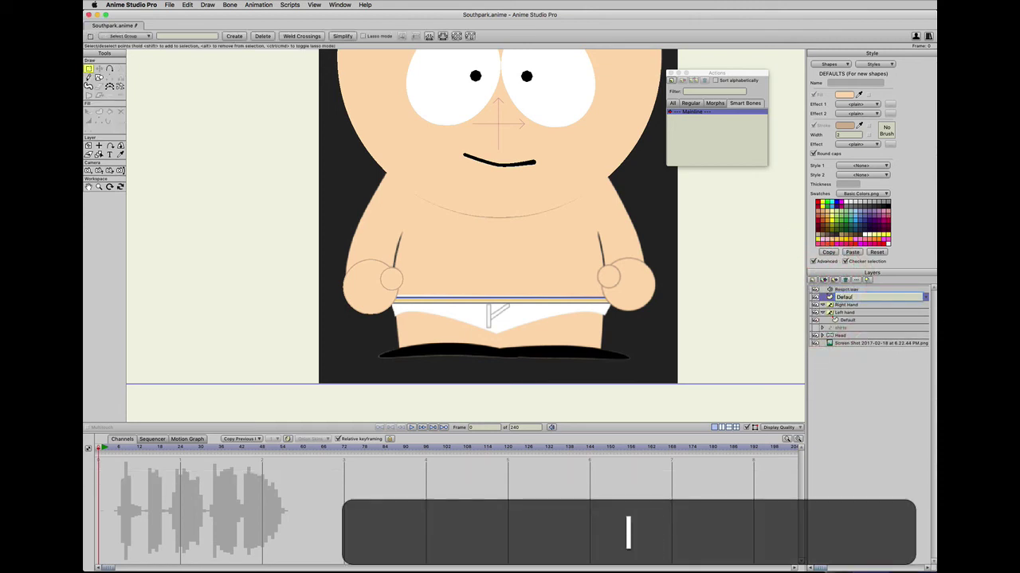
text(t)
key(Return)
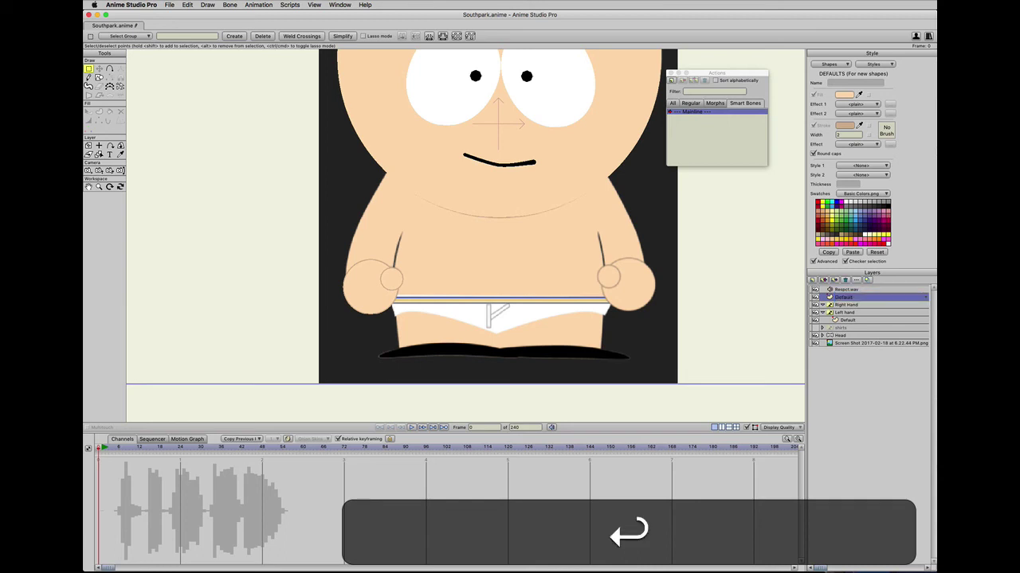
drag(854, 295, 851, 309)
drag(851, 307, 845, 306)
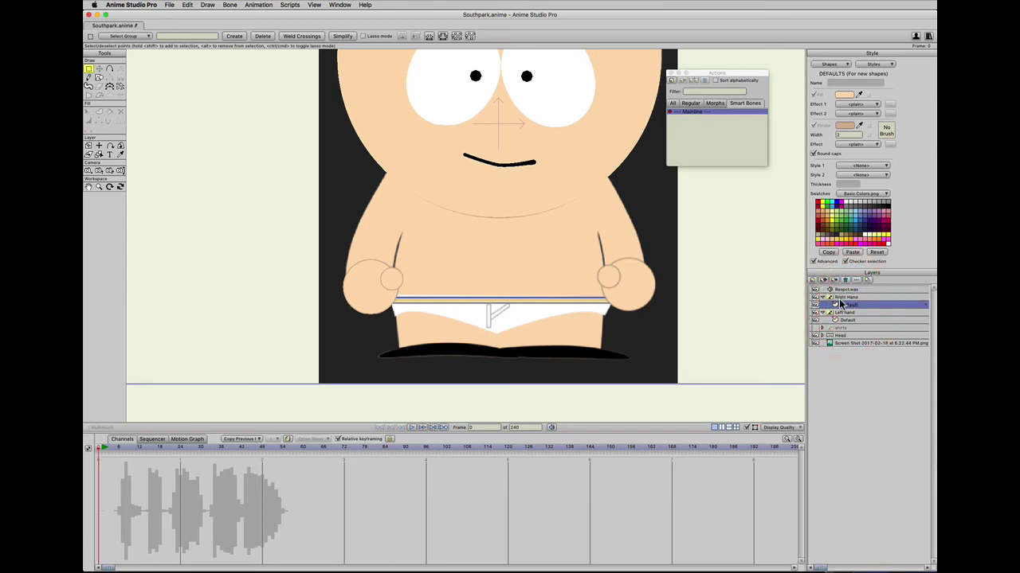
Paste the copied hand into Right Hand's Default layer, flipped horizontally, and place it over the reference's right hand.
click(824, 296)
click(823, 297)
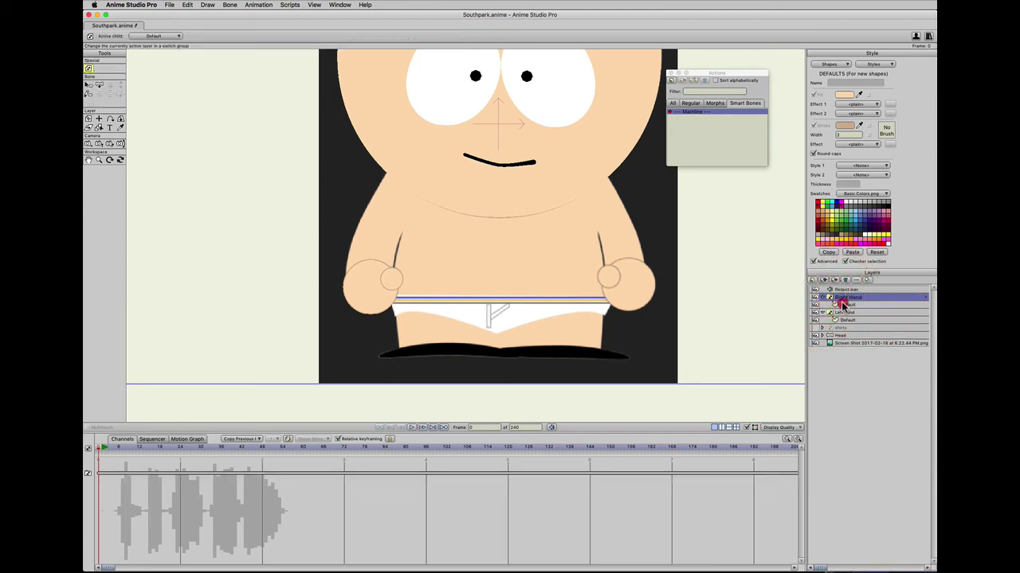
click(841, 305)
key(super+v)
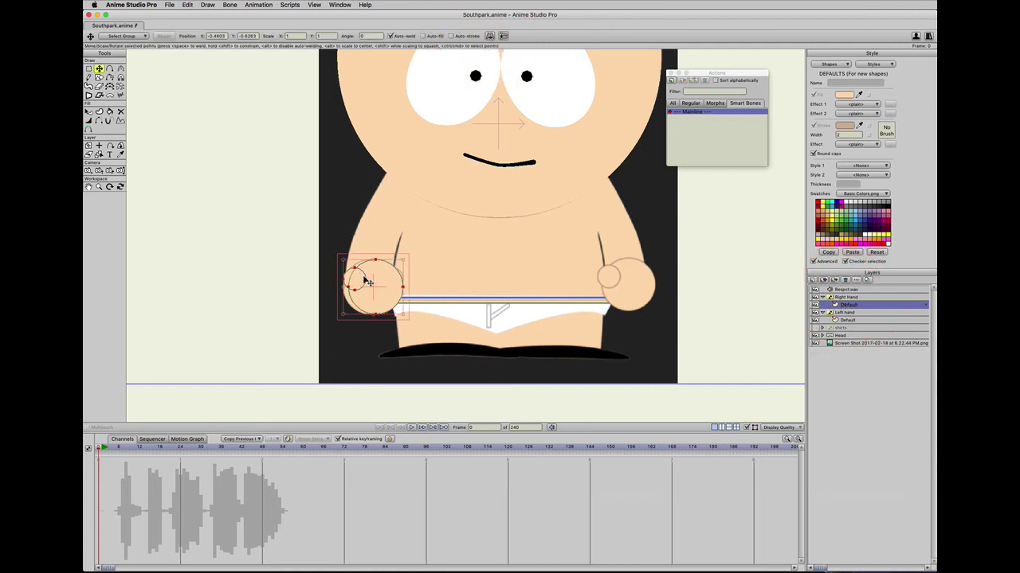
drag(353, 285, 615, 276)
click(821, 297)
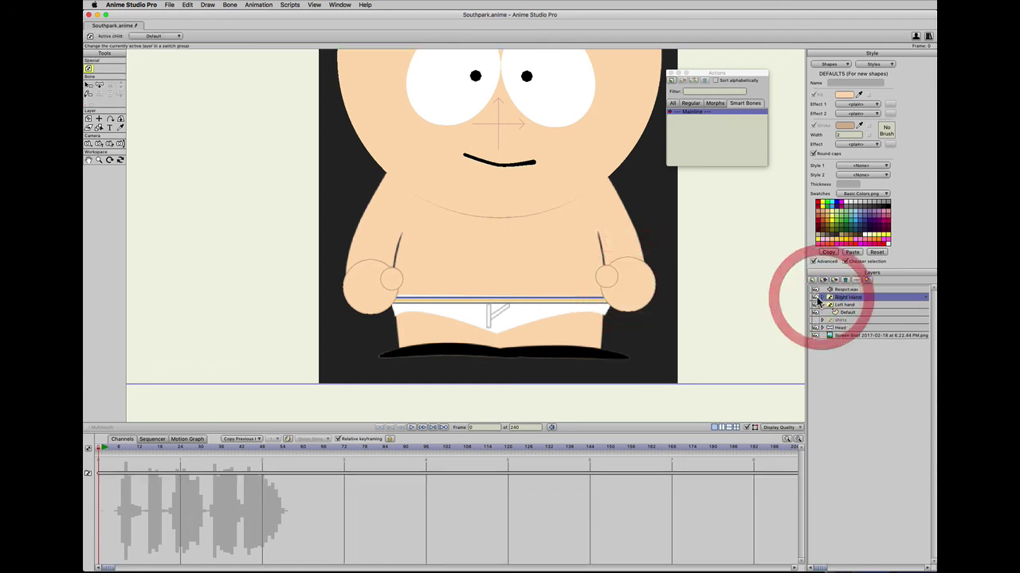
click(820, 297)
Compare the drawn hands with the reference by toggling the visibility of the Right Hand and Left hand layers.
click(815, 298)
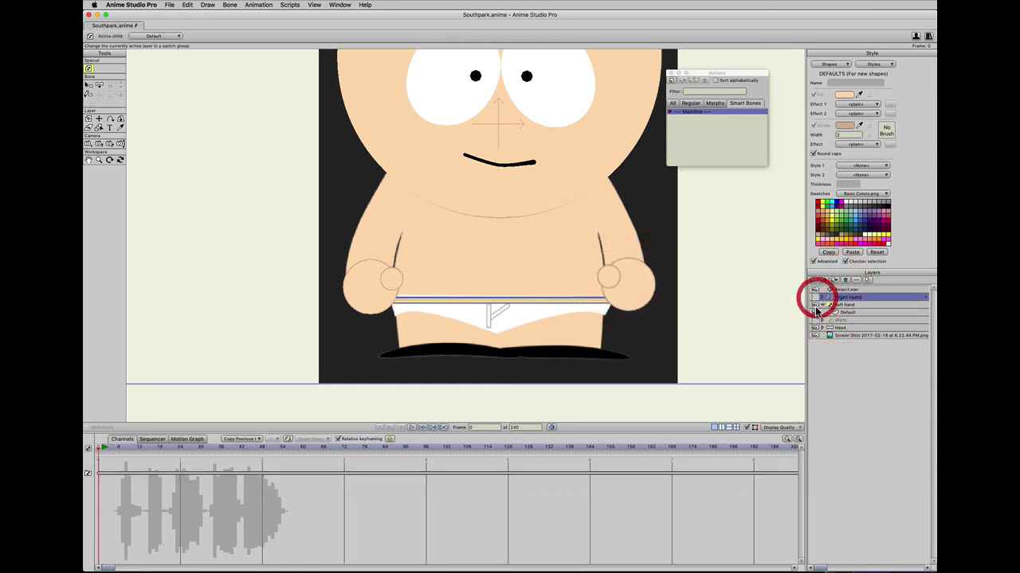
click(817, 304)
click(816, 304)
click(817, 304)
click(817, 305)
click(816, 299)
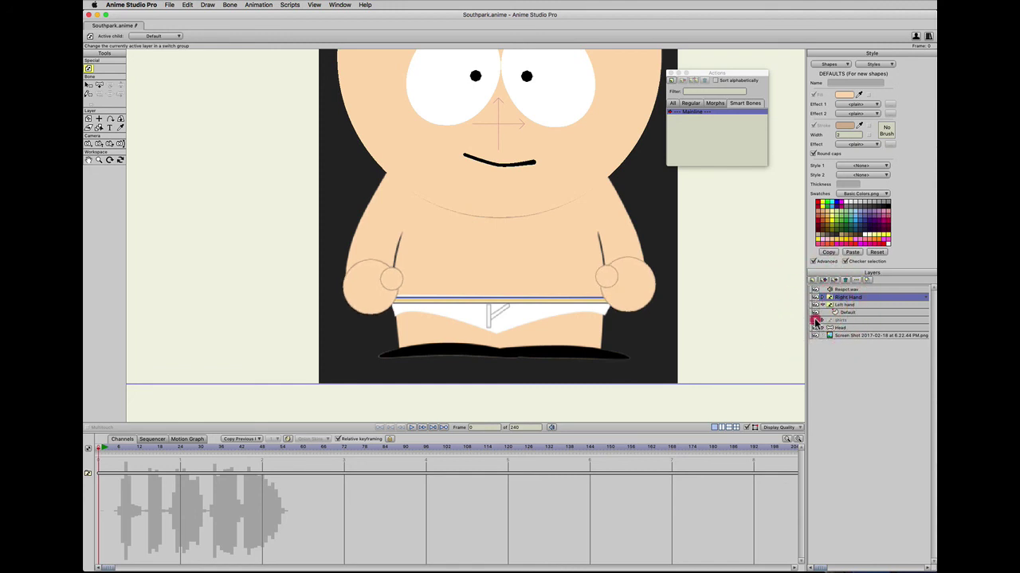
Make the shirts layer visible and move the Head group above the Right Hand layer.
click(814, 321)
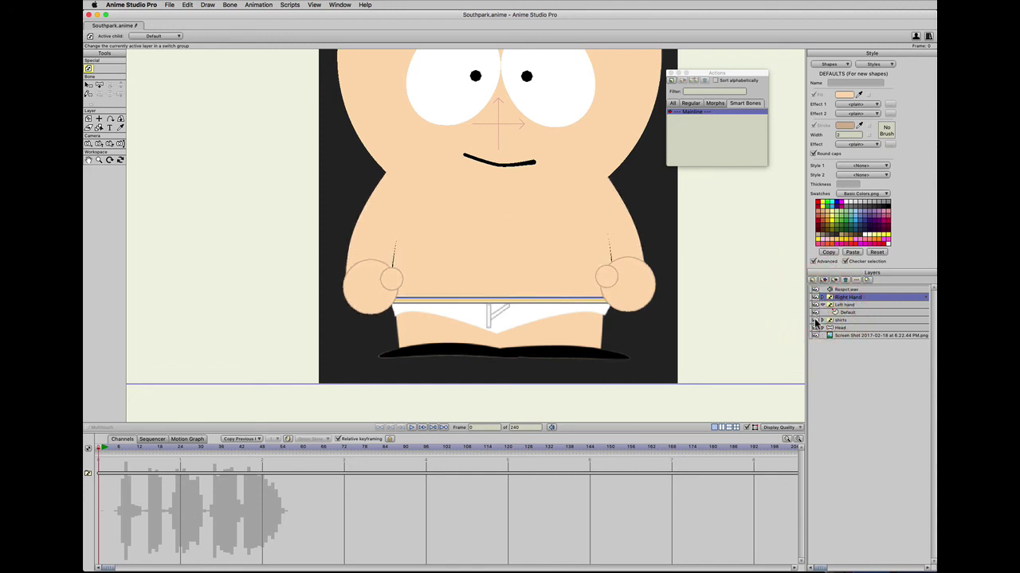
click(845, 327)
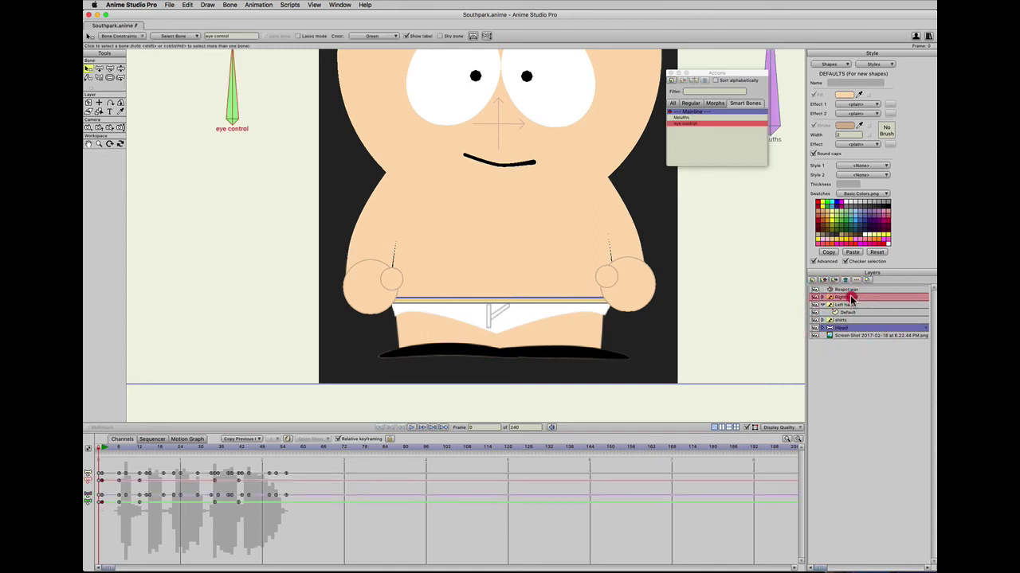
drag(850, 298, 850, 297)
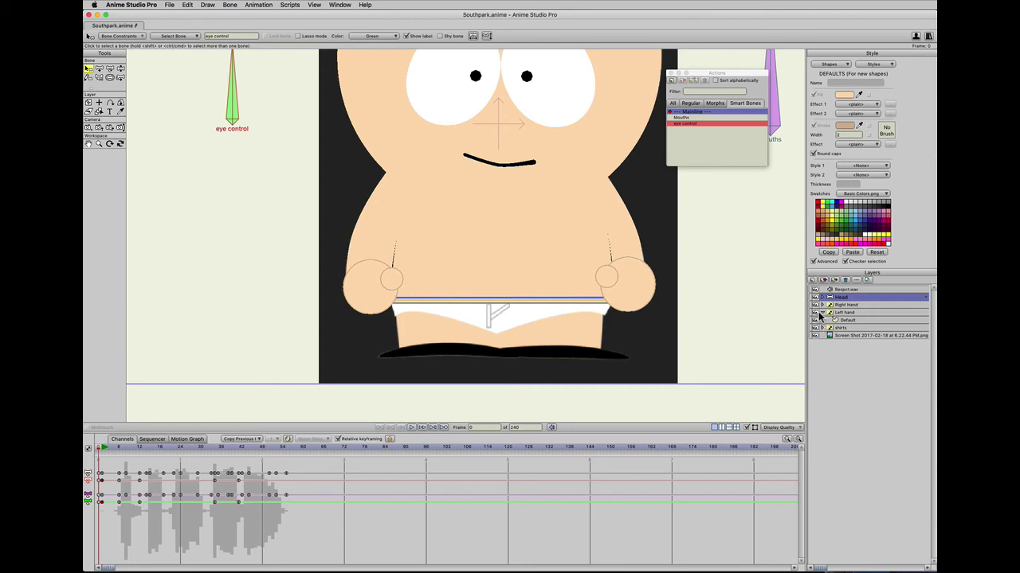
Hide the Head, hand and shirts layers to check the reference, and expand the Head group and show it again.
drag(815, 298, 815, 326)
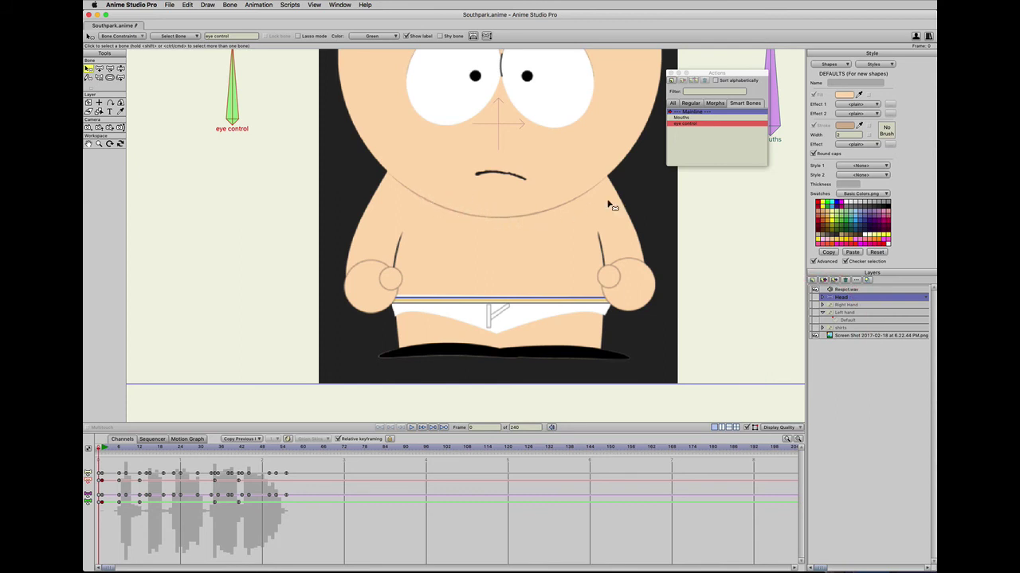
click(823, 300)
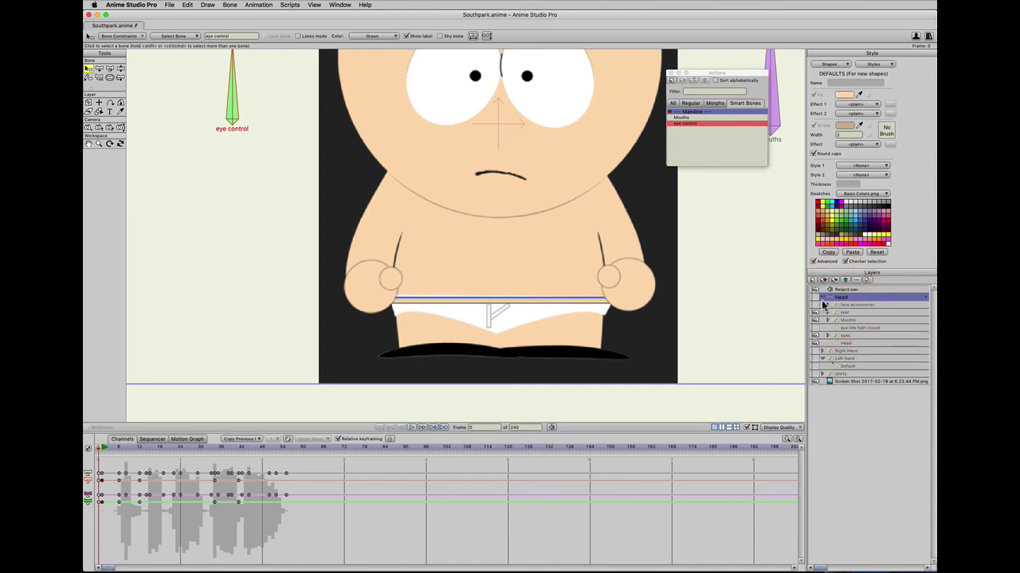
click(815, 298)
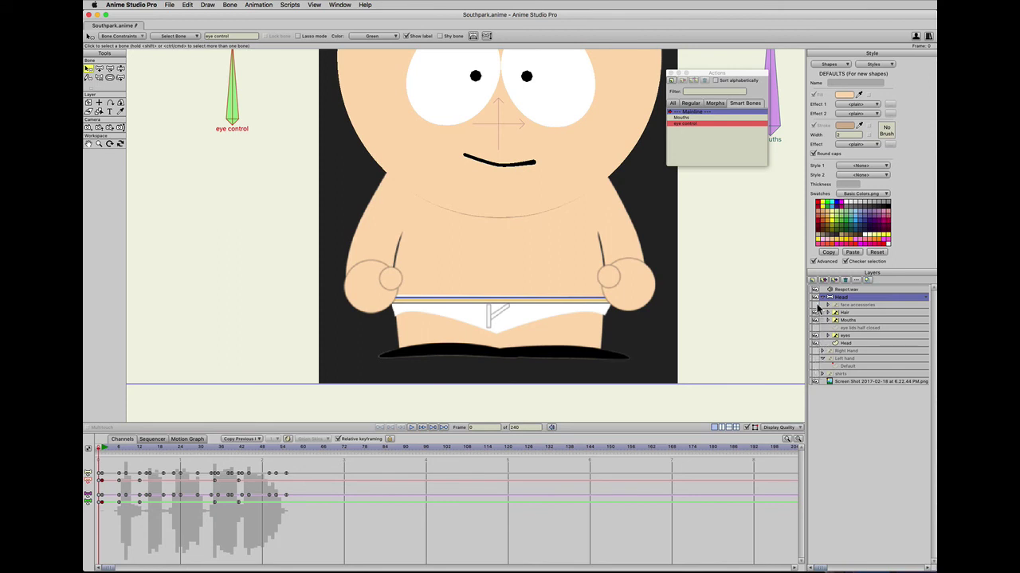
Enable the stroke on the head shape in the Head layer, sampling its colour from the outline of the reference's right hand.
click(825, 343)
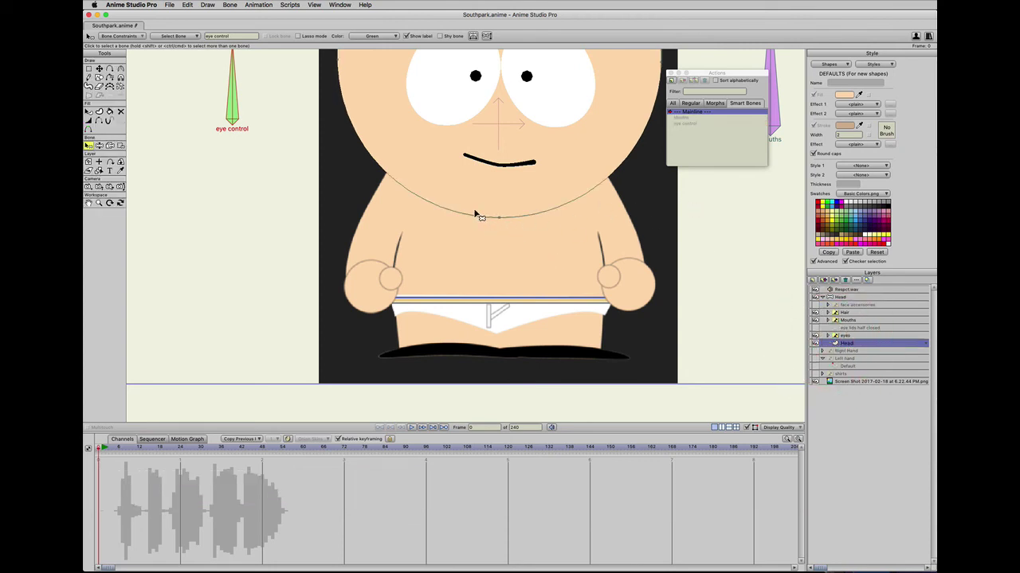
scroll(478, 214, down, 3)
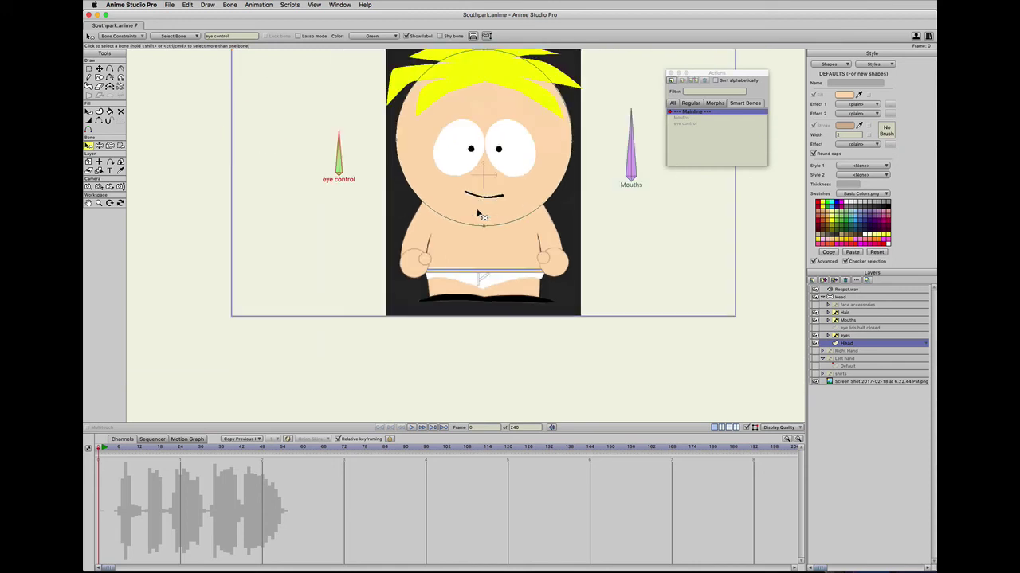
key(p)
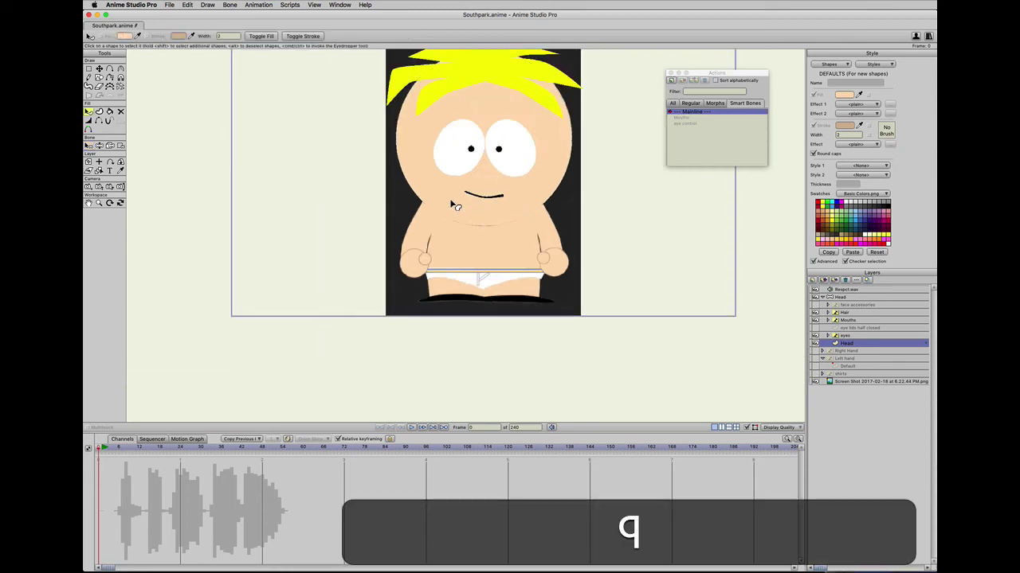
click(451, 205)
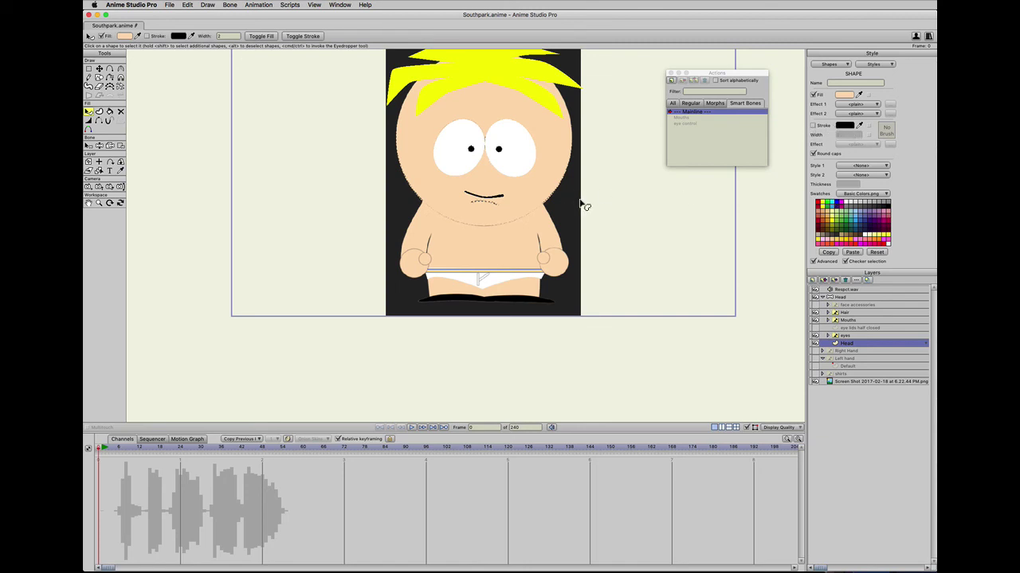
scroll(553, 198, up, 3)
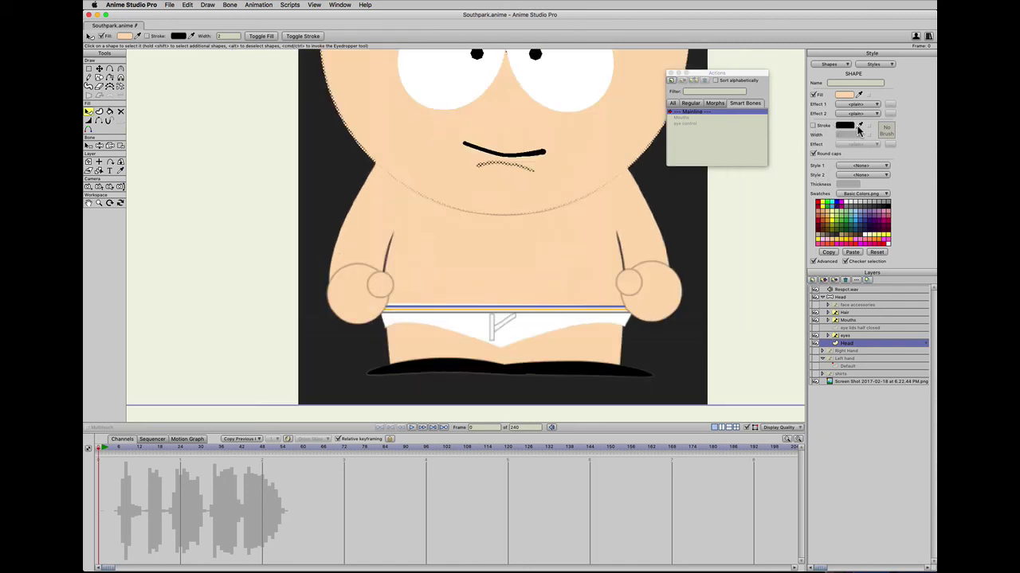
click(813, 126)
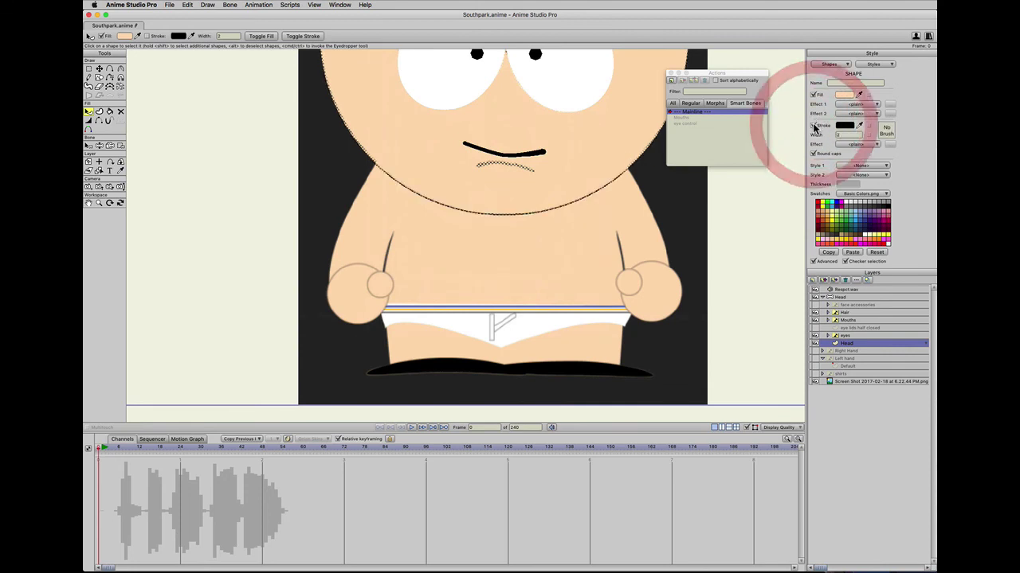
click(859, 125)
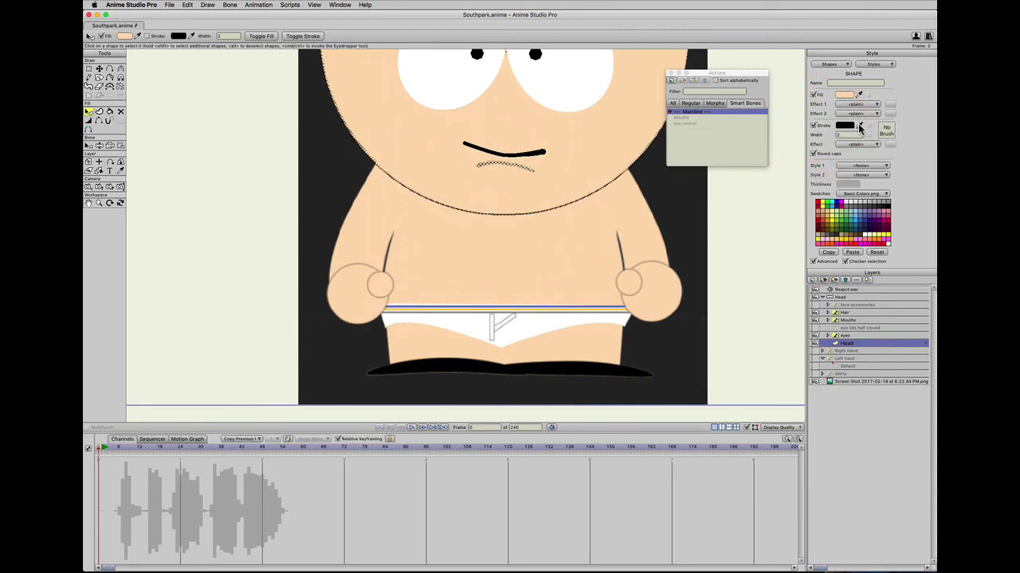
click(650, 262)
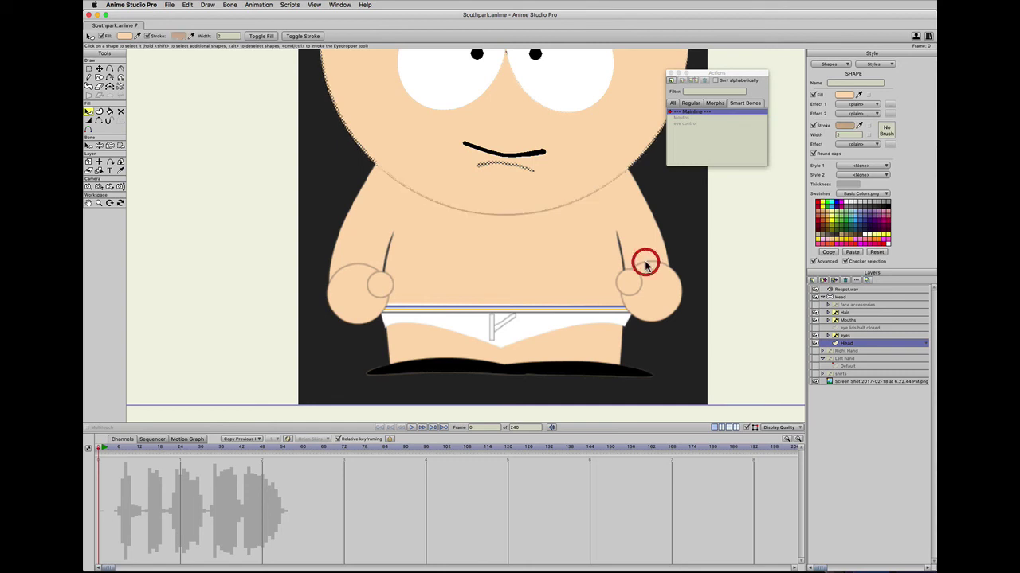
click(860, 128)
key(t)
click(744, 250)
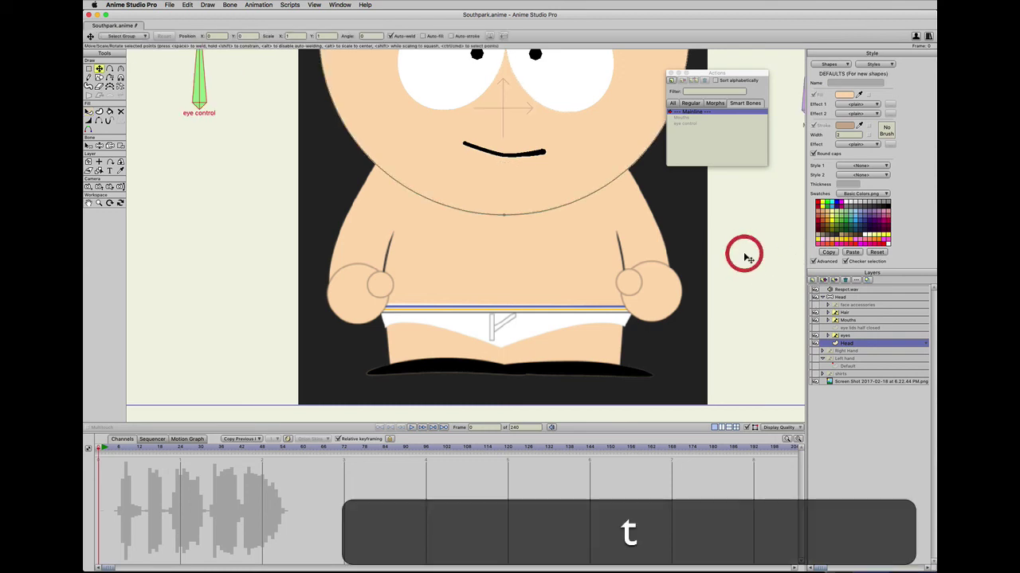
Show the Right Hand, Left hand with its Default, and shirts layers, and hide the reference screenshot layer.
scroll(628, 196, down, 2)
scroll(629, 199, down, 1)
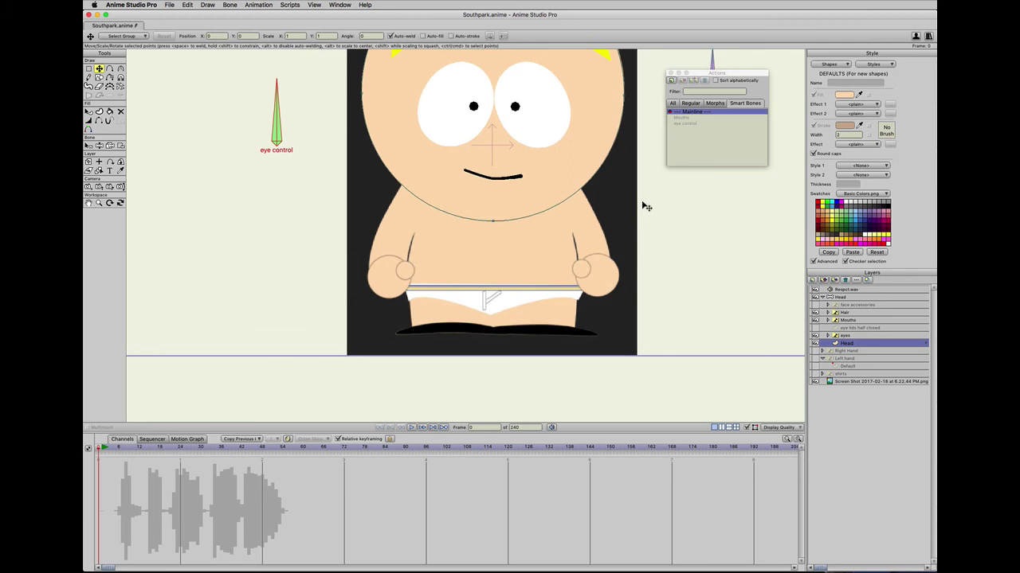
click(815, 351)
click(815, 359)
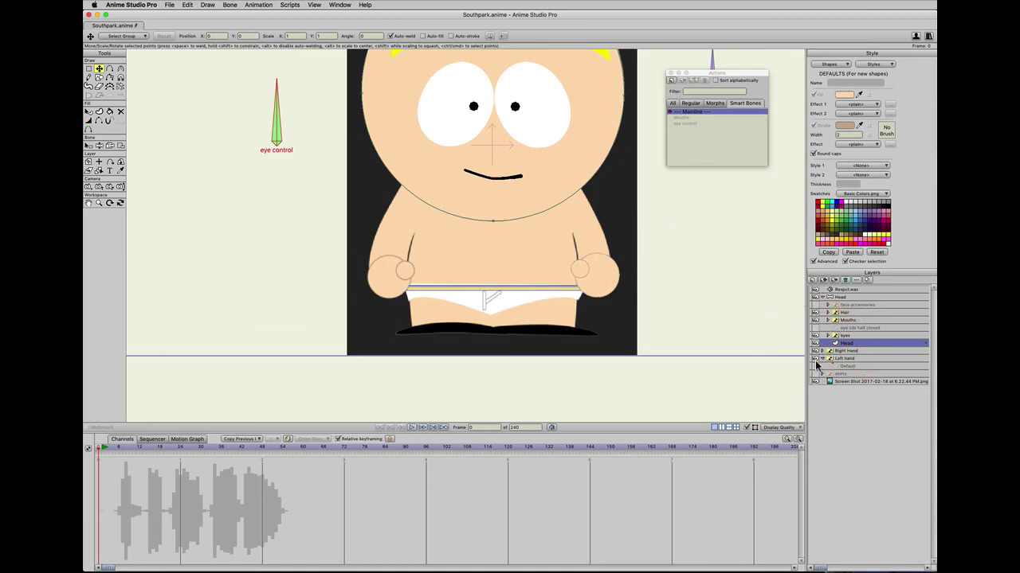
click(815, 382)
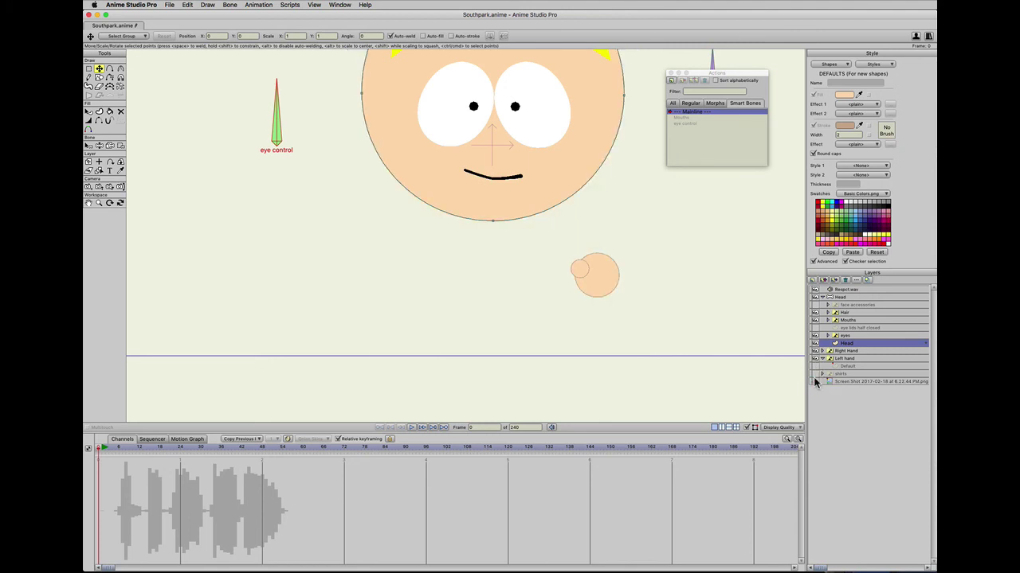
click(815, 366)
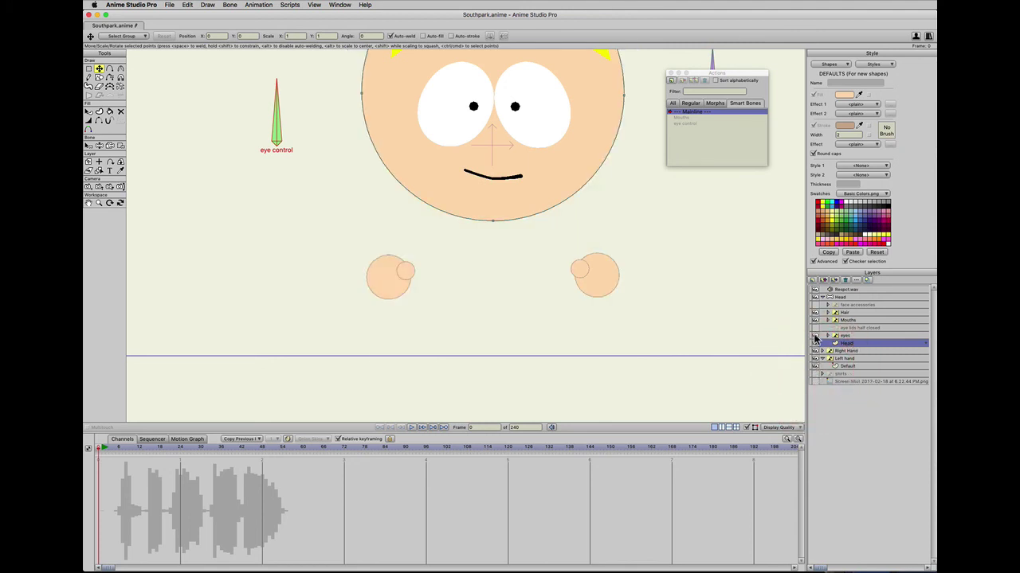
click(815, 328)
click(815, 328)
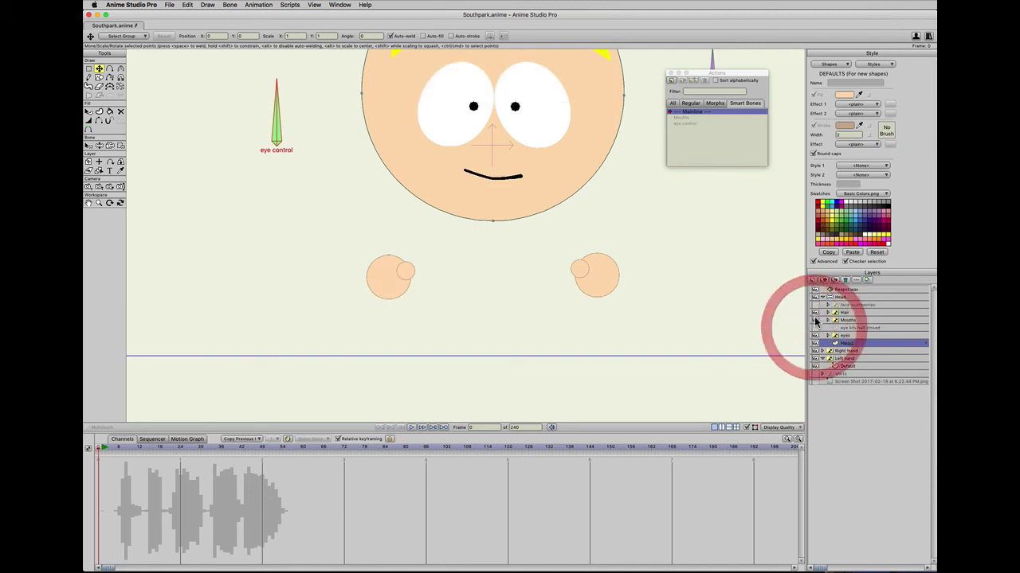
click(814, 374)
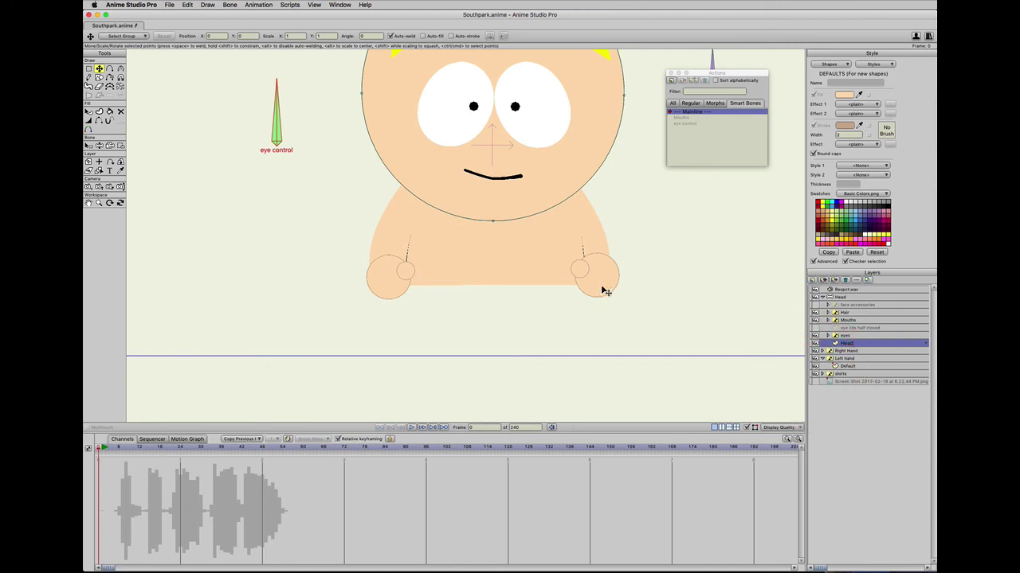
Render frame 0 to check how the head, torso and both hands look together.
click(661, 245)
scroll(658, 260, down, 2)
scroll(563, 245, down, 2)
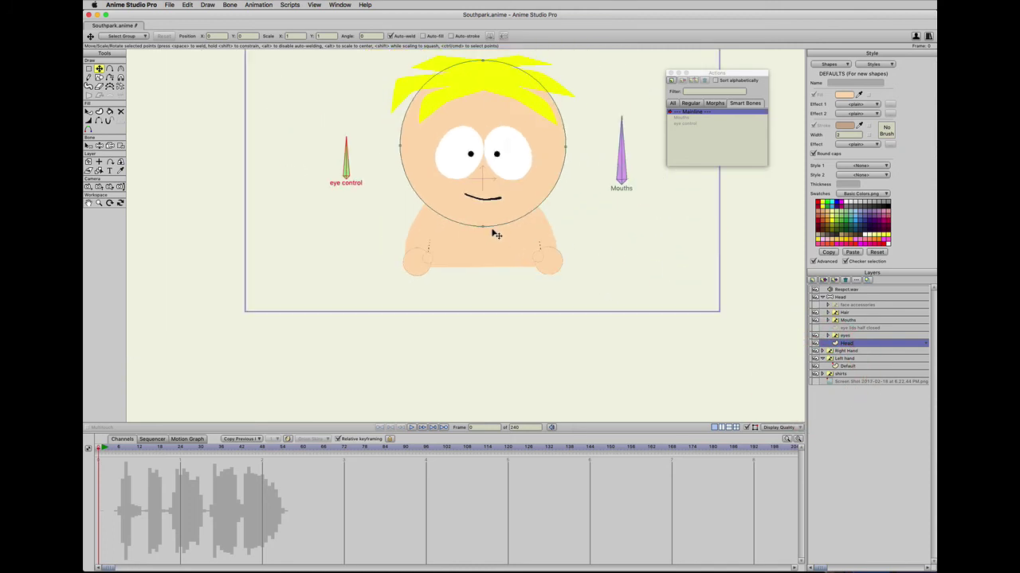
key(t)
click(383, 245)
click(593, 263)
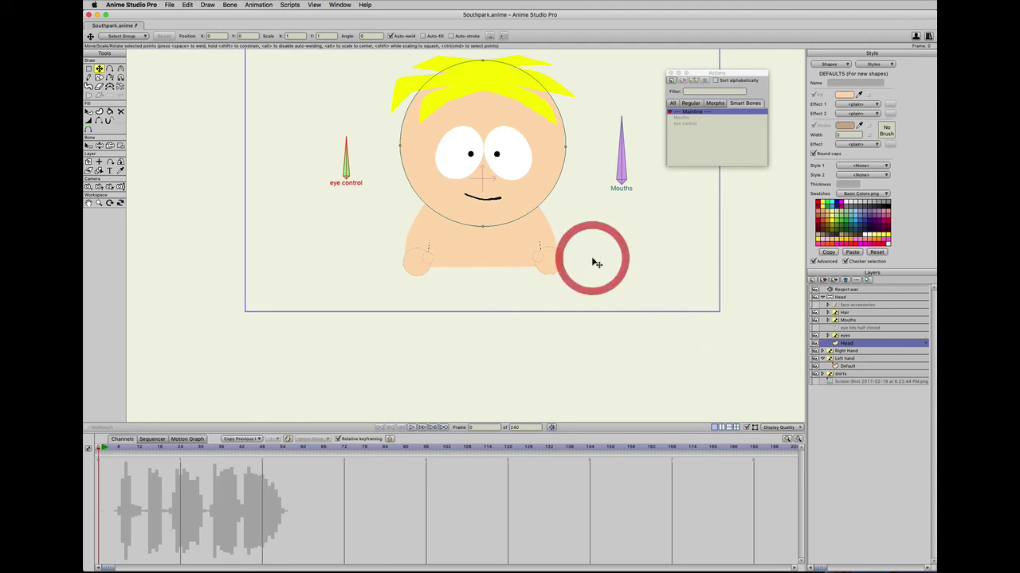
key(super+r)
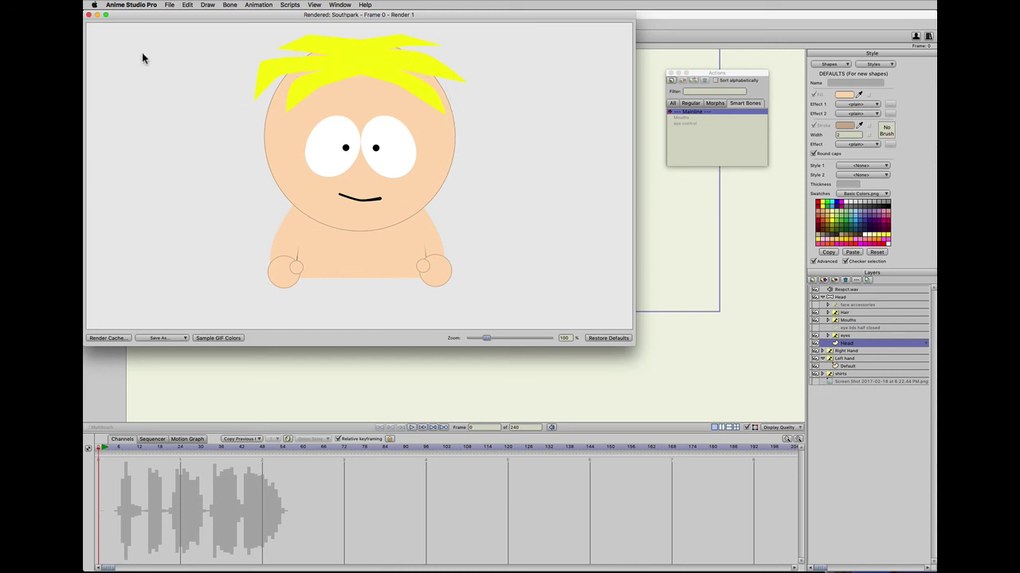
Close the render preview and show the reference screenshot layer behind the character.
click(88, 14)
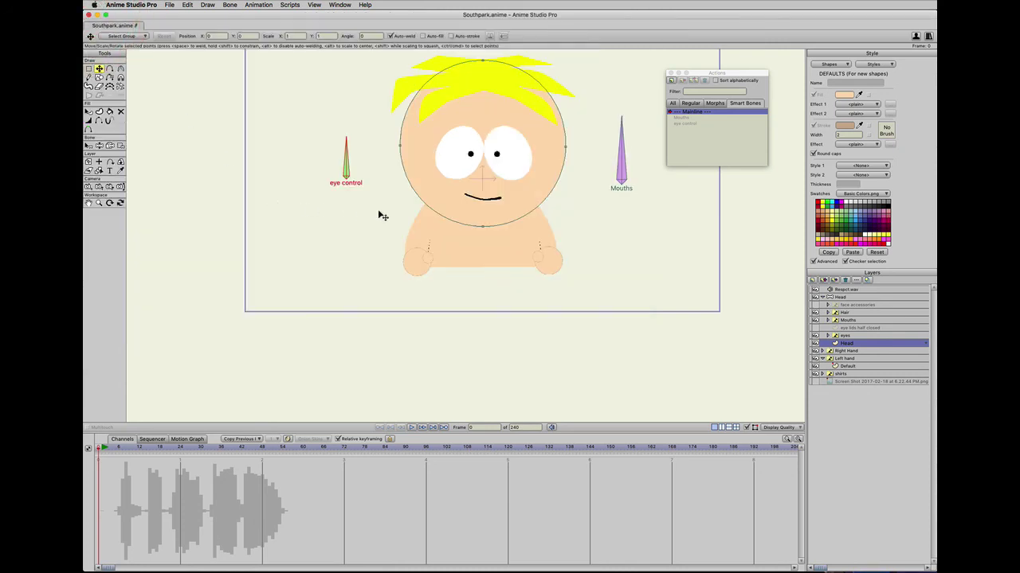
scroll(425, 223, up, 2)
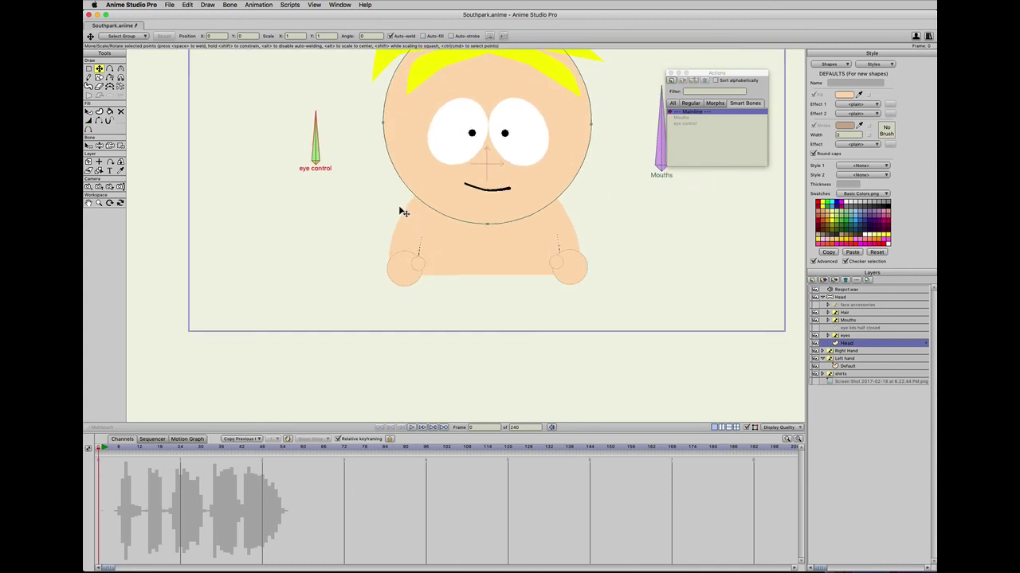
scroll(390, 154, down, 2)
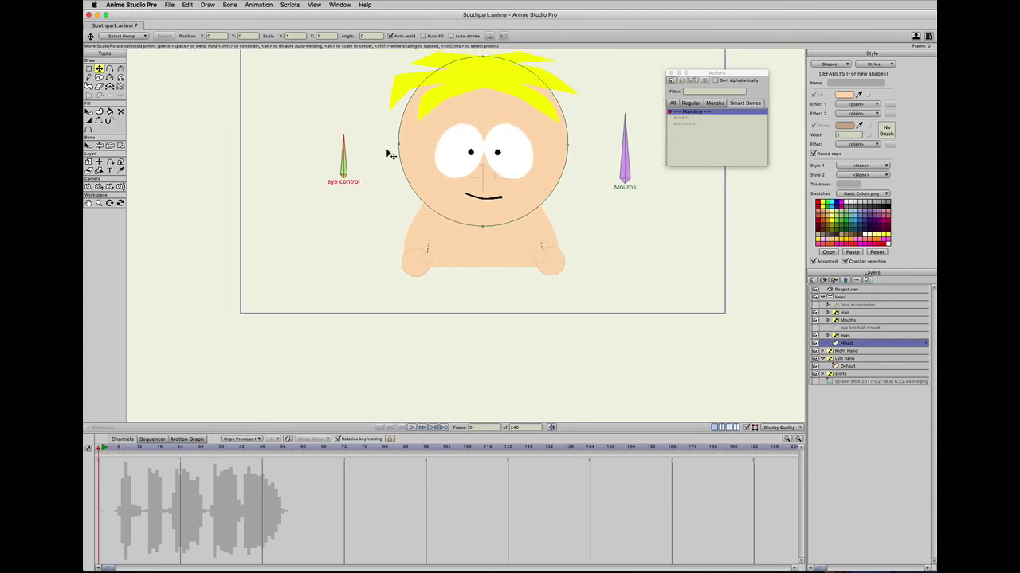
scroll(518, 225, up, 1)
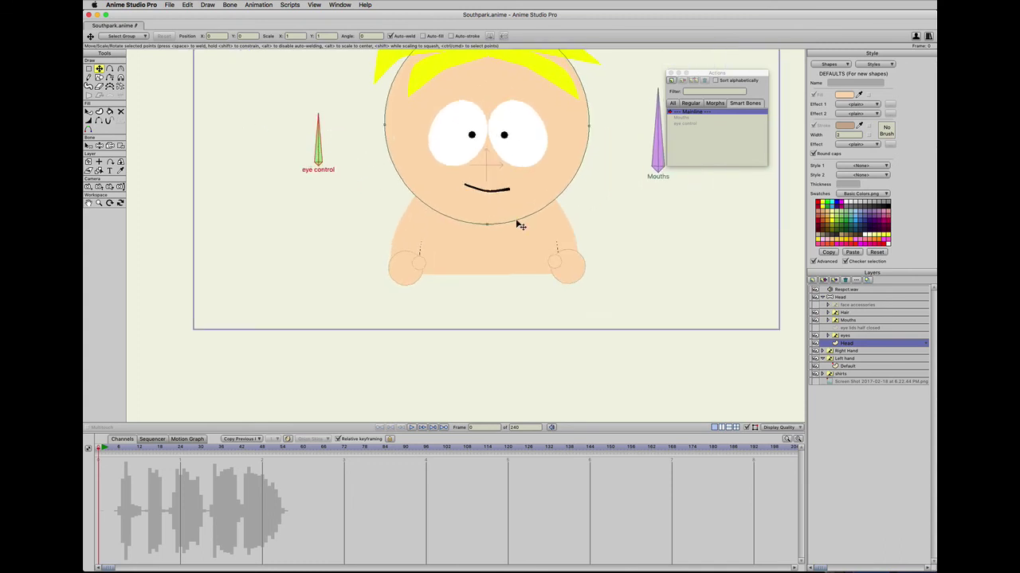
click(812, 380)
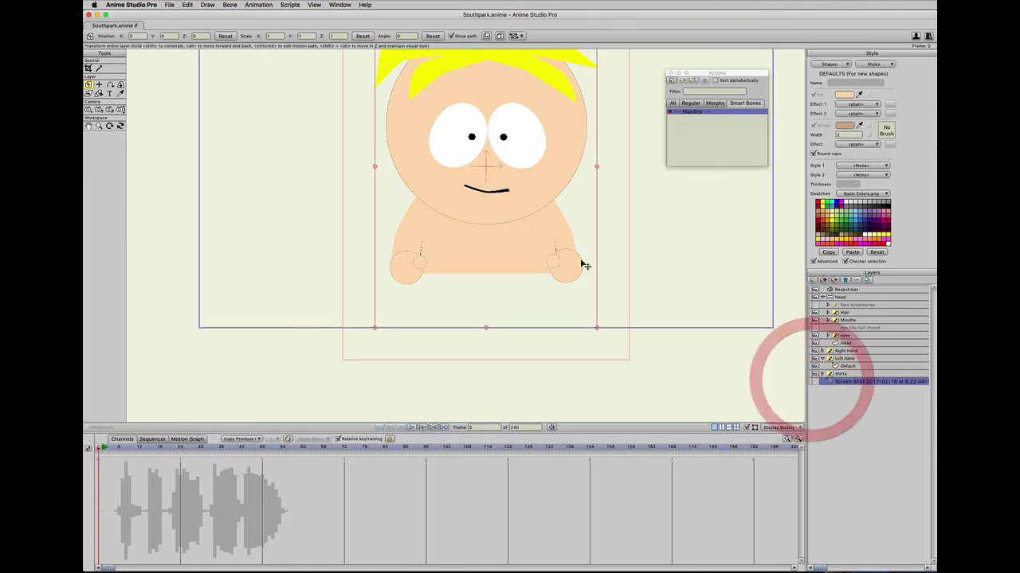
click(814, 382)
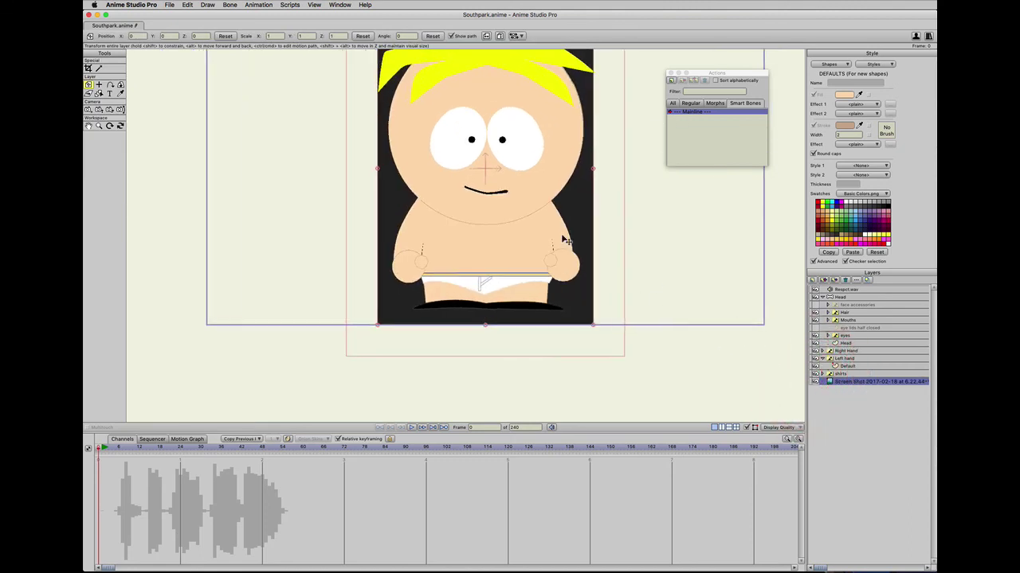
drag(562, 239, 568, 300)
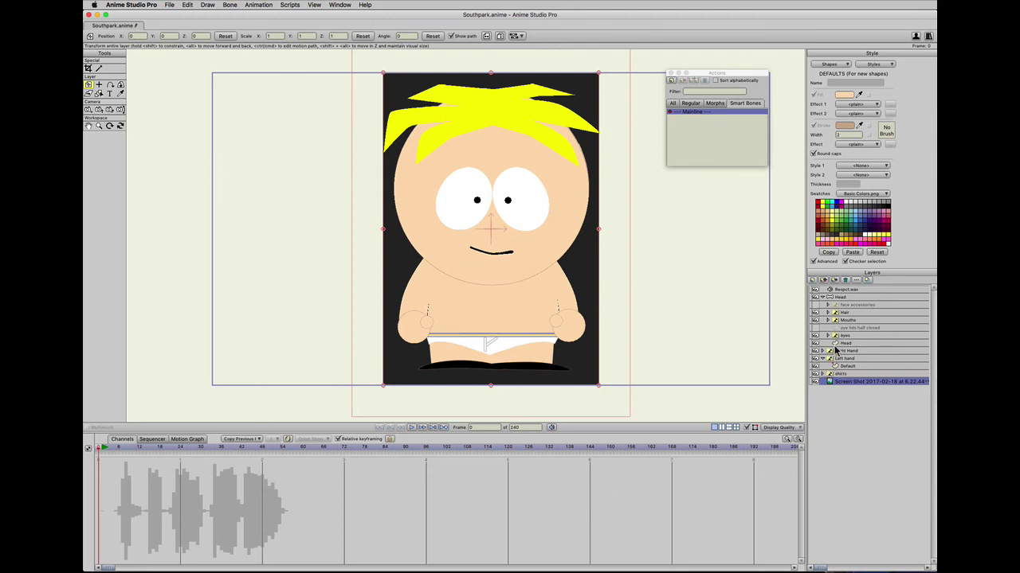
Inspect the Body layer inside shirts, collapse the shirts and Left hand groups, and select the Head layer.
click(823, 373)
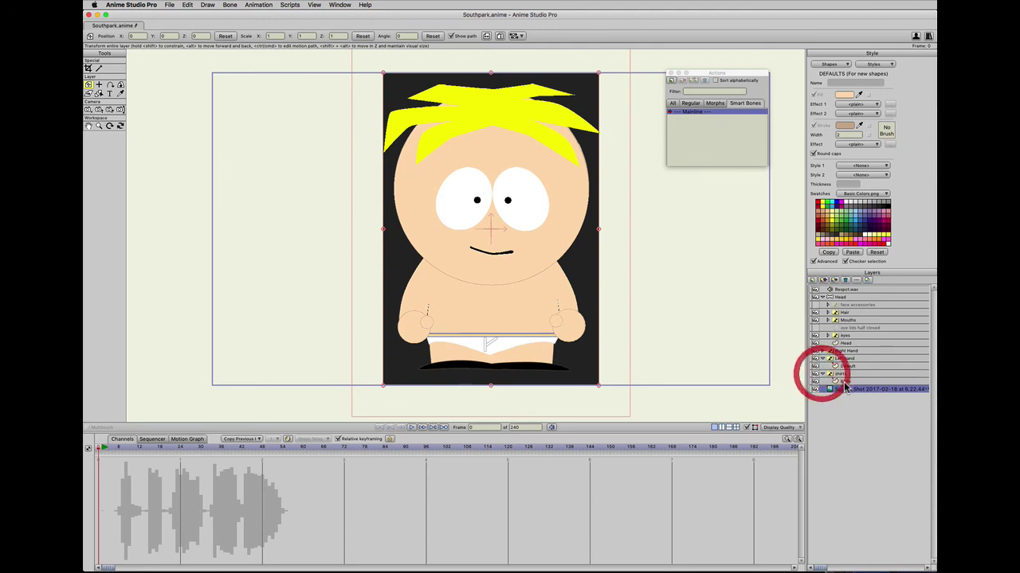
click(845, 382)
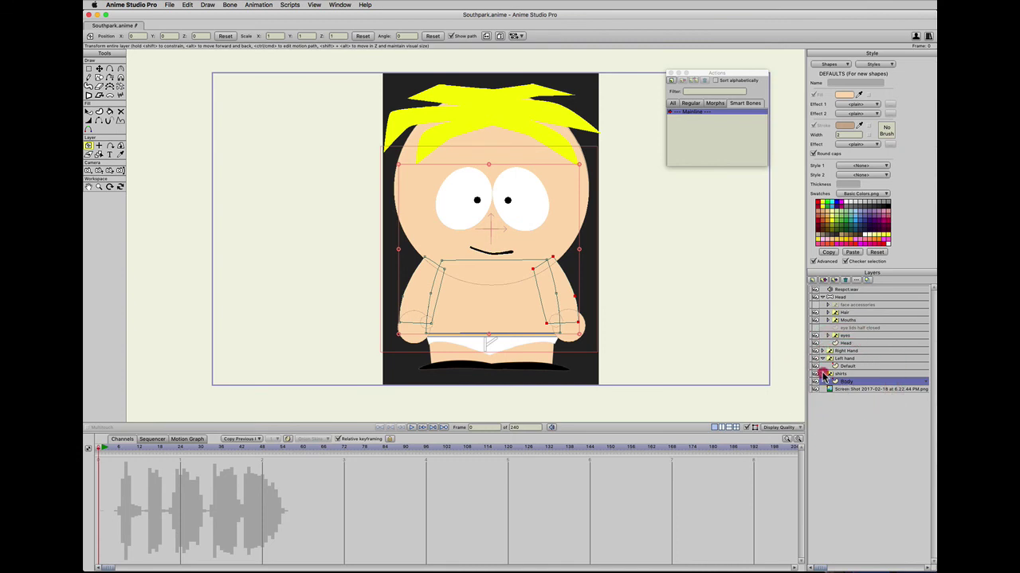
click(824, 373)
click(839, 367)
click(823, 359)
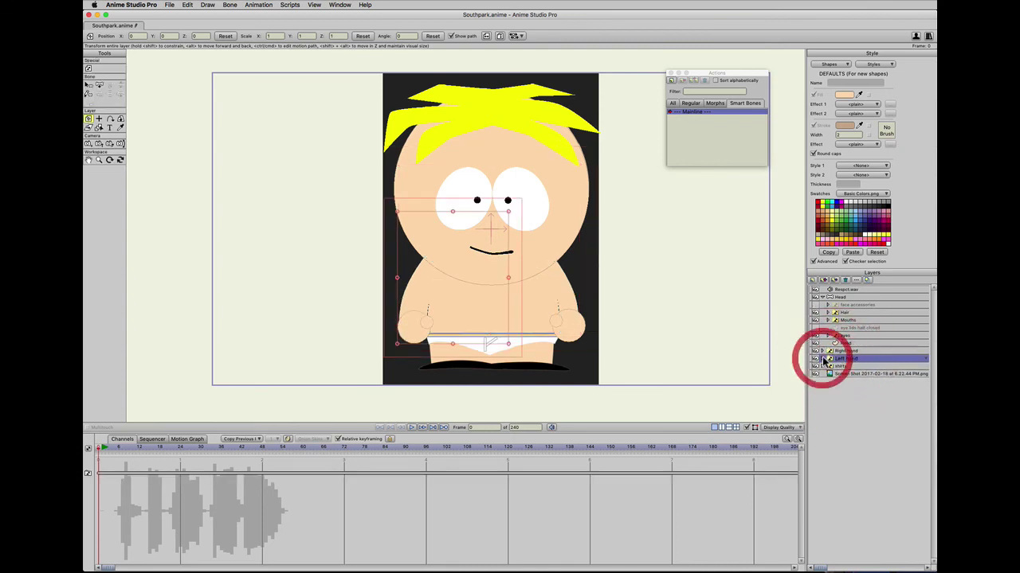
click(840, 344)
scroll(430, 215, down, 1)
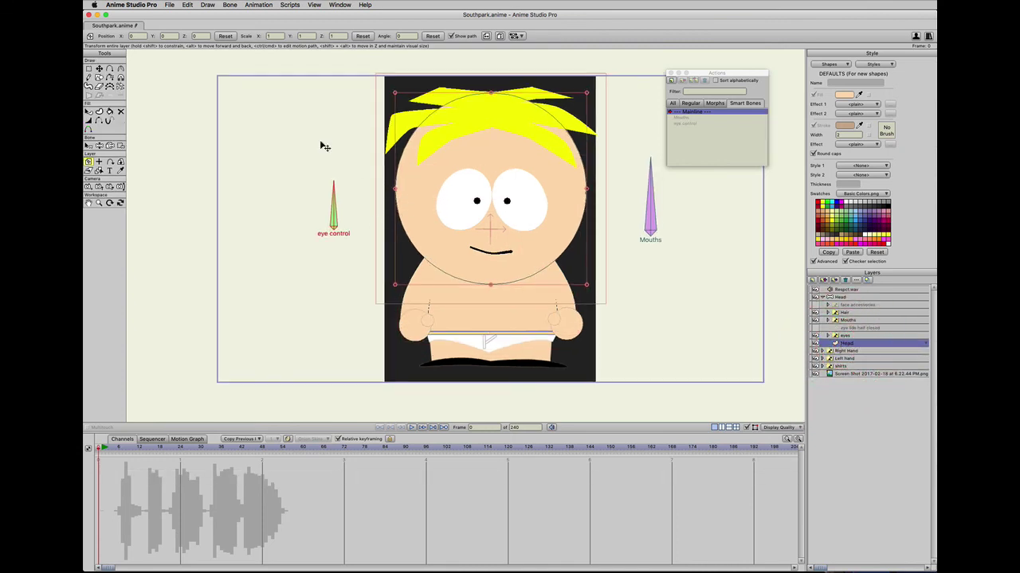
Try adding a point to the head outline at each shoulder junction and nudging both points into place.
click(98, 120)
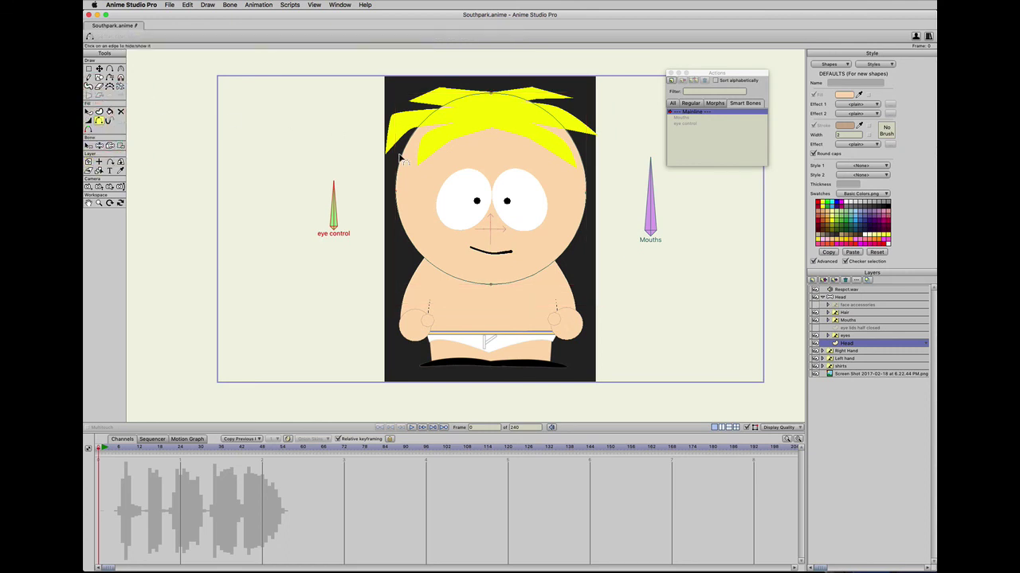
click(583, 157)
scroll(544, 276, up, 5)
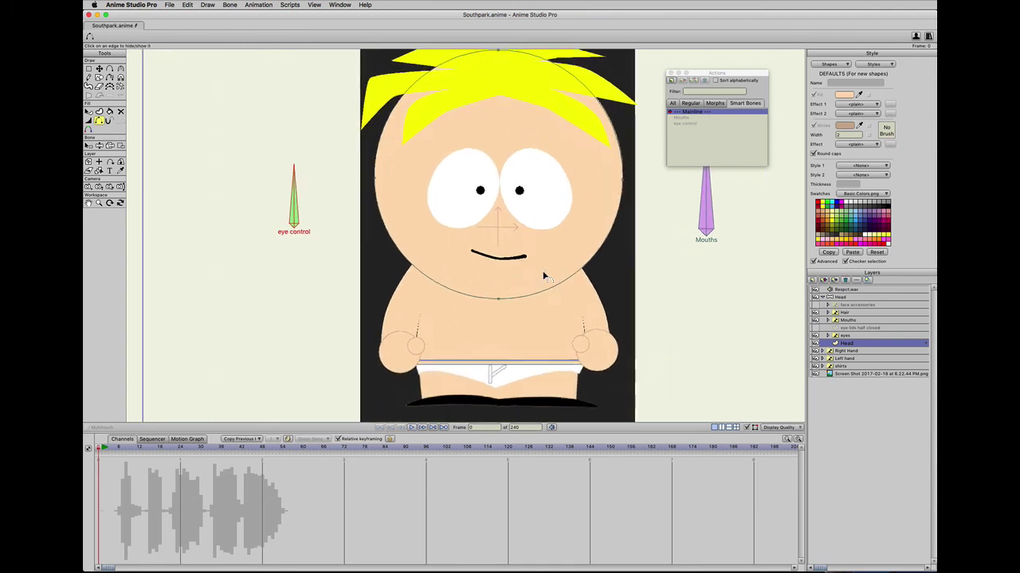
scroll(544, 276, up, 1)
key(a)
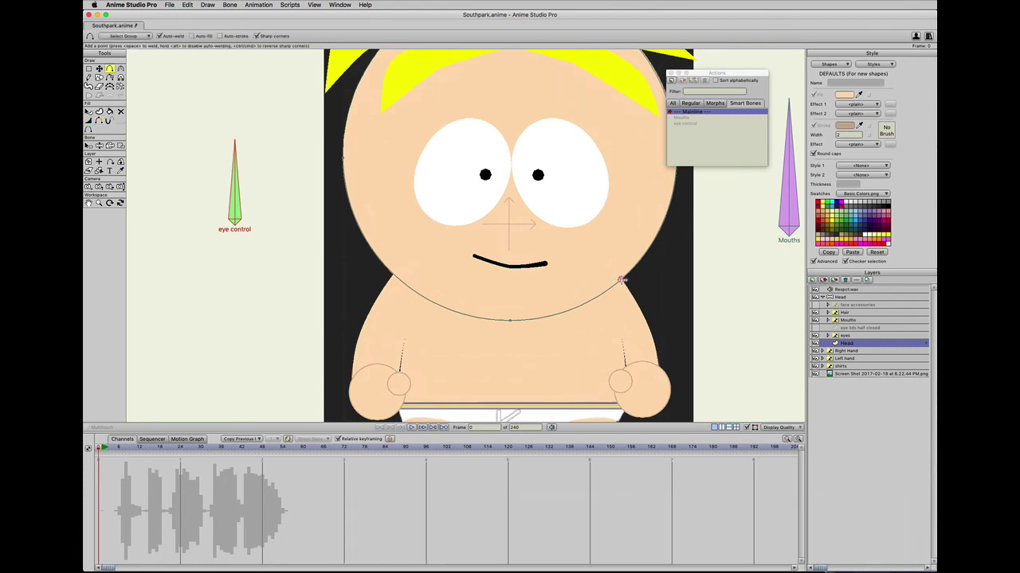
click(621, 280)
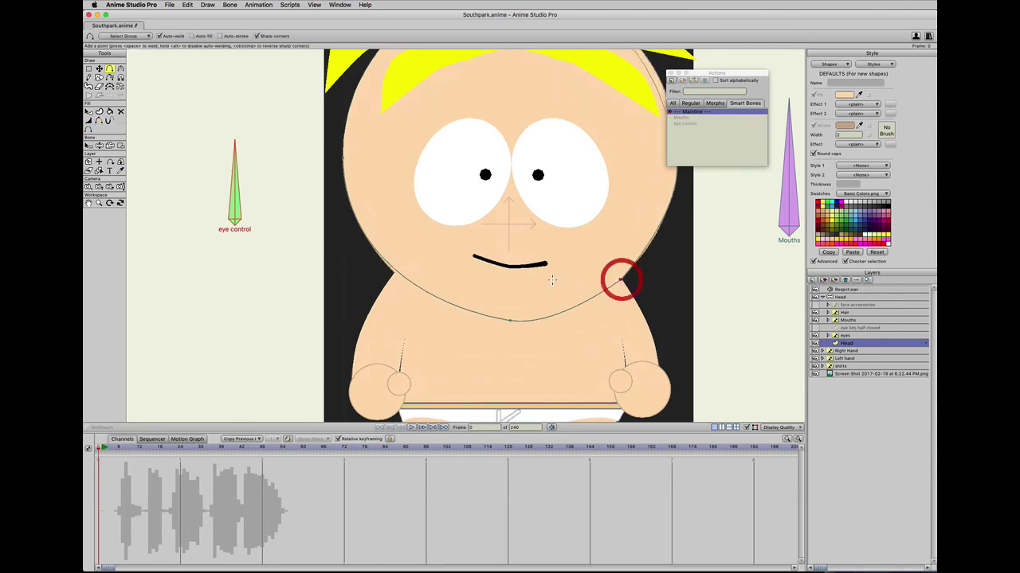
click(391, 271)
key(t)
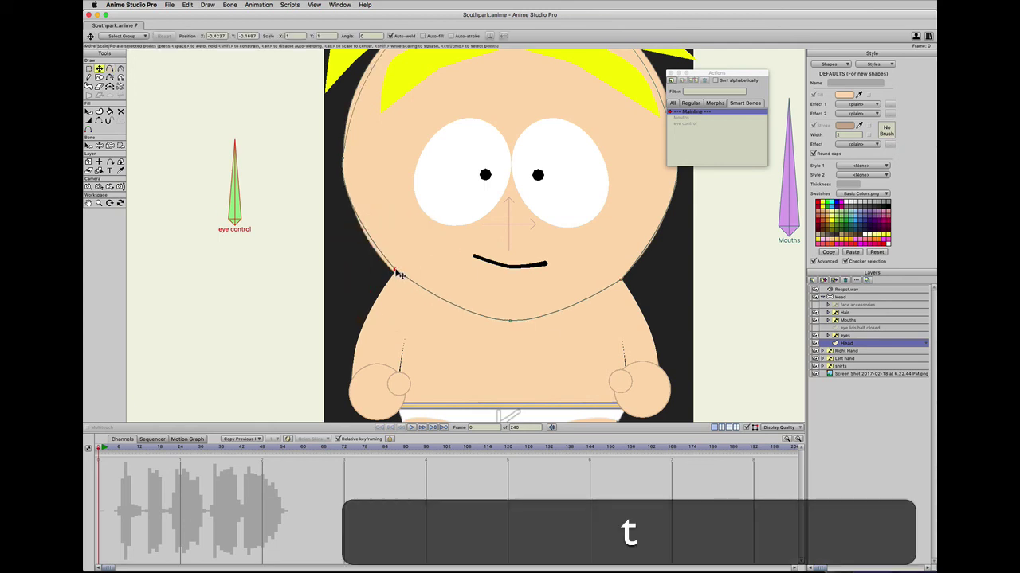
drag(396, 272, 393, 275)
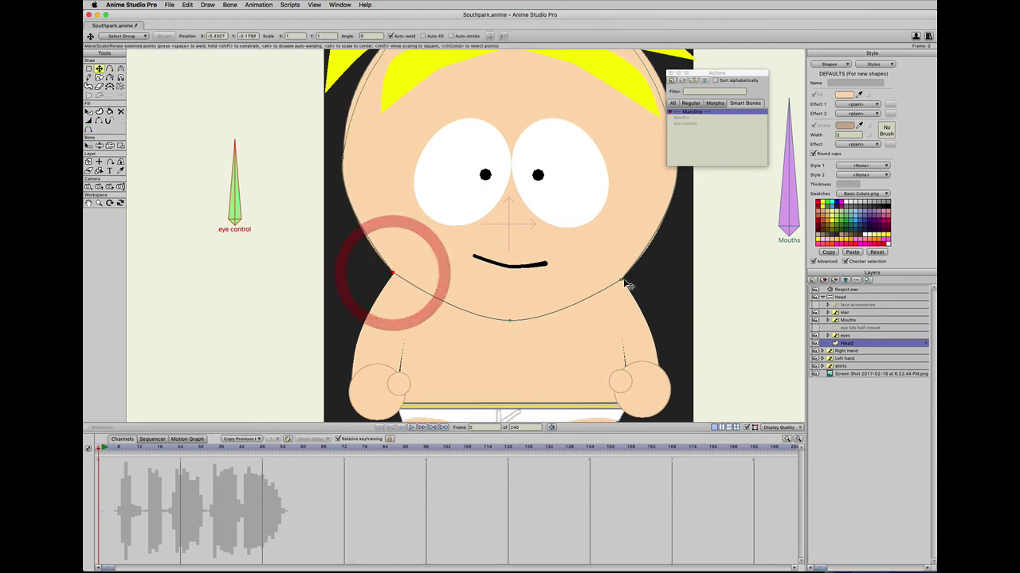
drag(621, 279, 626, 279)
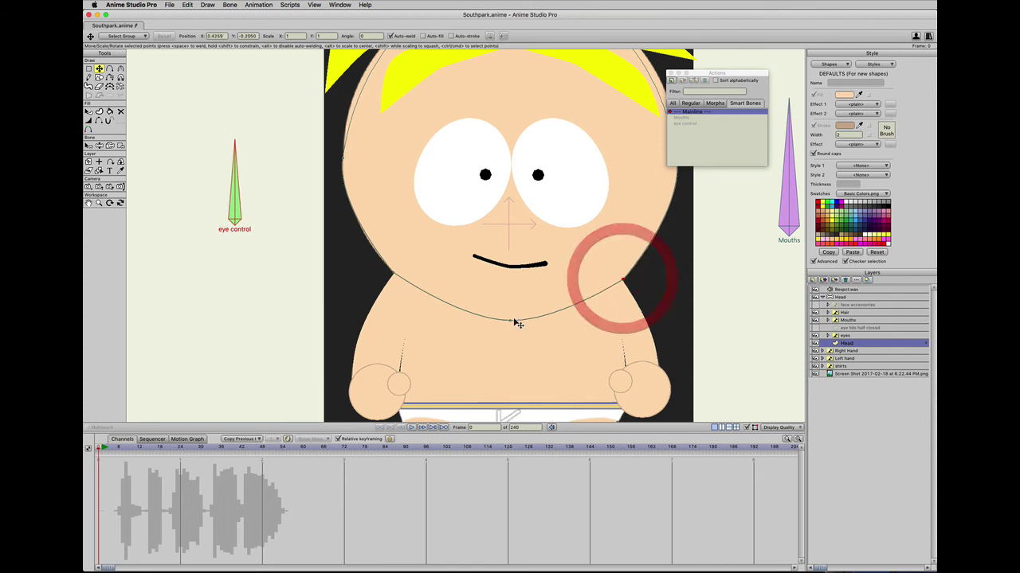
Try to round the head outline again by adjusting the curvature of its chin point and both side points.
click(517, 320)
key(c)
drag(518, 320, 701, 313)
key(space)
drag(451, 279, 443, 334)
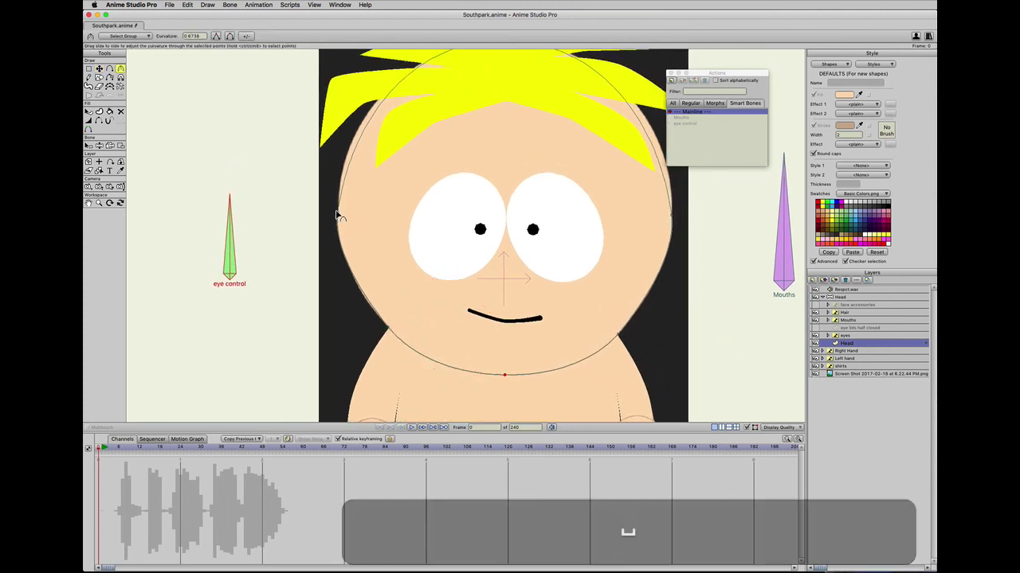
drag(336, 212, 422, 239)
key(space)
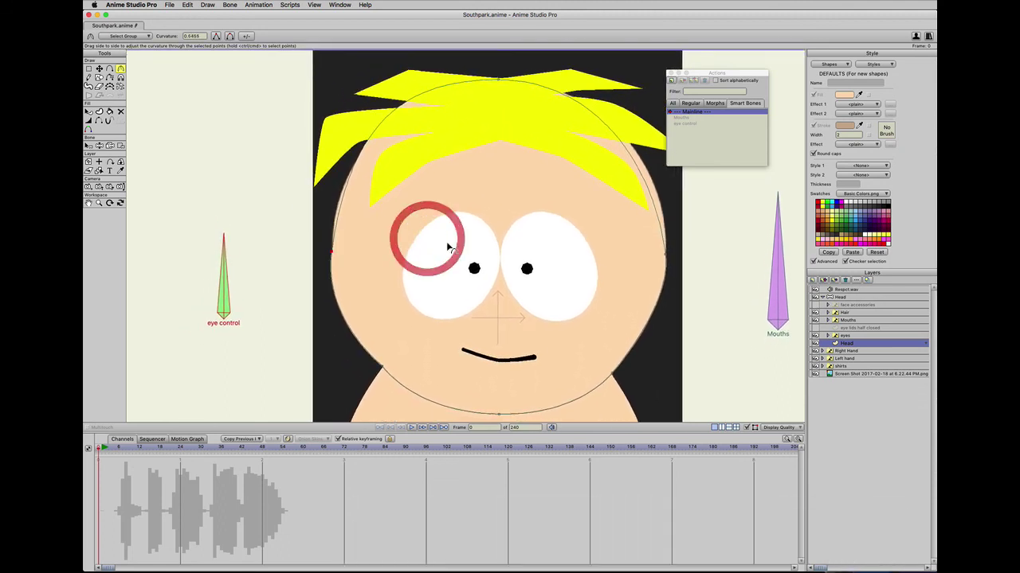
drag(667, 255, 619, 250)
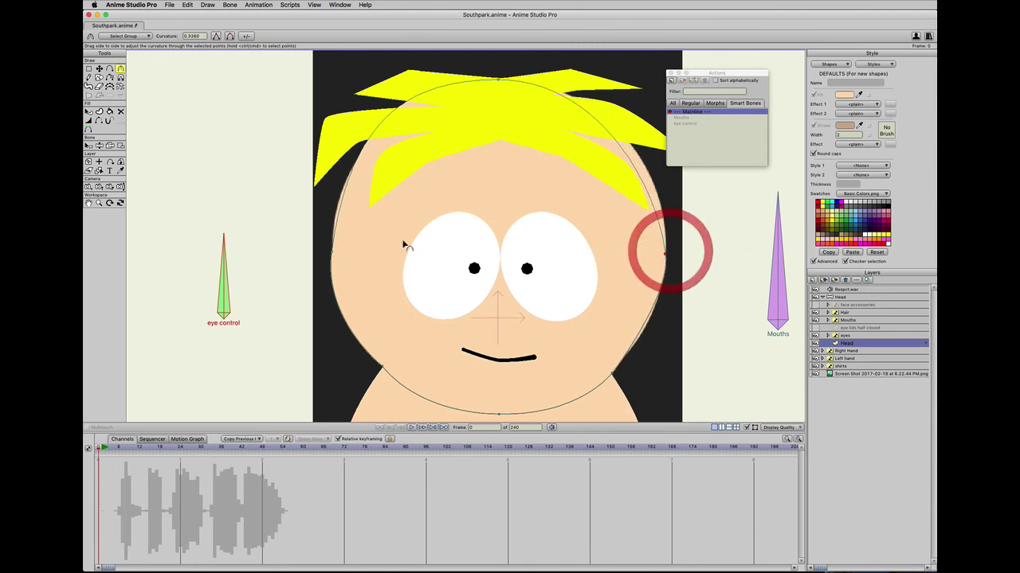
Try to nudge the head outline's left side point and adjust the curvature at the top of the head.
click(331, 217)
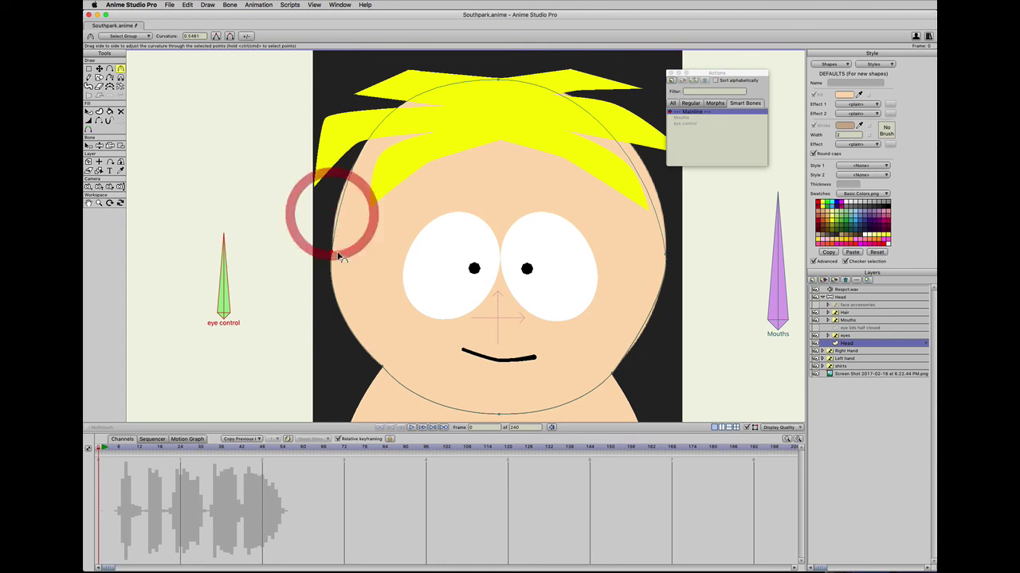
key(t)
mouse_move(331, 251)
mouse_down()
mouse_move(331, 222)
mouse_move(336, 261)
mouse_move(332, 251)
mouse_up()
key(c)
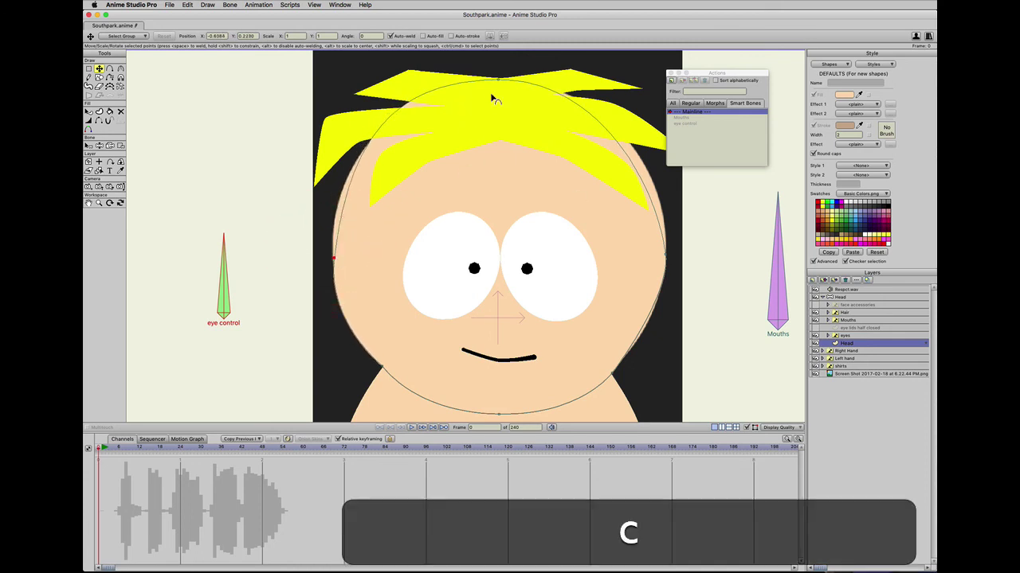
click(498, 80)
drag(673, 120, 543, 126)
Undo the curvature changes, point moves and both added points on the head outline.
key(super+z)
key(super+z)
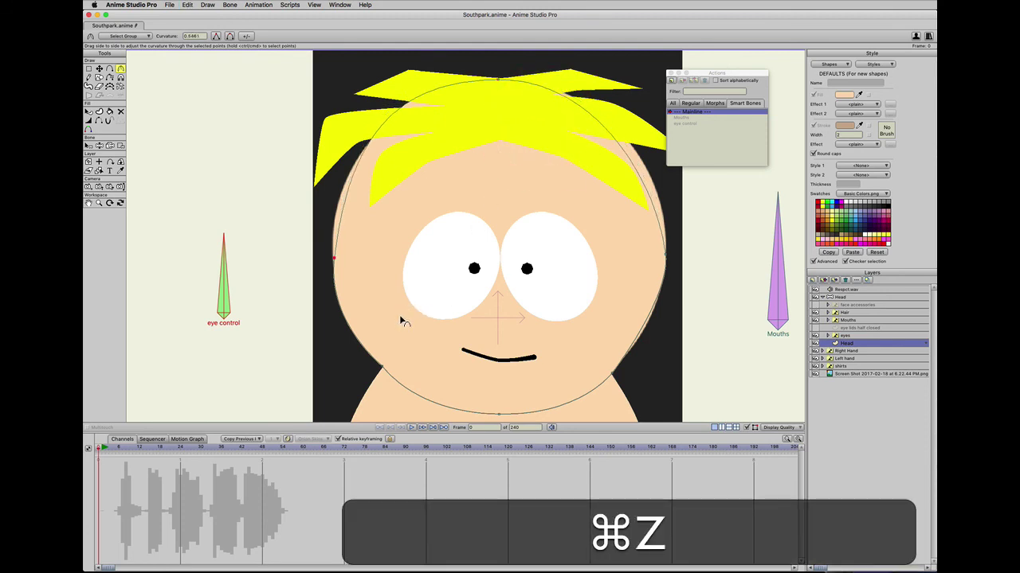
key(super+z)
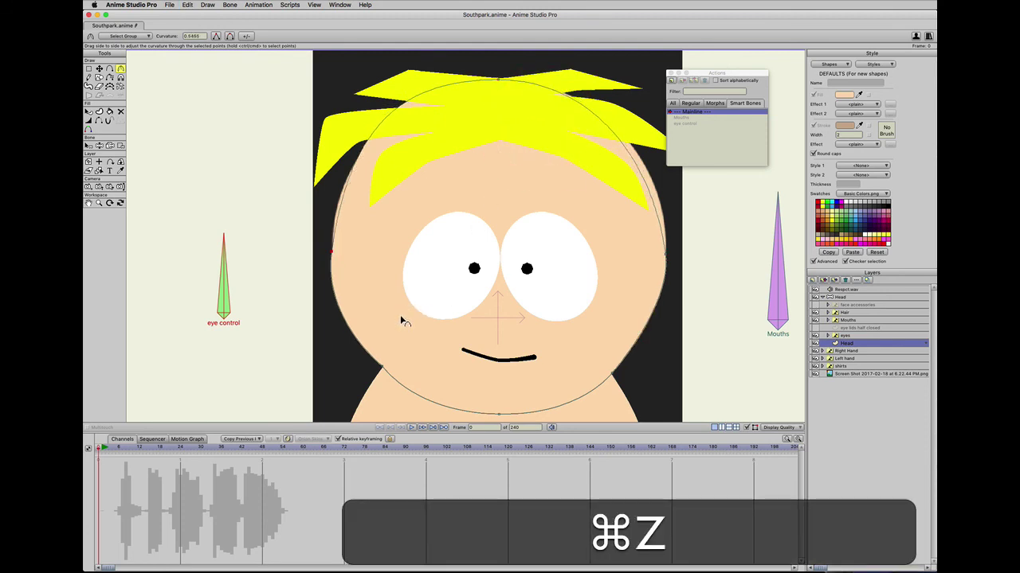
key(super+z)
key(super+z)
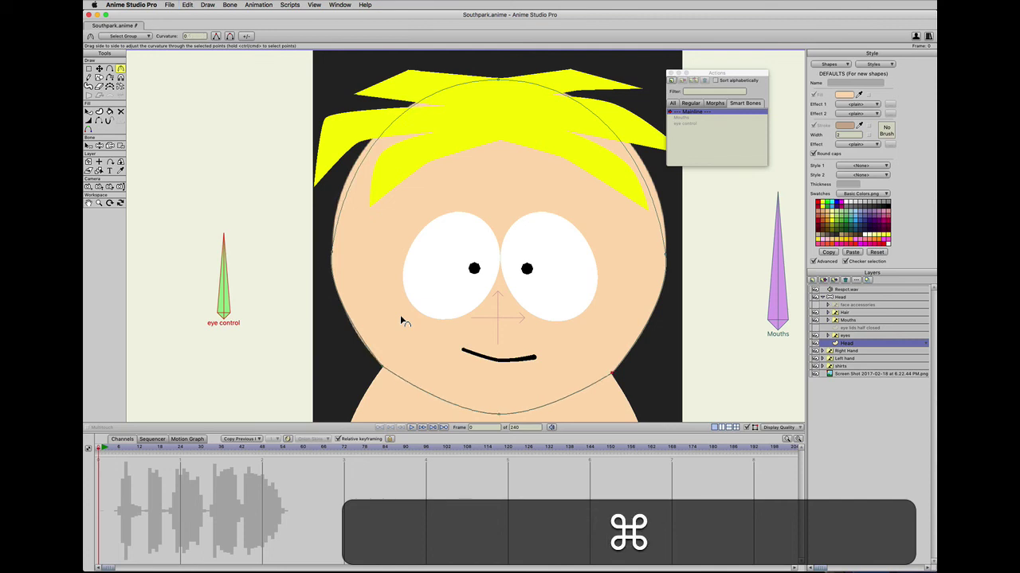
key(super+z)
key(super+z)
key(super+z)
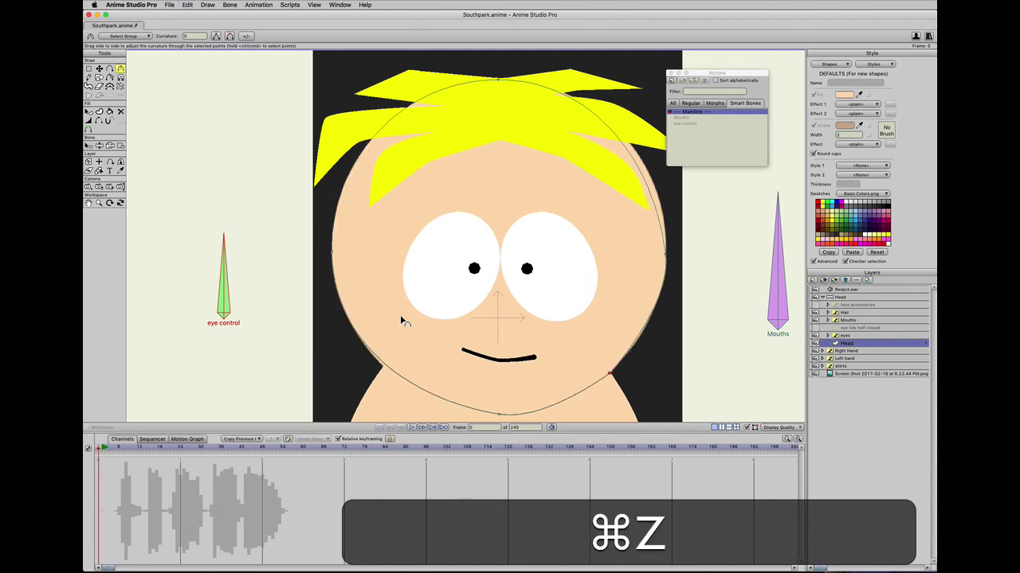
key(super+z)
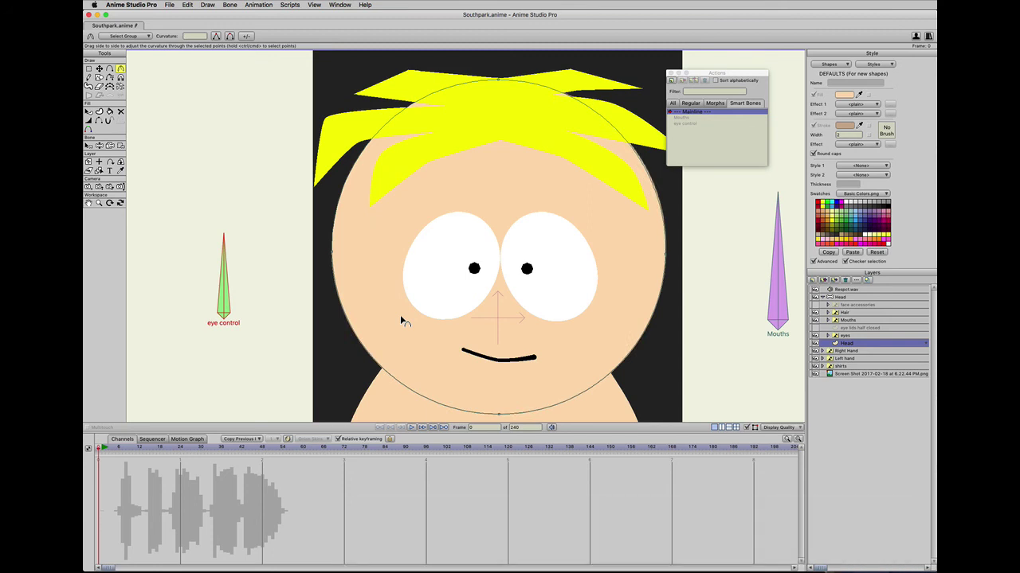
Taper the head outline with the Line Width tool, setting both side points to 0 and the chin point to about 256 percent.
scroll(365, 302, up, 1)
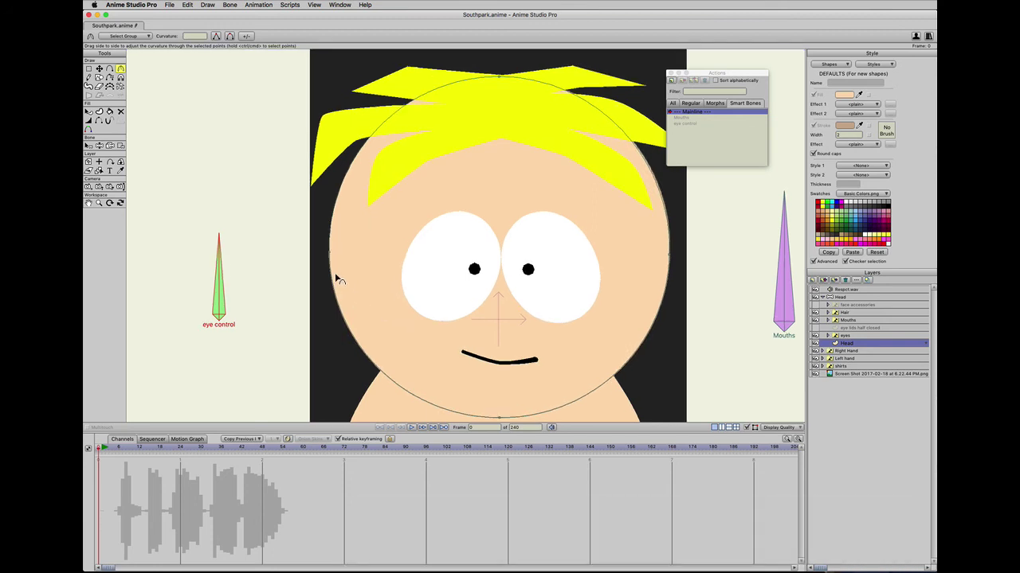
scroll(337, 220, down, 3)
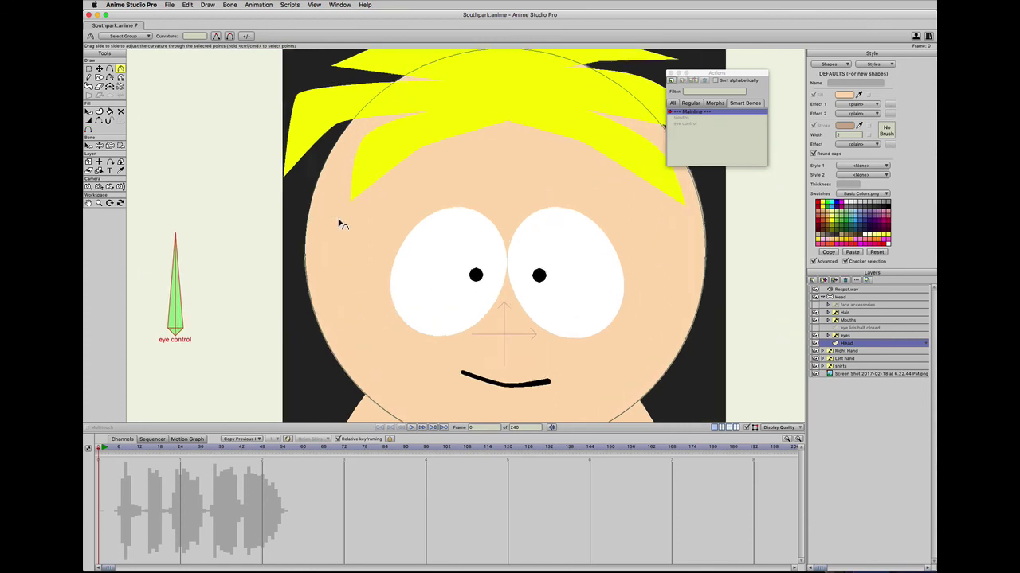
key(w)
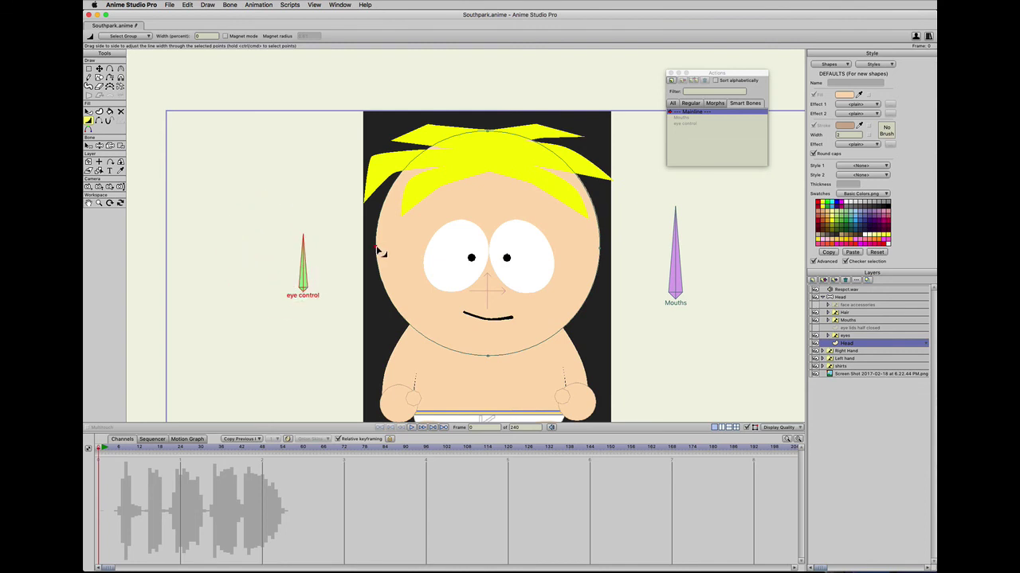
scroll(376, 259, down, 1)
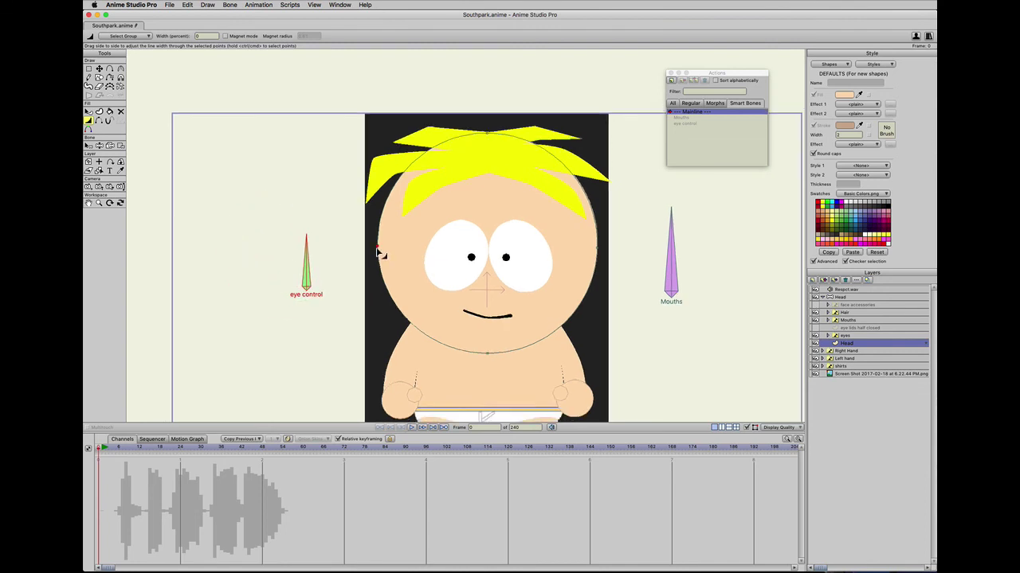
drag(596, 248, 403, 252)
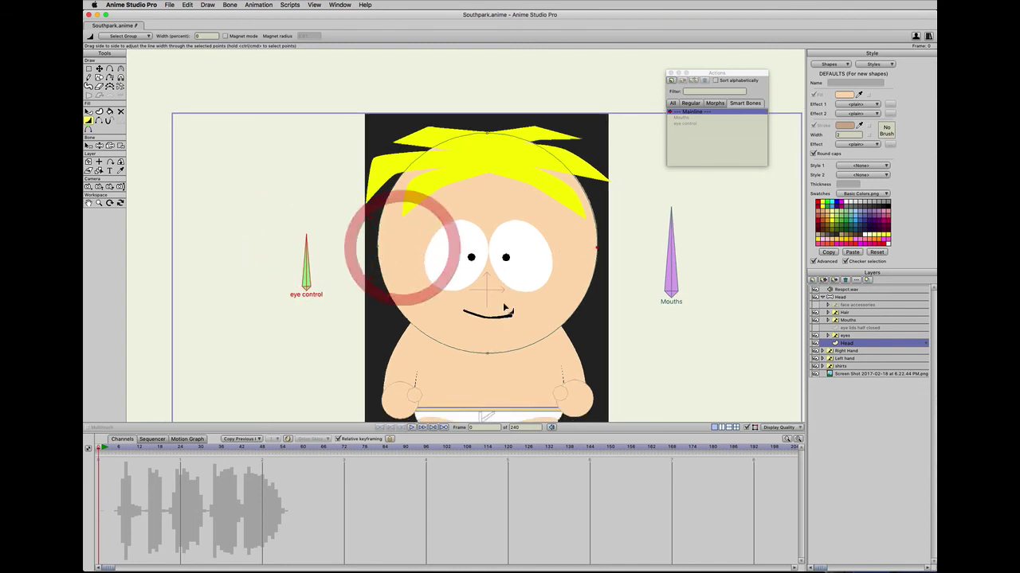
click(492, 354)
drag(492, 354, 705, 348)
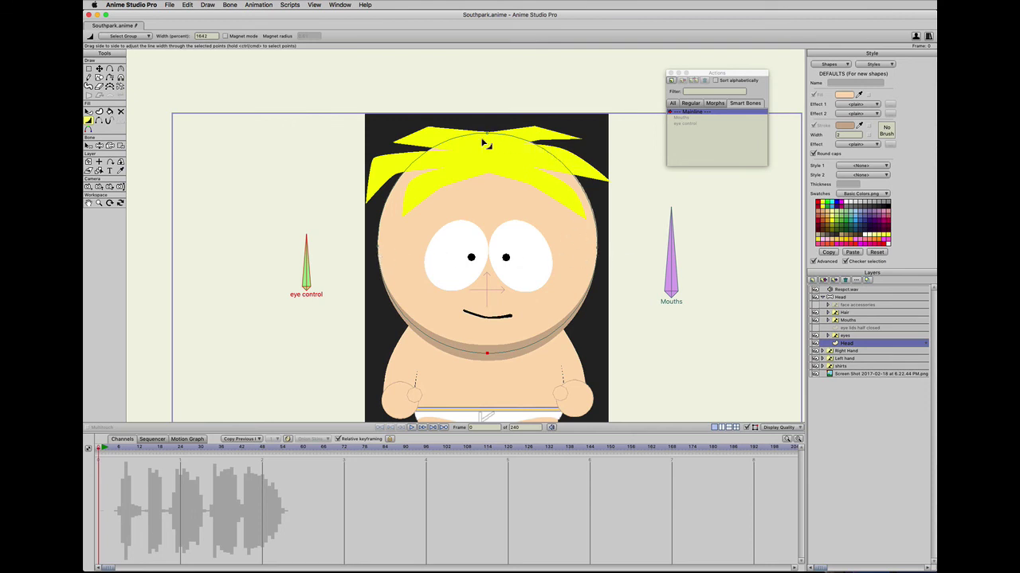
drag(487, 360, 374, 354)
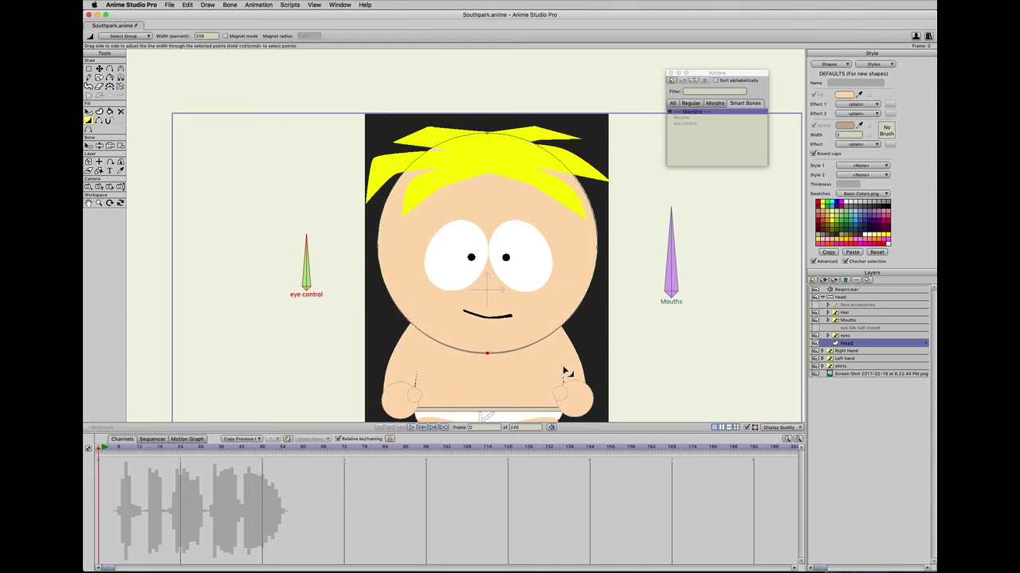
Render a preview of frame 0 to check the tapered head outline, and dismiss the render.
key(super)
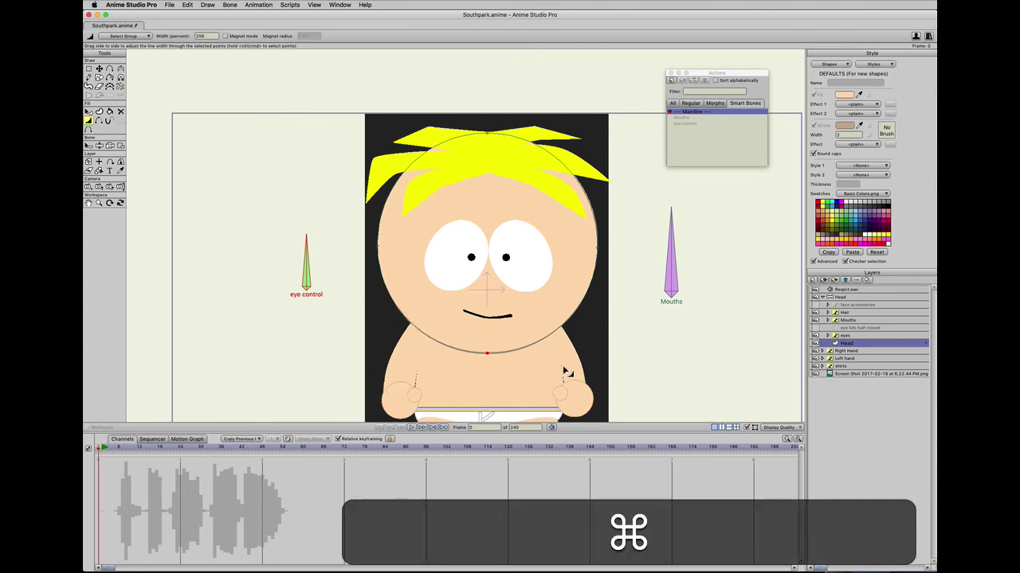
key(super+r)
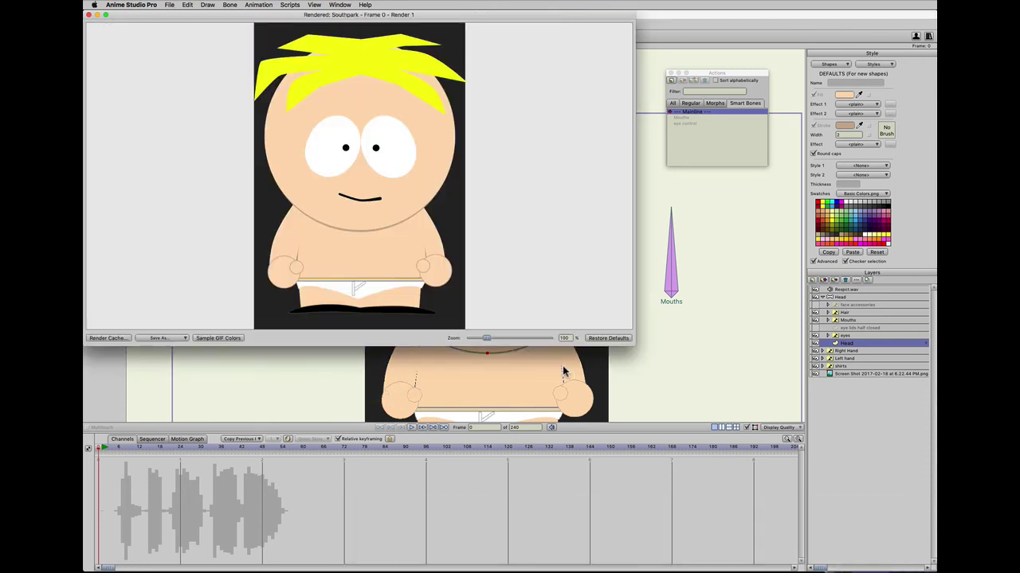
click(88, 14)
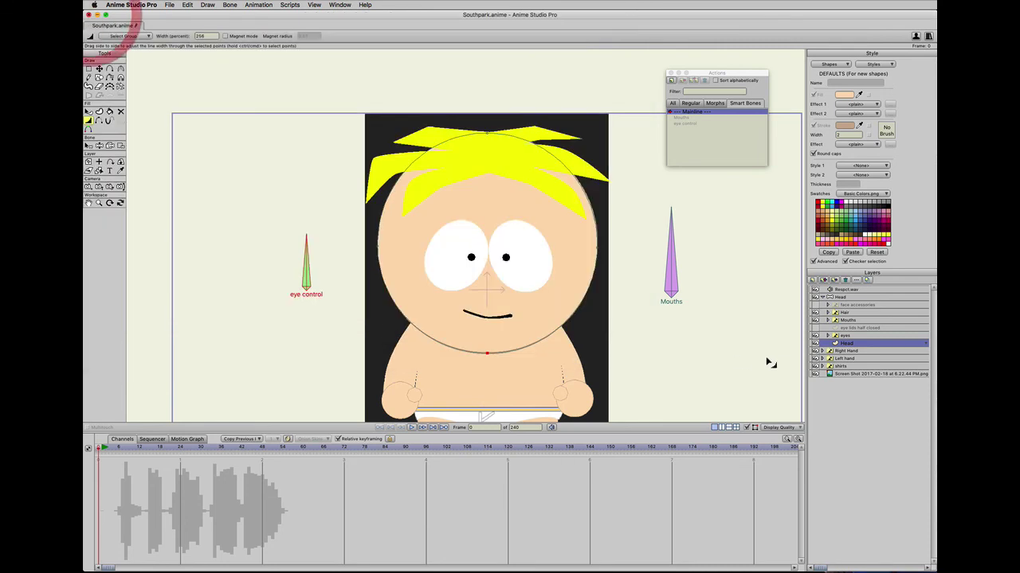
Hide the reference screenshot layer and render the frame again to inspect the outline without it.
click(815, 374)
key(super)
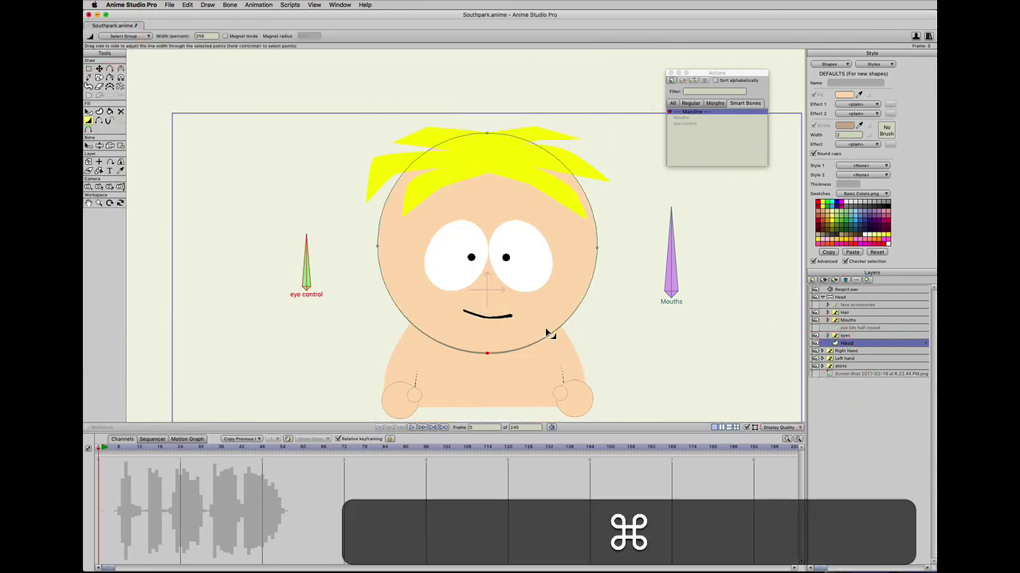
key(super+r)
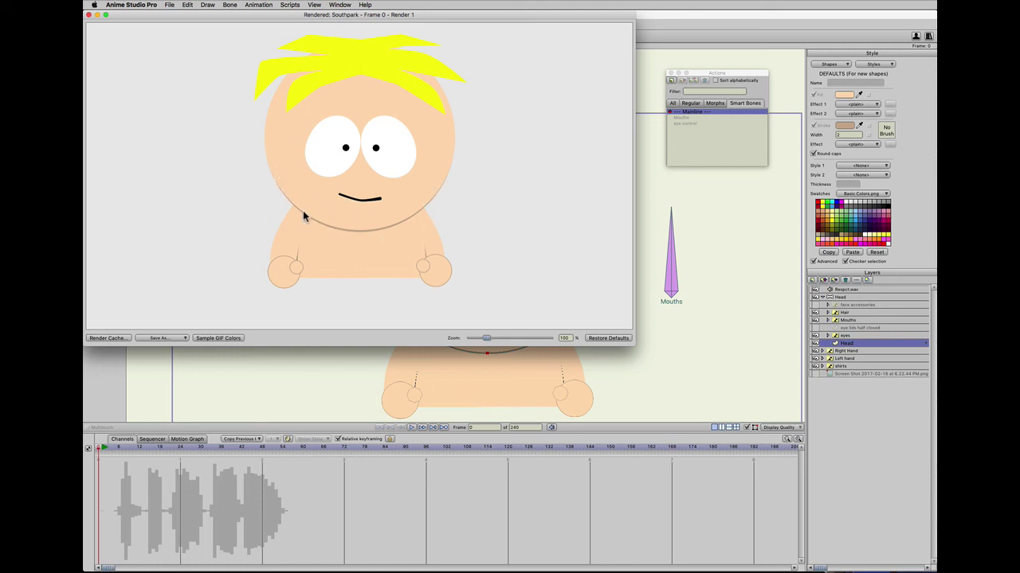
click(89, 14)
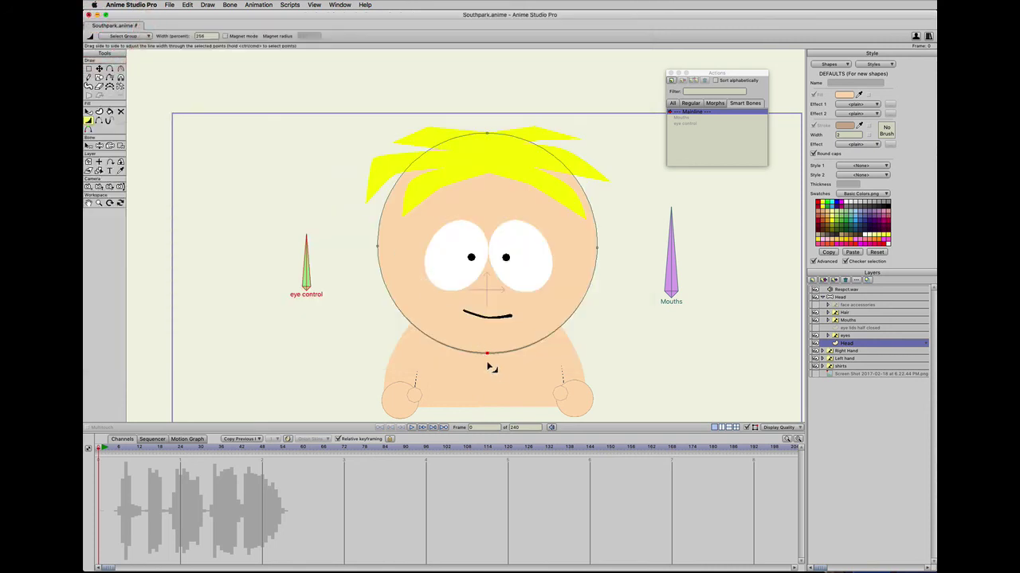
Reduce the line width at the head's chin point to about 138 percent and check it in a render.
scroll(510, 374, up, 3)
scroll(518, 378, down, 1)
key(space)
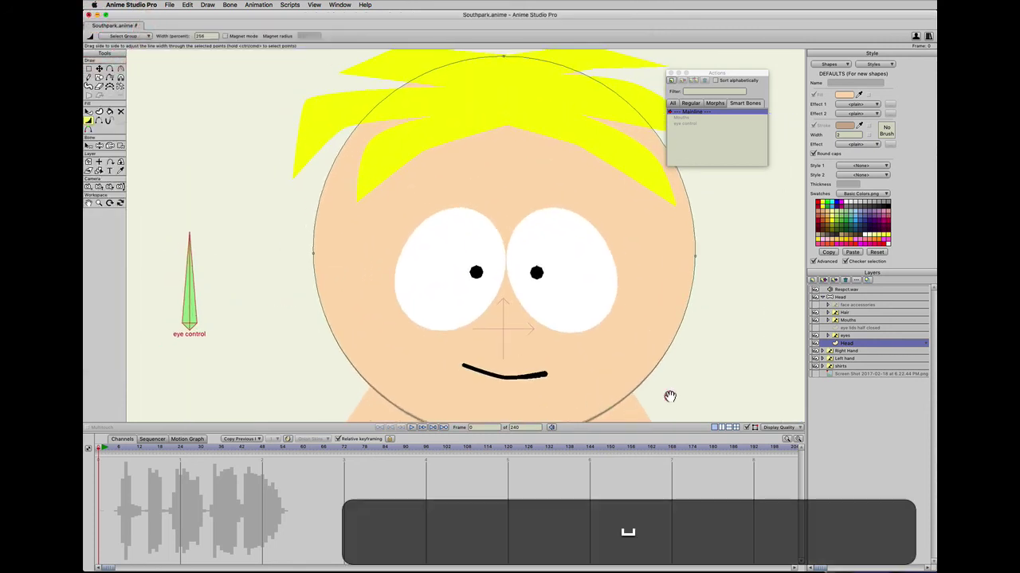
drag(670, 405, 657, 305)
key(w)
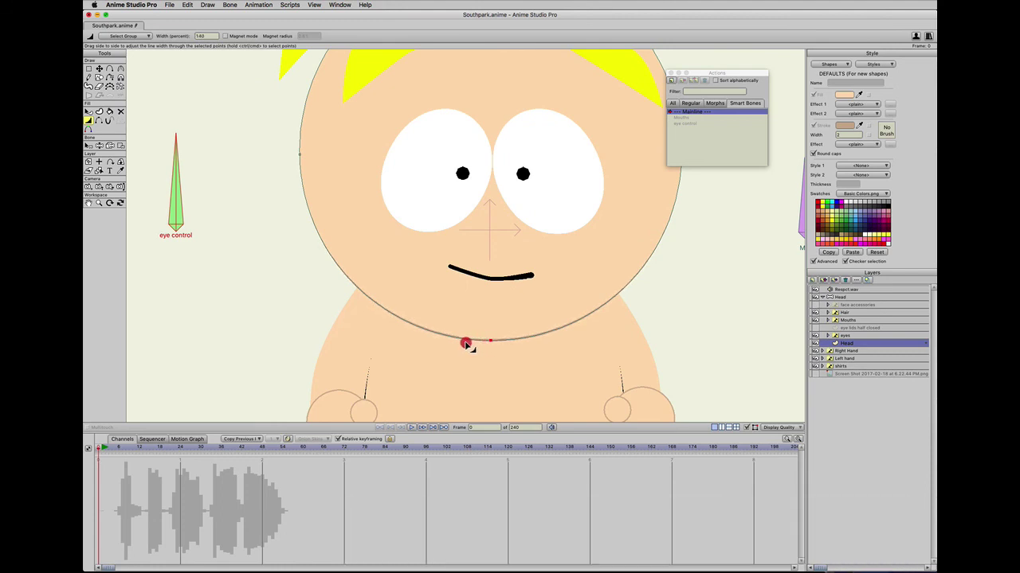
click(468, 344)
key(super+r)
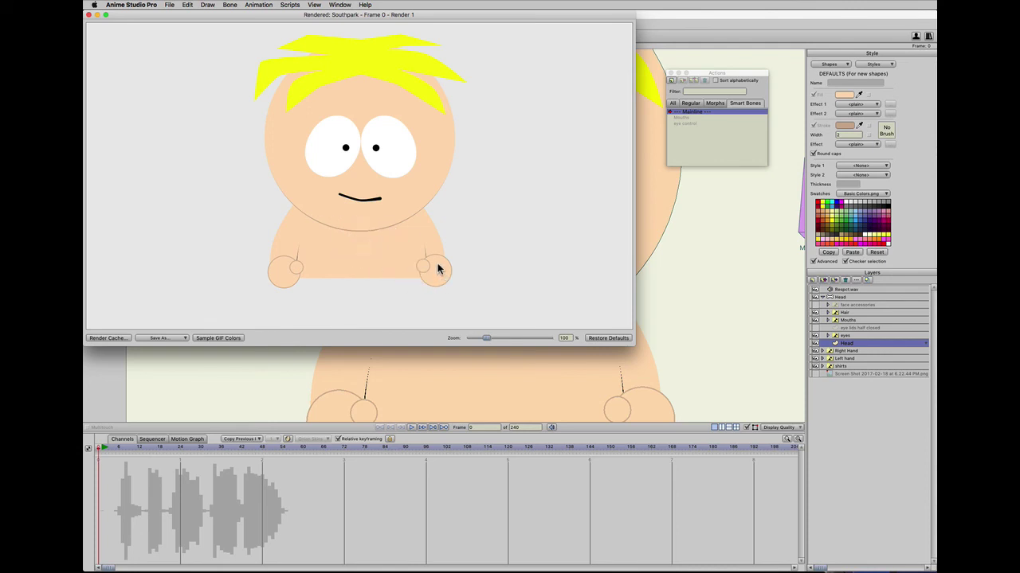
click(89, 15)
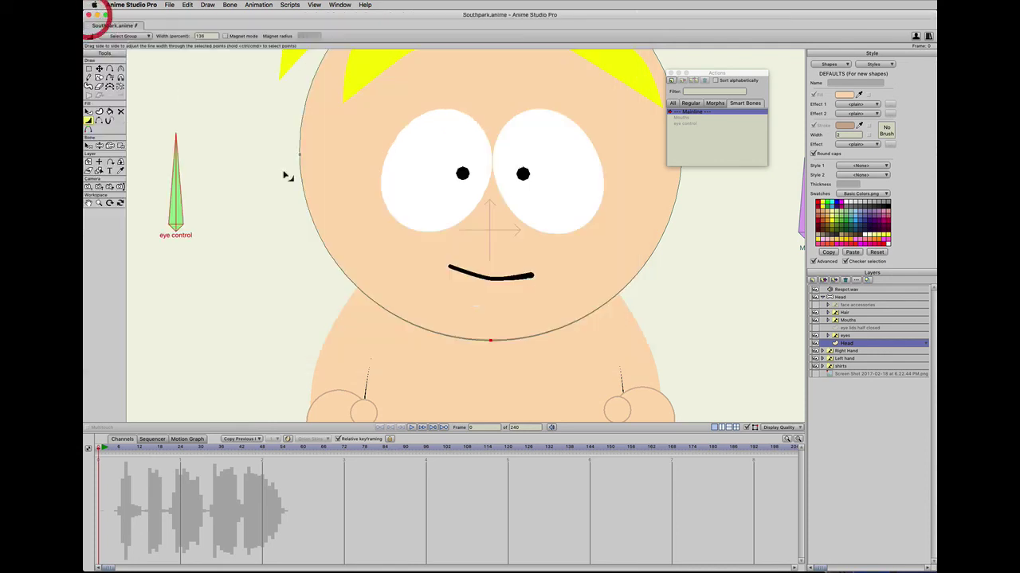
On the Body layer in the shirts group, widen the line at the torso's lower right corner point to about 438 percent.
click(822, 367)
click(844, 373)
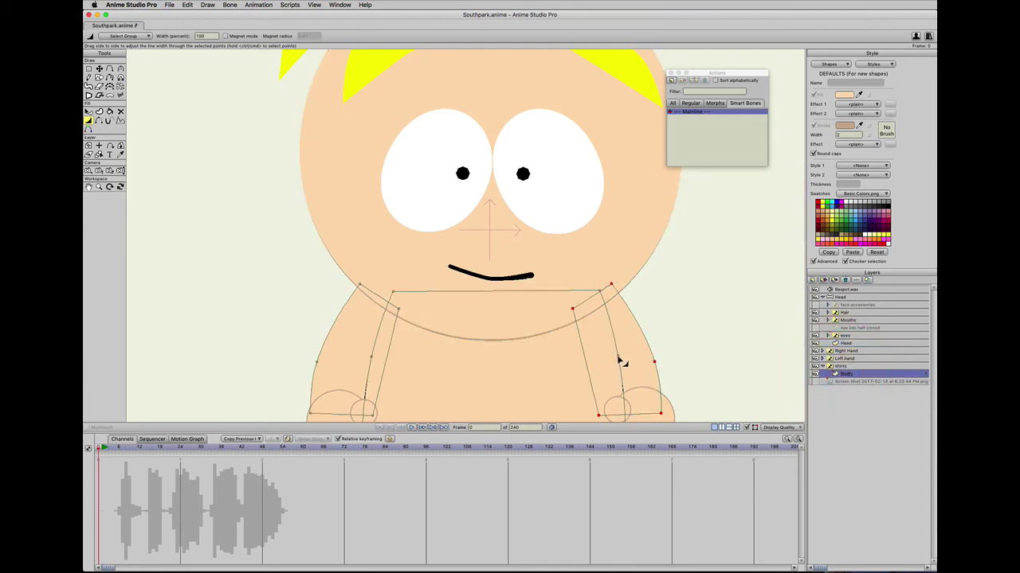
key(w)
drag(622, 362, 698, 292)
key(space)
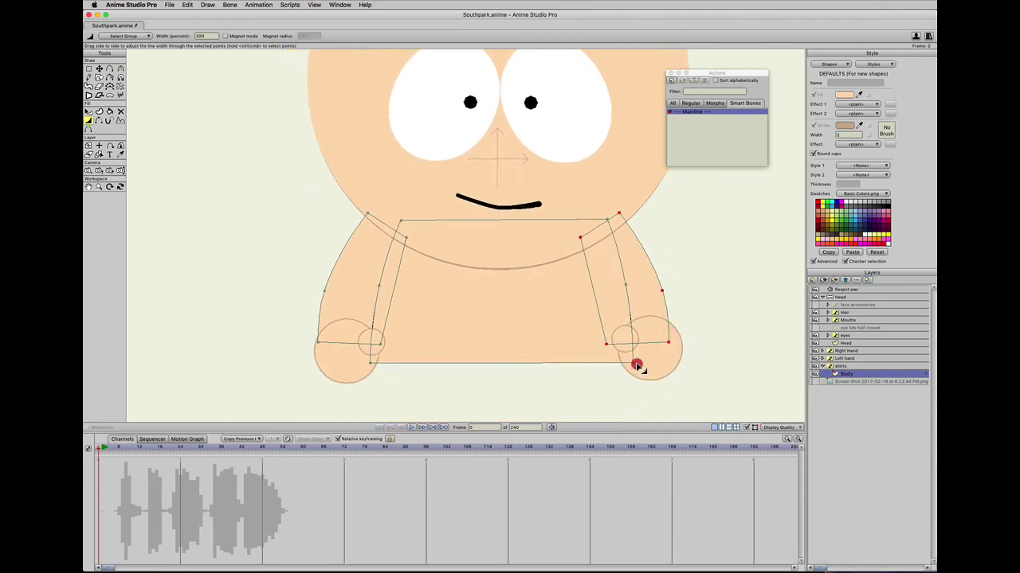
click(643, 363)
key(t)
click(634, 366)
click(633, 364)
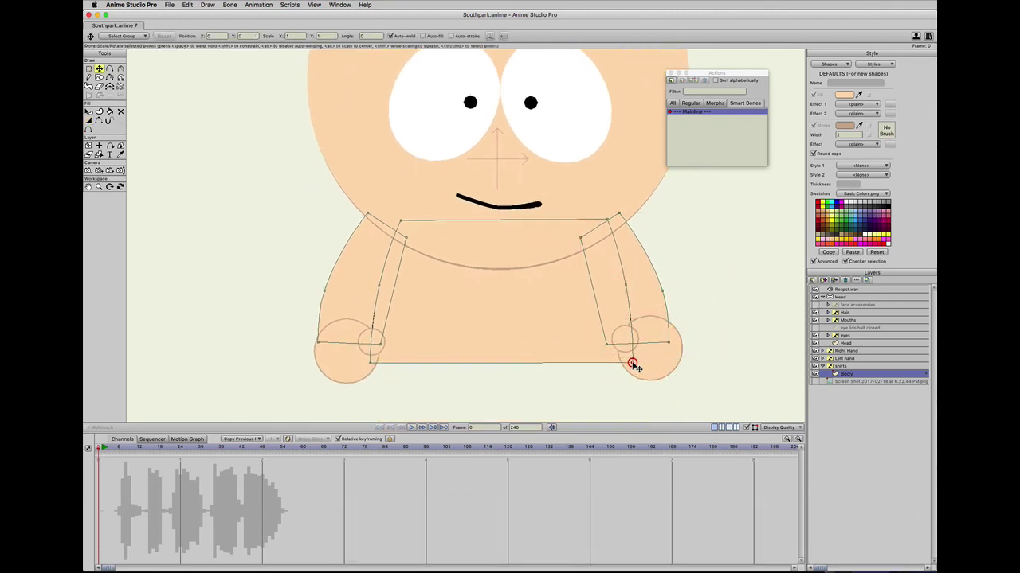
key(w)
drag(634, 363, 678, 371)
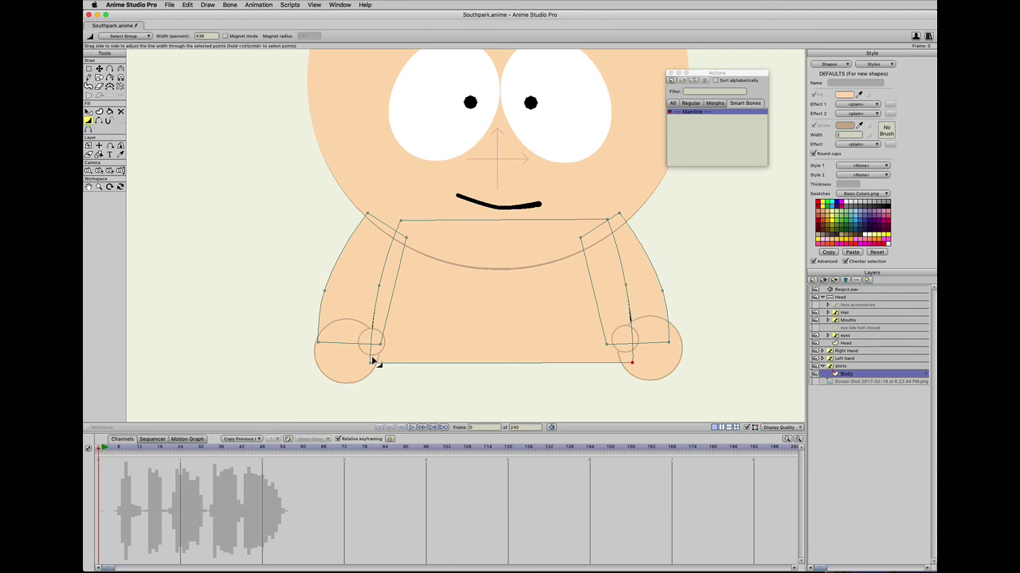
With the hand layers temporarily hidden, widen the line at the torso's lower left corner point to about 560 percent.
click(815, 352)
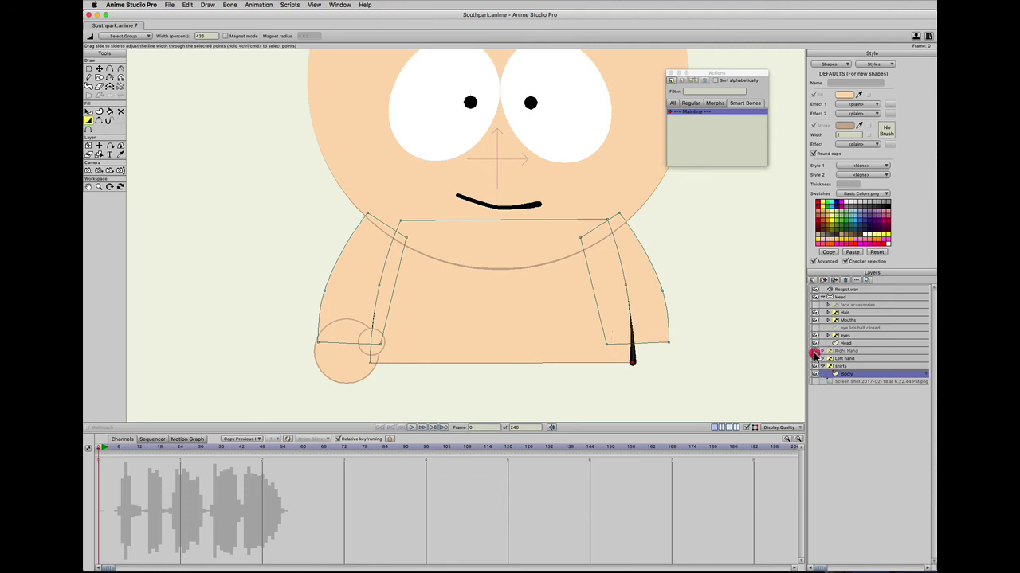
drag(375, 366, 452, 363)
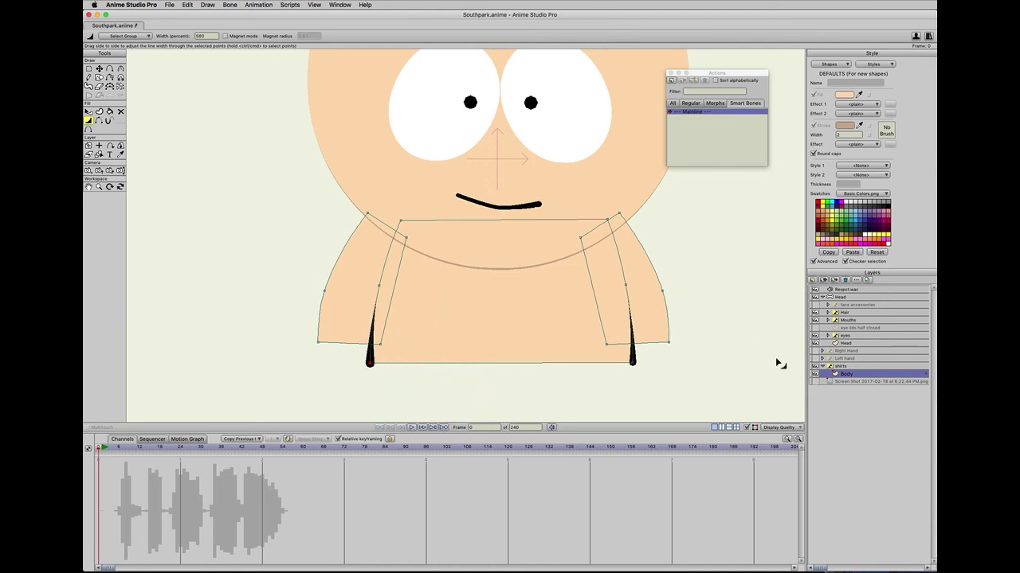
click(814, 351)
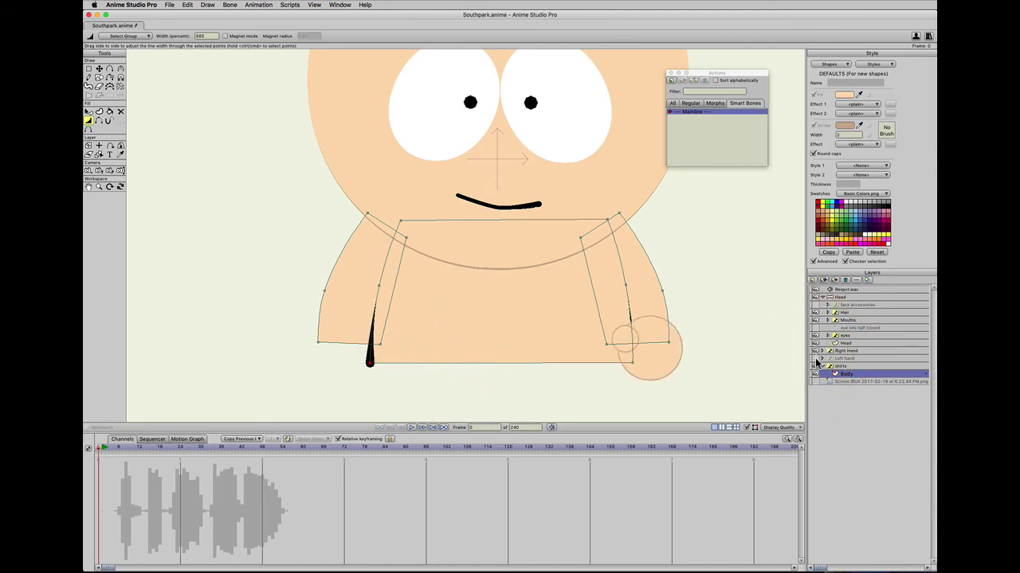
click(814, 359)
Briefly show and hide the half-closed eyelids and face accessories layers to check them.
click(814, 327)
click(814, 327)
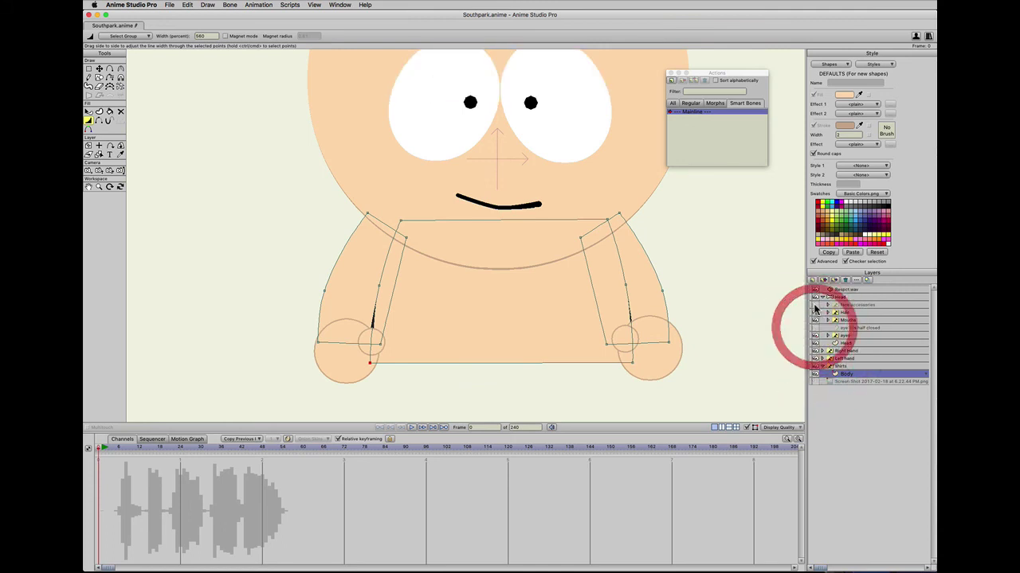
click(814, 305)
click(814, 304)
Render the frame to check the thickened arm lines against the chin outline, and dismiss the render.
scroll(578, 337, down, 3)
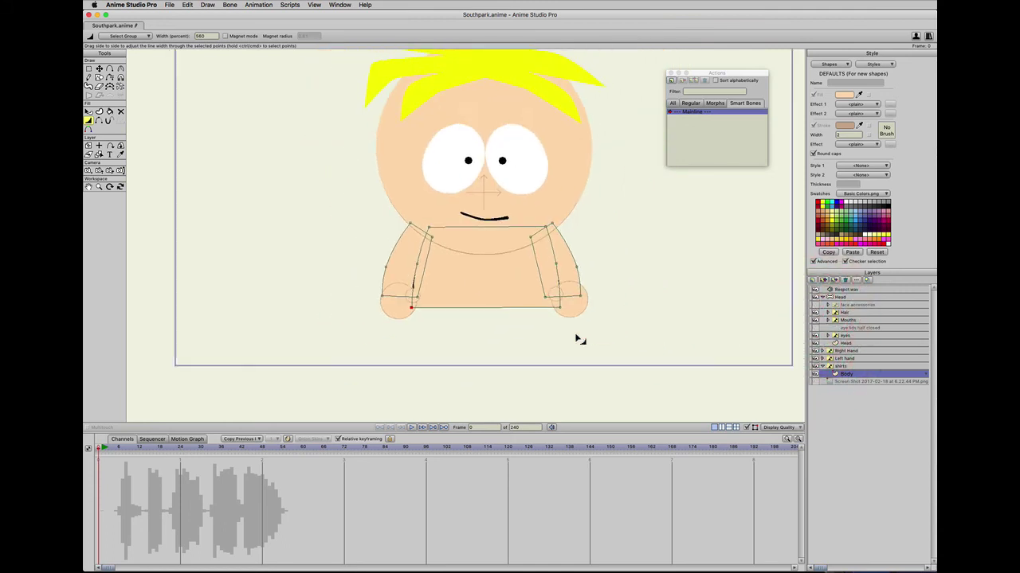
key(super+r)
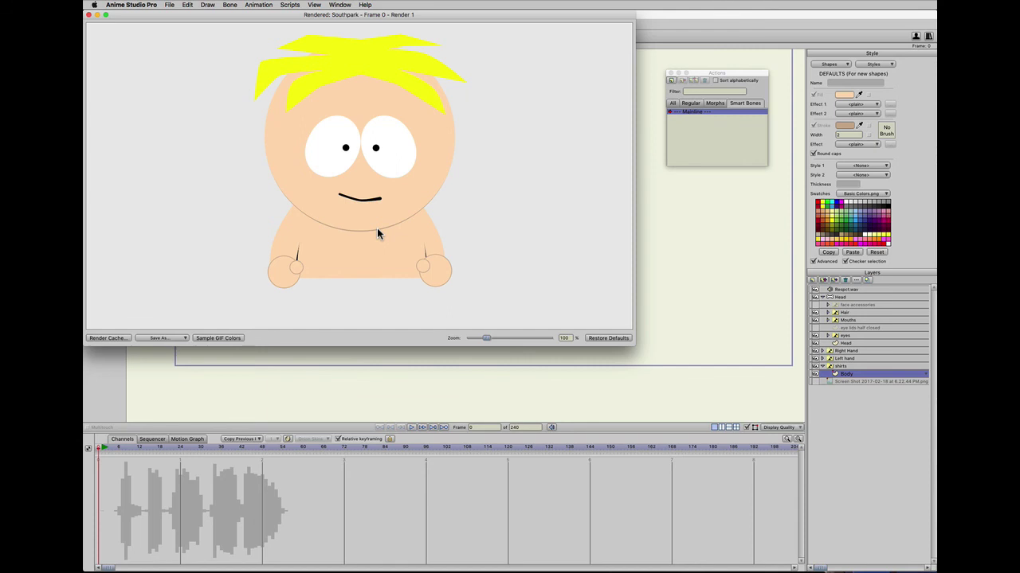
click(88, 16)
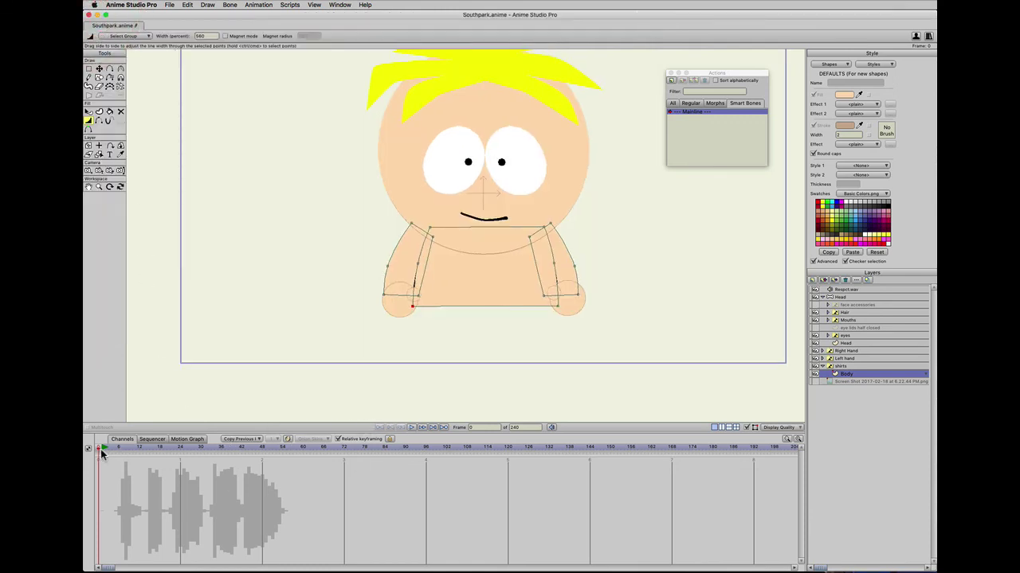
mouse_move(101, 449)
mouse_down()
mouse_move(278, 451)
mouse_move(91, 449)
mouse_up()
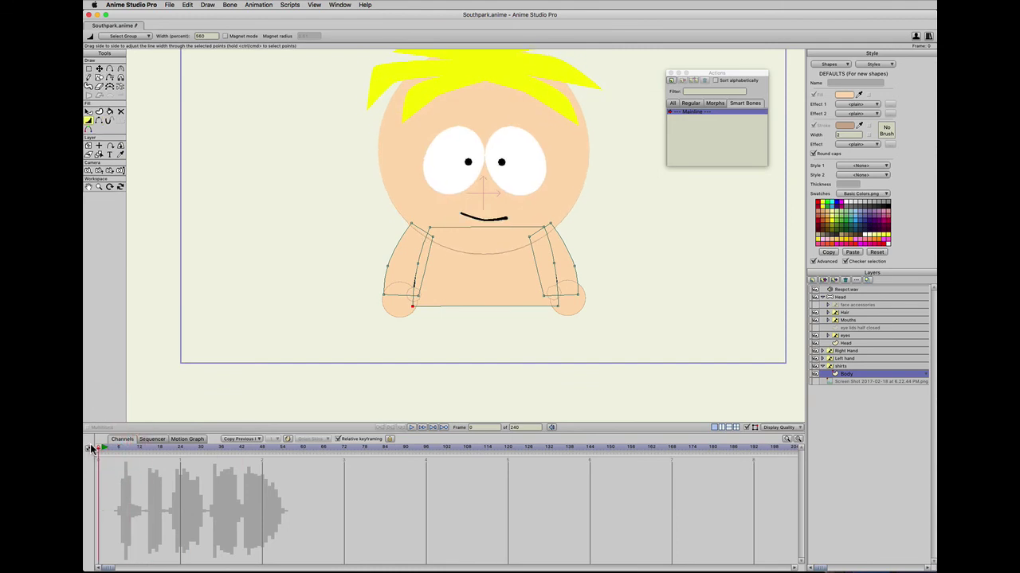